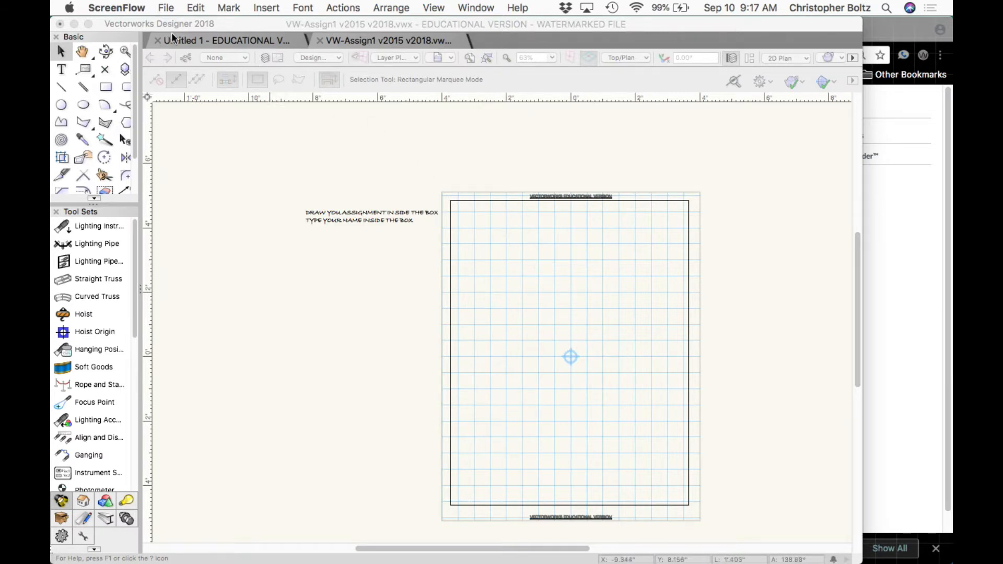
Pan the drawing sheet left and up, then narrow the Object Info panel and move it lower.
{"action": "left_click", "coordinate": [83, 51]}
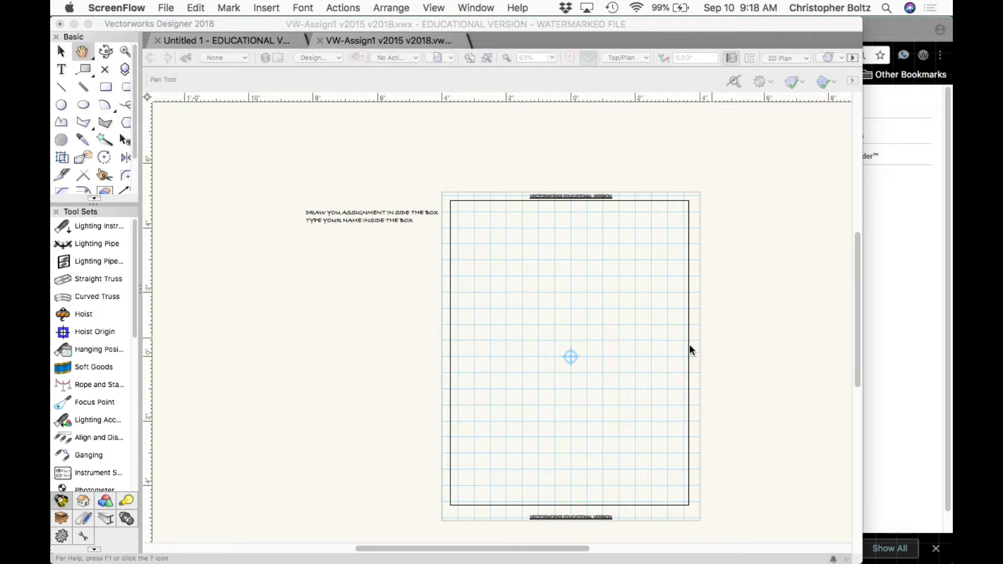
{"action": "left_click", "coordinate": [269, 208]}
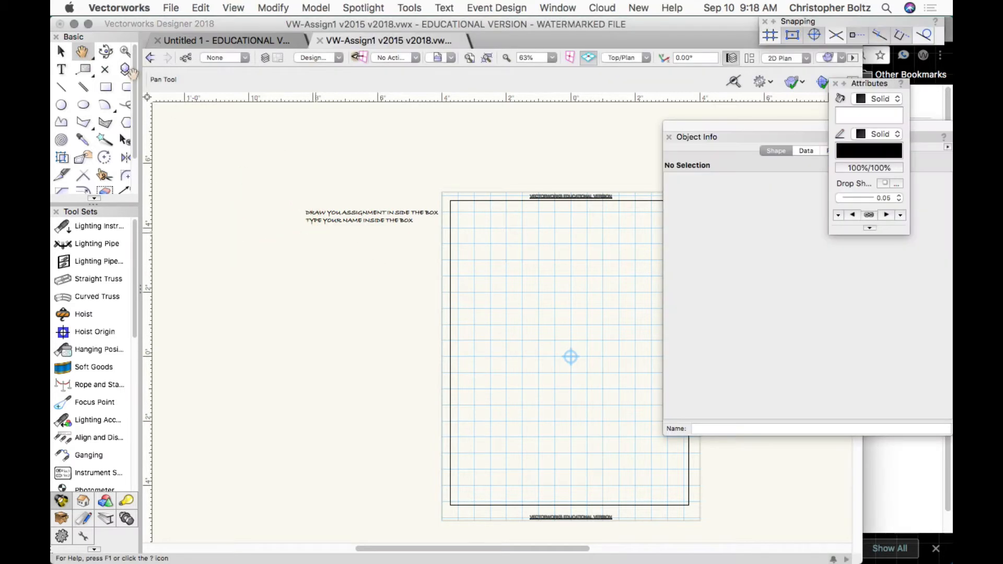
{"action": "mouse_move", "coordinate": [542, 332]}
{"action": "left_mouse_down"}
{"action": "mouse_move", "coordinate": [253, 329]}
{"action": "mouse_move", "coordinate": [168, 272]}
{"action": "left_mouse_up"}
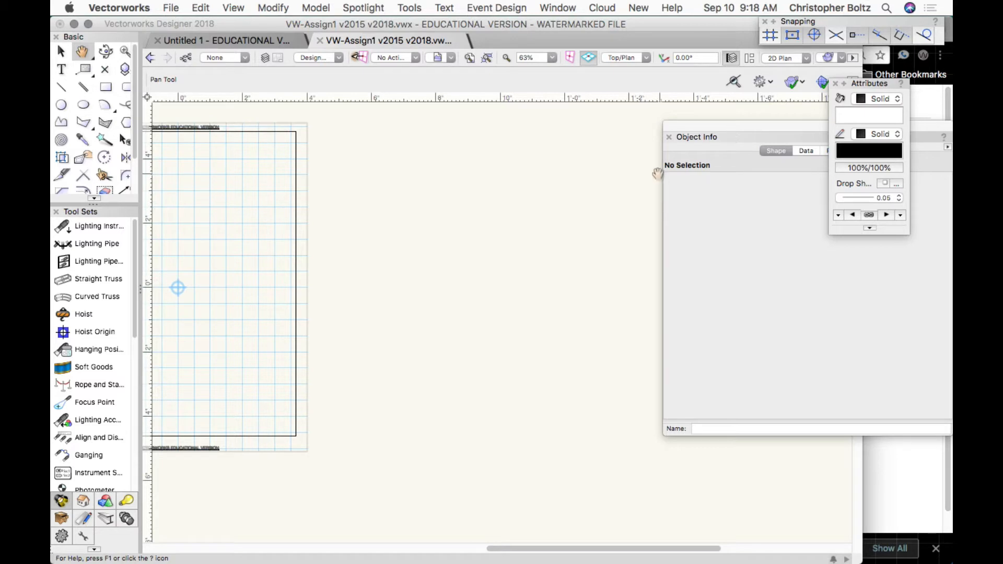
{"action": "left_click_drag", "start_coordinate": [662, 186], "coordinate": [806, 189]}
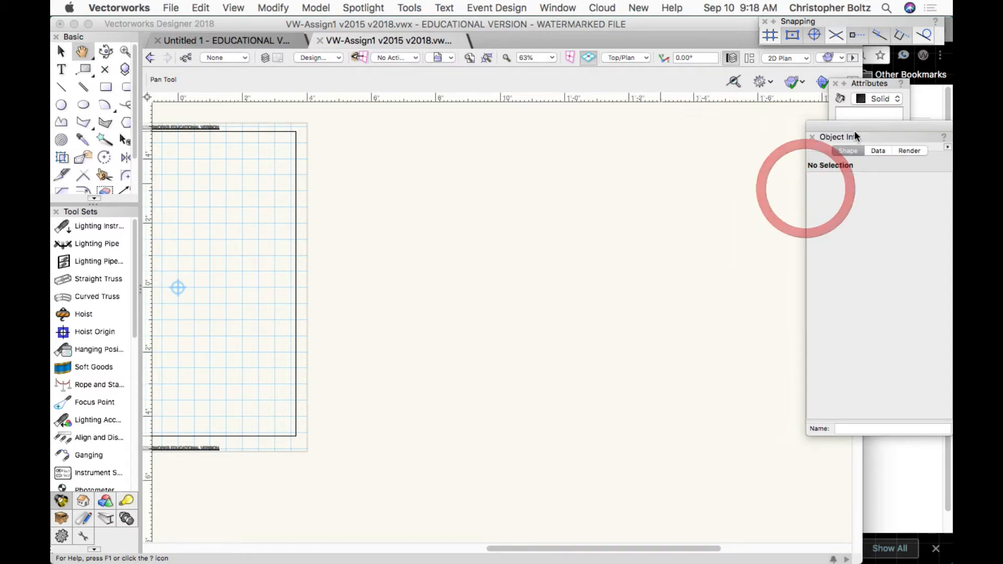
{"action": "left_click_drag", "start_coordinate": [854, 135], "coordinate": [820, 243]}
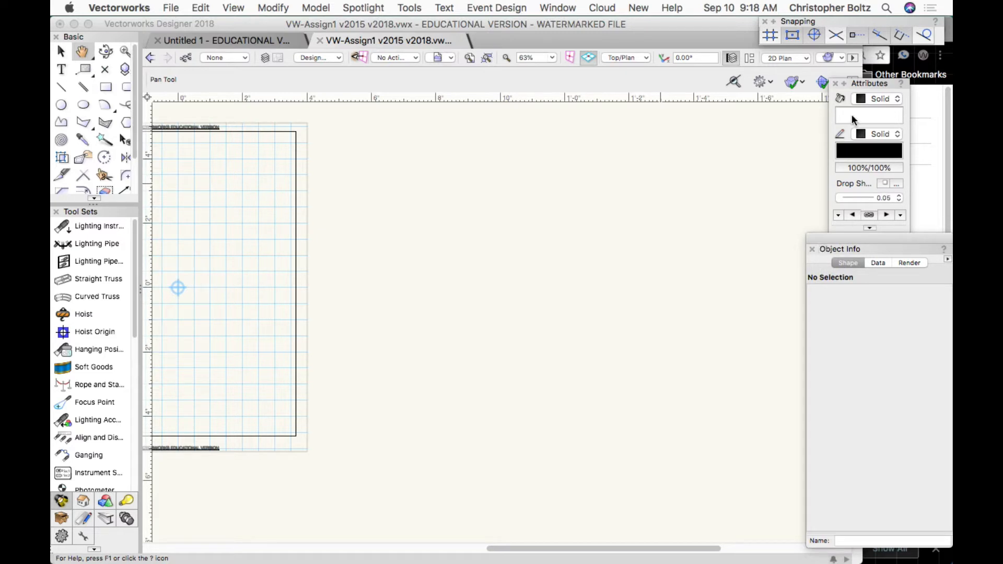
Dock the Navigation palette beside Object Info and widen it to reveal the Classes list.
{"action": "left_click", "coordinate": [559, 8]}
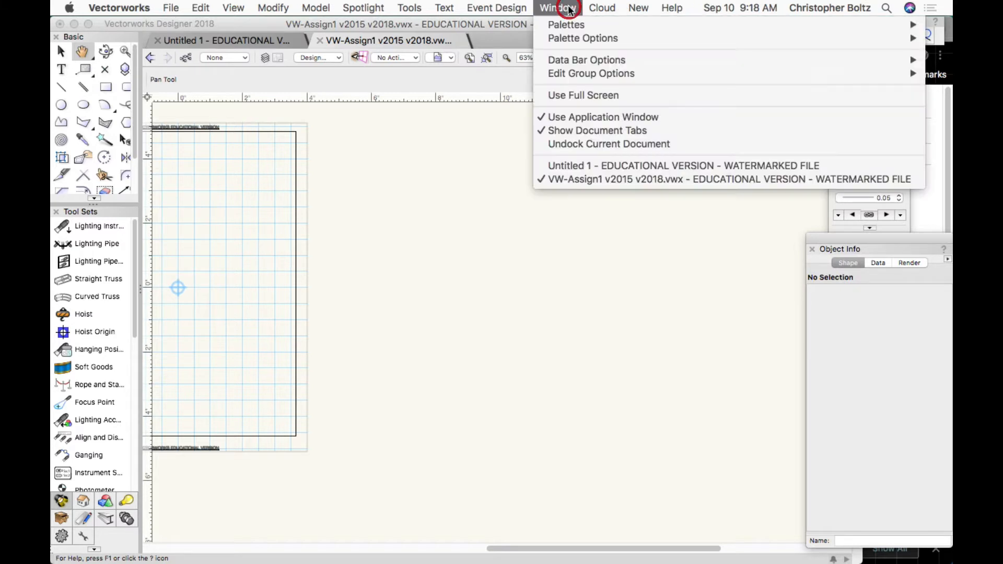
{"action": "mouse_move", "coordinate": [564, 20]}
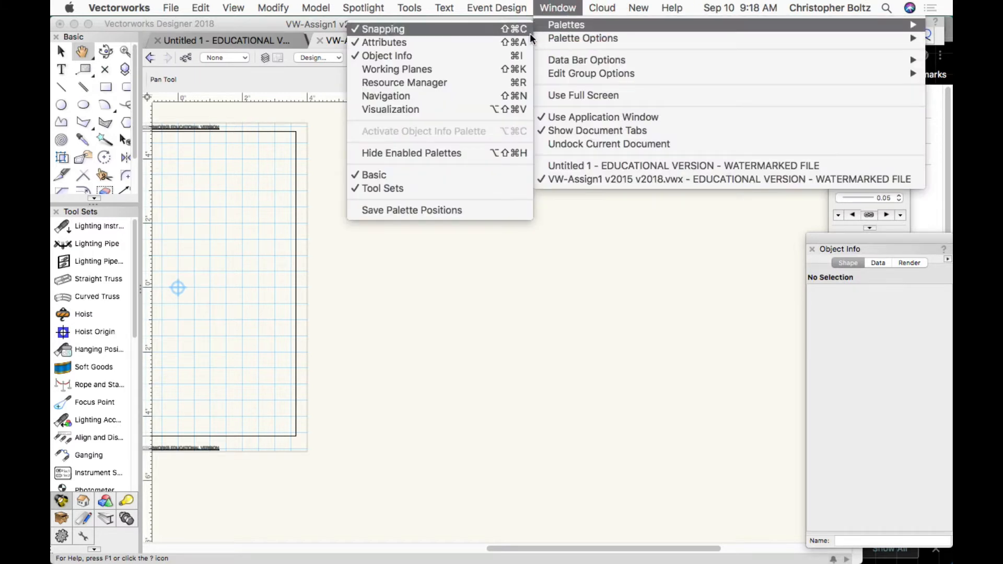
{"action": "left_click", "coordinate": [458, 94]}
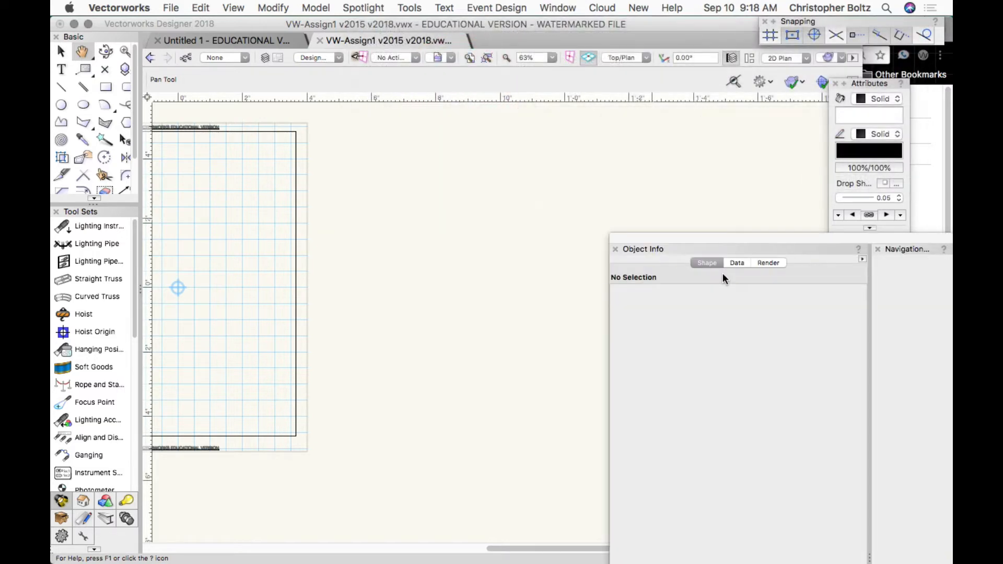
{"action": "left_click_drag", "start_coordinate": [739, 234], "coordinate": [488, 138]}
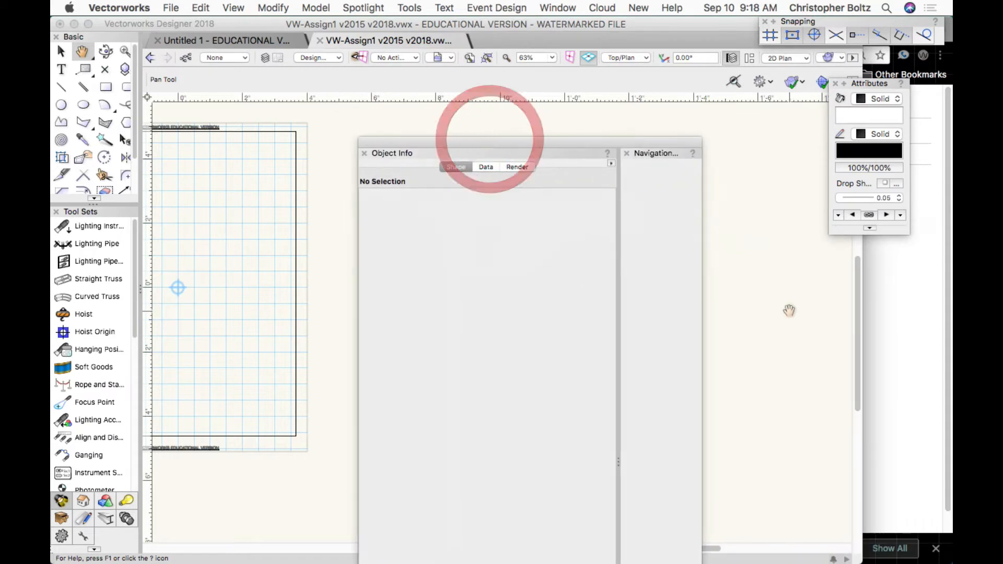
{"action": "key", "text": "x"}
{"action": "left_click", "coordinate": [670, 282]}
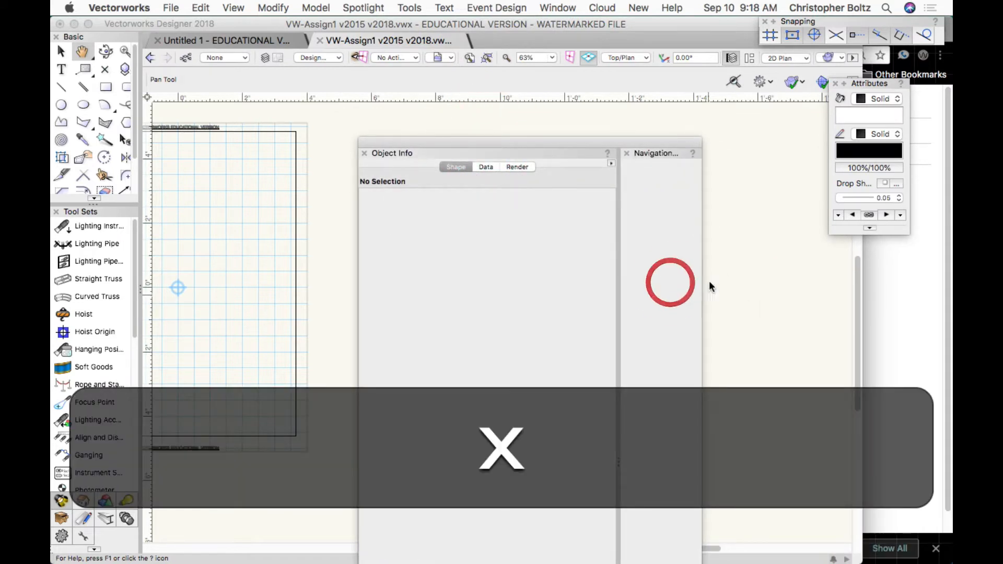
{"action": "left_click_drag", "start_coordinate": [702, 282], "coordinate": [830, 248]}
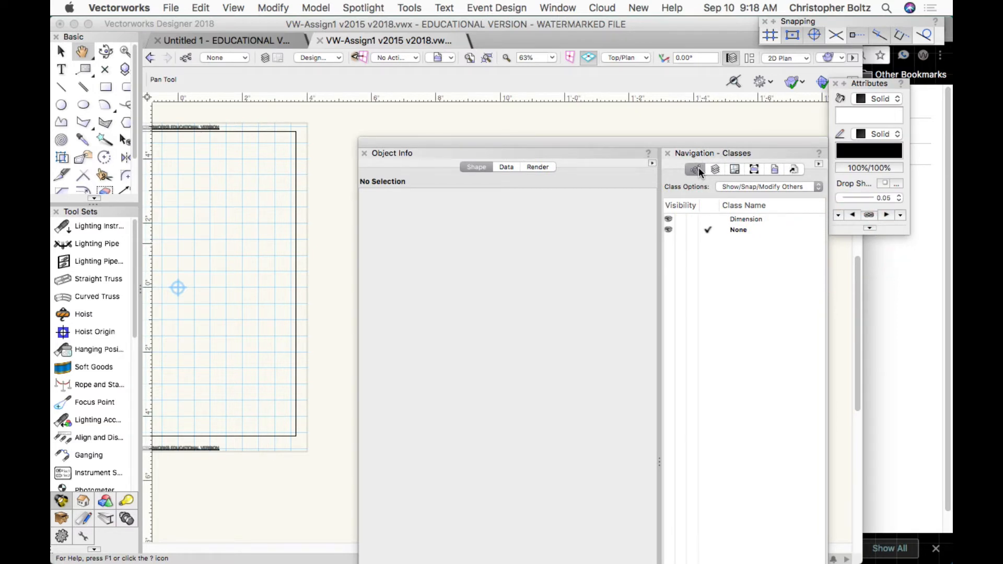
In the Organization dialog's Design Layers tab, create a new design layer named Chris.
{"action": "left_click", "coordinate": [712, 169]}
{"action": "left_click", "coordinate": [713, 170]}
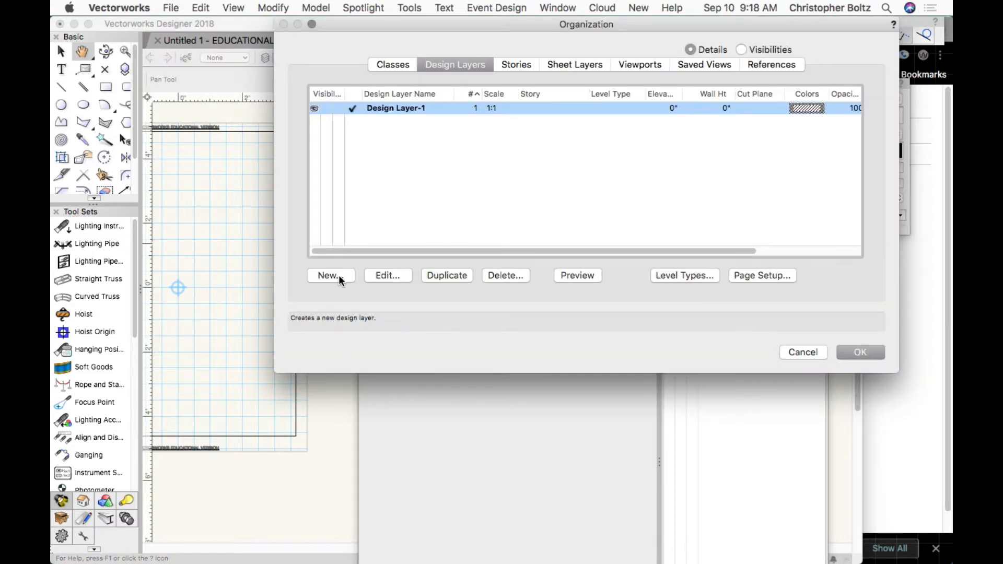
{"action": "left_click", "coordinate": [351, 275]}
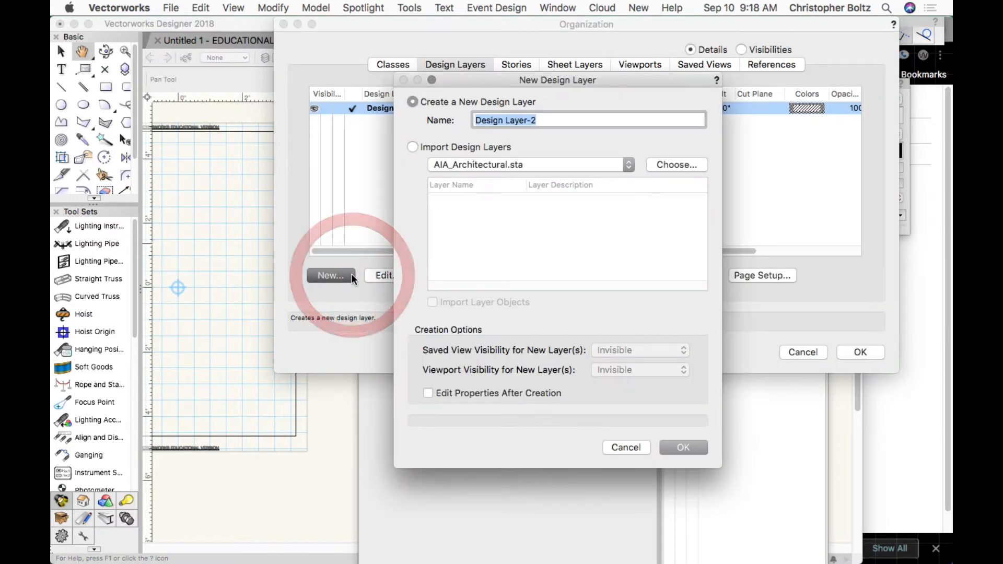
{"action": "type", "text": "Chris"}
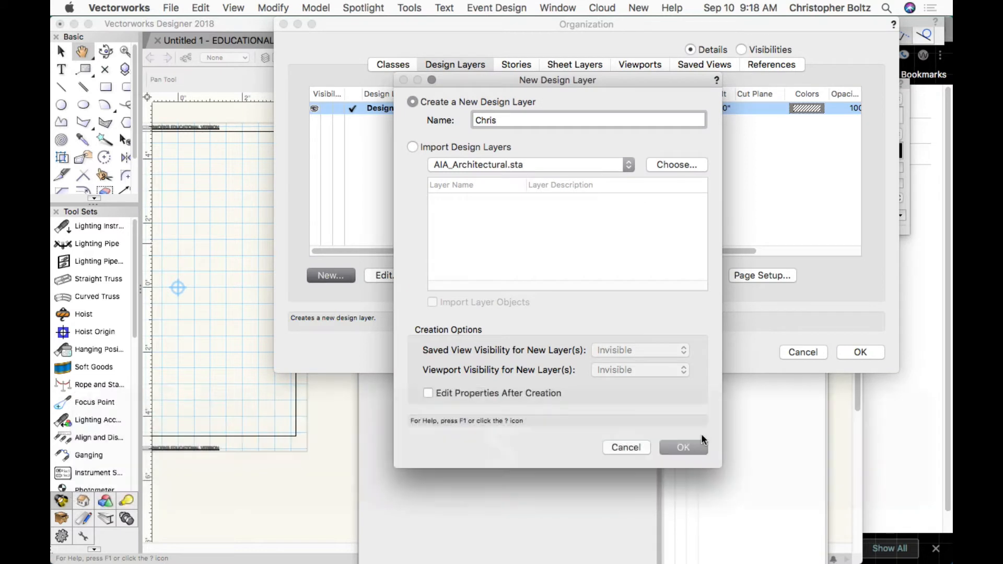
{"action": "left_click", "coordinate": [693, 445]}
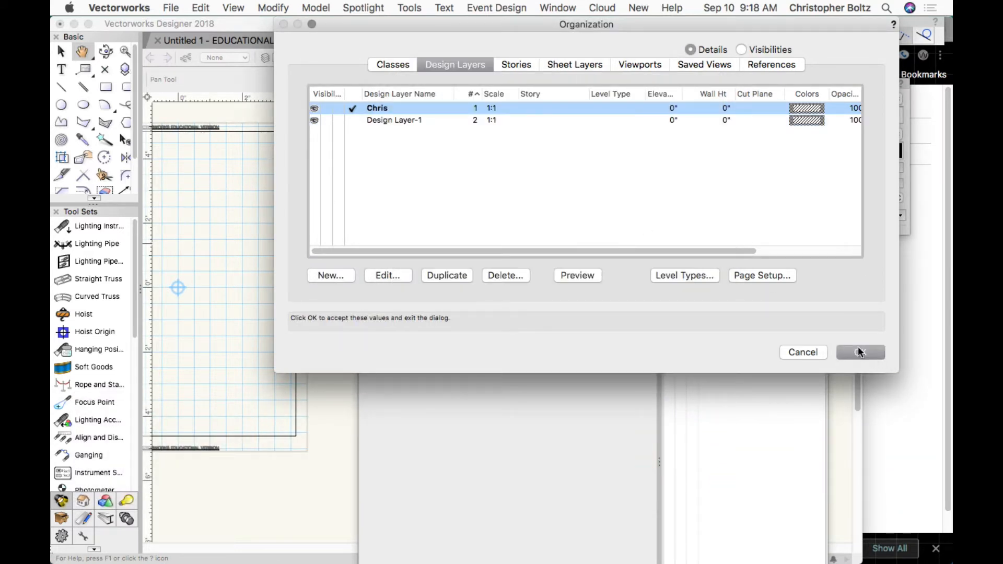
Create classes Practice and VW1 on the Classes tab, then close Organization with OK.
{"action": "left_click", "coordinate": [377, 62]}
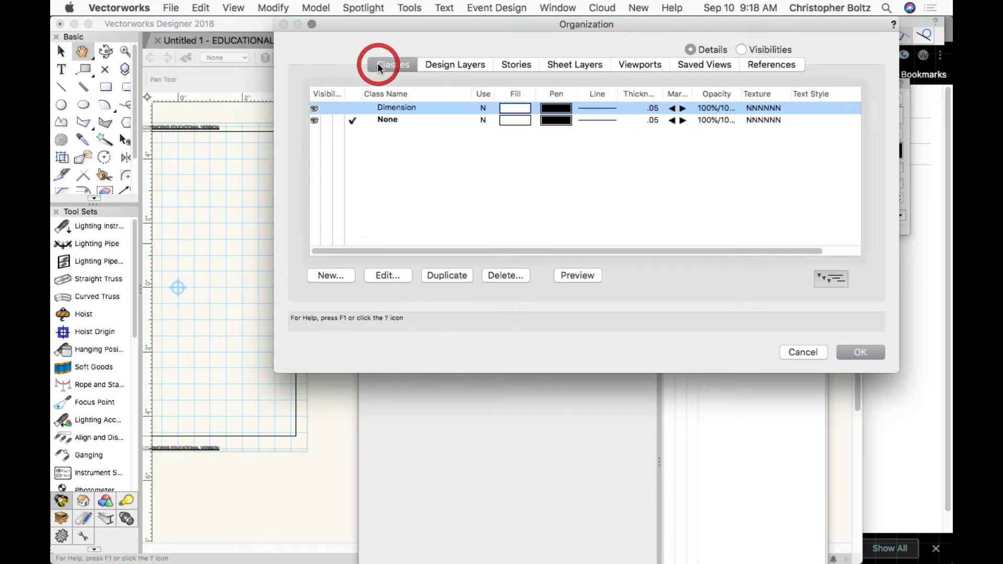
{"action": "left_click", "coordinate": [328, 276]}
{"action": "type", "text": "Practice"}
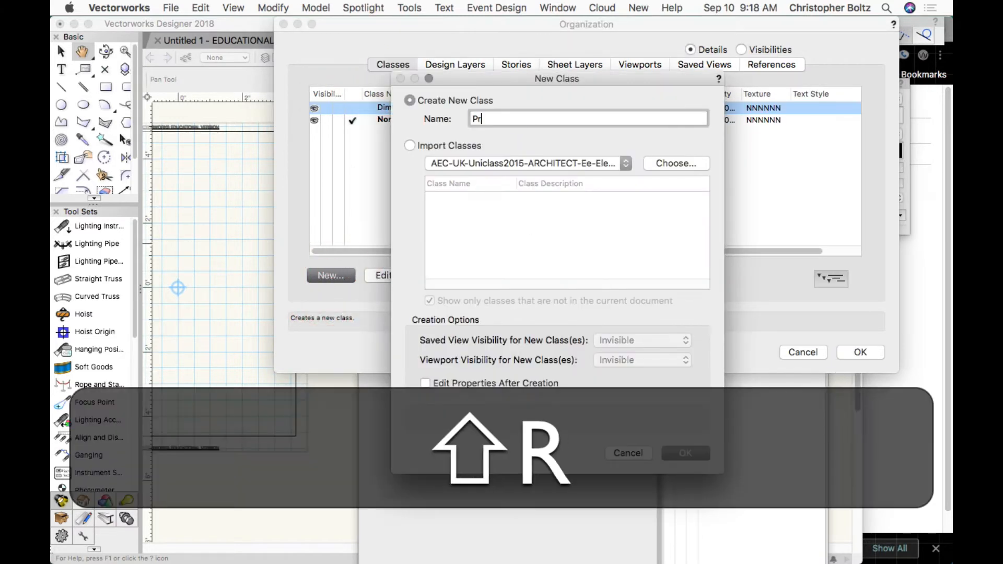
{"action": "key", "text": "Return"}
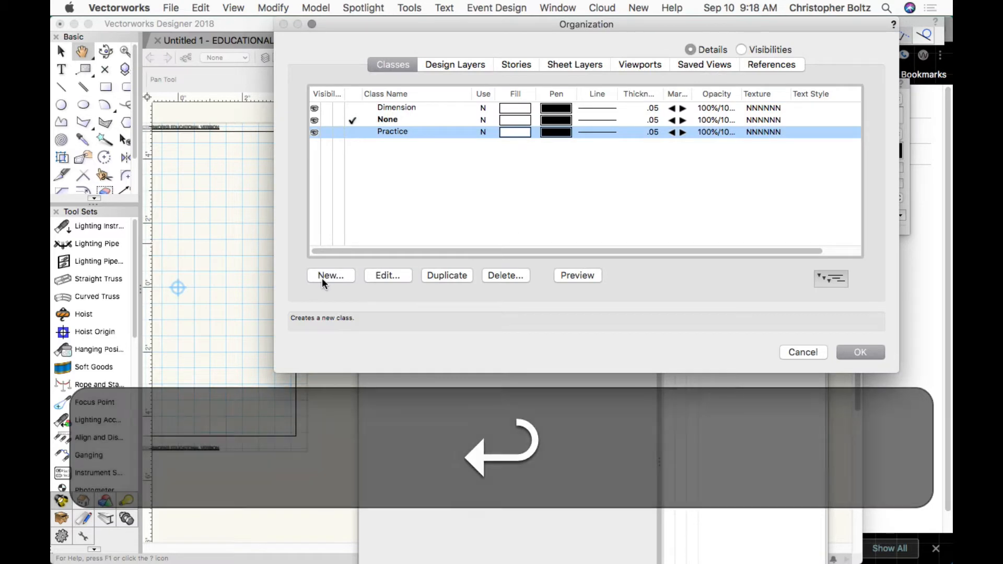
{"action": "left_click", "coordinate": [322, 277]}
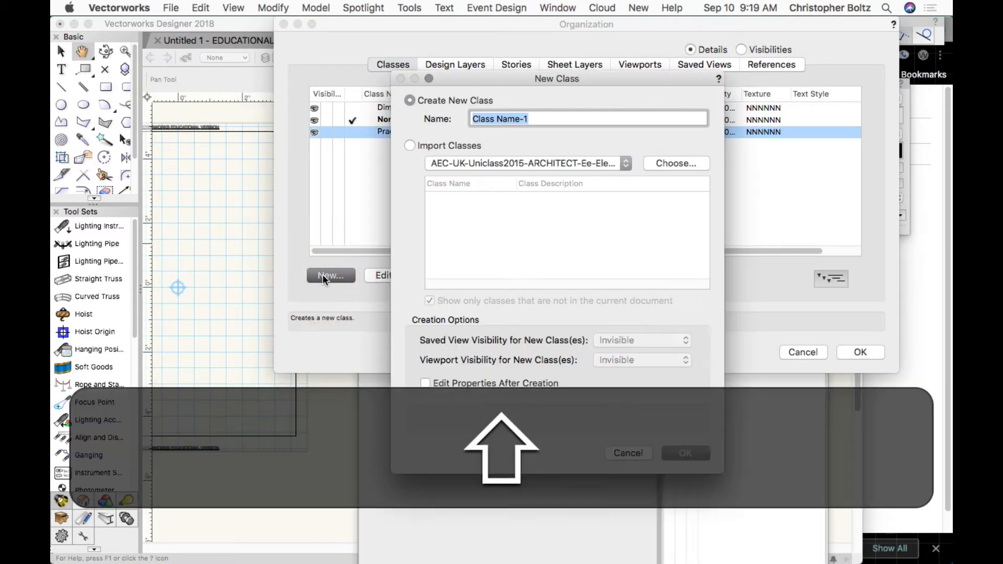
{"action": "type", "text": "VW1"}
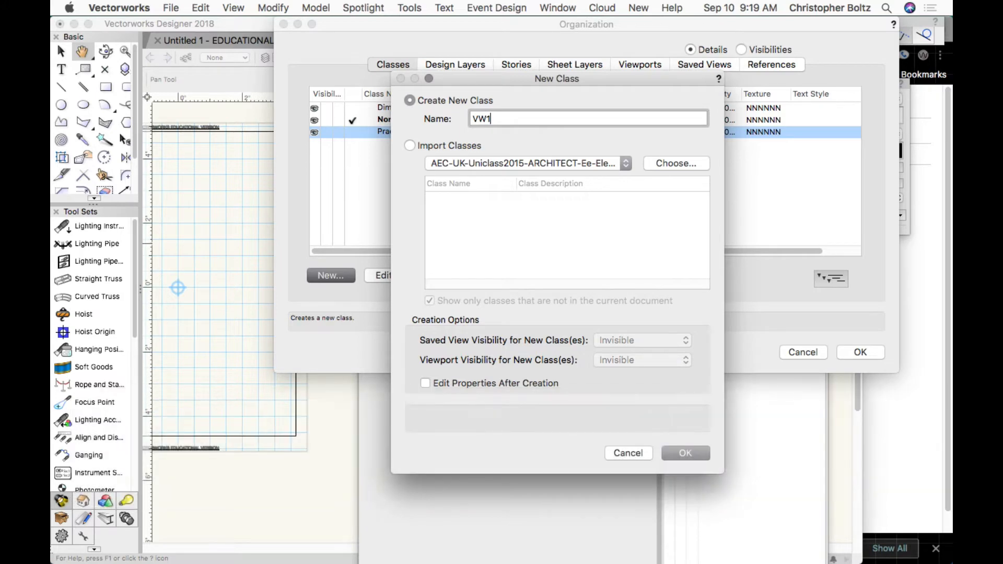
{"action": "key", "text": "Return"}
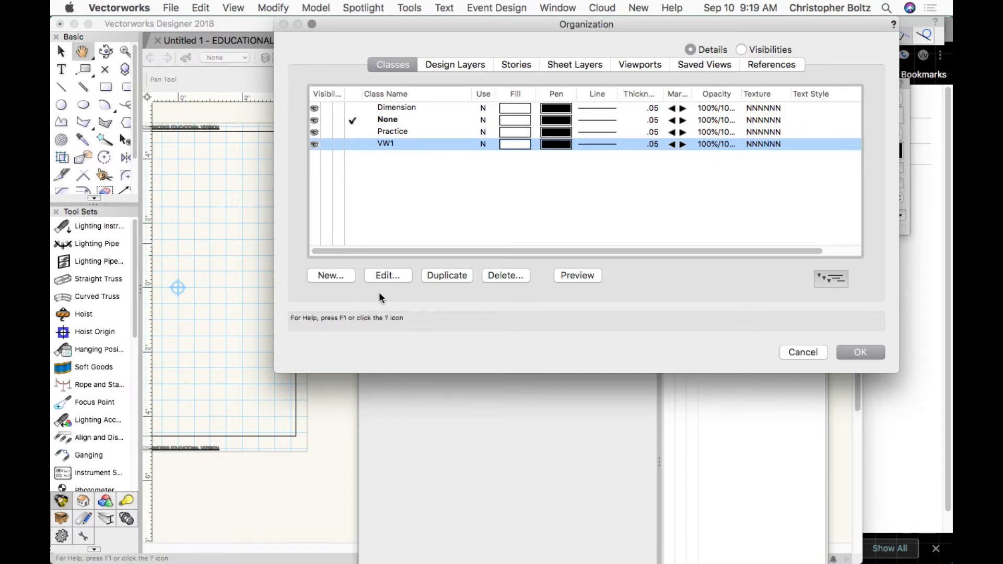
{"action": "left_click", "coordinate": [843, 349]}
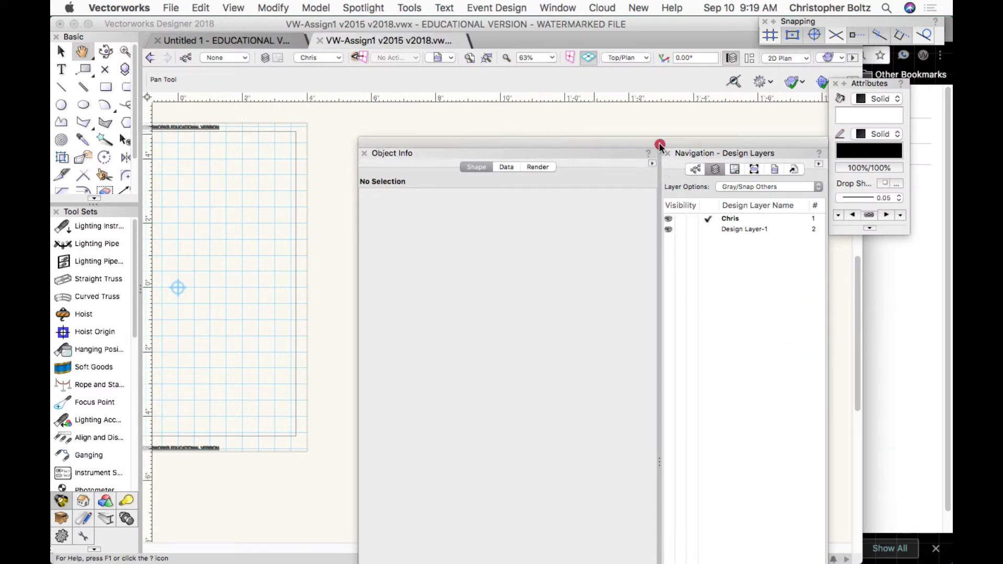
Move Object Info to the top right and set Practice as the active class in Navigation.
{"action": "left_click_drag", "start_coordinate": [657, 144], "coordinate": [910, 83]}
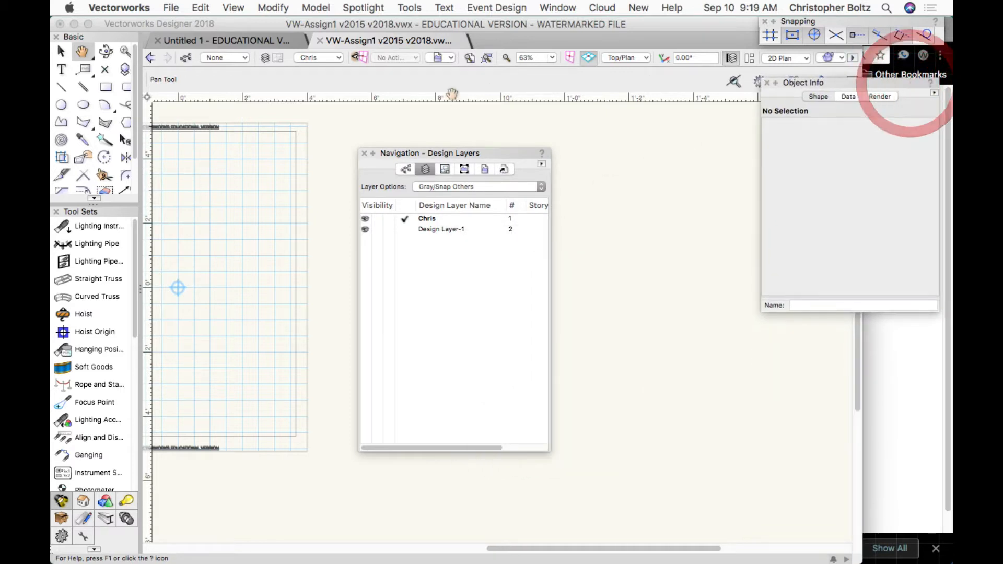
{"action": "left_click_drag", "start_coordinate": [449, 152], "coordinate": [837, 264]}
{"action": "left_click", "coordinate": [787, 281]}
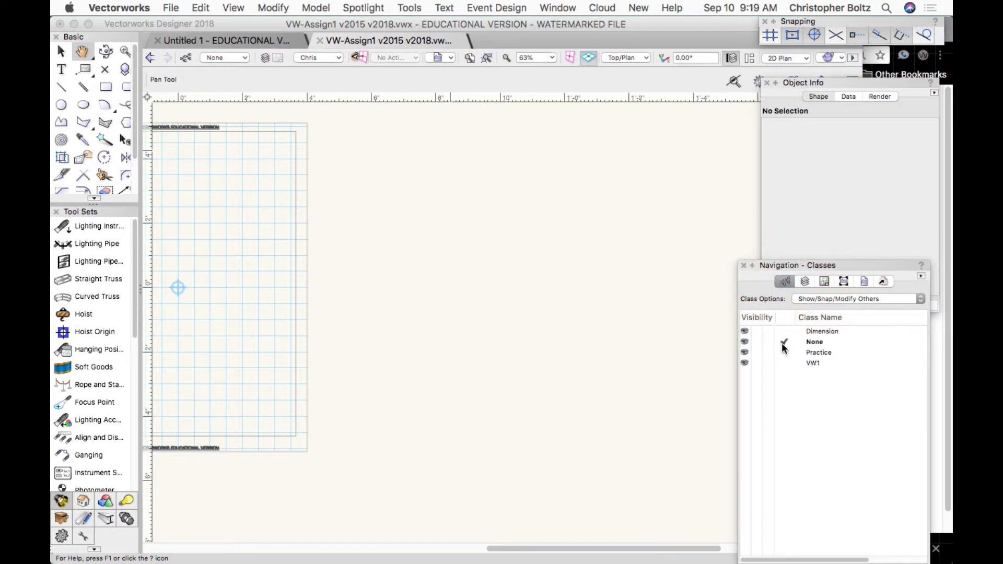
{"action": "left_click", "coordinate": [783, 352]}
{"action": "left_click", "coordinate": [804, 281]}
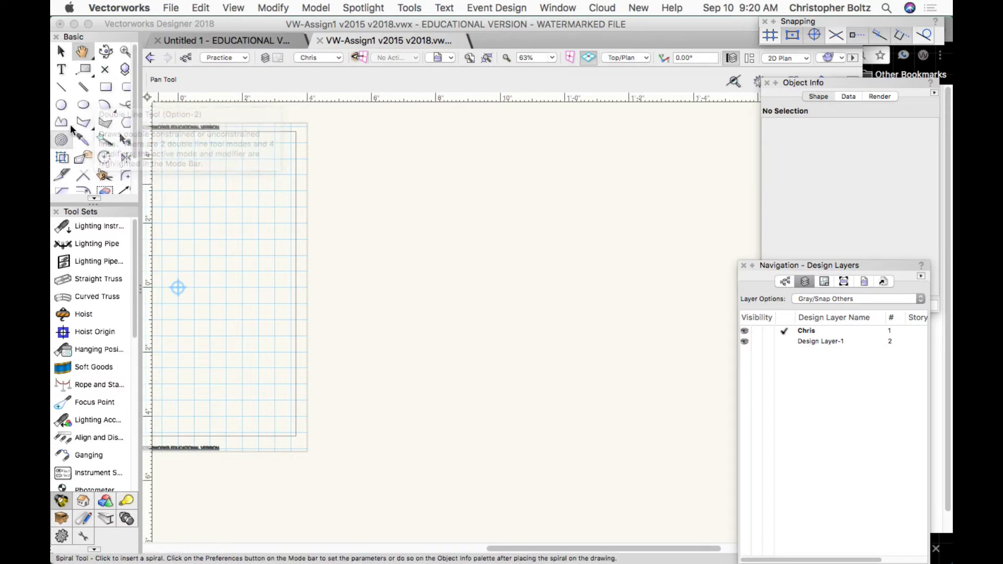
Hide the Basic tools palette and restore it from the Window palettes list.
{"action": "left_click", "coordinate": [90, 37]}
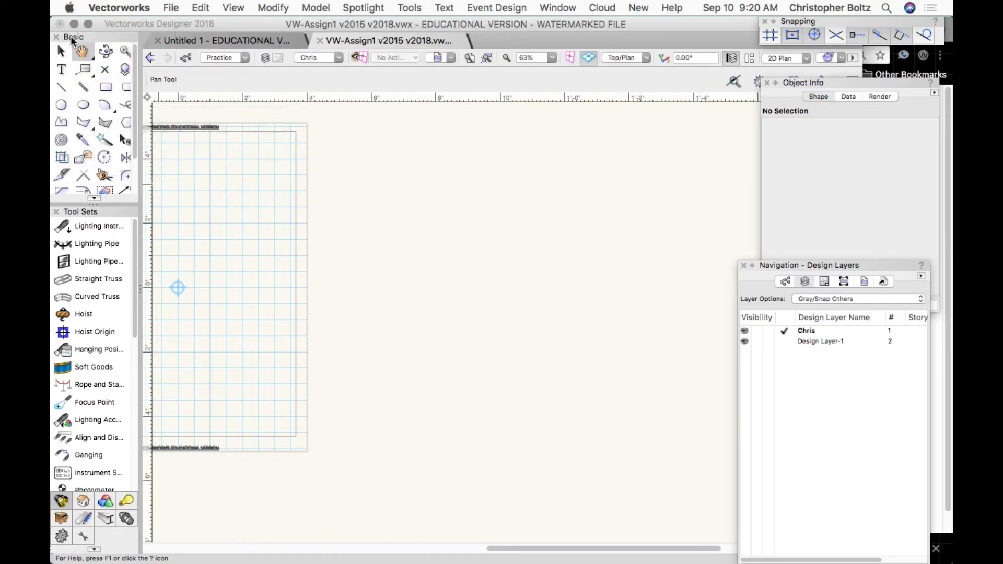
{"action": "left_click", "coordinate": [56, 37]}
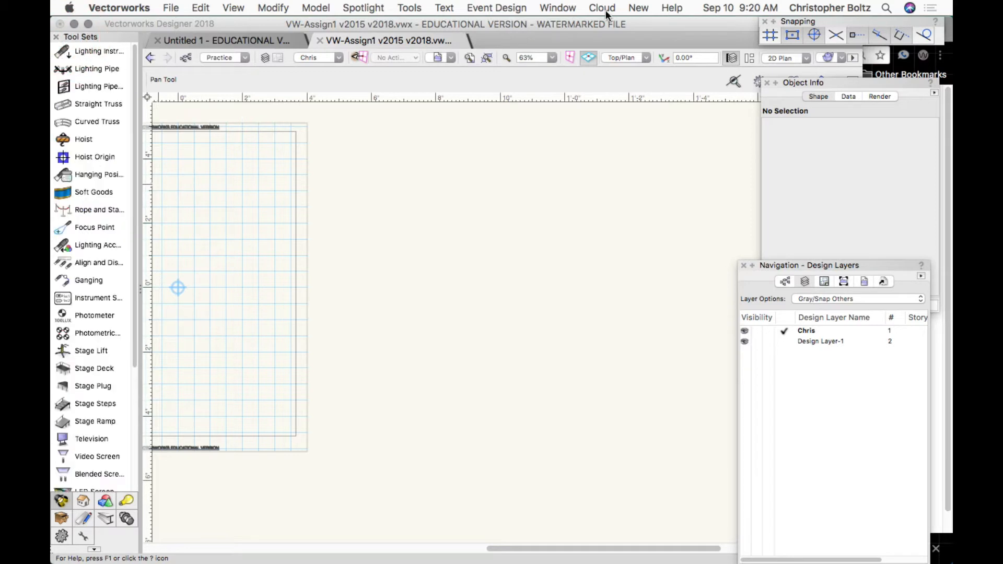
{"action": "left_click", "coordinate": [558, 8]}
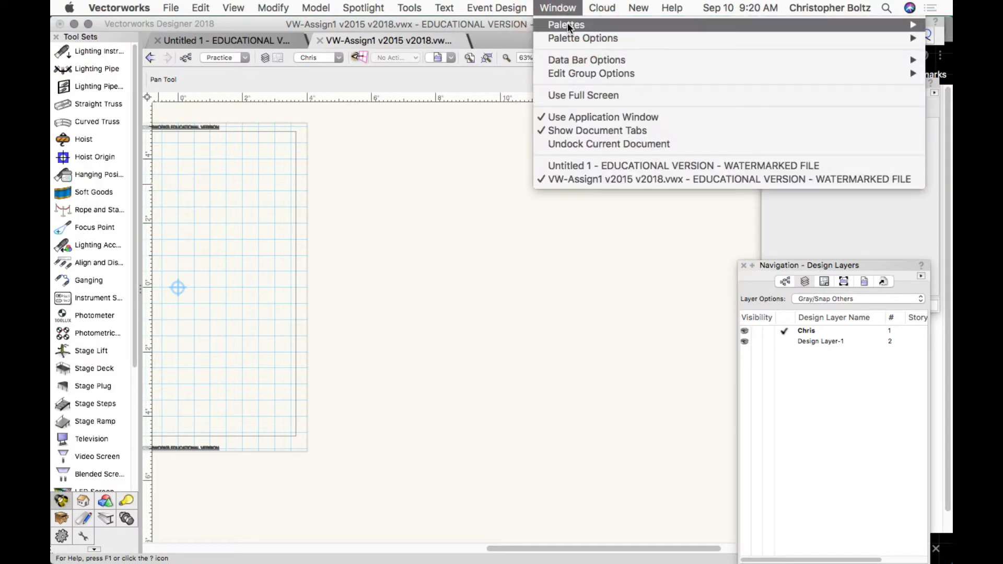
{"action": "mouse_move", "coordinate": [567, 24]}
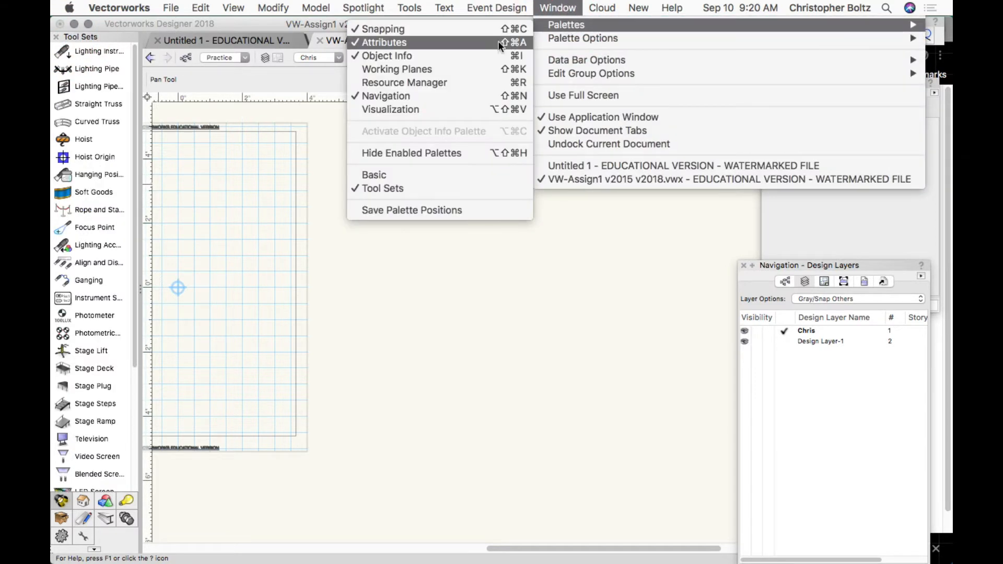
{"action": "left_click", "coordinate": [402, 172]}
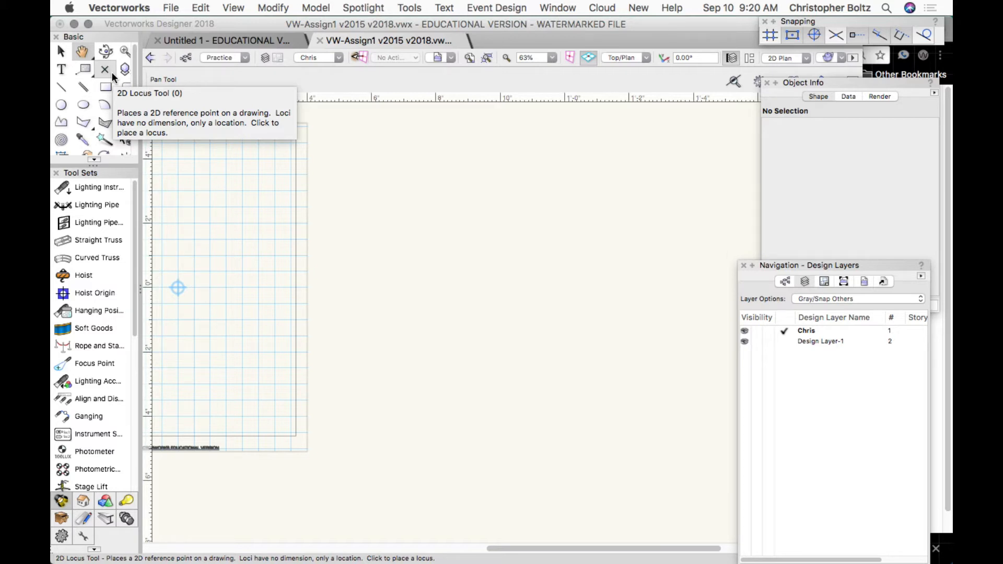
Select the Pan tool and drag the palette divider down until all Basic tools show.
{"action": "left_click", "coordinate": [61, 52]}
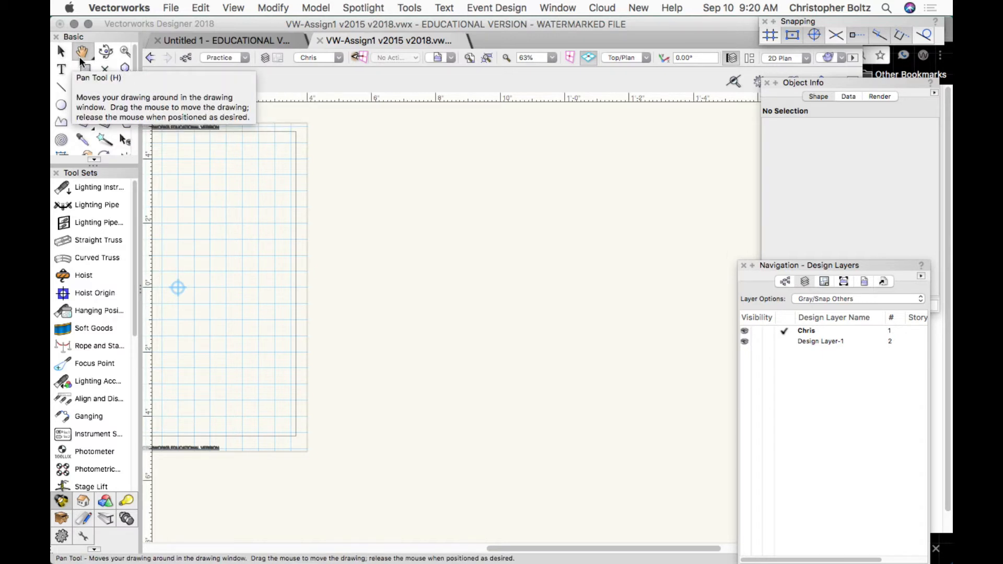
{"action": "left_click", "coordinate": [81, 52]}
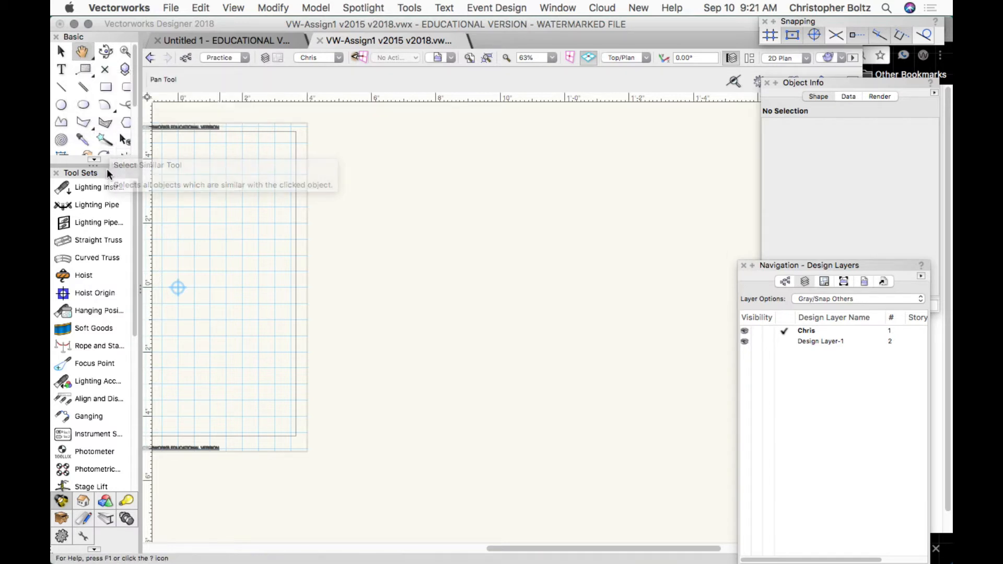
{"action": "mouse_move", "coordinate": [135, 85]}
{"action": "left_mouse_down"}
{"action": "mouse_move", "coordinate": [135, 147]}
{"action": "mouse_move", "coordinate": [134, 77]}
{"action": "left_mouse_up"}
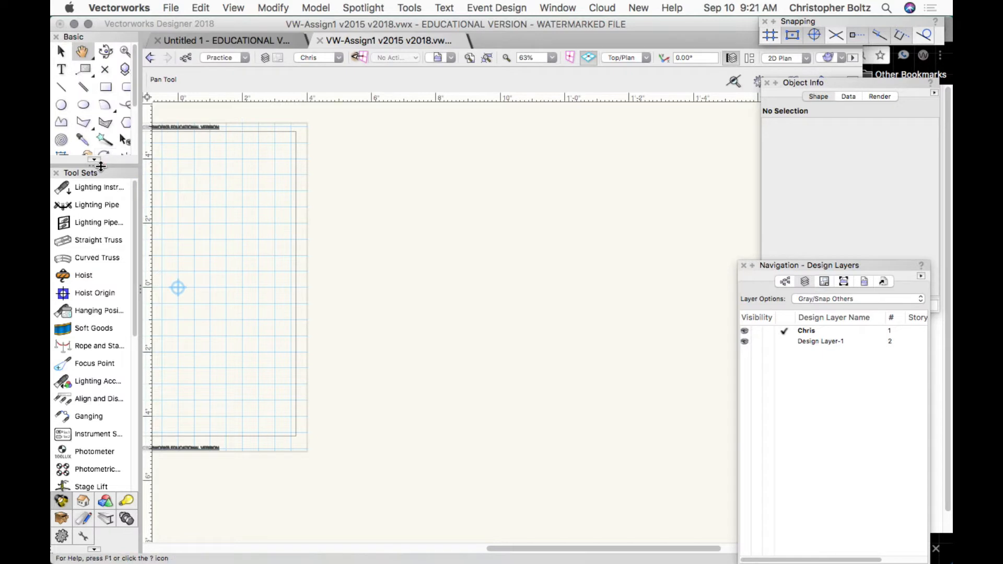
{"action": "left_click_drag", "start_coordinate": [98, 167], "coordinate": [87, 260]}
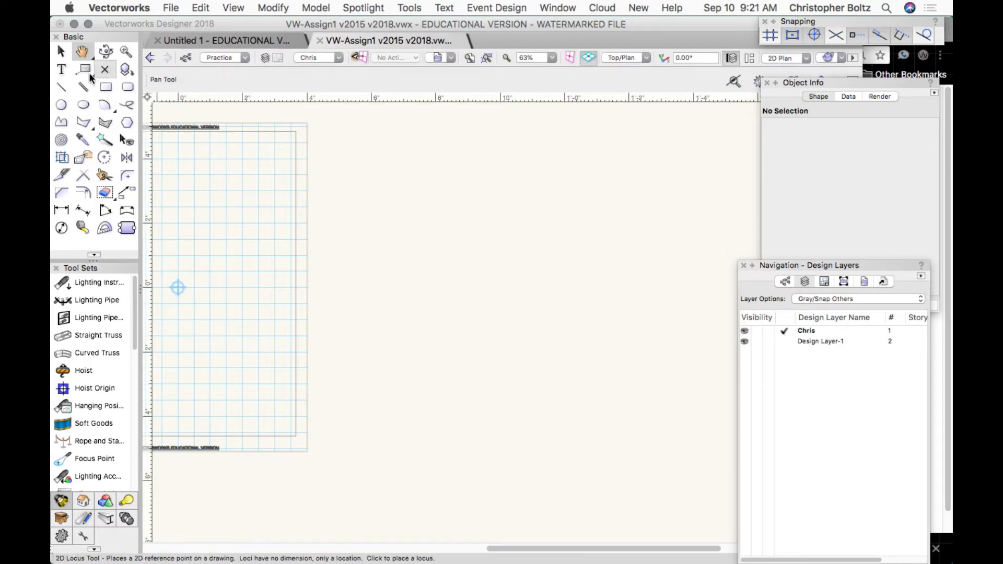
Choose the Line tool and open its preferences, showing a Length Scale Factor of 1.
{"action": "left_click", "coordinate": [61, 88]}
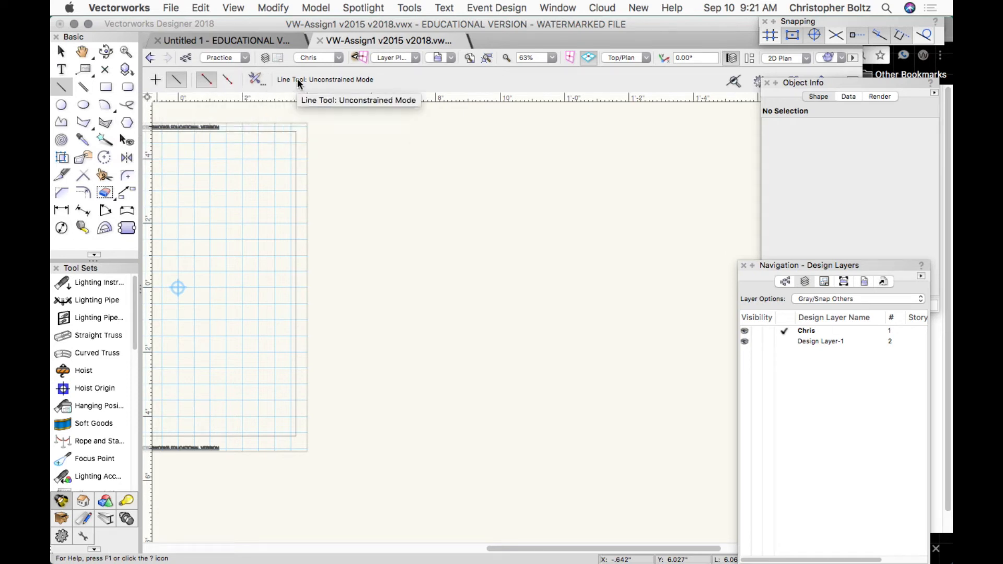
{"action": "left_click", "coordinate": [260, 84]}
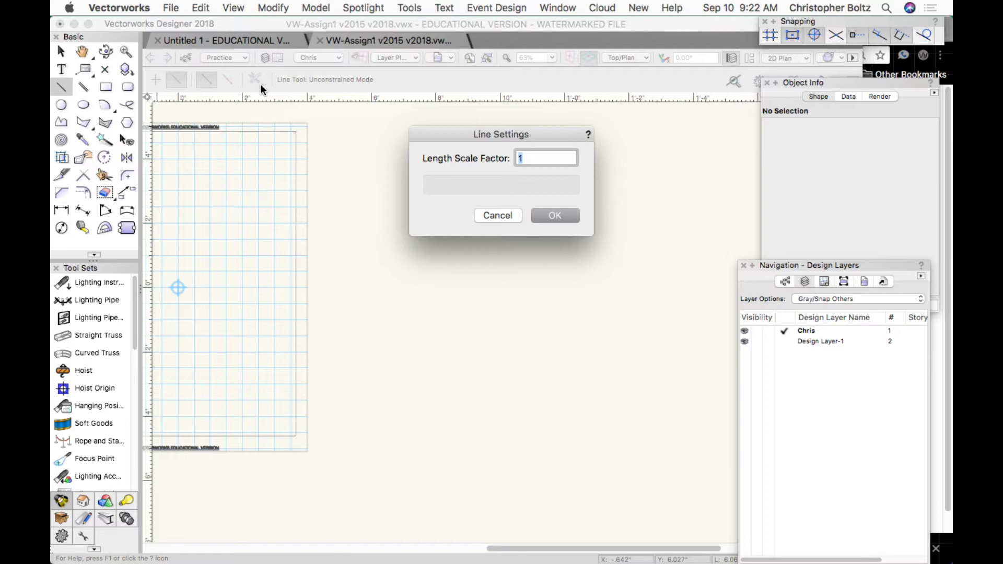
Keep the line settings and draw a 6.219" horizontal line in Vertex Mode near the top.
{"action": "left_click", "coordinate": [547, 219]}
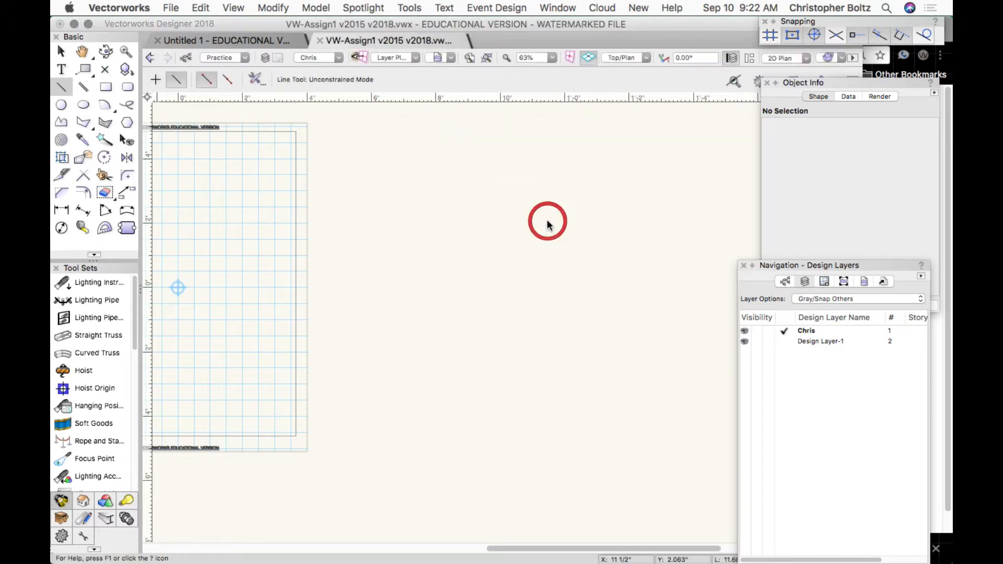
{"action": "left_click", "coordinate": [203, 81]}
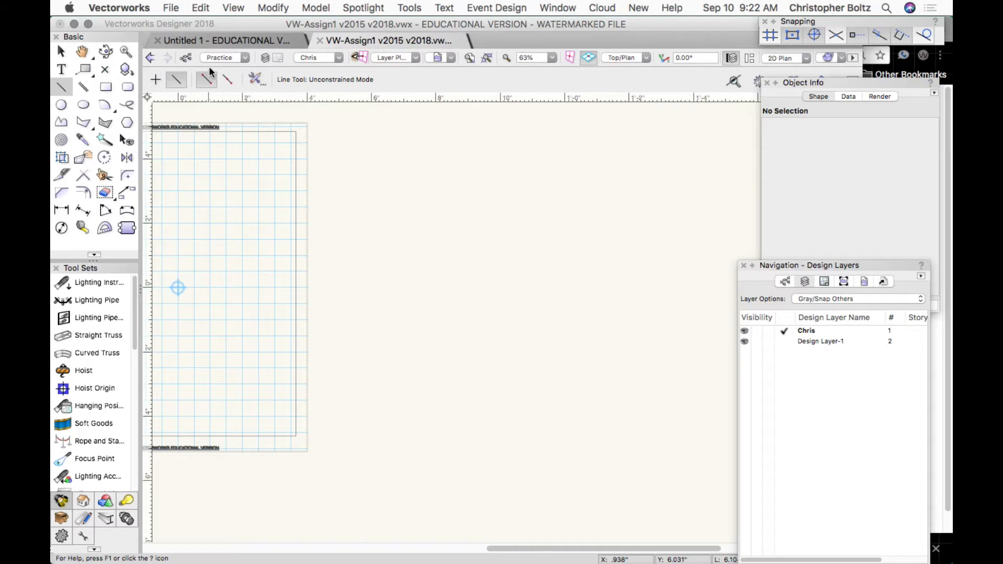
{"action": "left_click", "coordinate": [362, 191]}
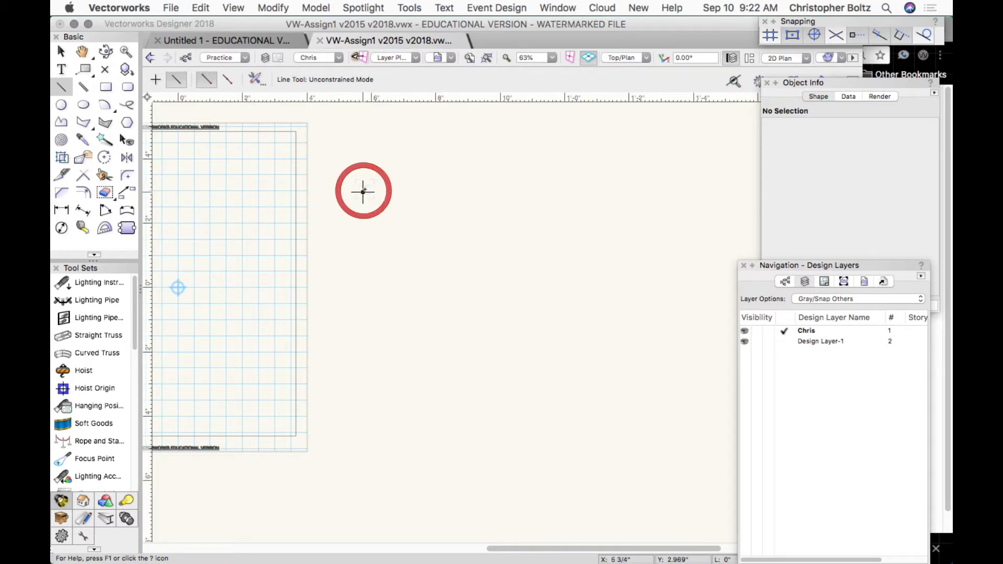
{"action": "left_click", "coordinate": [563, 192]}
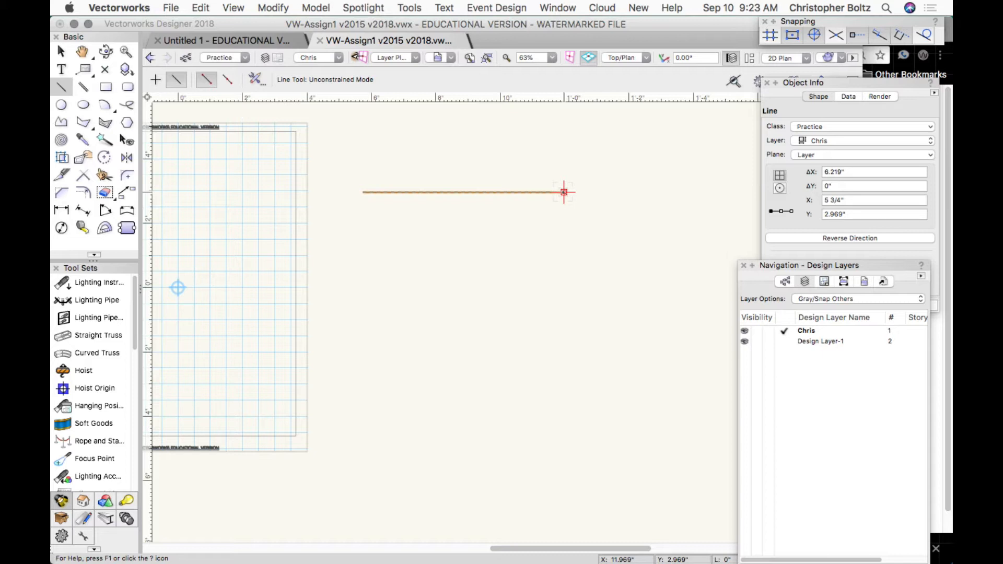
Draw a 9.729" horizontal line from its centre in Center Mode below the first, then return to Vertex Mode.
{"action": "left_click", "coordinate": [222, 83]}
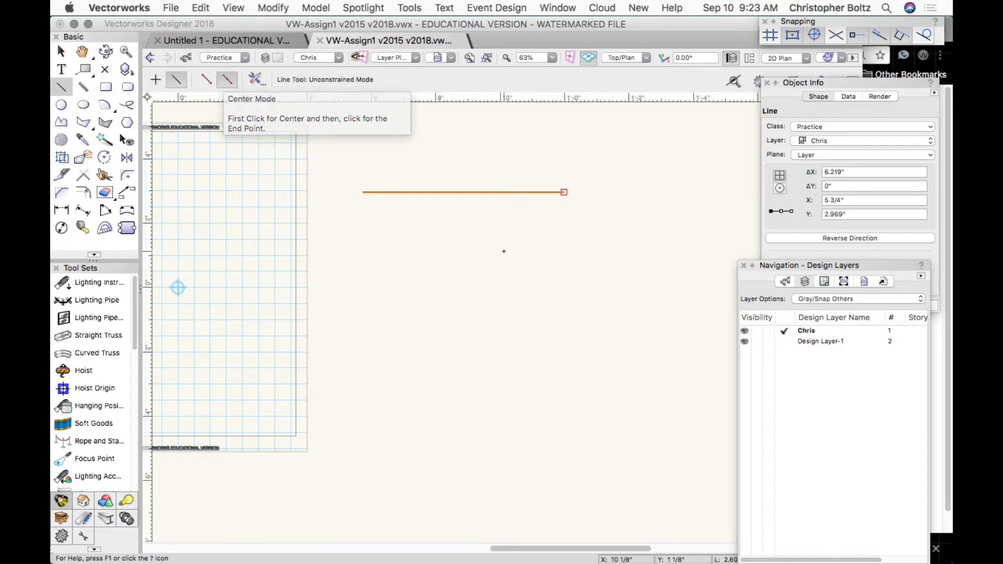
{"action": "left_click", "coordinate": [228, 81]}
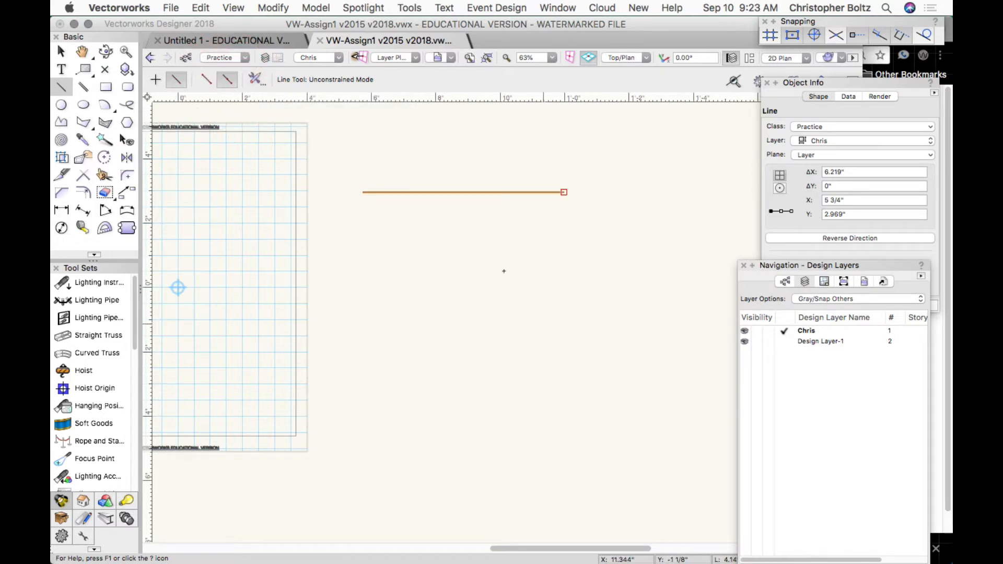
{"action": "left_click", "coordinate": [454, 247]}
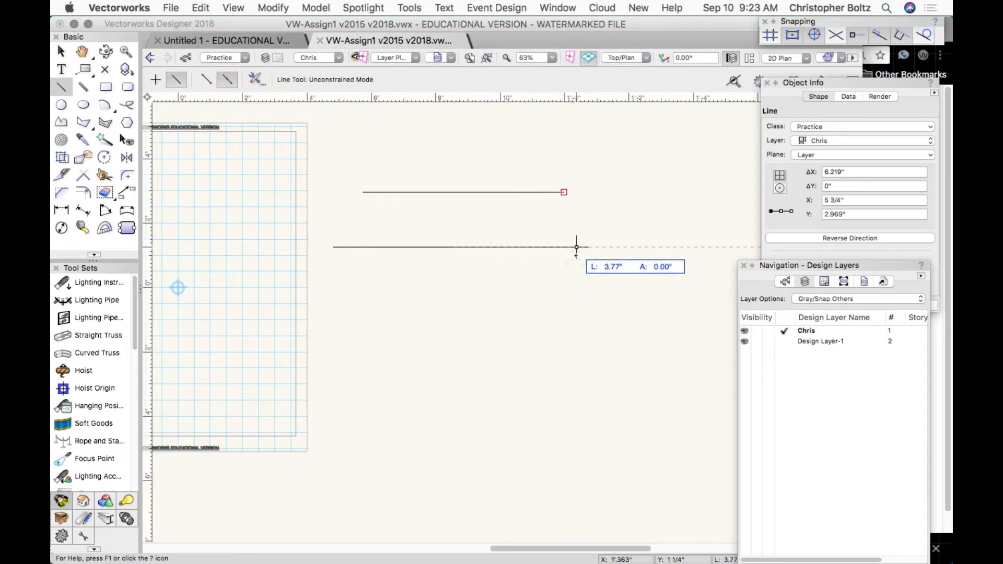
{"action": "left_click", "coordinate": [612, 246]}
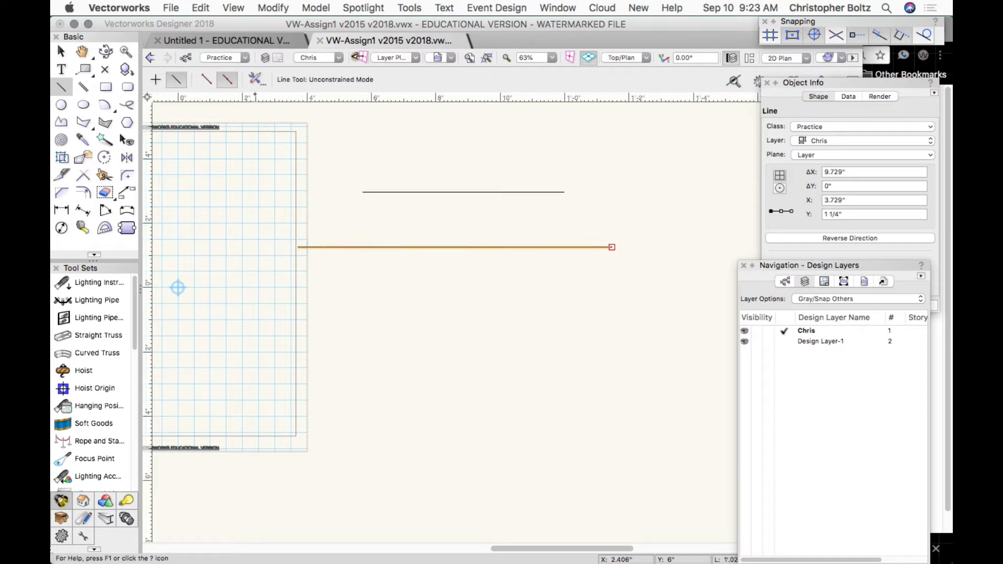
{"action": "left_click", "coordinate": [204, 78]}
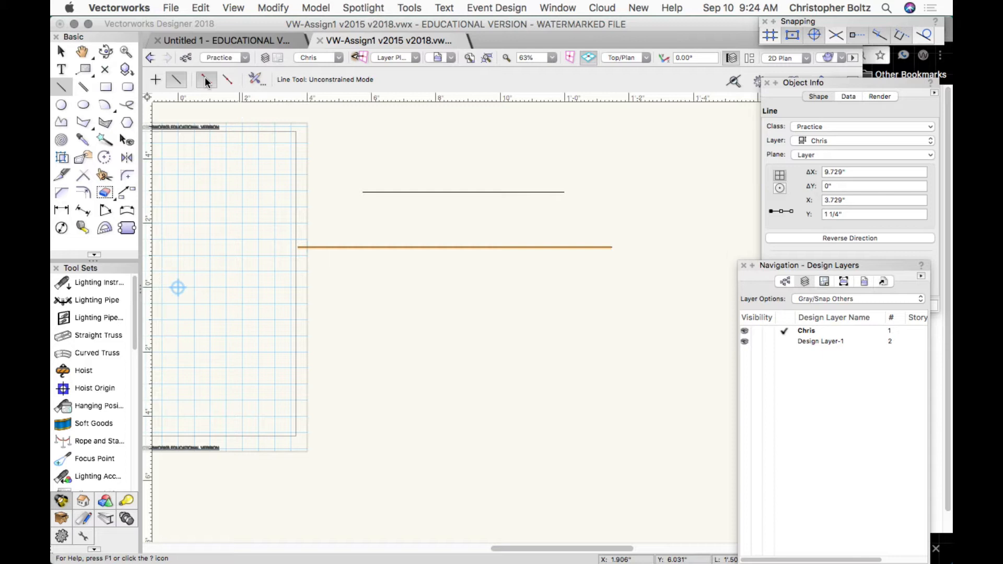
Draw three slanted lines below the horizontal pair in Unconstrained Mode, then switch to Constrained Mode.
{"action": "left_click", "coordinate": [211, 74]}
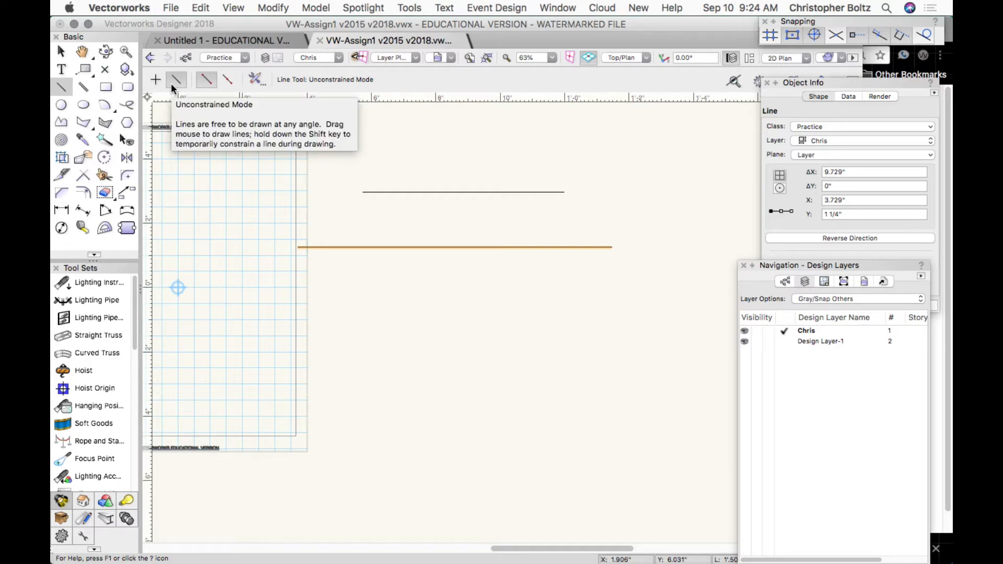
{"action": "left_click", "coordinate": [380, 290]}
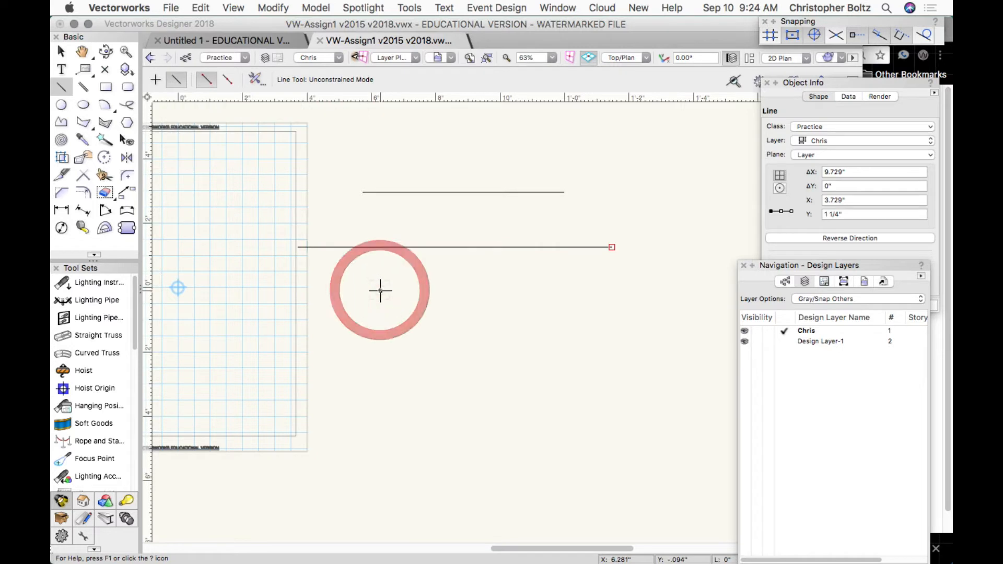
{"action": "left_click", "coordinate": [461, 371]}
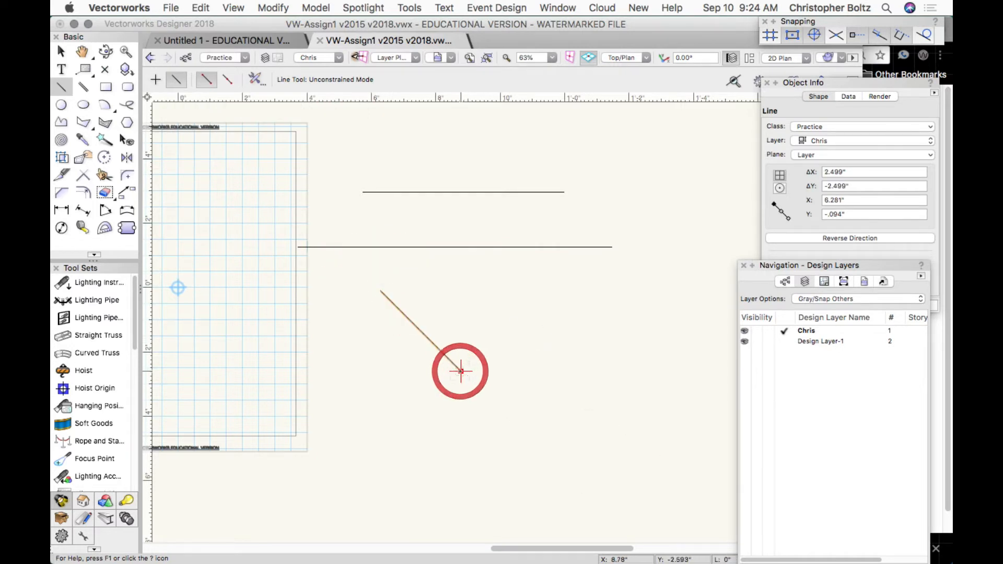
{"action": "left_click", "coordinate": [499, 318]}
{"action": "left_click", "coordinate": [529, 285]}
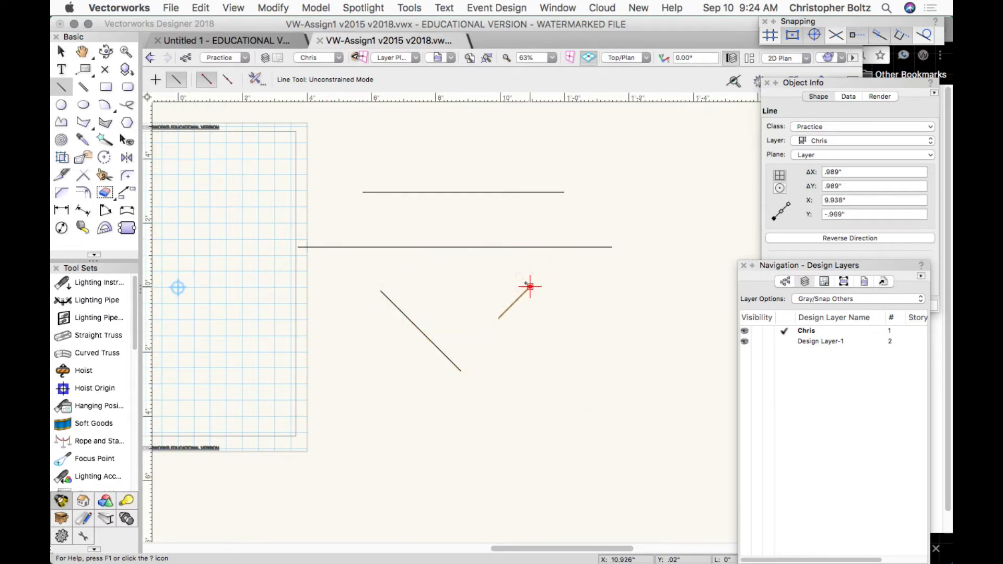
{"action": "left_click", "coordinate": [423, 302]}
{"action": "left_click", "coordinate": [496, 429]}
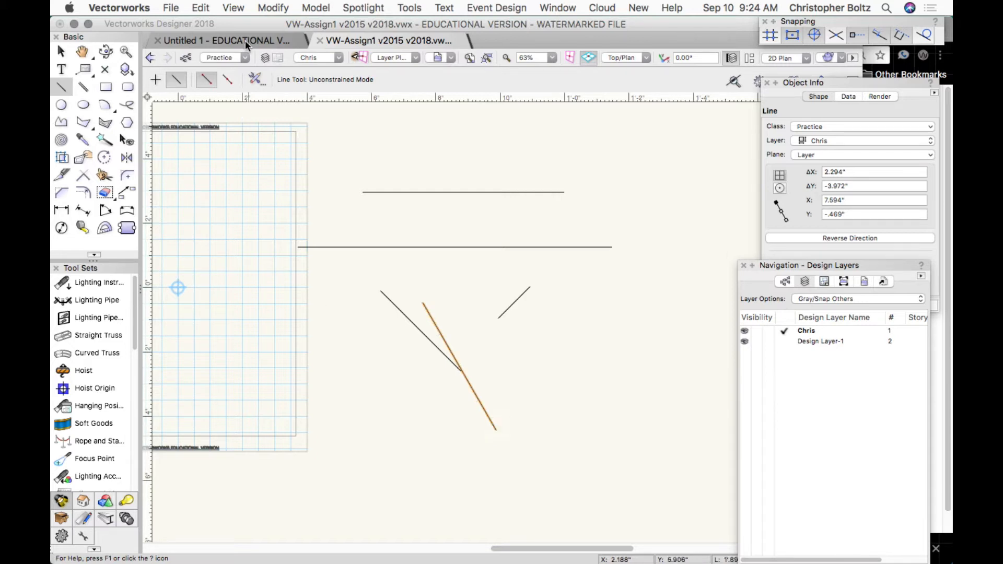
{"action": "left_click", "coordinate": [152, 79]}
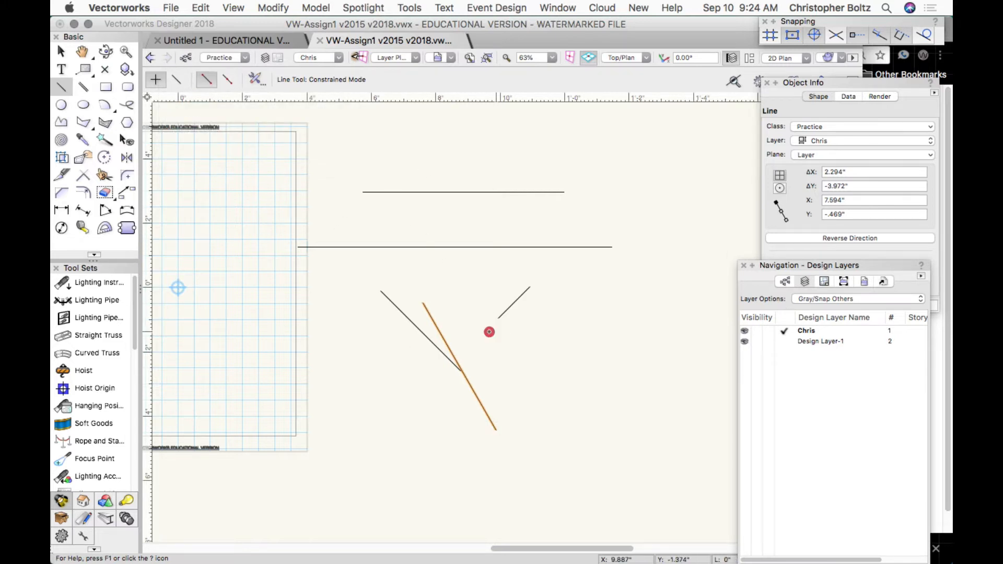
Draw a 2.805" horizontal line right of the slanted lines, then switch back to Unconstrained Mode.
{"action": "left_click", "coordinate": [496, 331]}
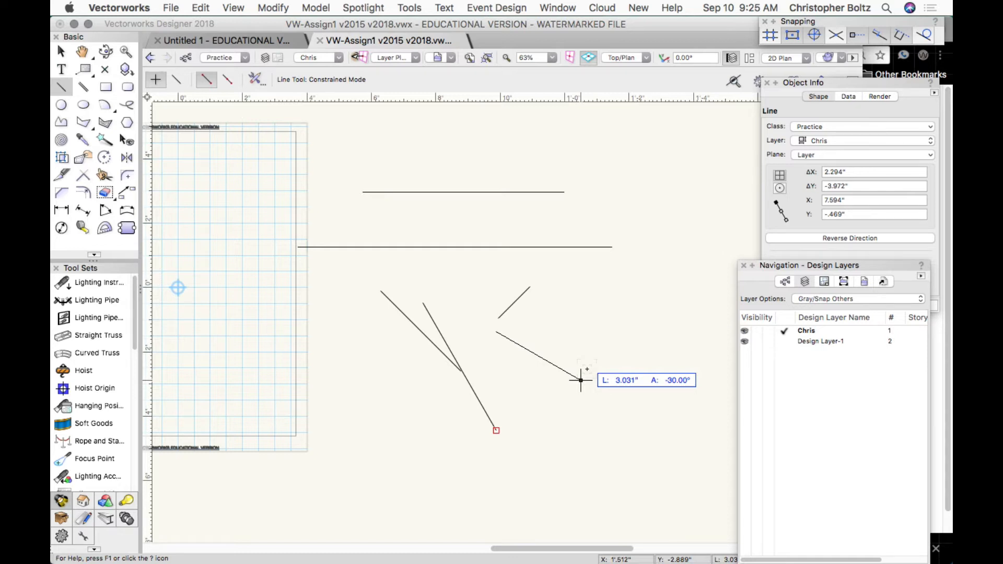
{"action": "left_click", "coordinate": [588, 331]}
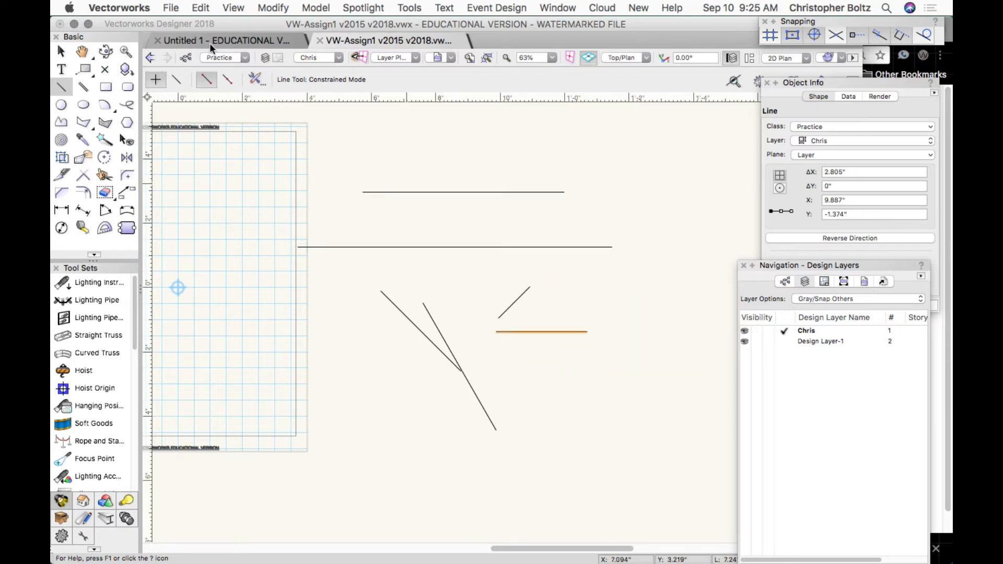
{"action": "left_click", "coordinate": [176, 78]}
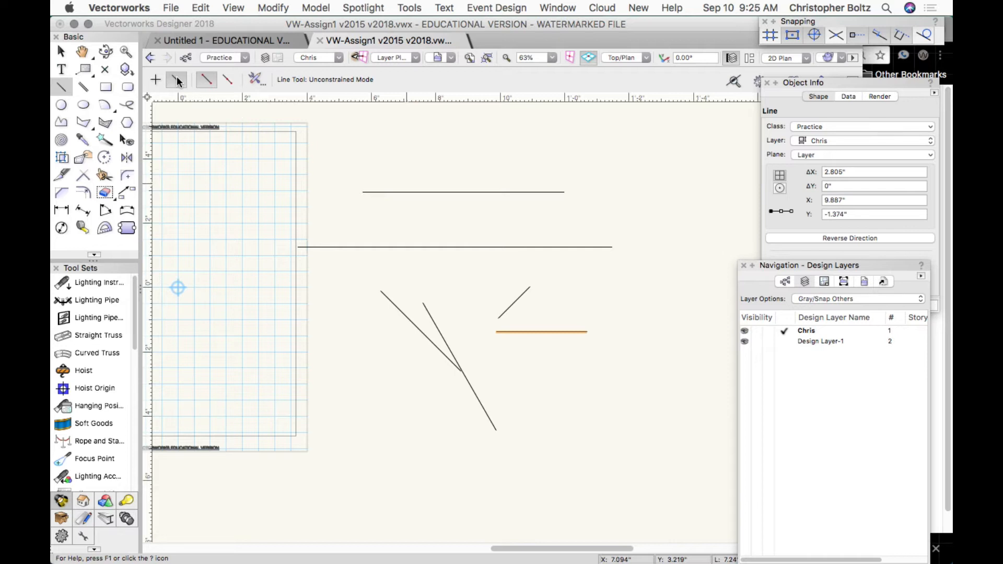
Start a line near the top of the drawing and lock its length at 7.75".
{"action": "left_click", "coordinate": [435, 166]}
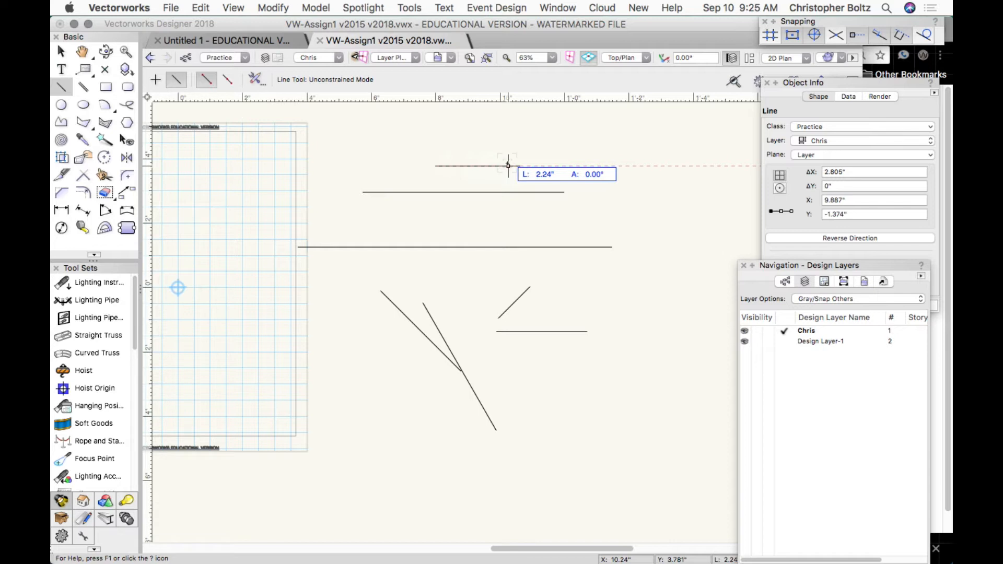
{"action": "key", "text": "Tab"}
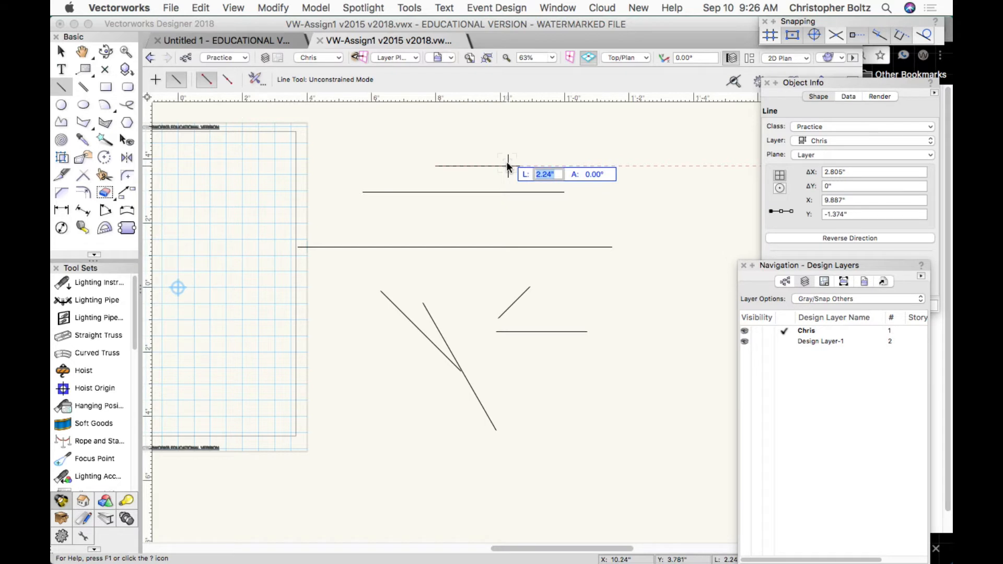
{"action": "type", "text": "7.75"}
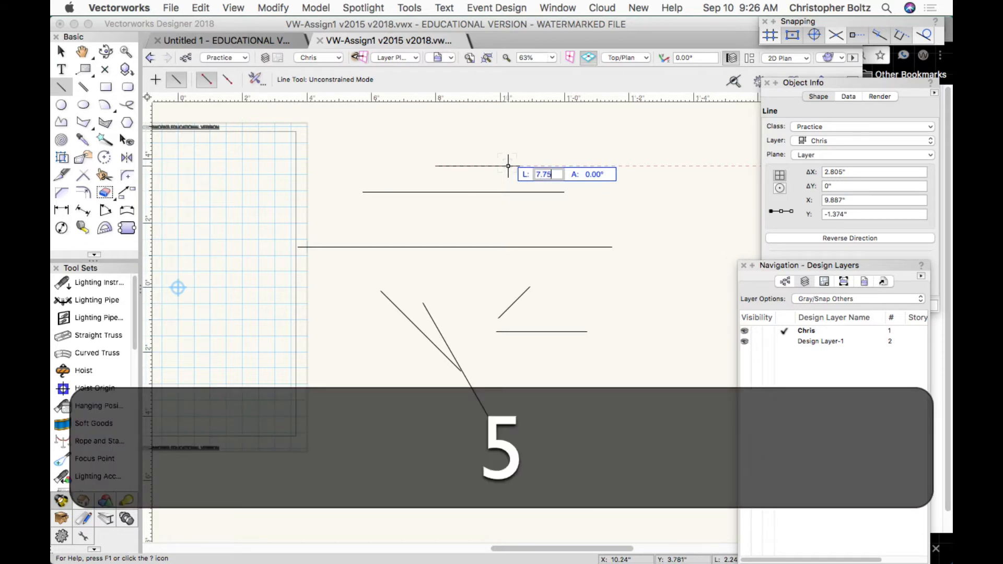
{"action": "type", "text": "\""}
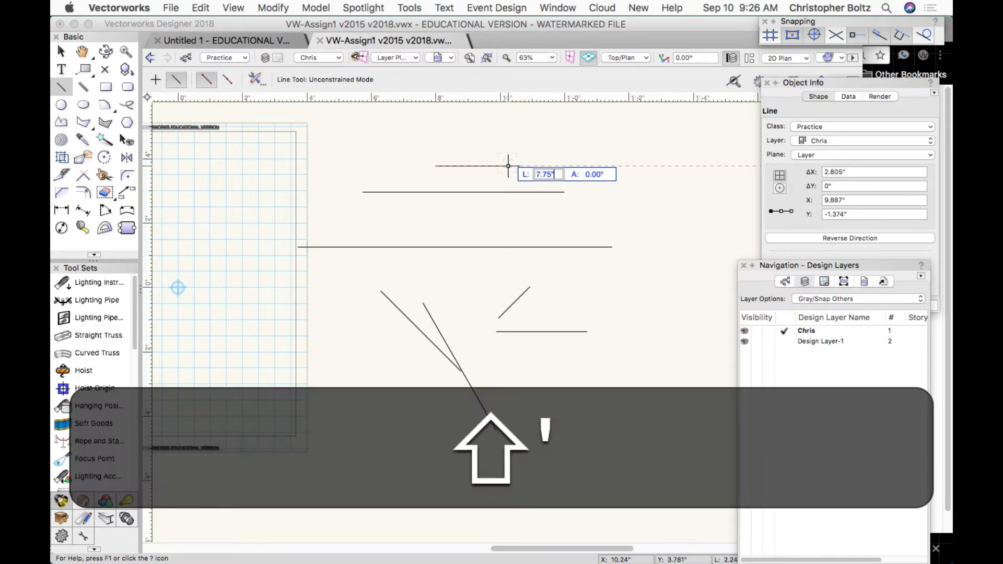
{"action": "key", "text": "Tab"}
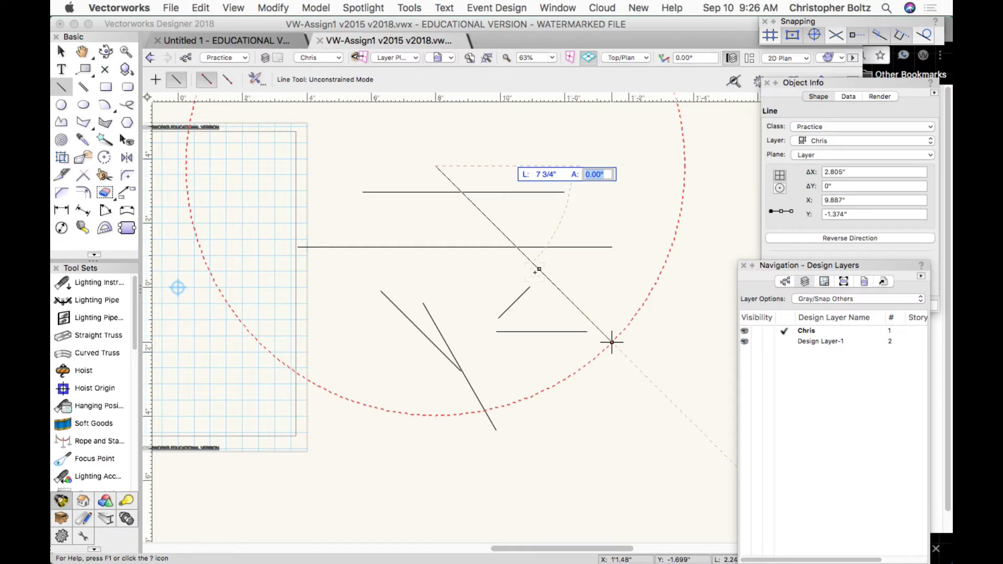
Lock the line's angle at -75.22° and return to its 7 3/4" length value.
{"action": "type", "text": "-75.22"}
{"action": "key", "text": "Tab"}
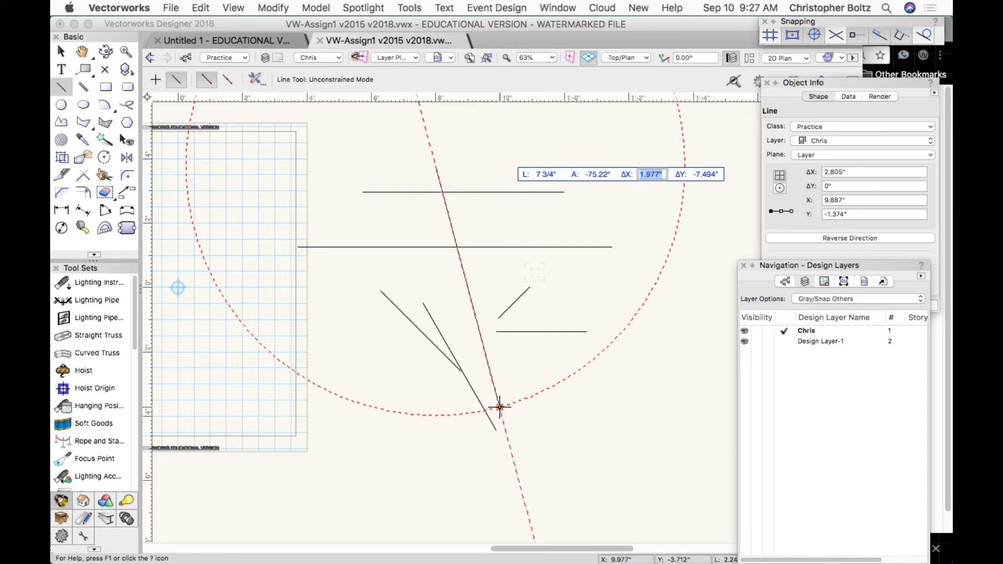
{"action": "key", "text": "Tab"}
{"action": "key", "text": "Tab"}
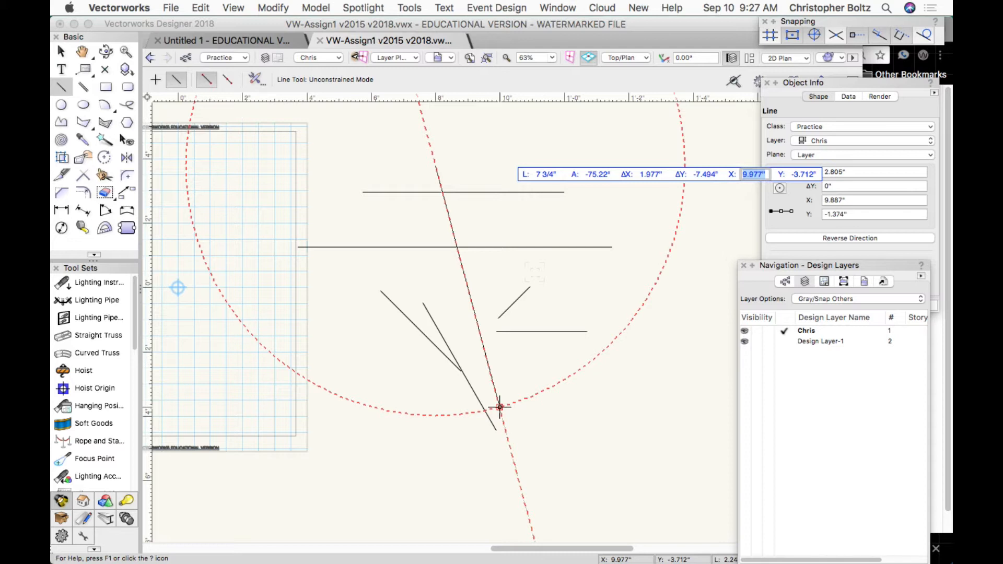
{"action": "key", "text": "Tab"}
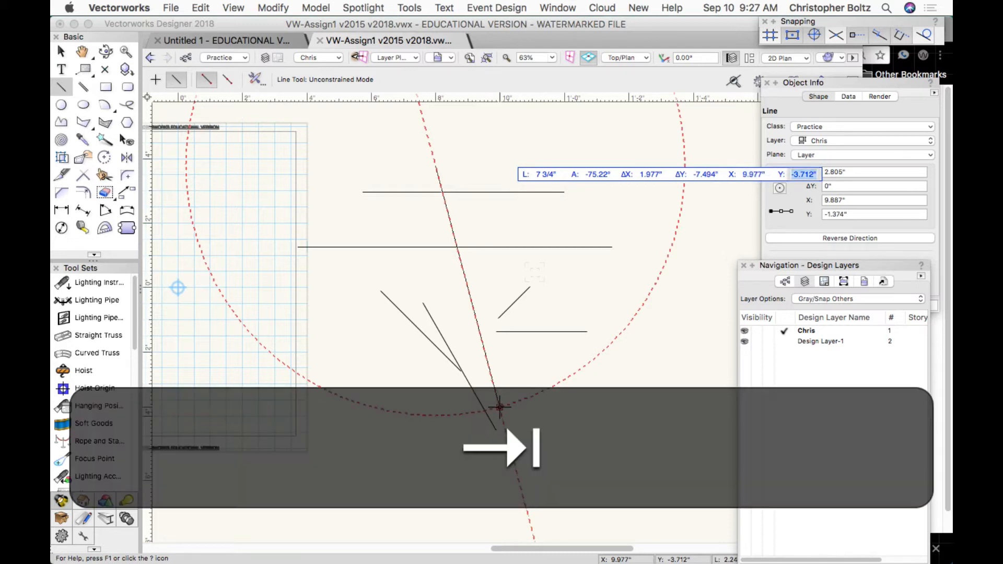
{"action": "key", "text": "Tab"}
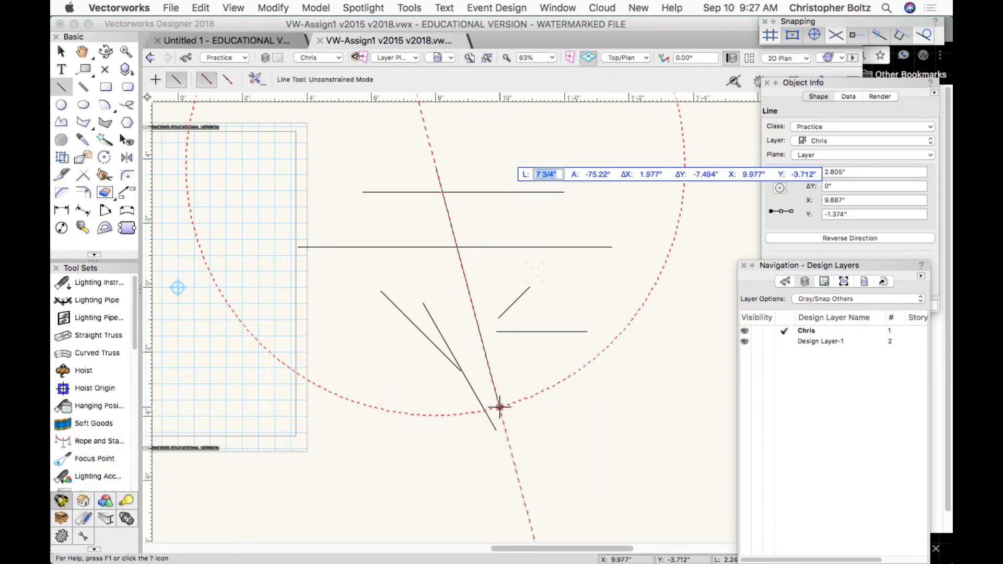
{"action": "key", "text": "Tab"}
{"action": "key", "text": "shift+Tab"}
Place the steep diagonal line and save the drawing as VW-Assign1 v2015 v2018.vwx.
{"action": "left_click", "coordinate": [499, 407]}
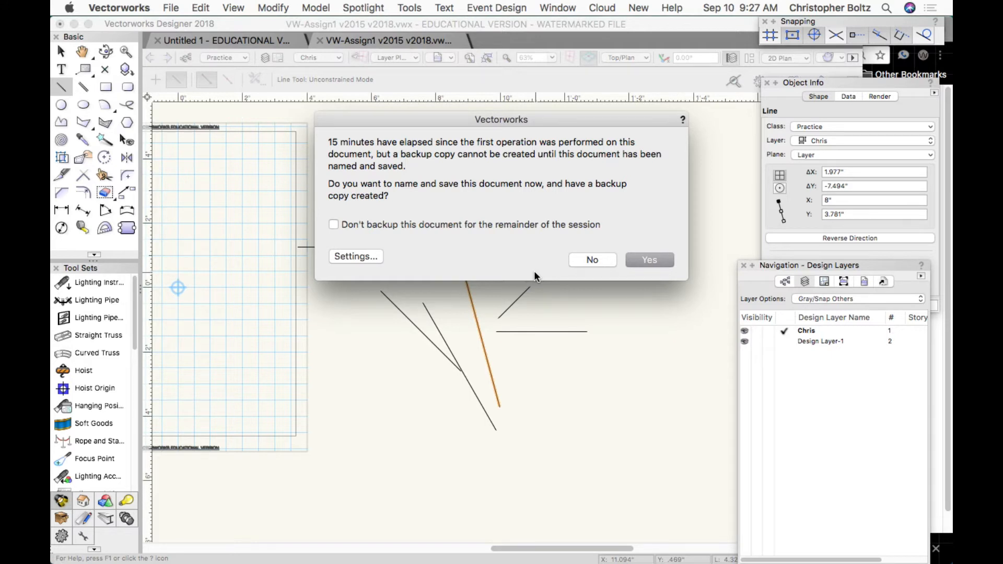
{"action": "left_click", "coordinate": [643, 266]}
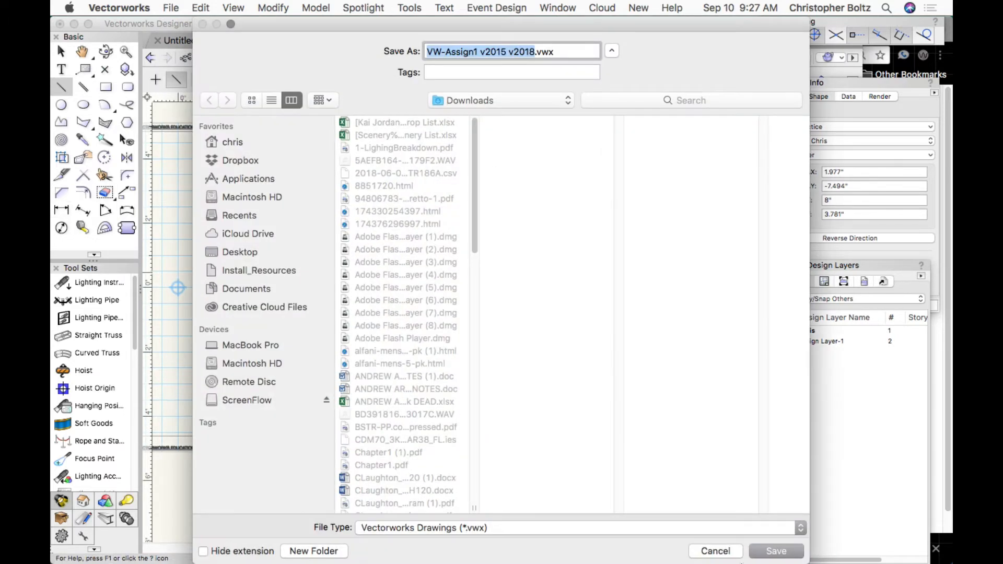
{"action": "left_click", "coordinate": [775, 551]}
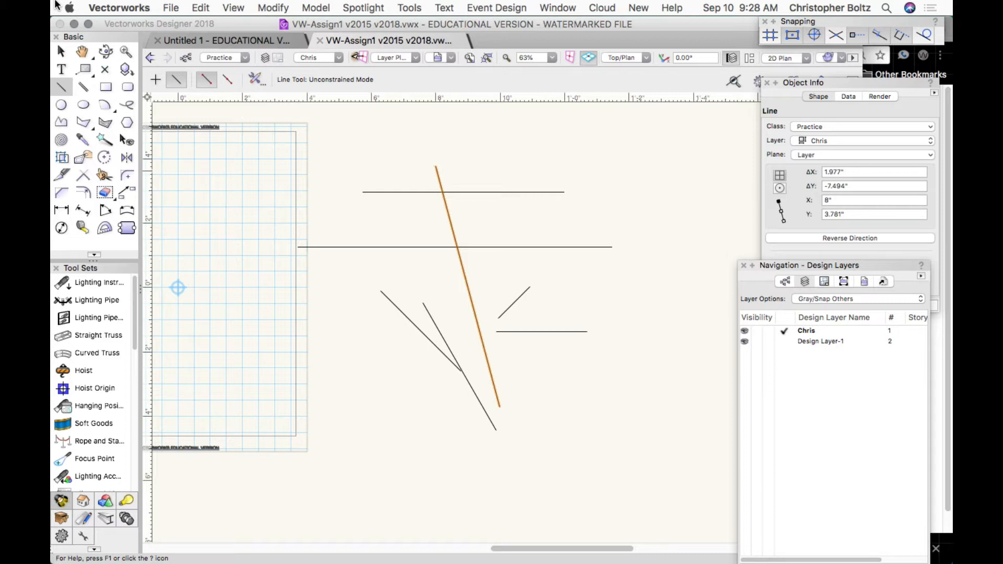
Marquee-select all seven practice lines and delete them.
{"action": "left_click", "coordinate": [61, 51]}
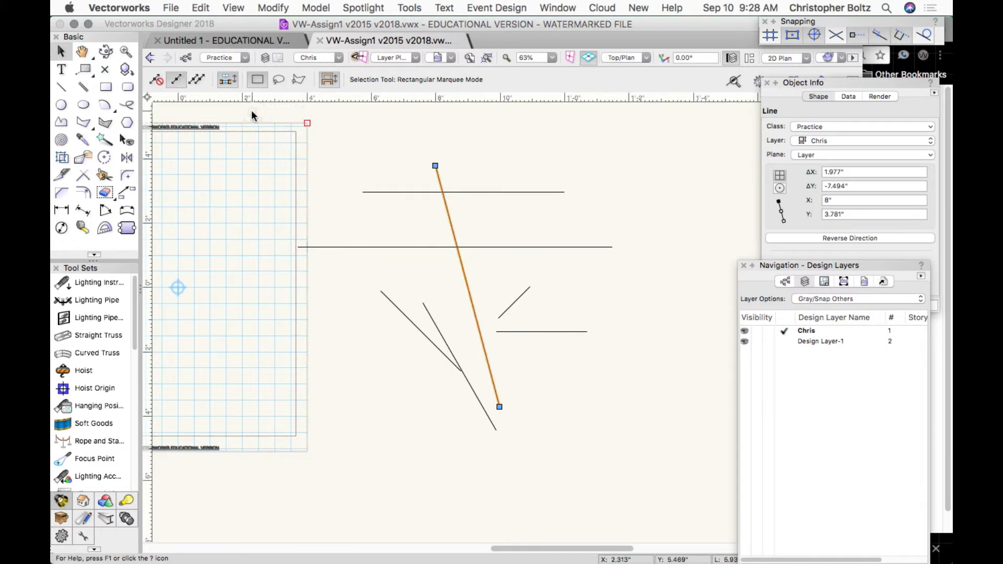
{"action": "mouse_move", "coordinate": [252, 111]}
{"action": "left_mouse_down"}
{"action": "mouse_move", "coordinate": [516, 313]}
{"action": "mouse_move", "coordinate": [679, 486]}
{"action": "left_mouse_up"}
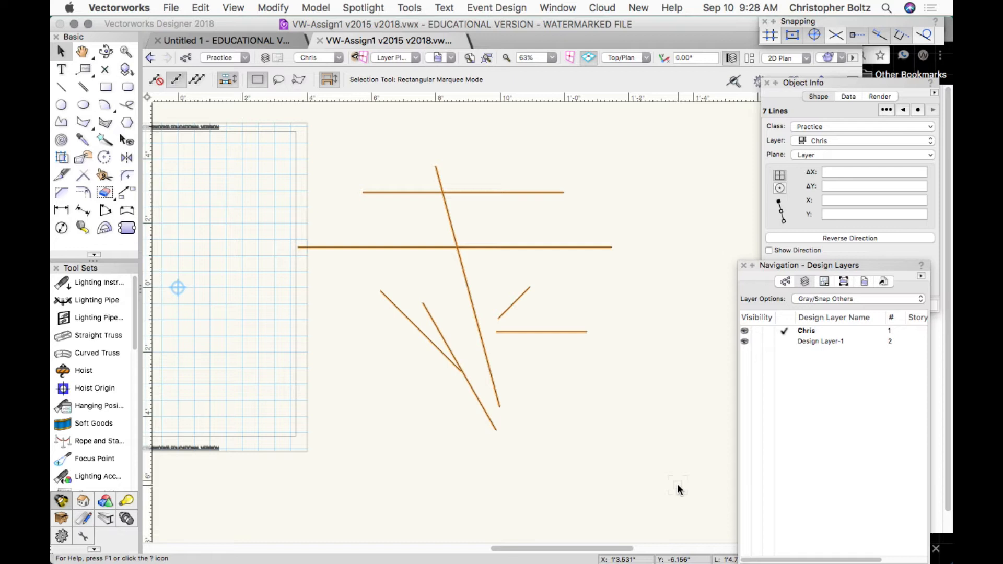
{"action": "key", "text": "BackSpace"}
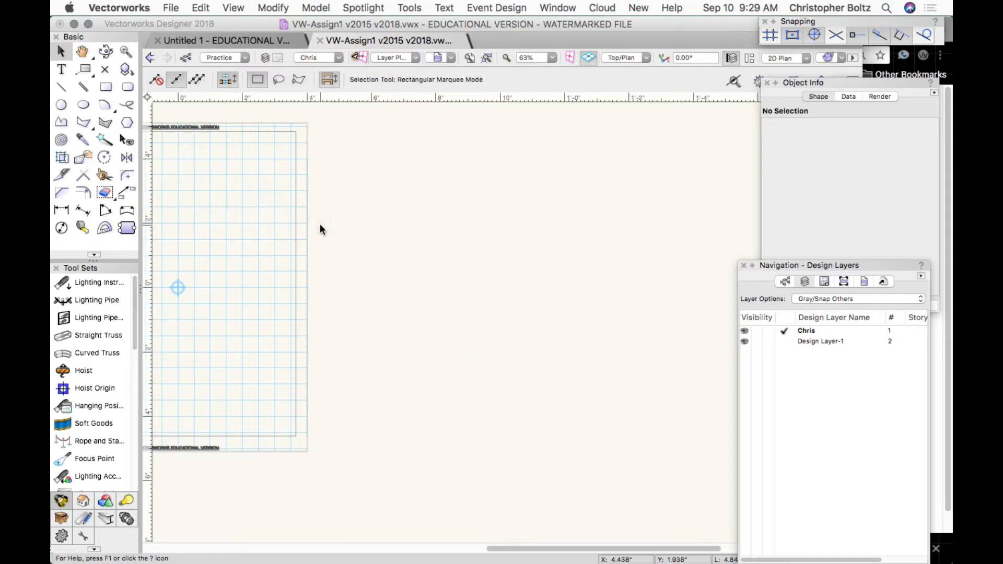
Drag a test marquee on the empty Chris layer canvas and pick the Rectangle tool.
{"action": "left_click", "coordinate": [354, 135]}
{"action": "left_click_drag", "start_coordinate": [355, 135], "coordinate": [626, 384]}
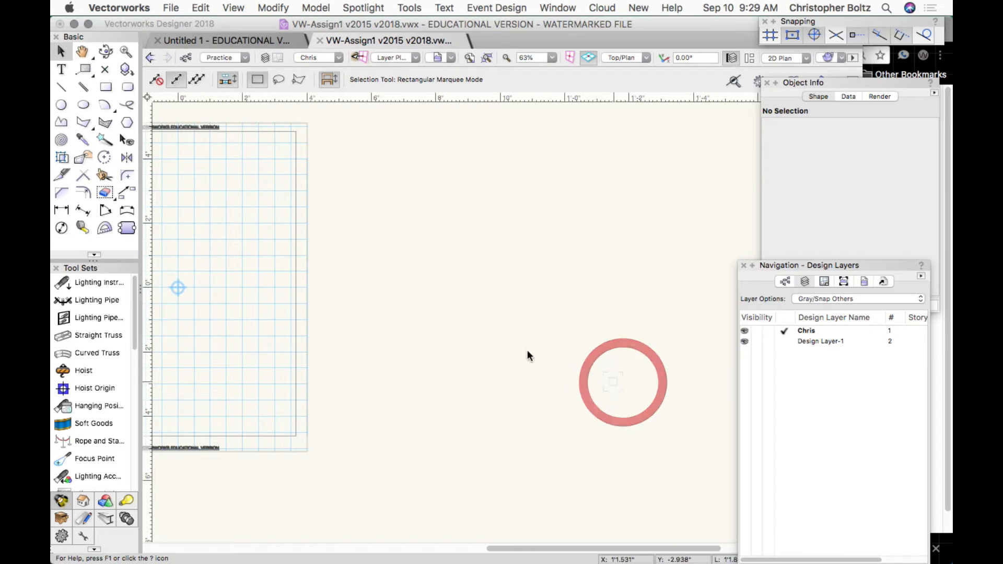
{"action": "left_click", "coordinate": [68, 55]}
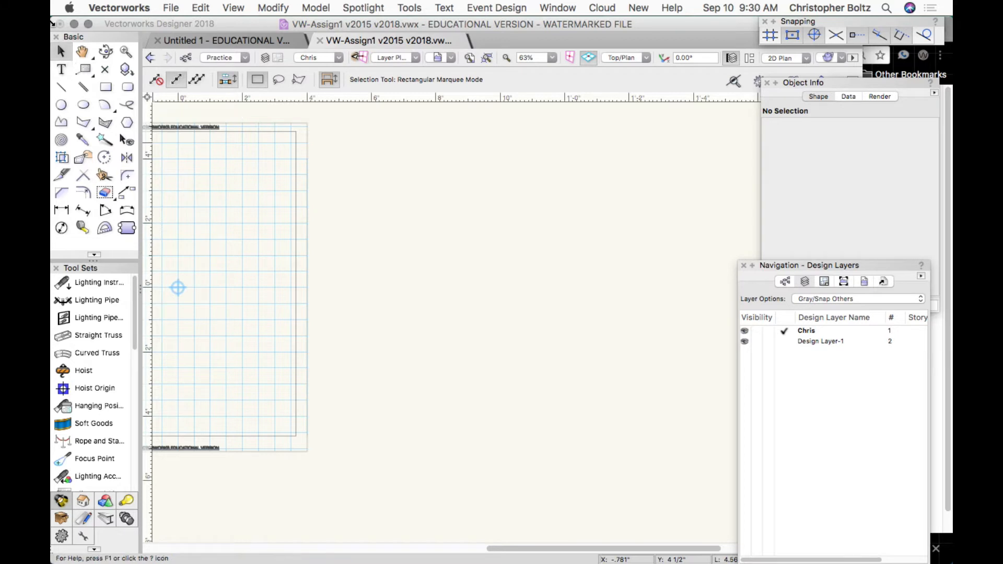
Draw a first corner-to-corner rectangle.
{"action": "left_click", "coordinate": [105, 89]}
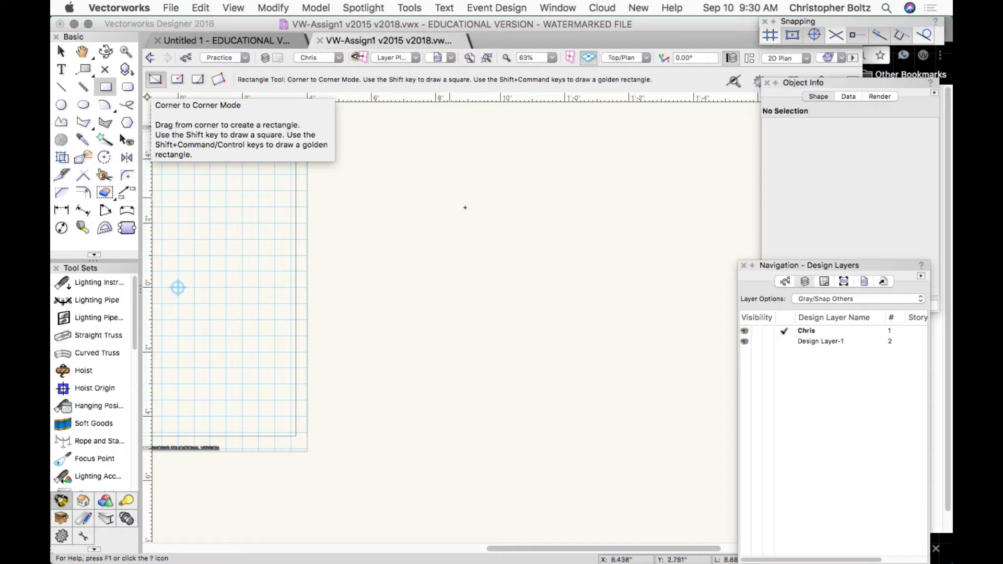
{"action": "left_click", "coordinate": [416, 204]}
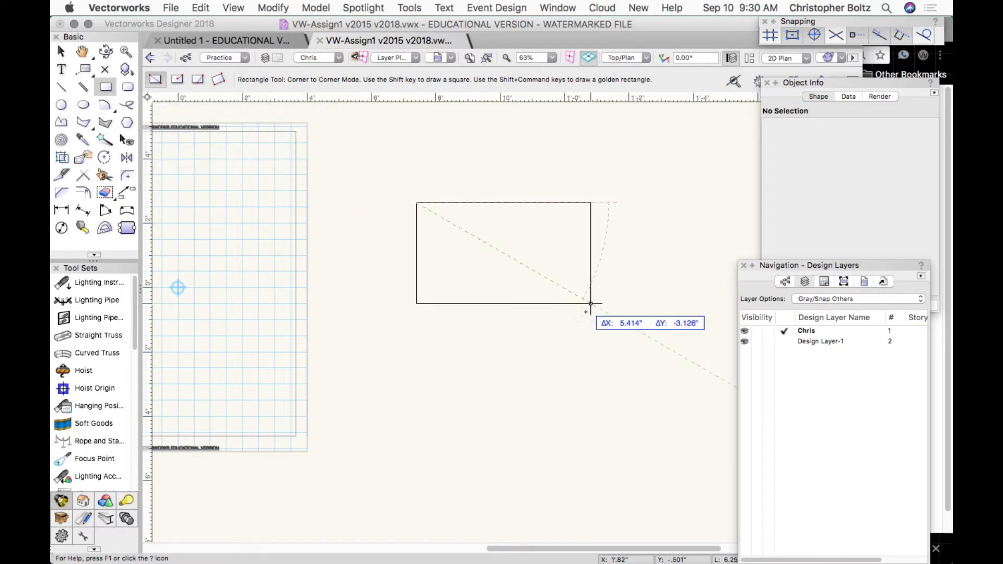
{"action": "left_click", "coordinate": [592, 305]}
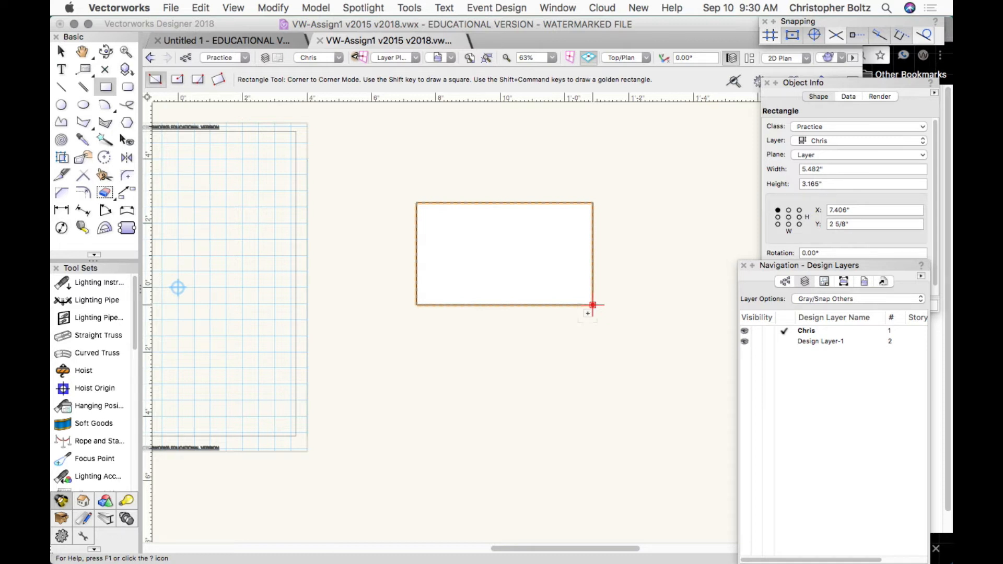
Draw an exact 5" by 5" square below the first rectangle.
{"action": "left_click", "coordinate": [411, 362]}
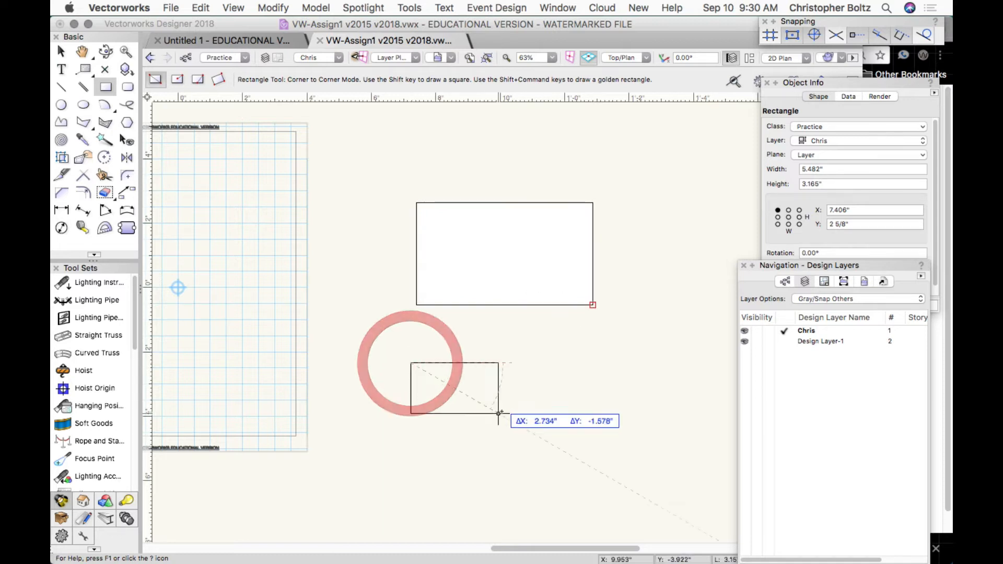
{"action": "key", "text": "Tab"}
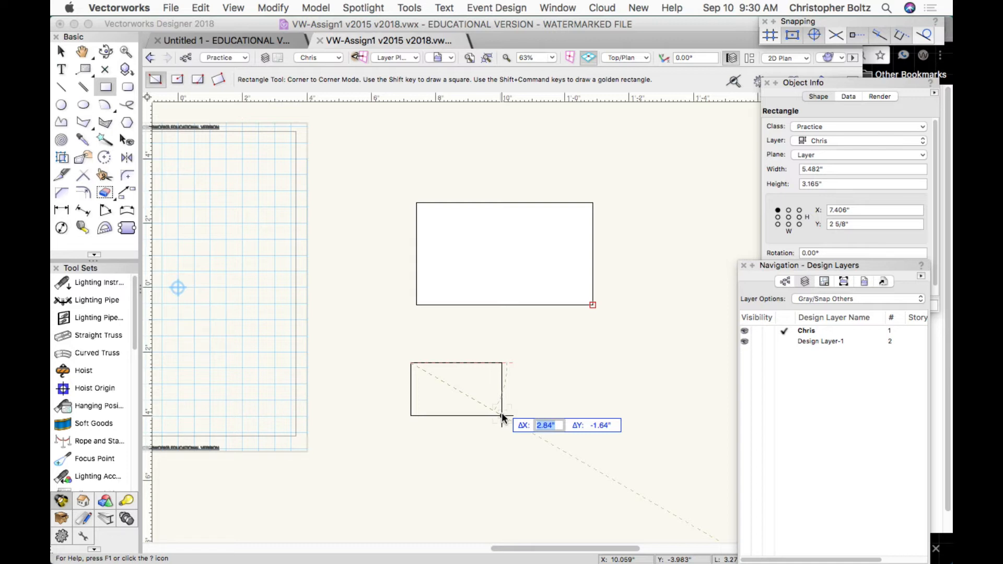
{"action": "type", "text": "5"}
{"action": "key", "text": "Tab"}
{"action": "type", "text": "5"}
{"action": "key", "text": "Tab"}
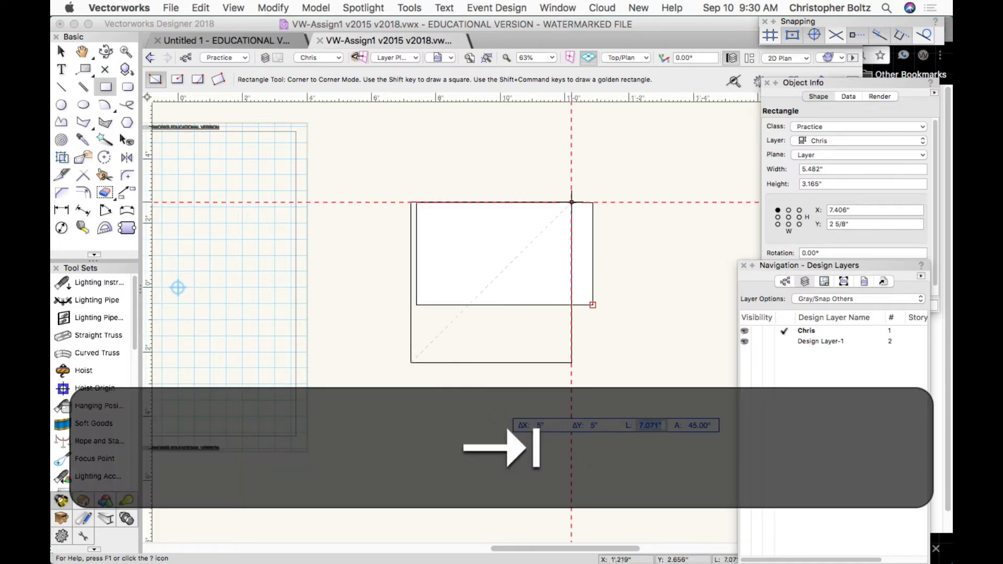
{"action": "left_click", "coordinate": [502, 413]}
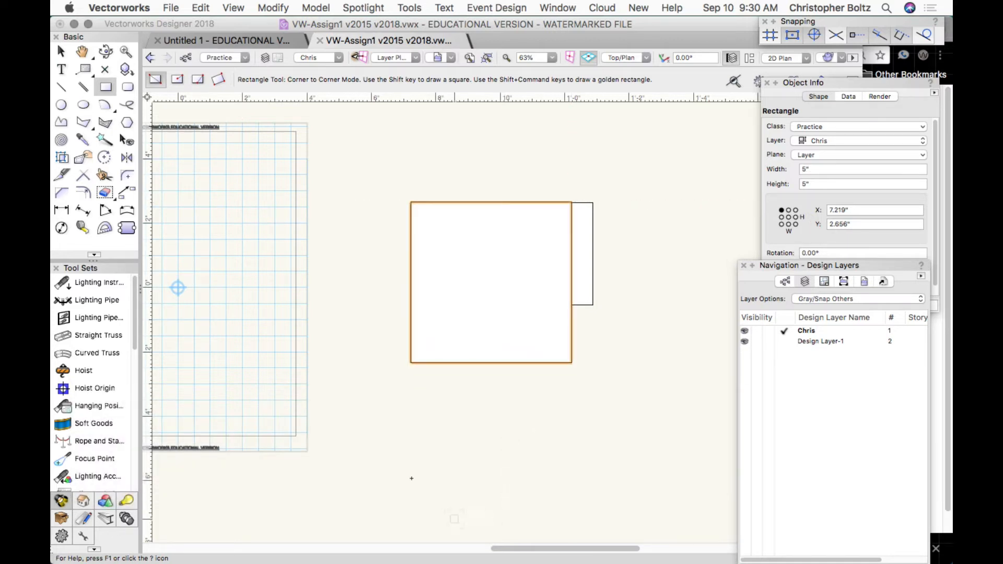
Draw a wide 7.476" by 2.884" rectangle overlapping the other two.
{"action": "left_click", "coordinate": [582, 305]}
{"action": "left_click", "coordinate": [341, 212]}
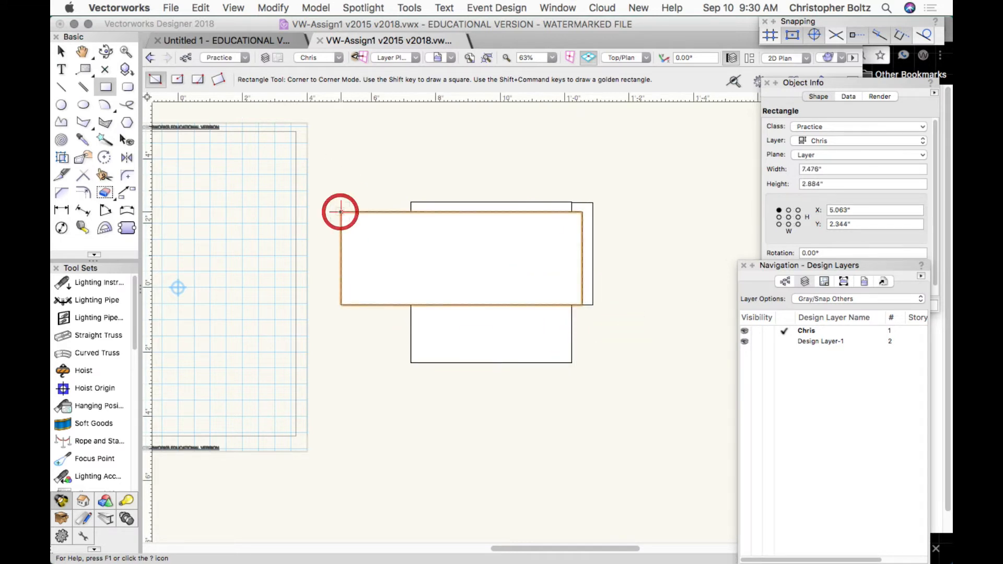
{"action": "key", "text": "Escape"}
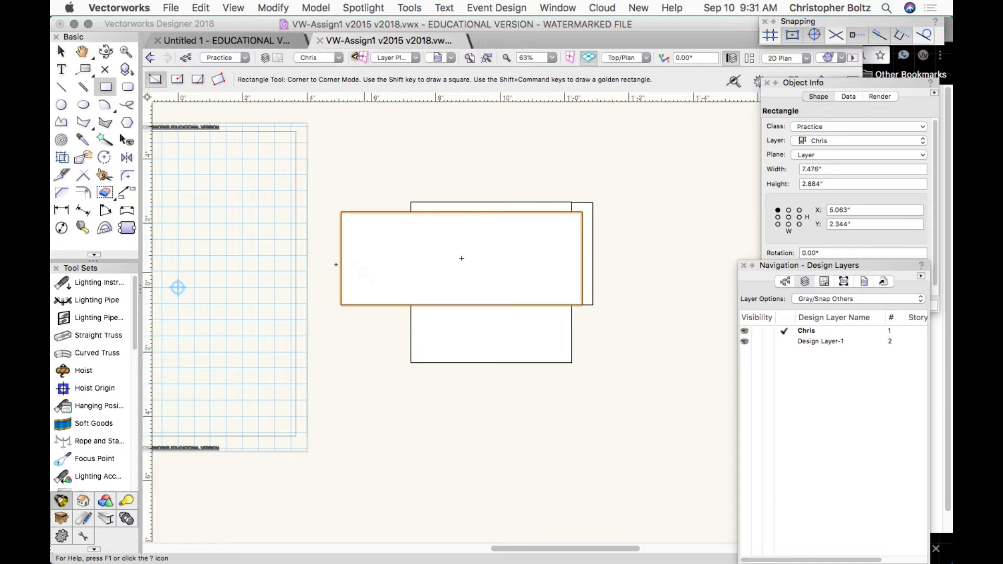
{"action": "left_click", "coordinate": [61, 51]}
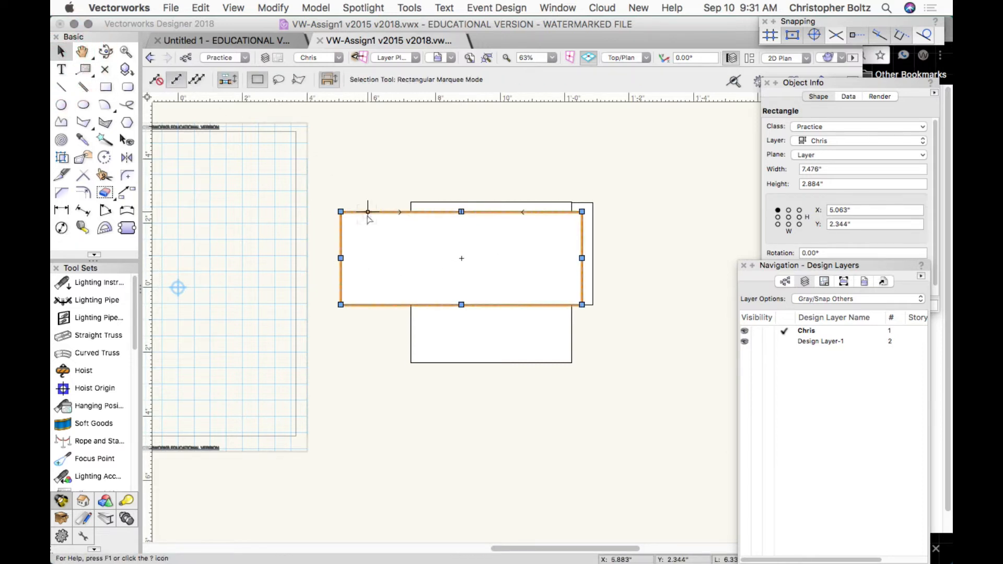
Send the wide rectangle to the back with Modify > Send > Send to Back.
{"action": "left_click", "coordinate": [261, 7]}
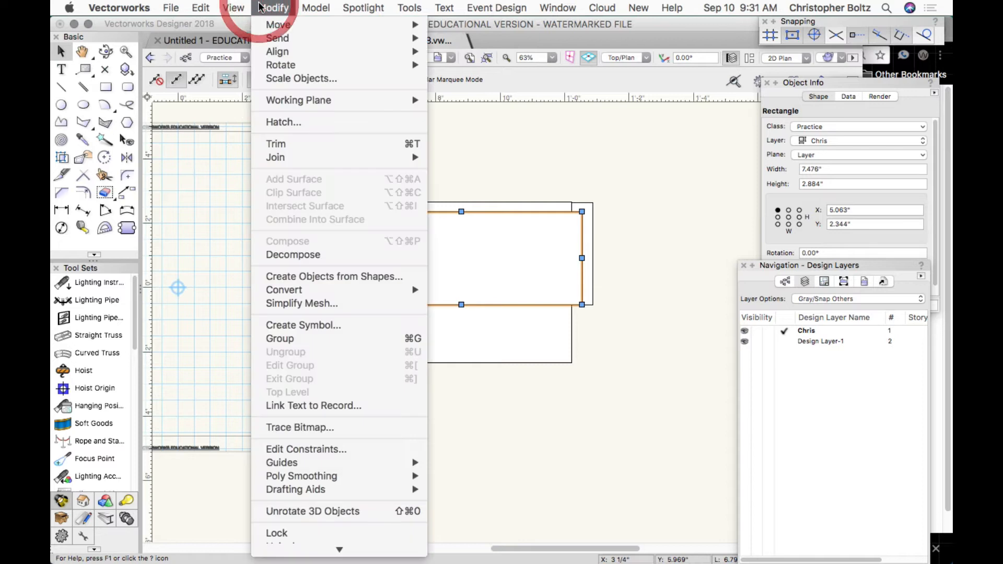
{"action": "mouse_move", "coordinate": [293, 42]}
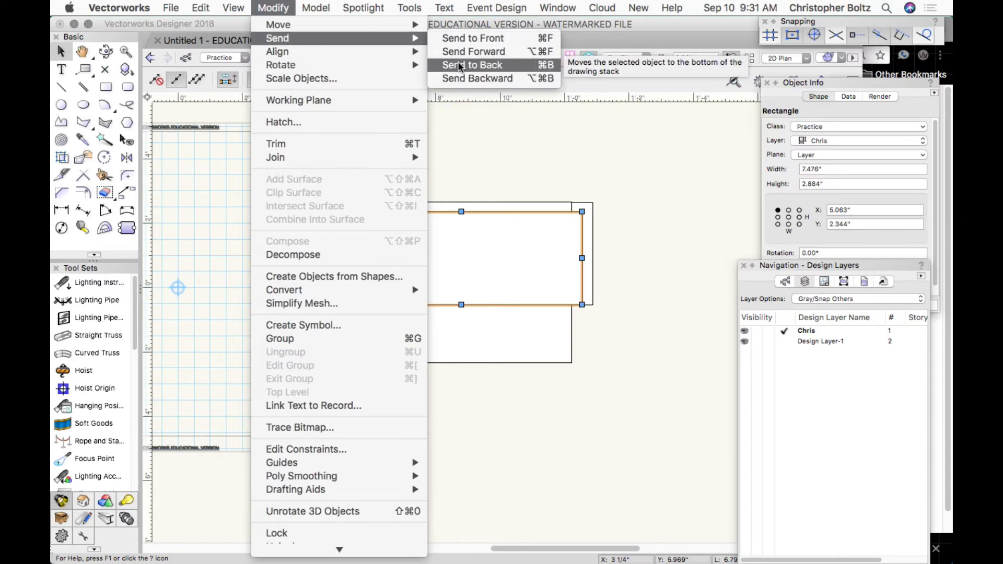
{"action": "left_click", "coordinate": [459, 67]}
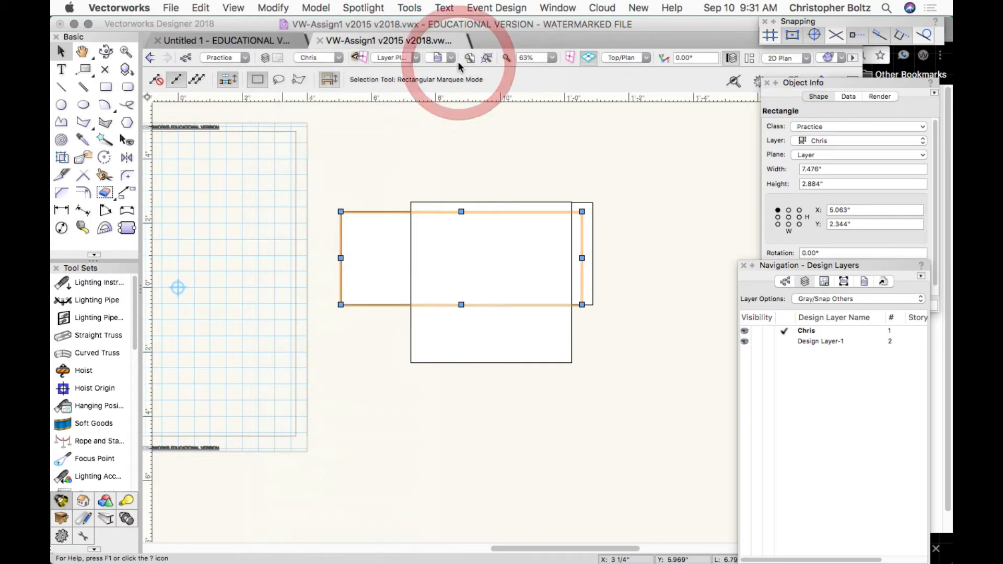
{"action": "left_click", "coordinate": [650, 380]}
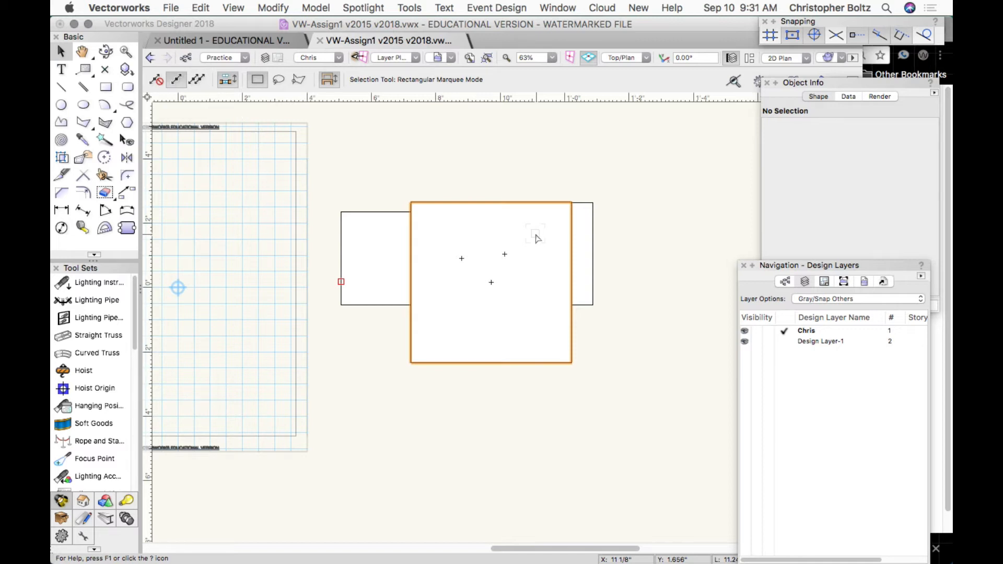
{"action": "left_click", "coordinate": [106, 87]}
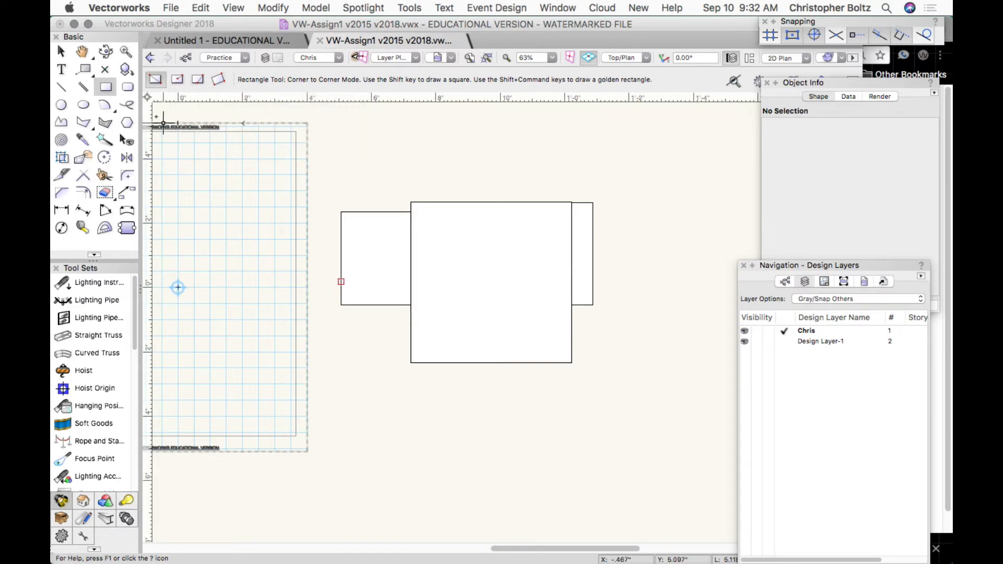
Draw a centre-out square and a 3.359" by 2.909" midpoint-to-corner rectangle below the group.
{"action": "left_click", "coordinate": [177, 79]}
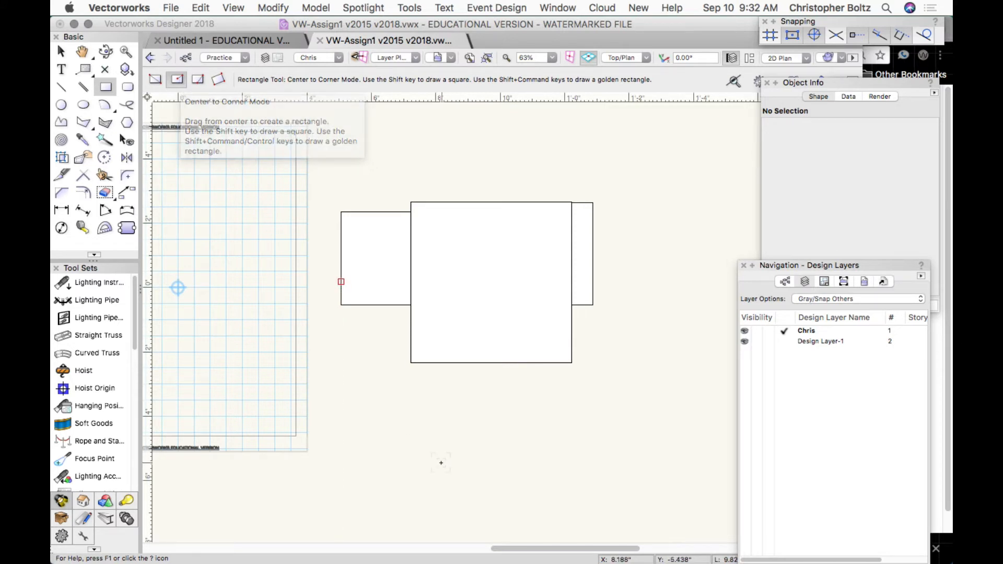
{"action": "mouse_move", "coordinate": [442, 462]}
{"action": "left_mouse_down"}
{"action": "mouse_move", "coordinate": [506, 419]}
{"action": "mouse_move", "coordinate": [538, 407]}
{"action": "mouse_move", "coordinate": [540, 421]}
{"action": "mouse_move", "coordinate": [531, 409]}
{"action": "mouse_move", "coordinate": [468, 405]}
{"action": "mouse_move", "coordinate": [502, 403]}
{"action": "mouse_move", "coordinate": [493, 406]}
{"action": "left_mouse_up"}
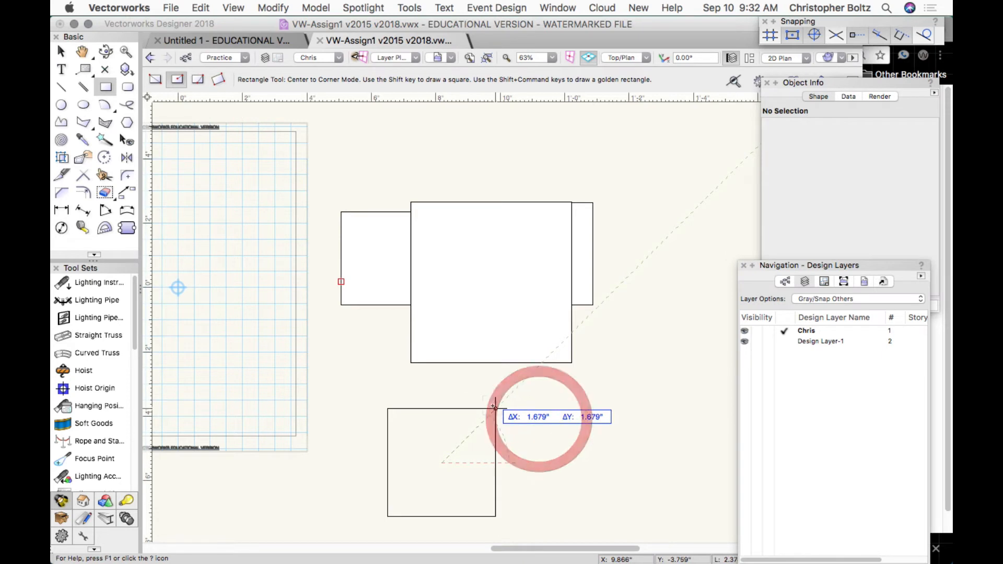
{"action": "left_click", "coordinate": [198, 78]}
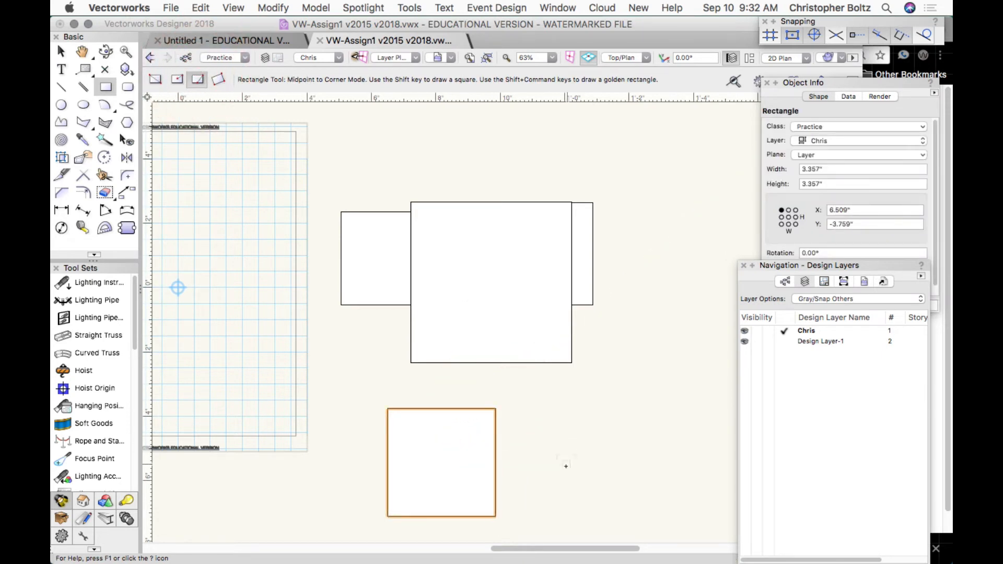
{"action": "left_click", "coordinate": [559, 483]}
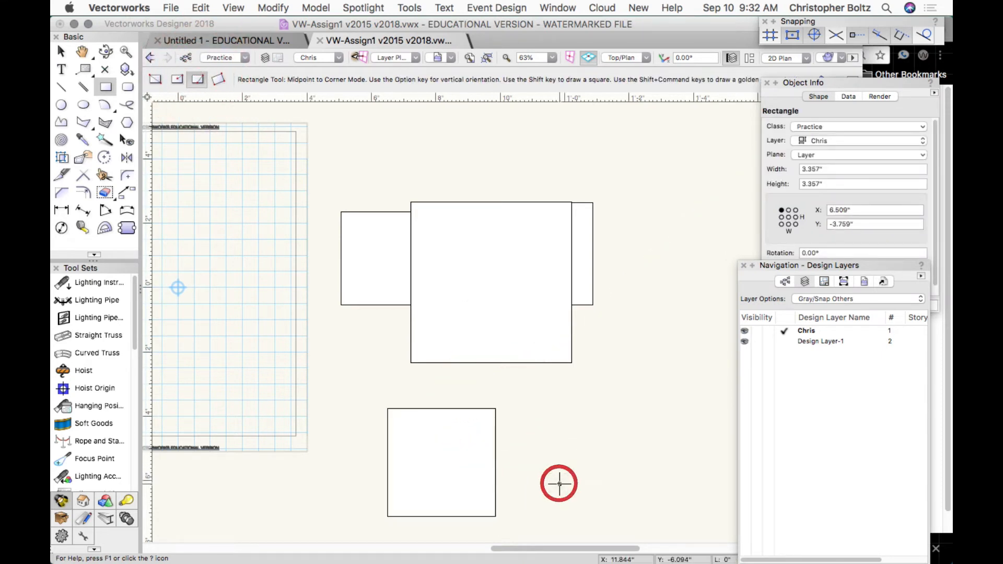
{"action": "left_click", "coordinate": [613, 389]}
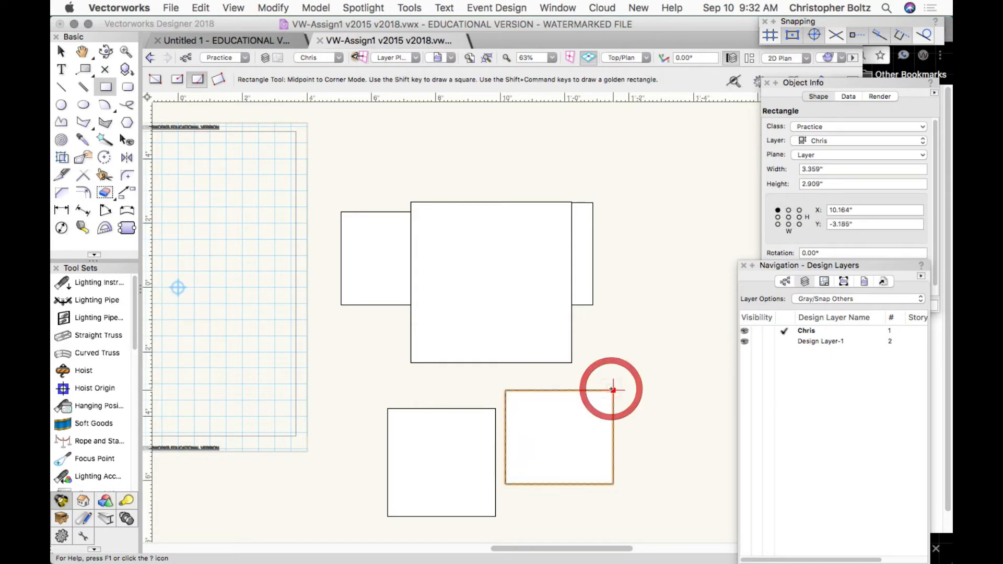
{"action": "left_click", "coordinate": [217, 79]}
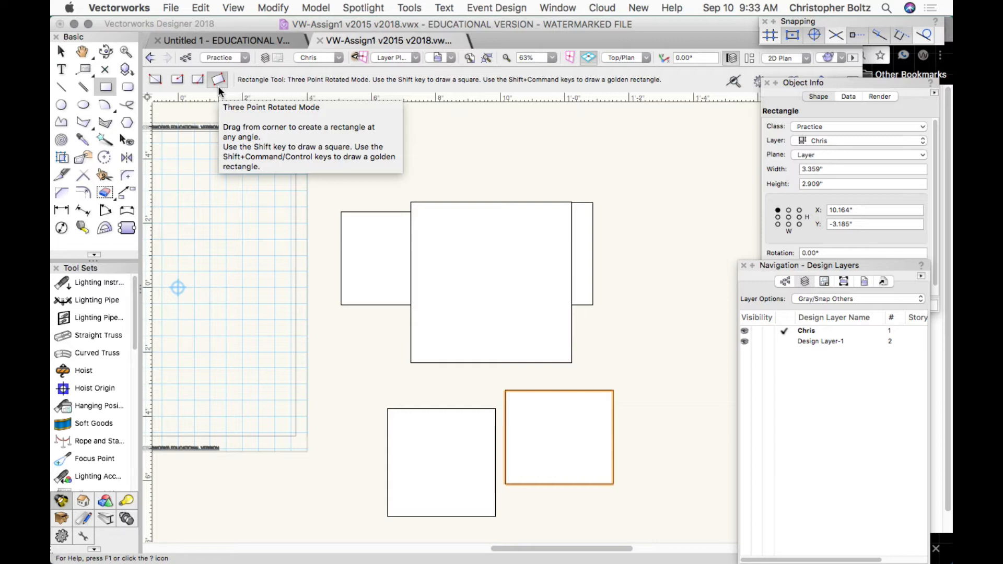
Draw a three-point rotated rectangle overlapping the group's right side.
{"action": "left_click", "coordinate": [612, 350]}
{"action": "key", "text": "x"}
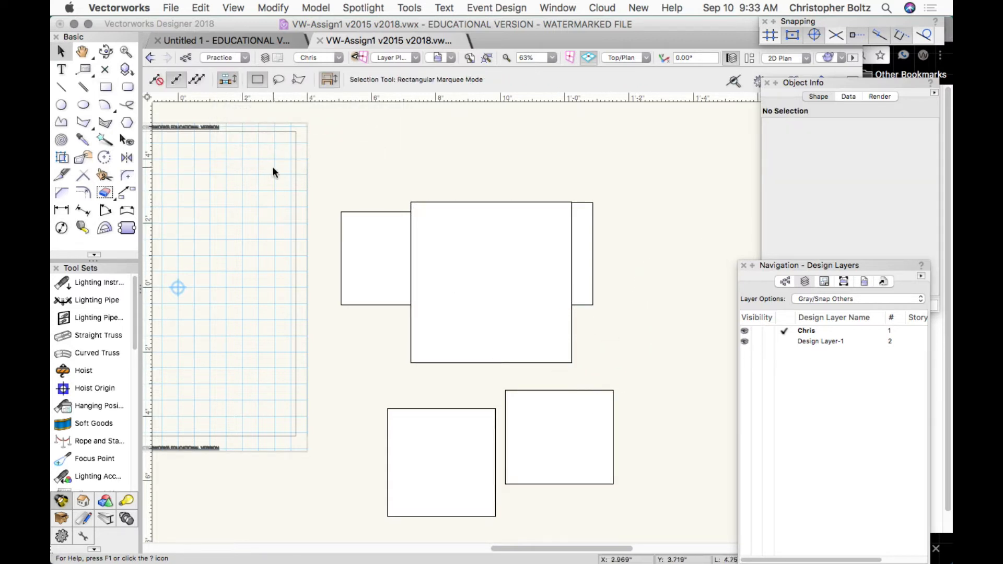
{"action": "left_click", "coordinate": [106, 87]}
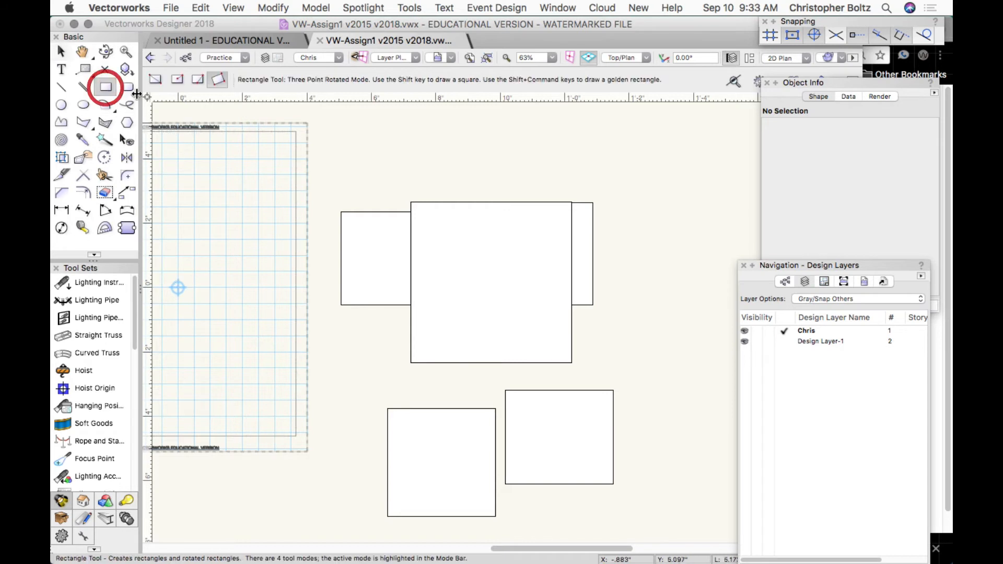
{"action": "left_click", "coordinate": [609, 356]}
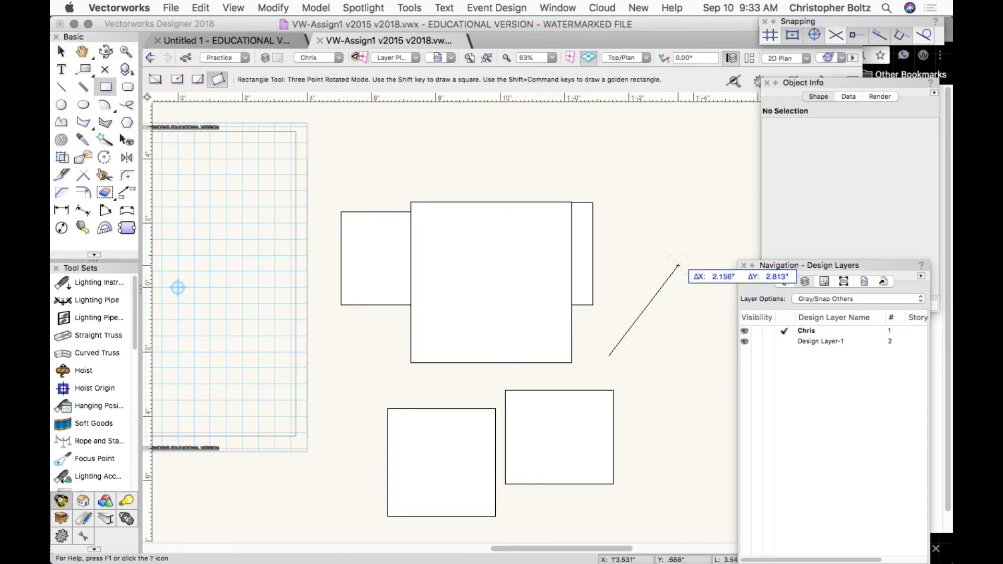
{"action": "left_click", "coordinate": [678, 265]}
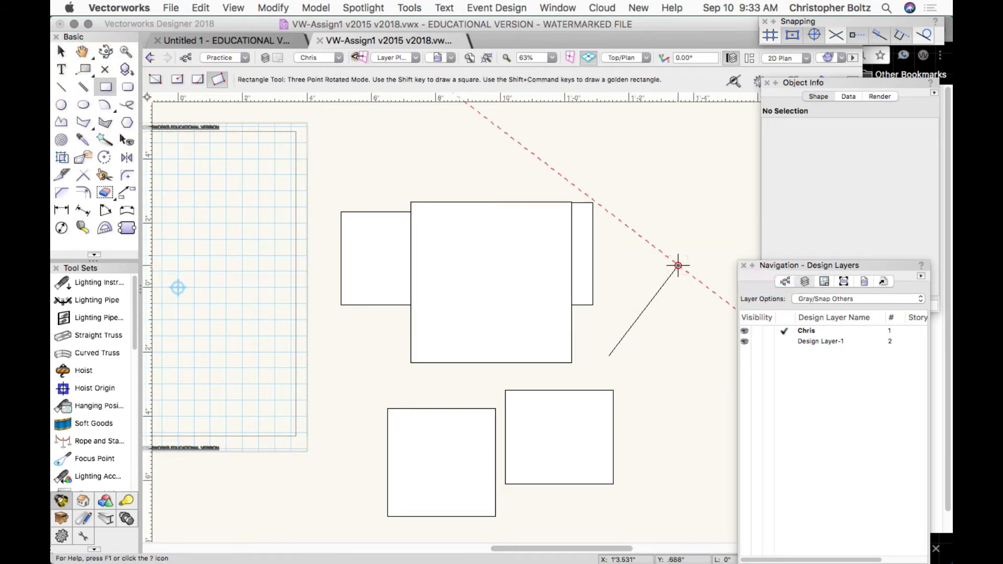
{"action": "left_click", "coordinate": [552, 169]}
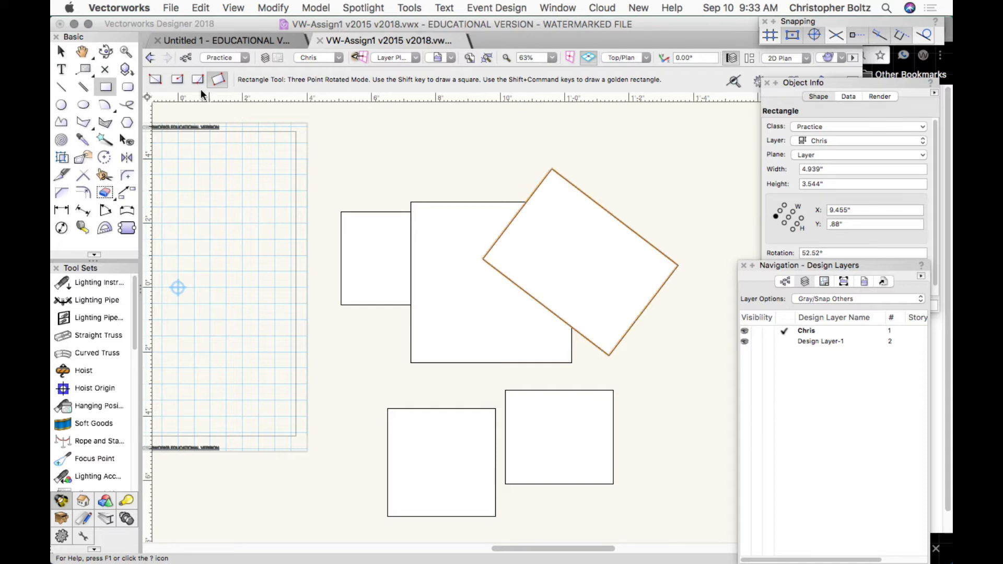
Draw a small .763" by .44" corner-to-corner rectangle above the central square.
{"action": "left_click", "coordinate": [154, 80]}
{"action": "left_click", "coordinate": [418, 180]}
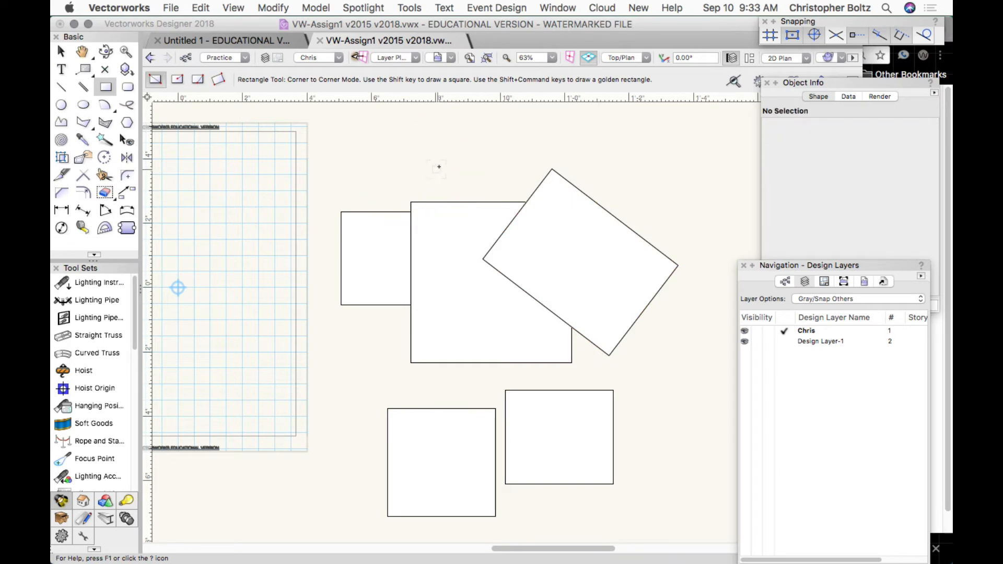
{"action": "left_click", "coordinate": [417, 182]}
{"action": "mouse_move", "coordinate": [417, 182]}
{"action": "left_mouse_down"}
{"action": "mouse_move", "coordinate": [432, 167]}
{"action": "mouse_move", "coordinate": [544, 139]}
{"action": "mouse_move", "coordinate": [342, 219]}
{"action": "mouse_move", "coordinate": [514, 214]}
{"action": "mouse_move", "coordinate": [388, 182]}
{"action": "mouse_move", "coordinate": [442, 168]}
{"action": "left_mouse_up"}
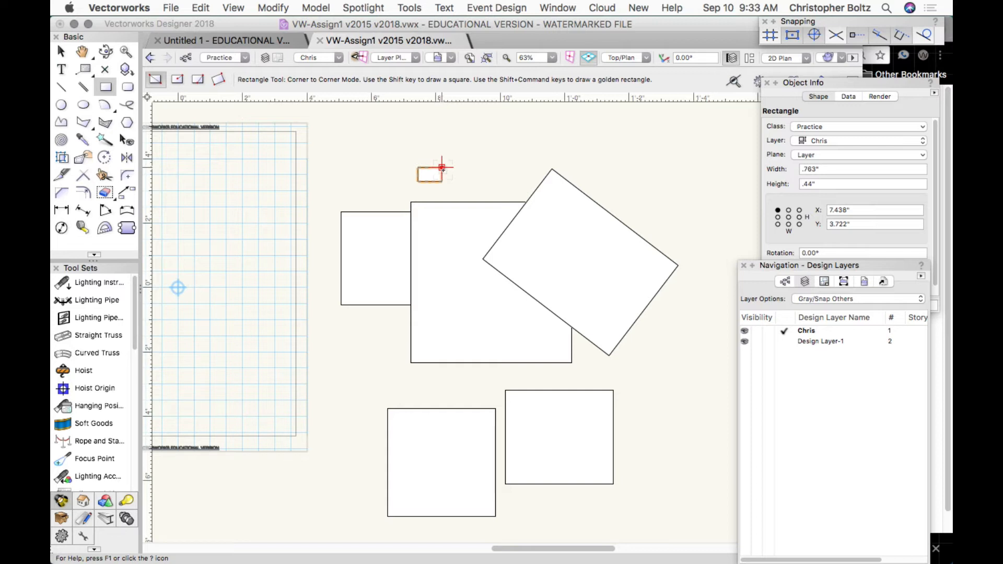
{"action": "left_click", "coordinate": [61, 52]}
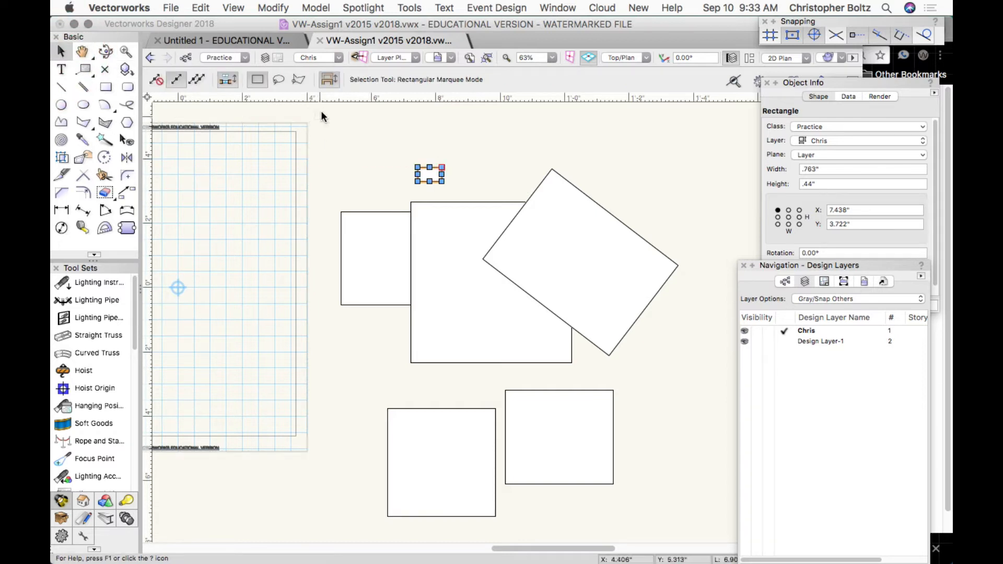
Shift-select six of the practice rectangles and delete them.
{"action": "left_click_drag", "start_coordinate": [319, 113], "coordinate": [684, 520]}
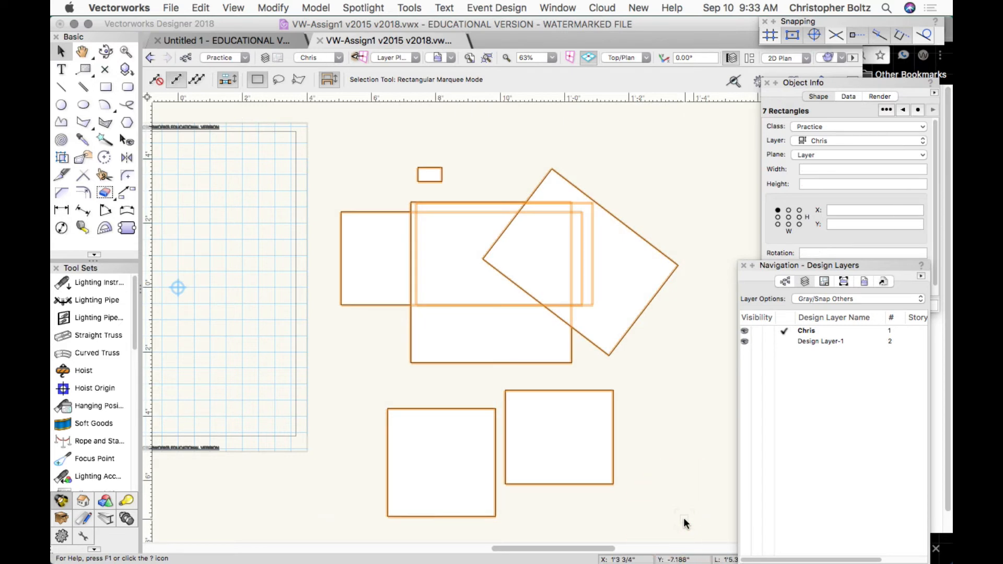
{"action": "key", "text": "Escape"}
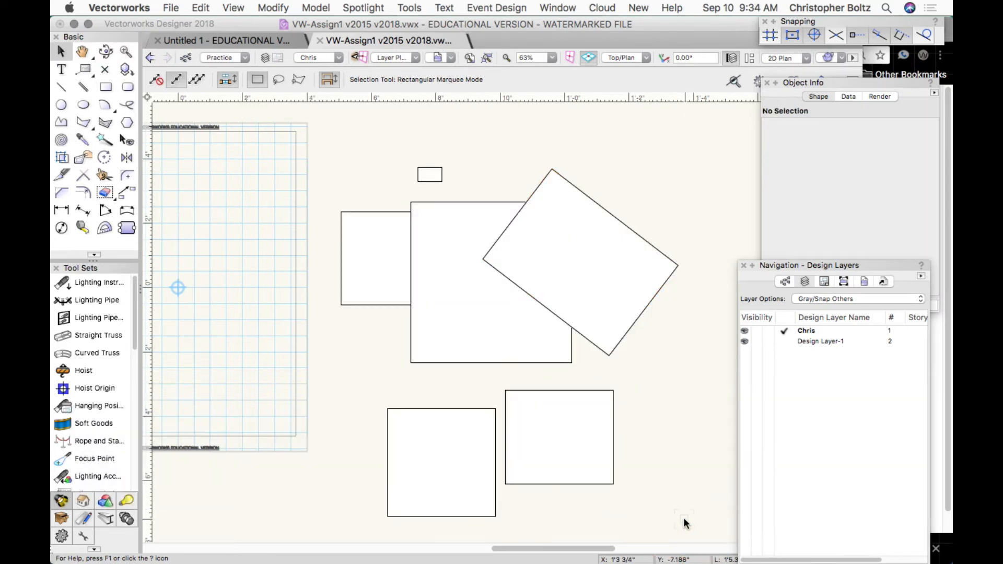
{"action": "left_click", "coordinate": [597, 471]}
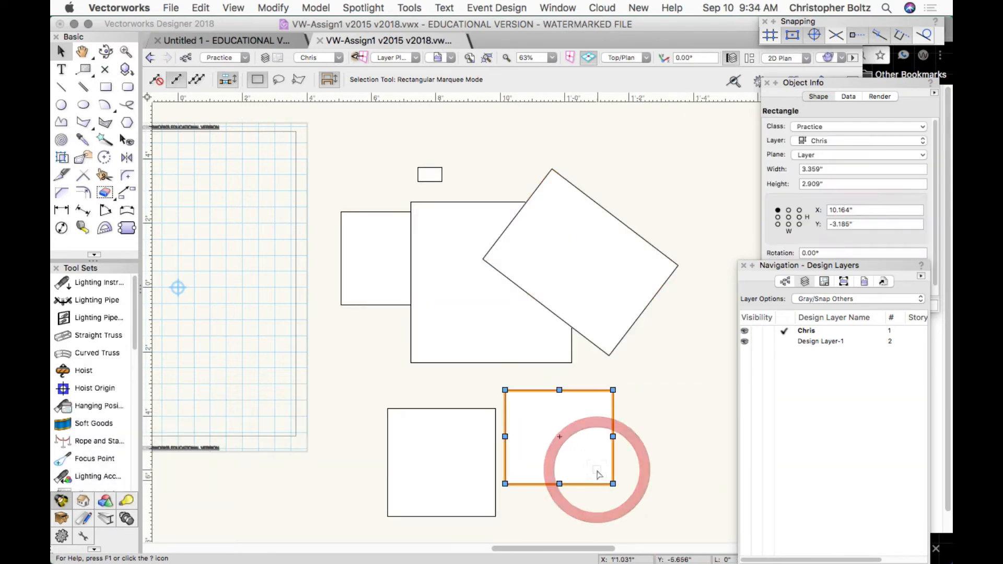
{"action": "left_click", "coordinate": [618, 323], "text": "shift"}
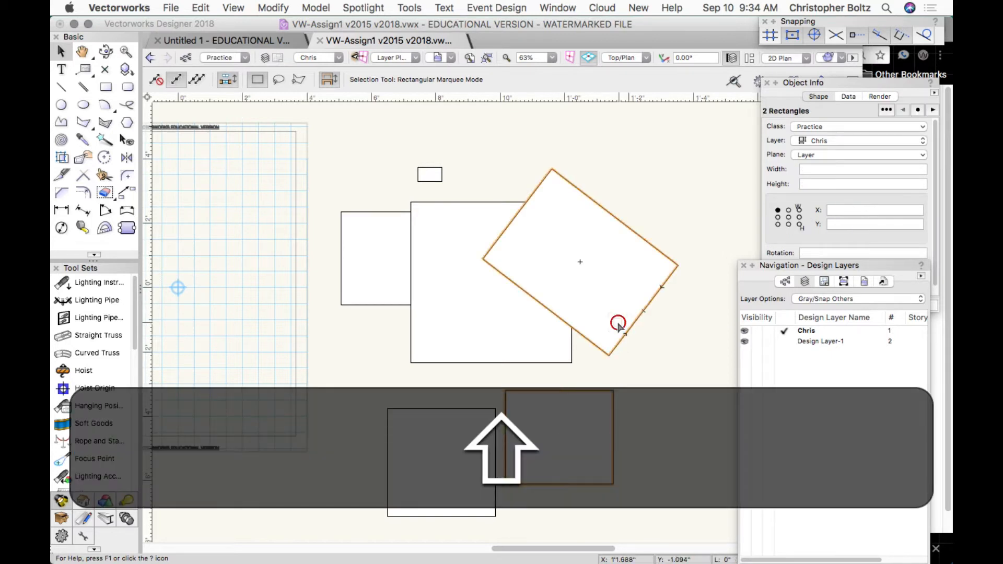
{"action": "left_click", "coordinate": [496, 316], "text": "shift"}
{"action": "left_click", "coordinate": [441, 173], "text": "shift"}
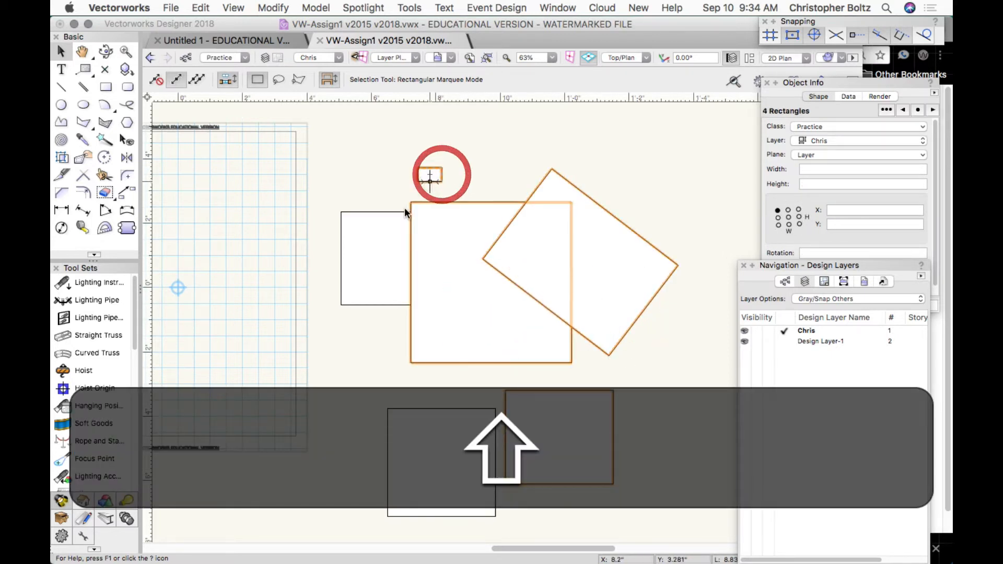
{"action": "left_click", "coordinate": [381, 228], "text": "shift"}
{"action": "left_click", "coordinate": [439, 475], "text": "shift"}
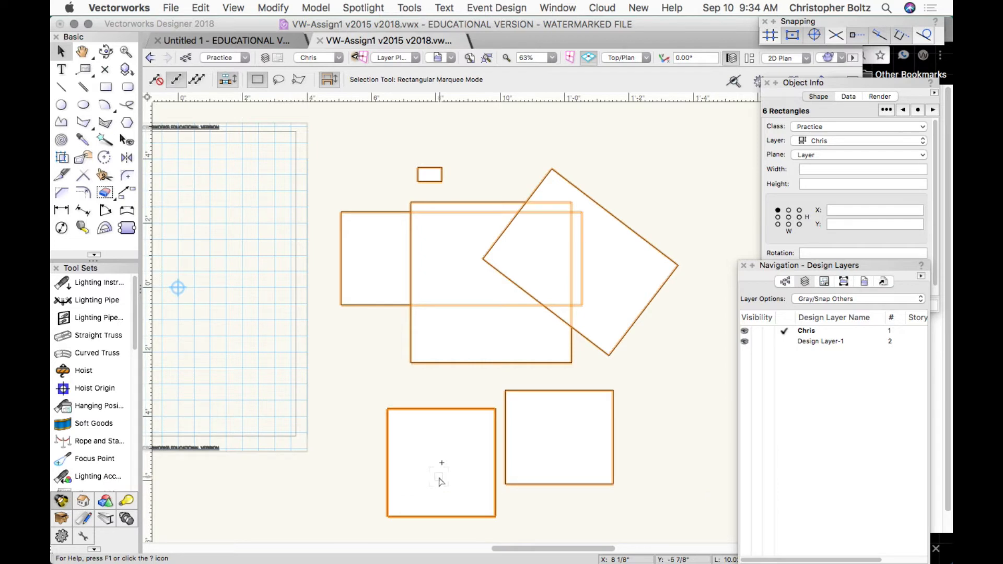
{"action": "key", "text": "BackSpace"}
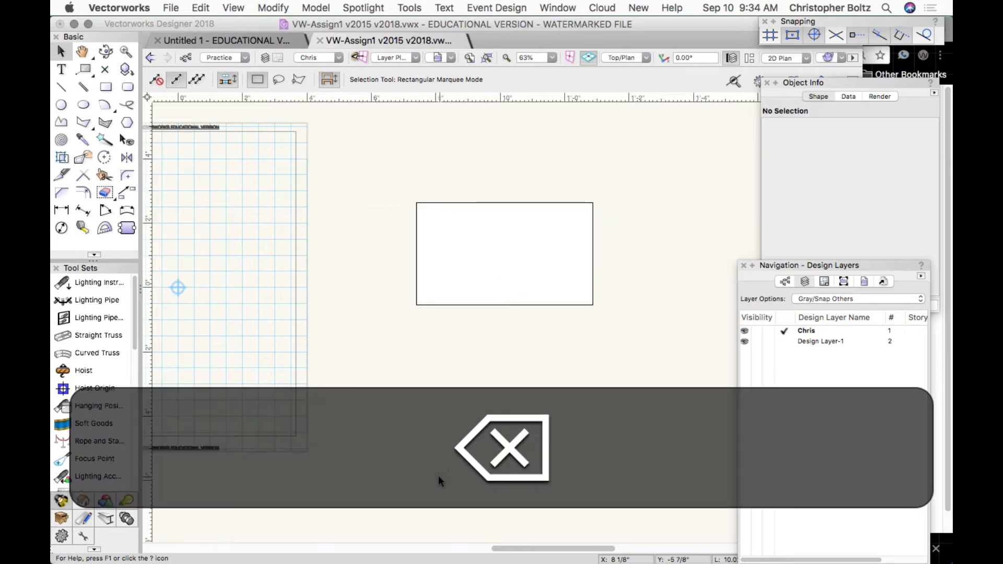
Delete the last remaining rectangle, then pick the Rounded Rectangle tool.
{"action": "left_click", "coordinate": [510, 298]}
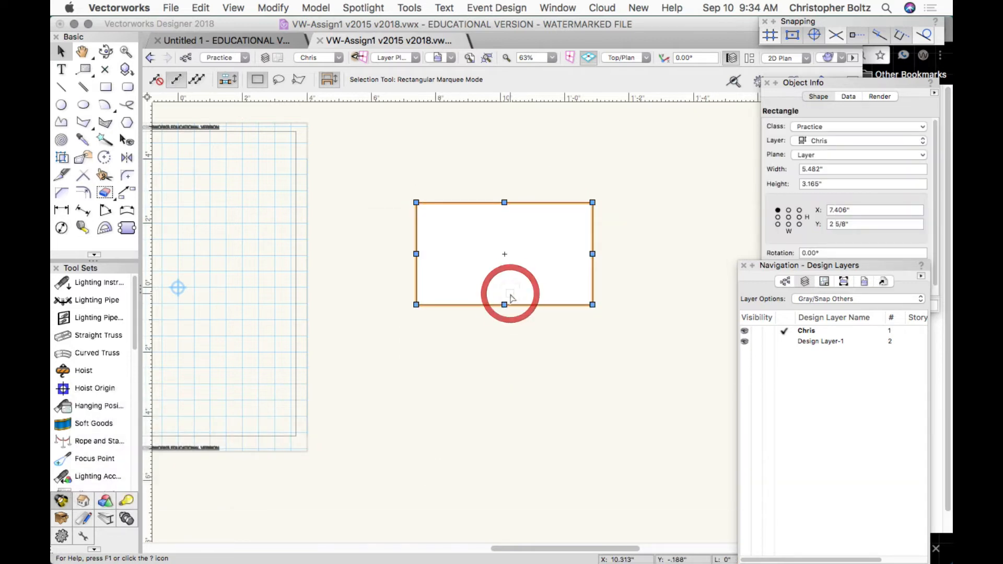
{"action": "key", "text": "BackSpace"}
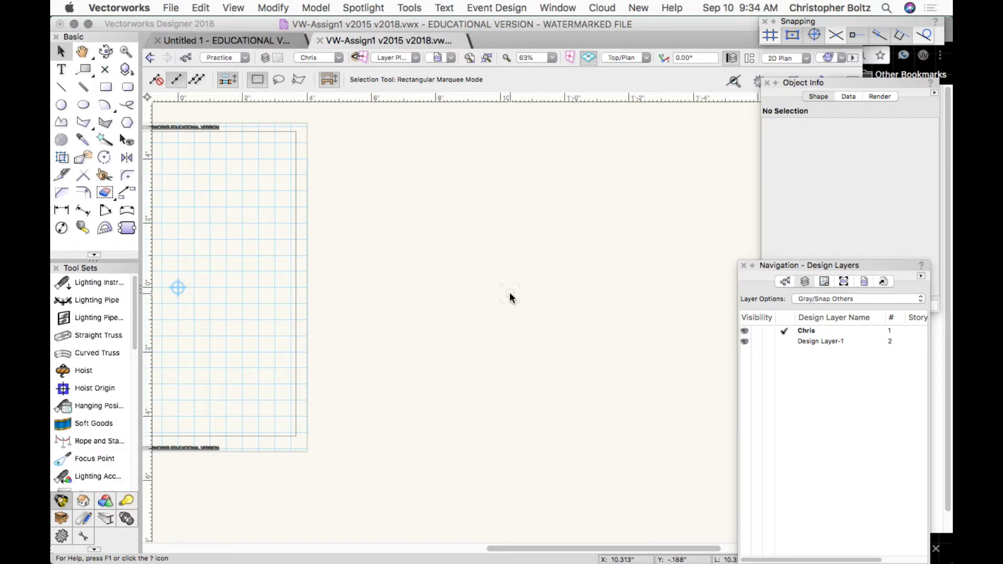
{"action": "left_click", "coordinate": [118, 91]}
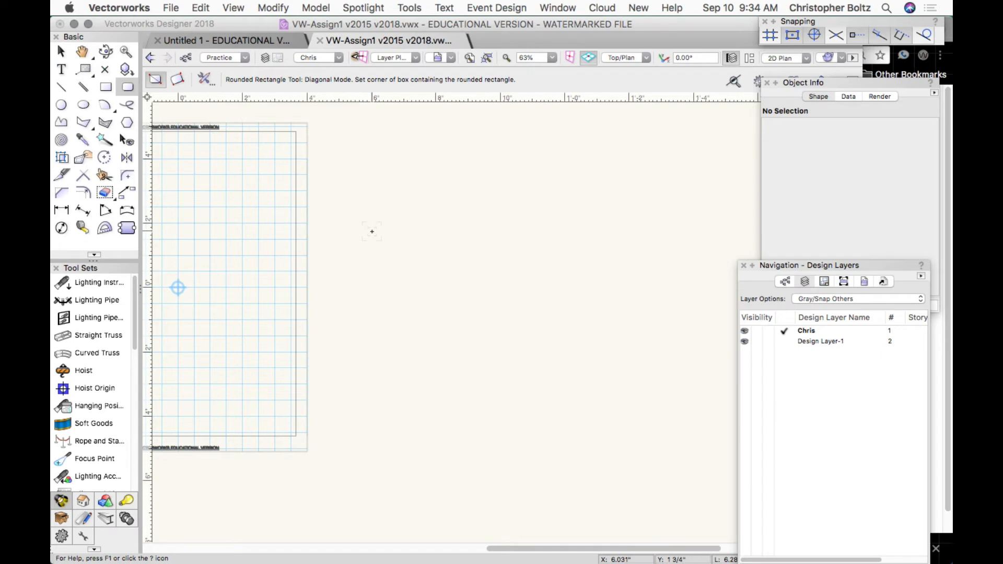
Accept the Rounded Rectangle preferences with proportional corners and place the rectangle's first corner mid-sheet.
{"action": "left_click", "coordinate": [205, 80]}
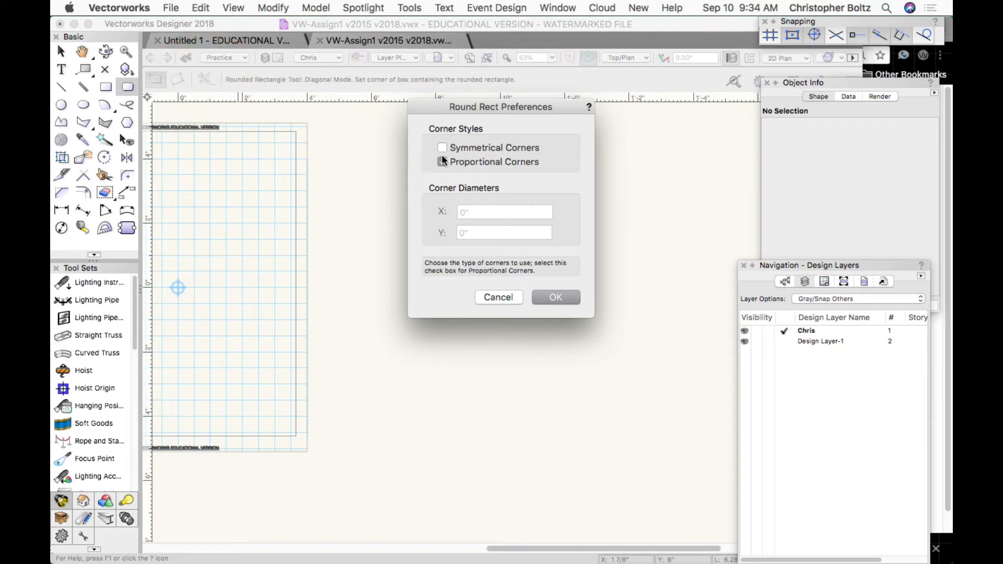
{"action": "left_click", "coordinate": [548, 302]}
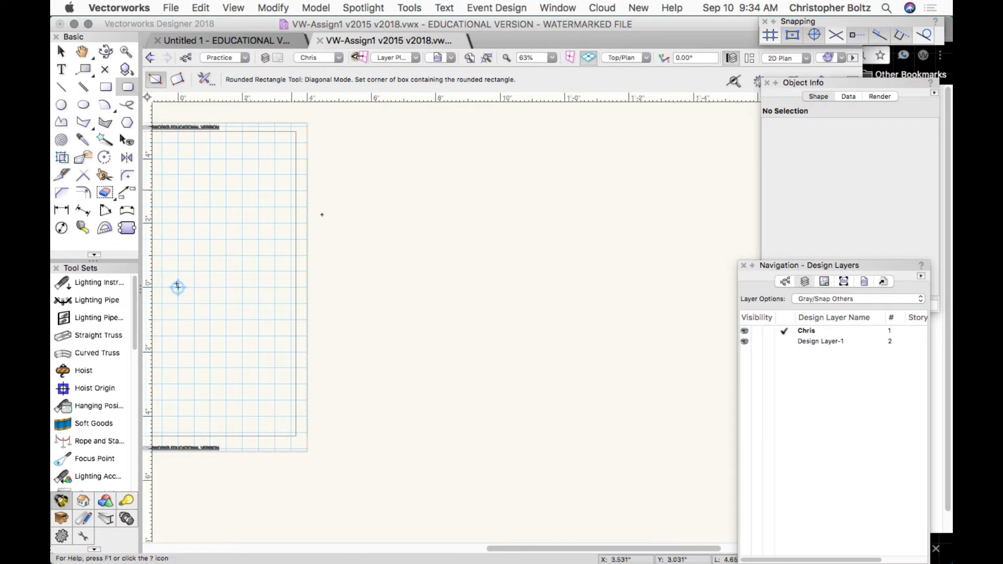
{"action": "left_click", "coordinate": [404, 241]}
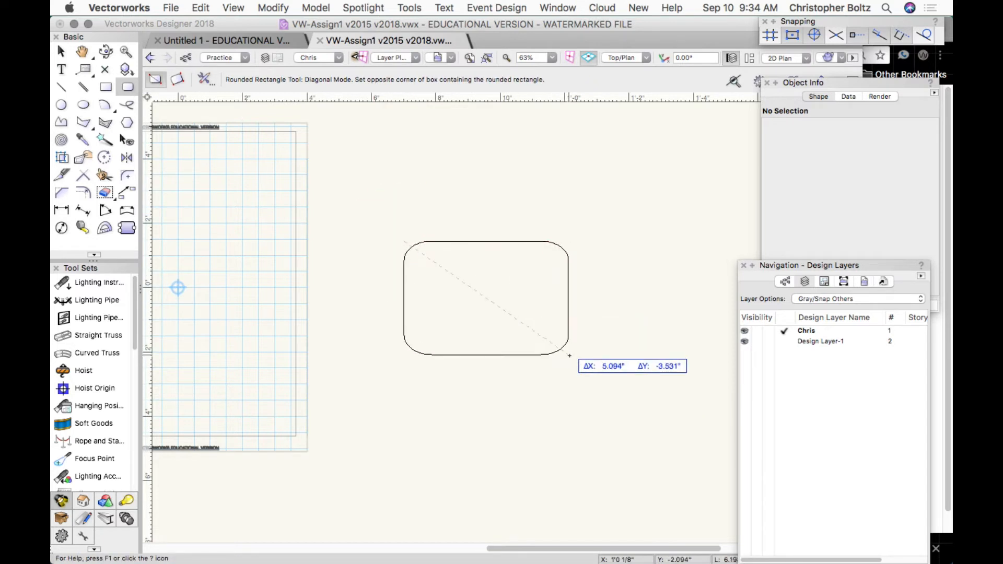
Finish the 5.094" by 3.531" rounded rectangle, delete it, and pick the Circle tool.
{"action": "left_click", "coordinate": [595, 351]}
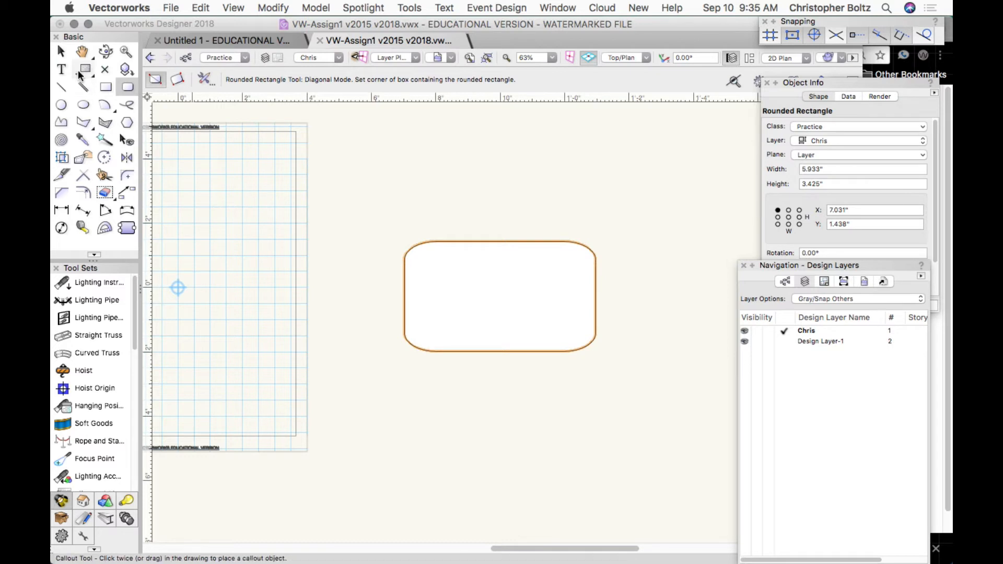
{"action": "left_click", "coordinate": [62, 51]}
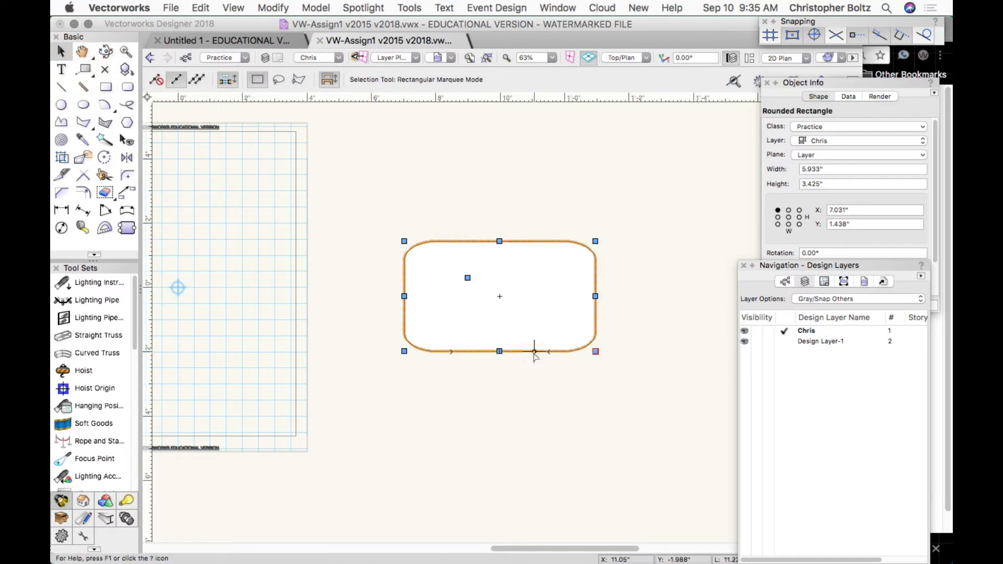
{"action": "key", "text": "BackSpace"}
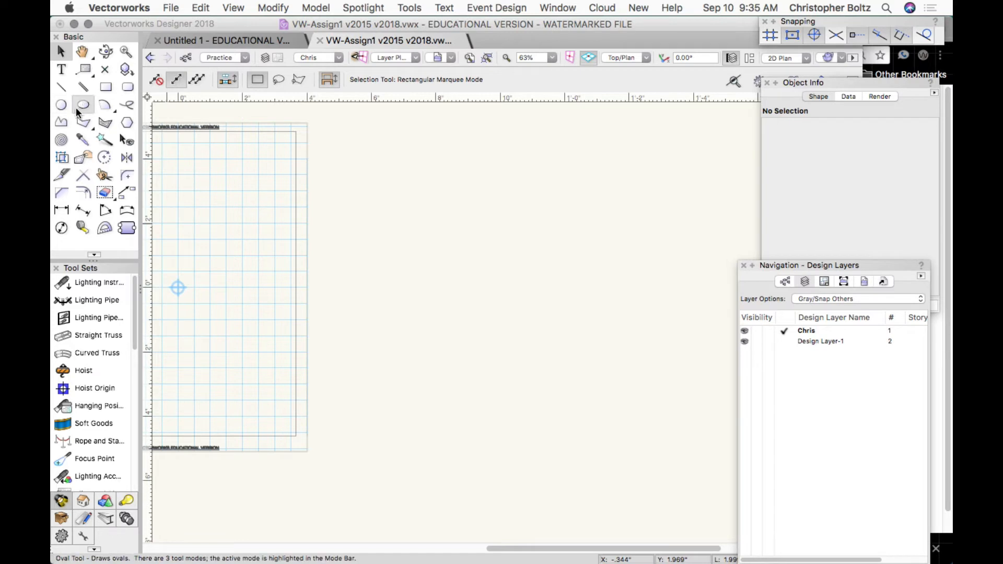
{"action": "left_click", "coordinate": [60, 106]}
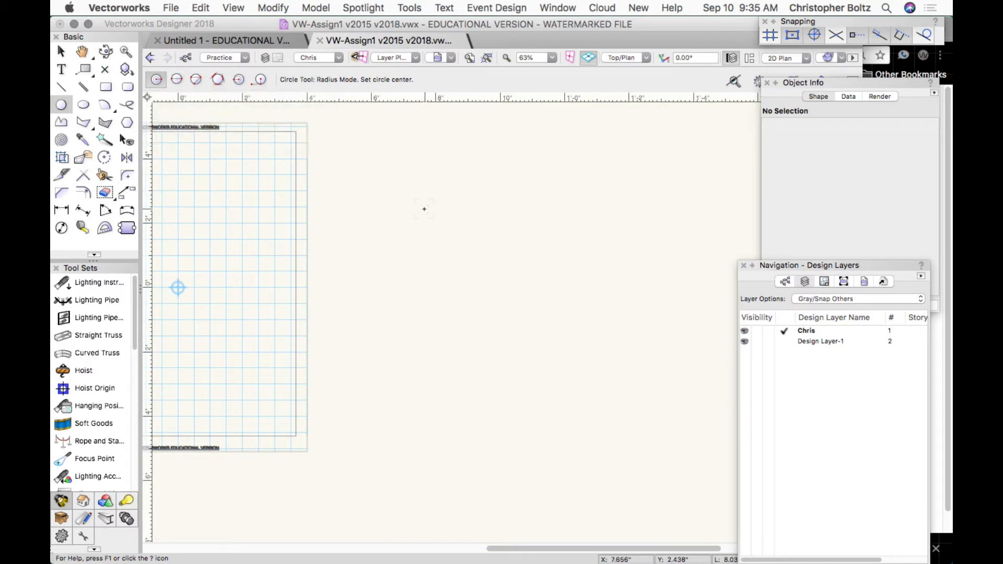
Draw a .974" radius circle, then a .487" diameter-mode circle from its centre to its edge.
{"action": "left_click", "coordinate": [424, 209]}
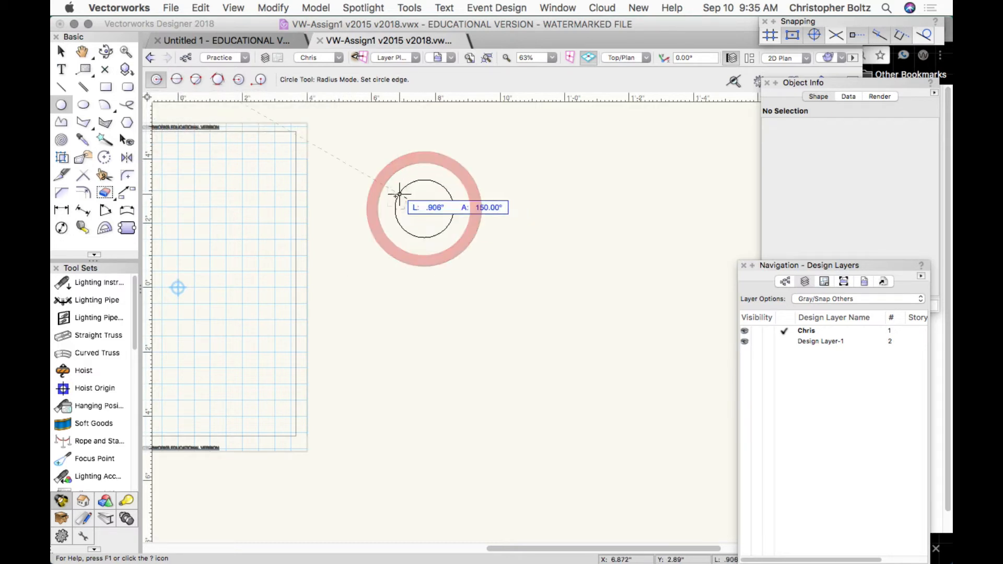
{"action": "left_click", "coordinate": [397, 197]}
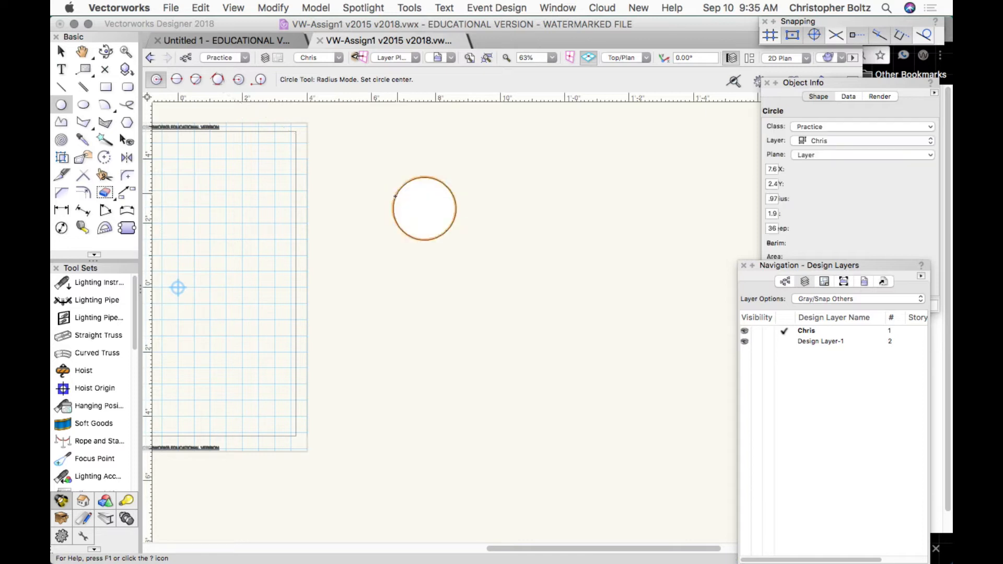
{"action": "left_click", "coordinate": [176, 79]}
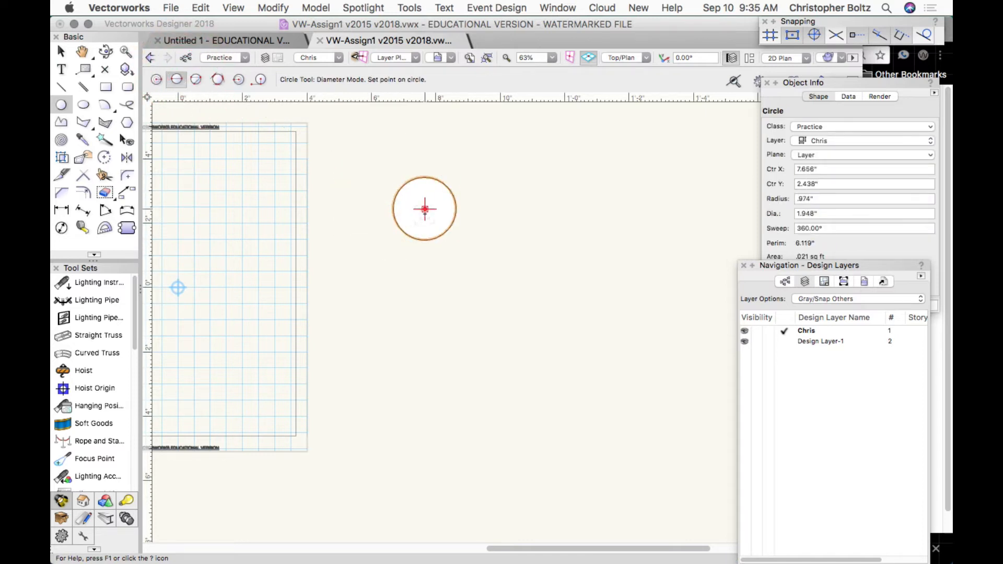
{"action": "left_click", "coordinate": [424, 209]}
{"action": "left_click", "coordinate": [454, 214]}
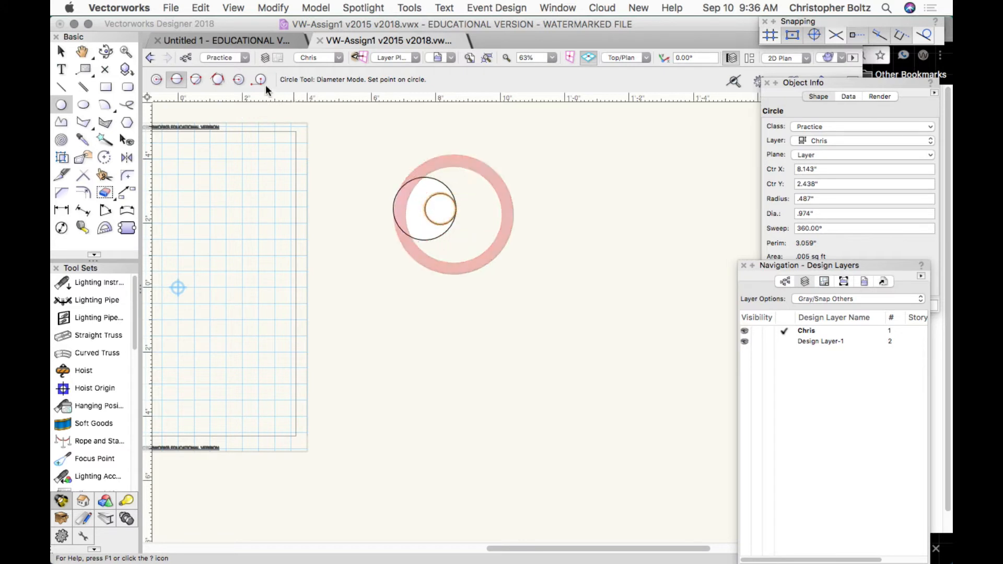
Add a .344" radius circle through three points starting on the big circle's right edge.
{"action": "left_click", "coordinate": [196, 79]}
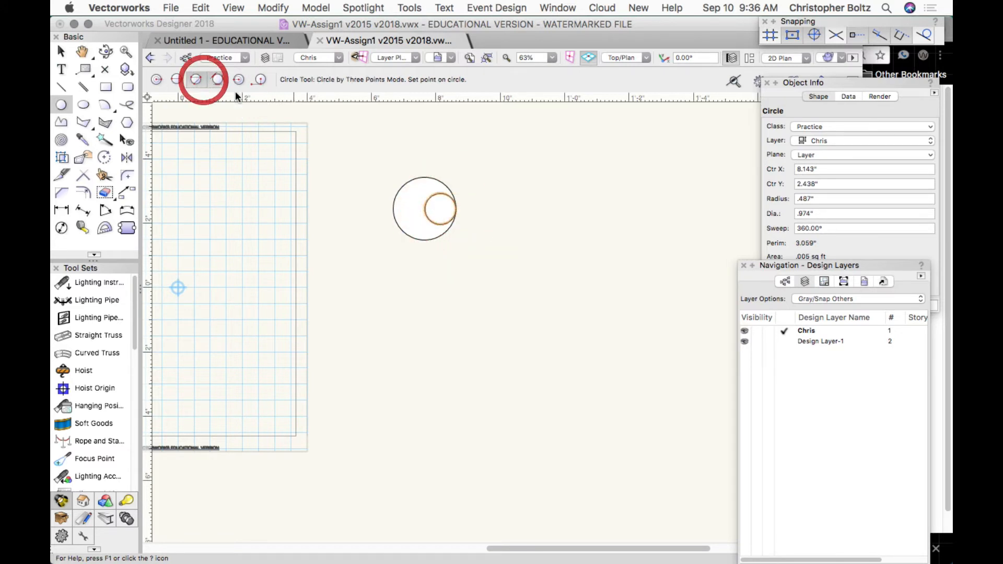
{"action": "left_click", "coordinate": [456, 209]}
{"action": "left_click", "coordinate": [440, 194]}
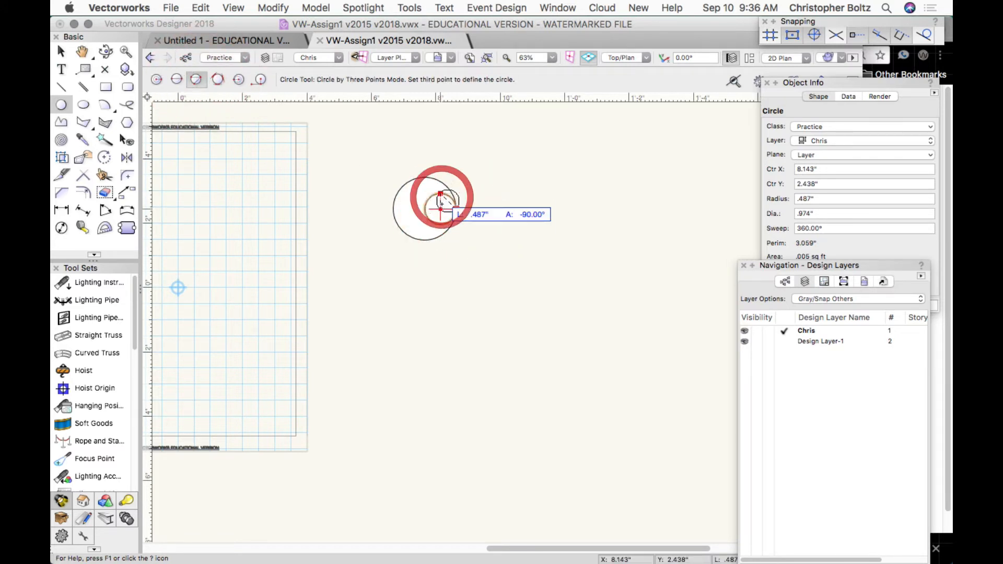
{"action": "left_click", "coordinate": [438, 204]}
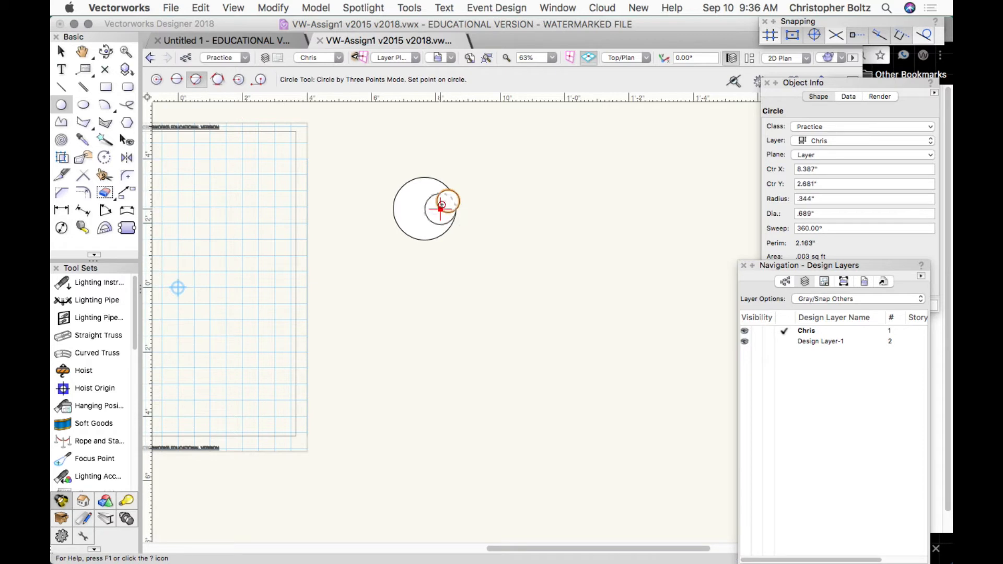
Set Circle from Three Lines mode and try it on empty canvas, producing no circle.
{"action": "left_click", "coordinate": [218, 79]}
{"action": "left_click", "coordinate": [534, 198]}
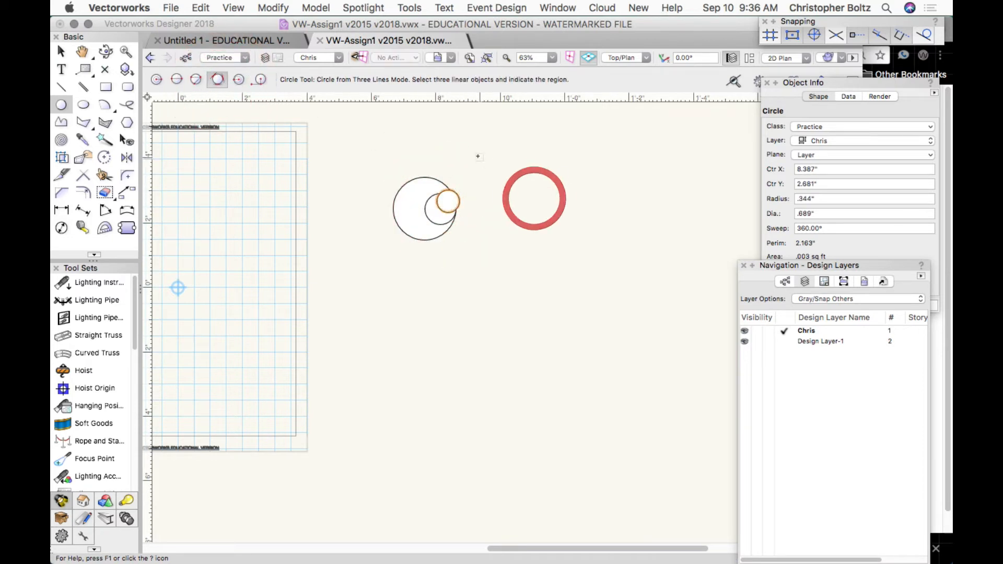
{"action": "left_click", "coordinate": [477, 156]}
{"action": "left_click", "coordinate": [477, 238]}
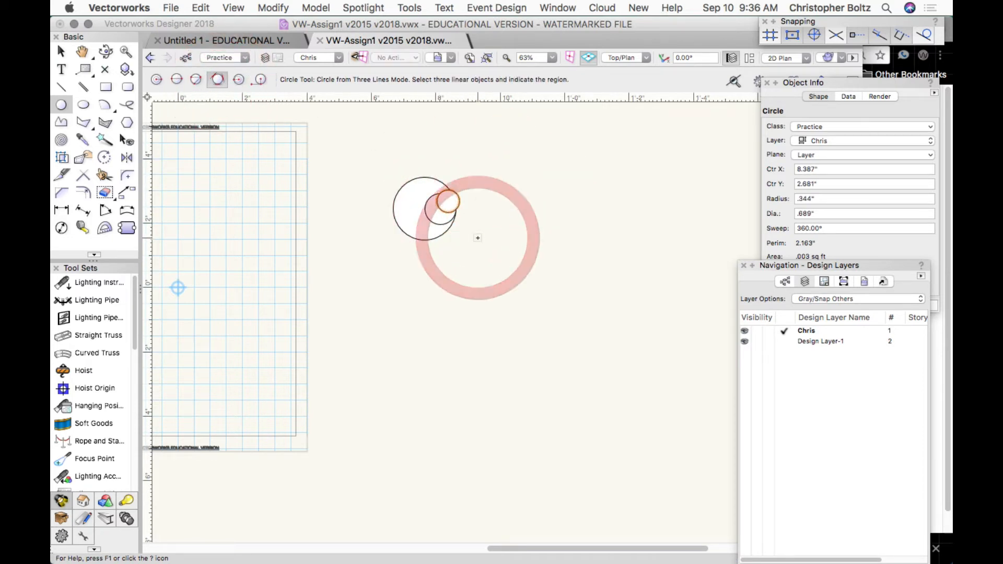
{"action": "left_click_drag", "start_coordinate": [477, 238], "coordinate": [480, 148]}
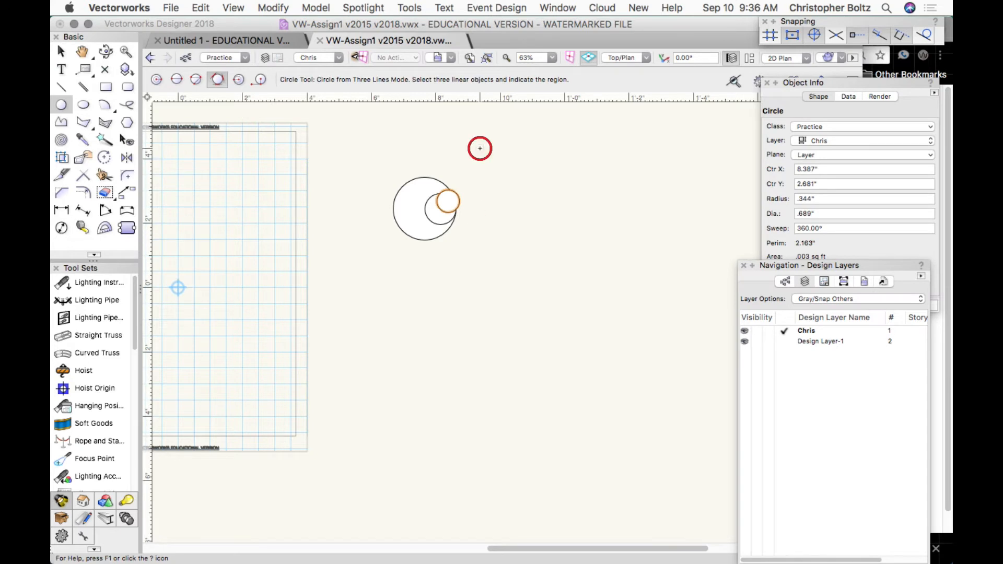
Draw a small Point and Center circle starting on the orange circle's edge.
{"action": "left_click", "coordinate": [238, 80]}
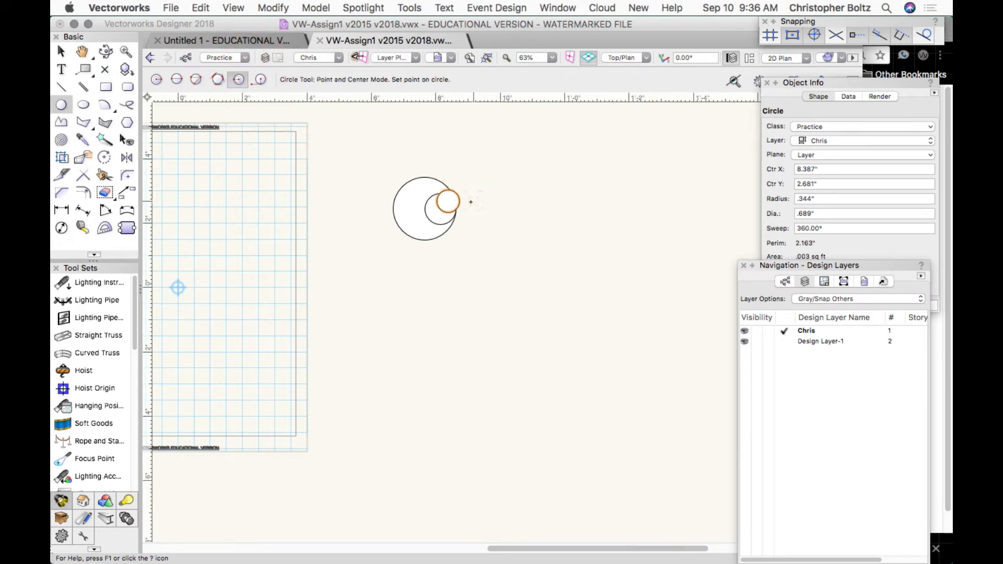
{"action": "left_click", "coordinate": [219, 78]}
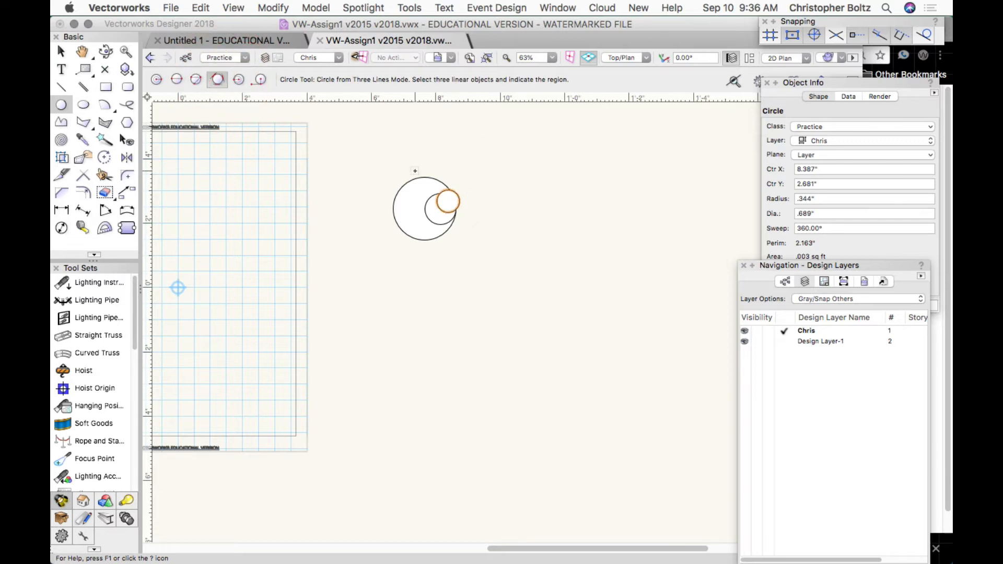
{"action": "left_click", "coordinate": [235, 81]}
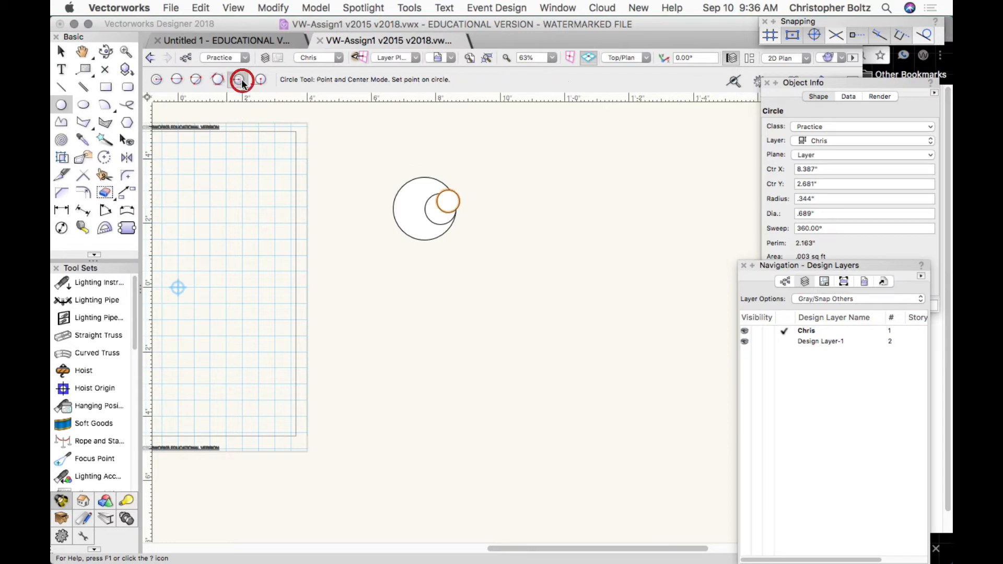
{"action": "left_click", "coordinate": [448, 201]}
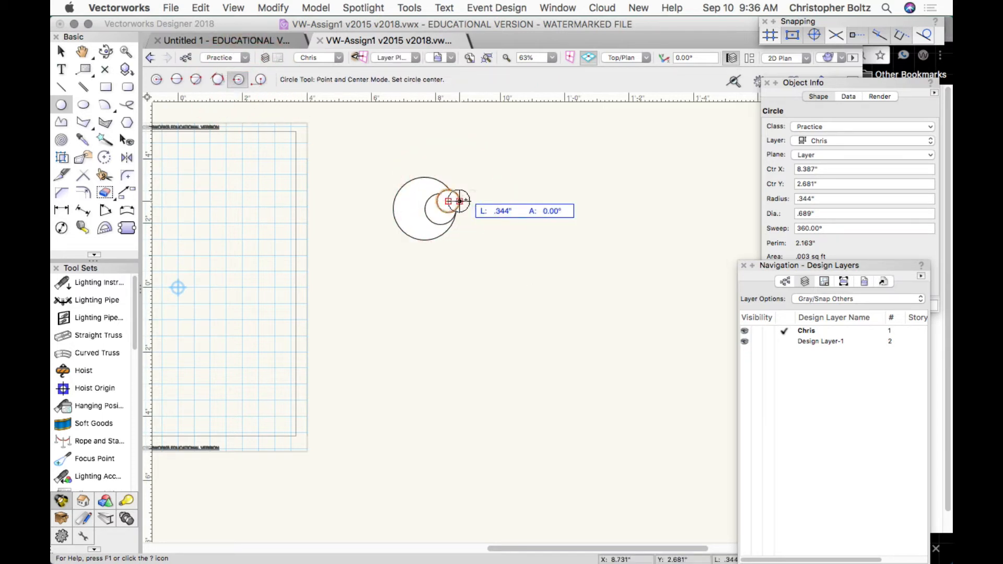
{"action": "left_click", "coordinate": [459, 201]}
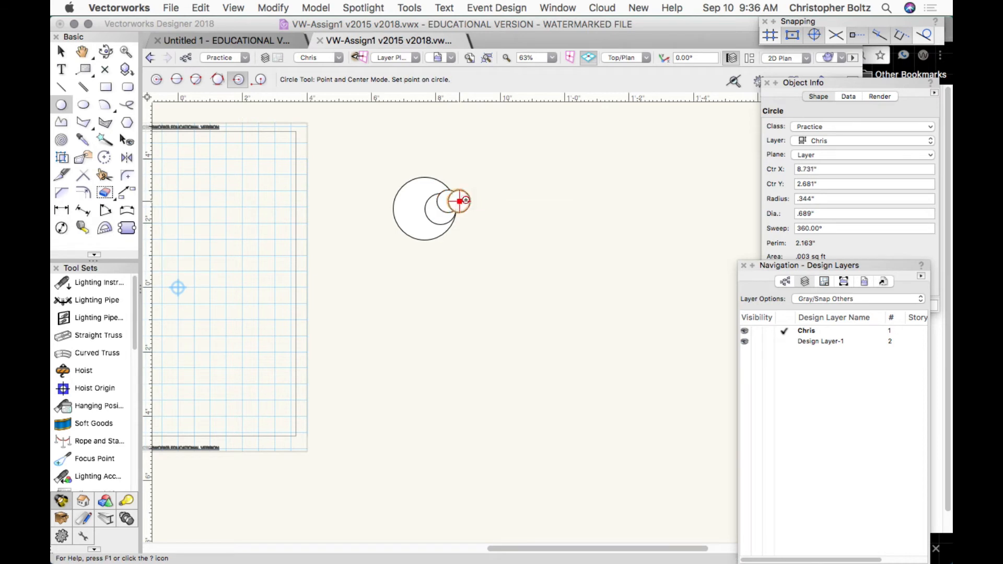
Draw a 1.411" radius circle to the right in Tangent and Center mode.
{"action": "left_click", "coordinate": [258, 80]}
{"action": "left_click", "coordinate": [481, 257]}
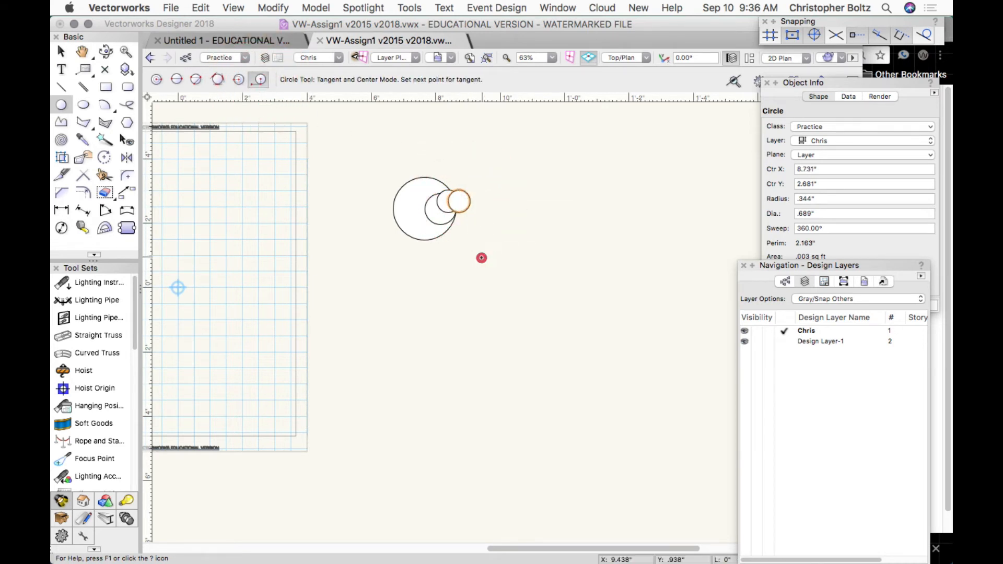
{"action": "left_click", "coordinate": [558, 257]}
{"action": "left_click", "coordinate": [558, 212]}
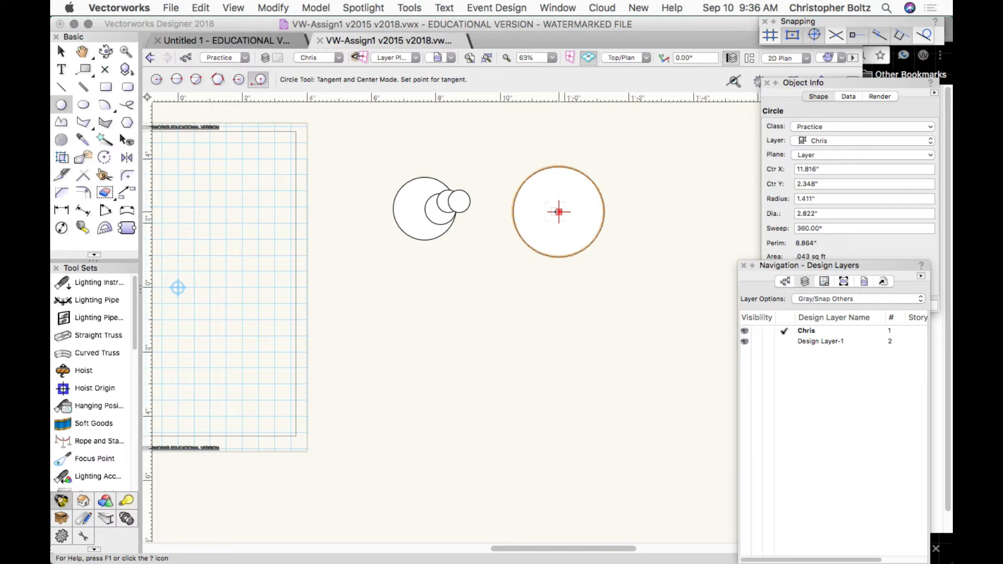
{"action": "left_click", "coordinate": [61, 52]}
Marquee-select all four practice circles and delete them.
{"action": "left_click_drag", "start_coordinate": [368, 125], "coordinate": [651, 317]}
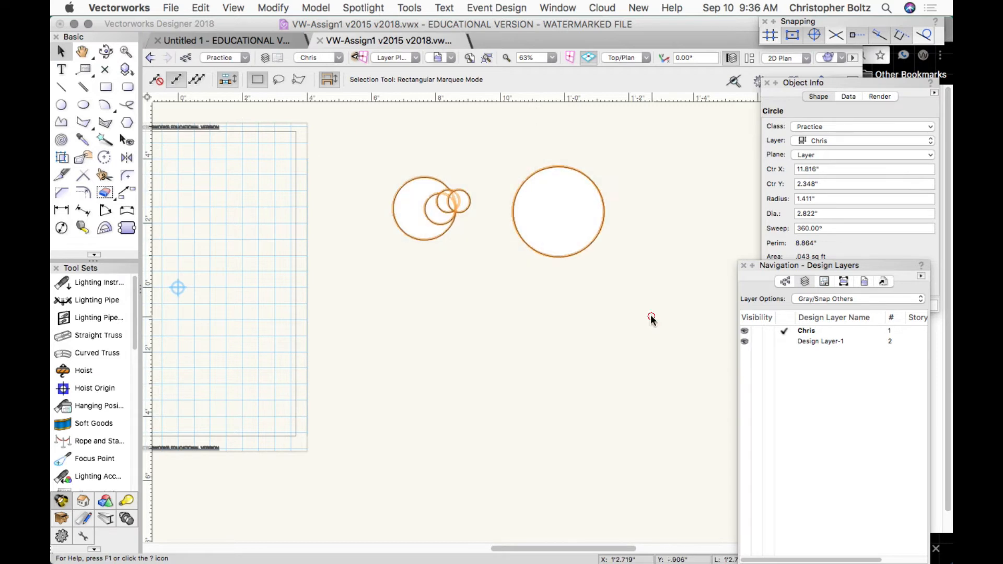
{"action": "key", "text": "BackSpace"}
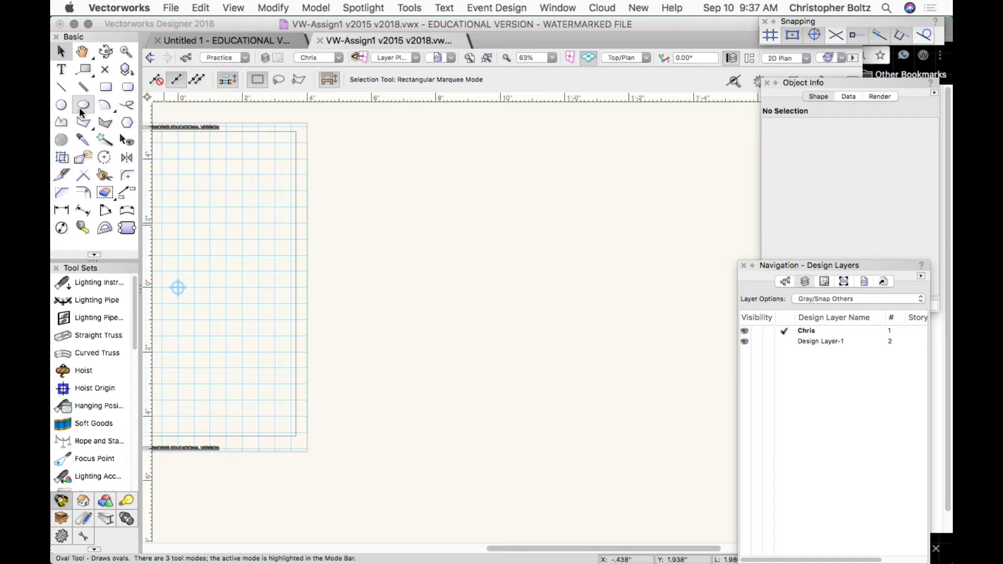
Choose the Oval tool, cancel its Create Object dialog, and set Box Mode.
{"action": "double_click", "coordinate": [79, 107]}
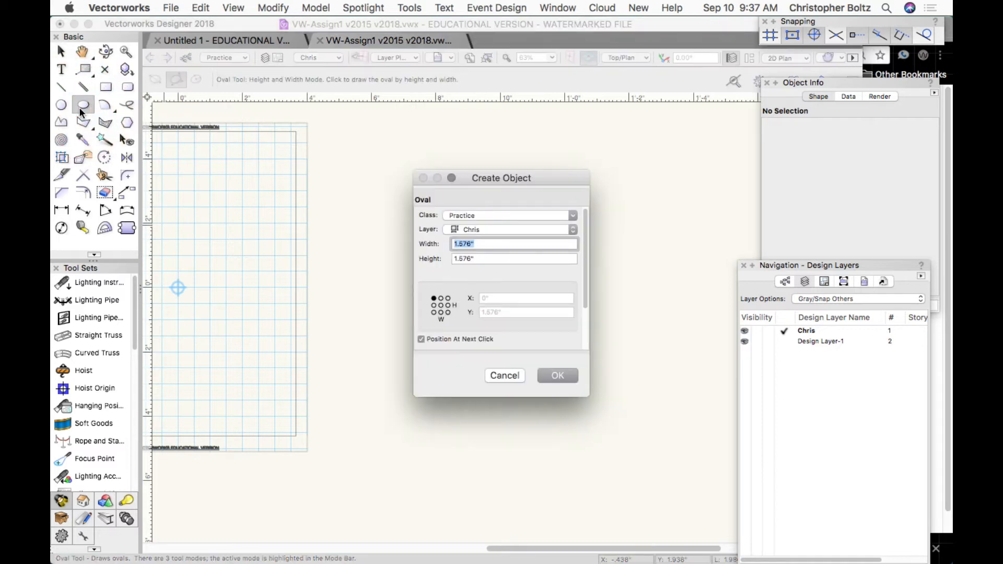
{"action": "left_click", "coordinate": [503, 372]}
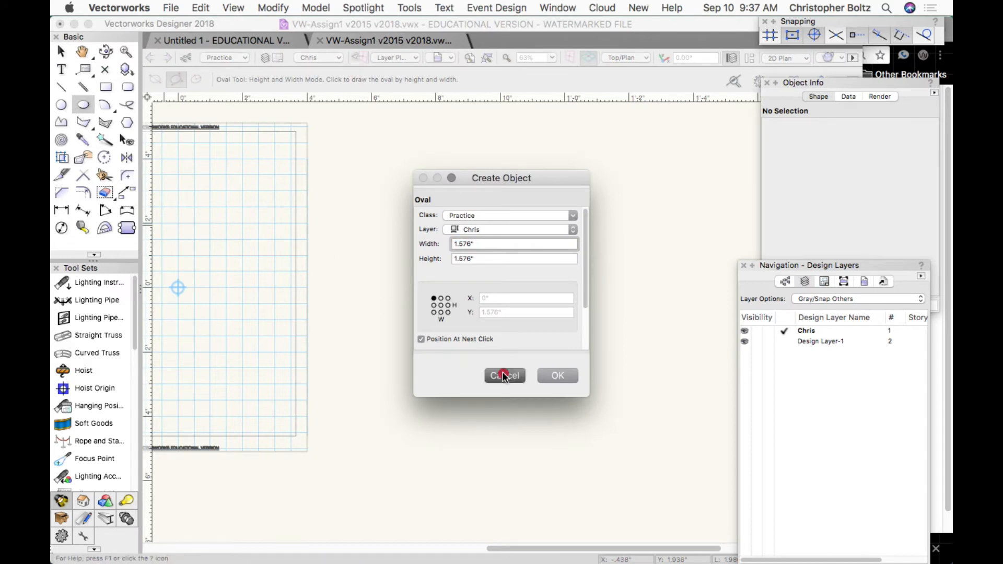
{"action": "left_click", "coordinate": [155, 80]}
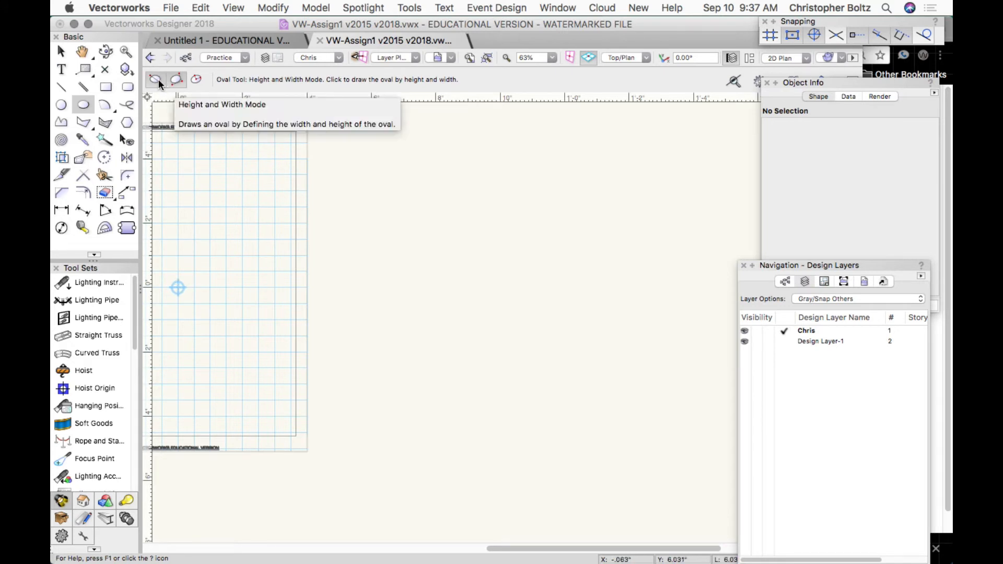
{"action": "left_click", "coordinate": [157, 80]}
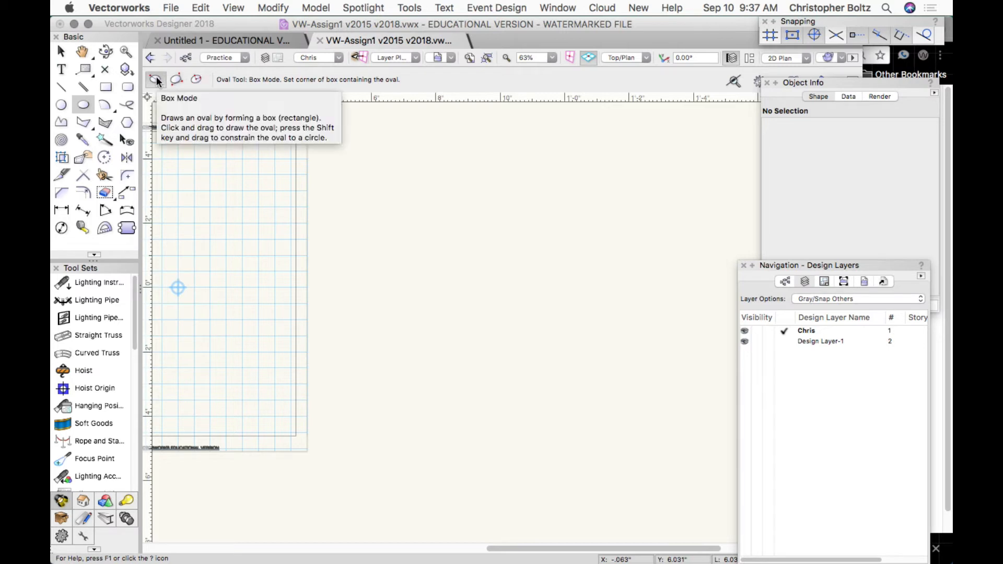
Draw the first oval, about 8.7" wide, by its bounding-box corners.
{"action": "left_click", "coordinate": [156, 78]}
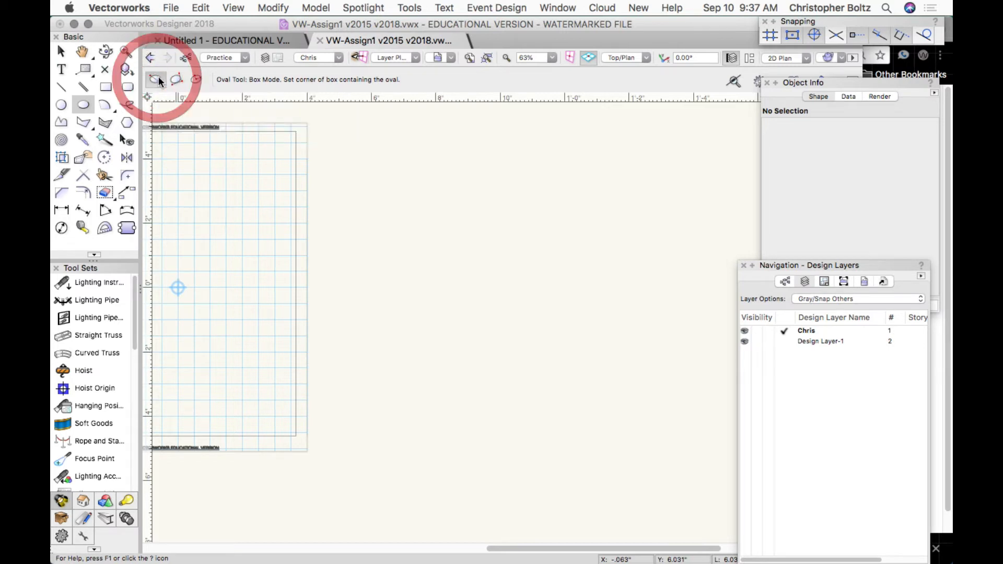
{"action": "left_click", "coordinate": [371, 190]}
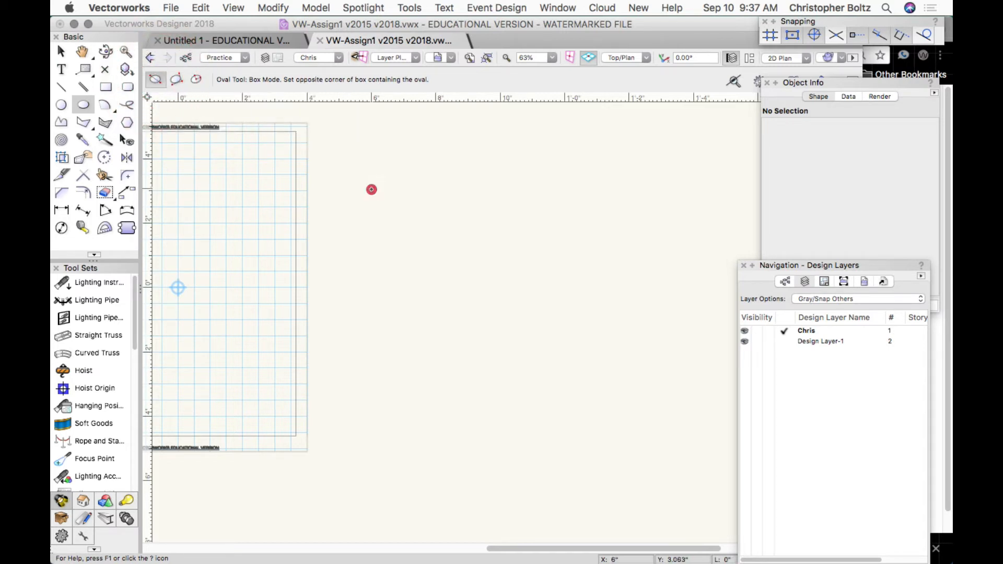
{"action": "left_click", "coordinate": [652, 330]}
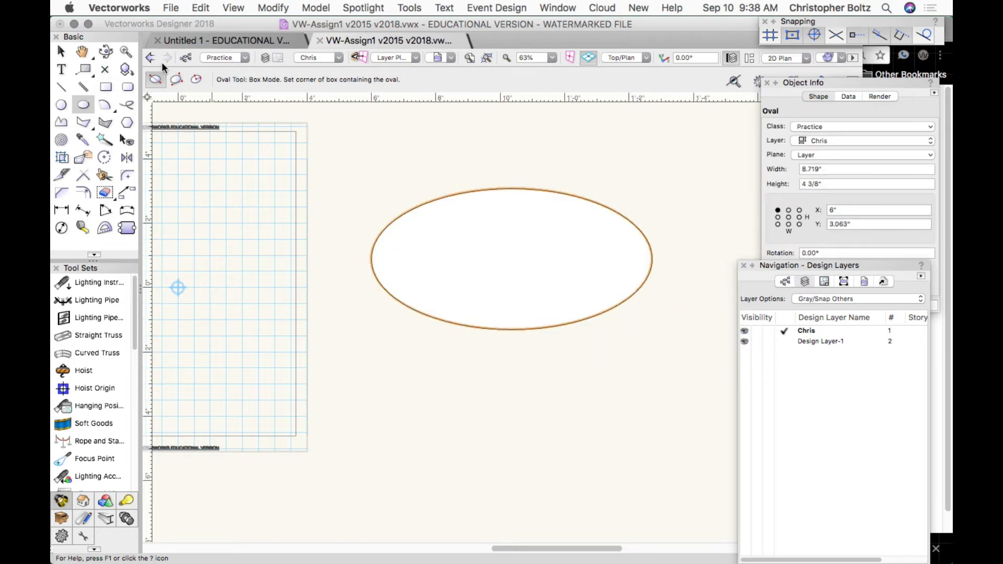
Draw a second oval about 6.2" wide in Height and Width Mode.
{"action": "left_click", "coordinate": [176, 79]}
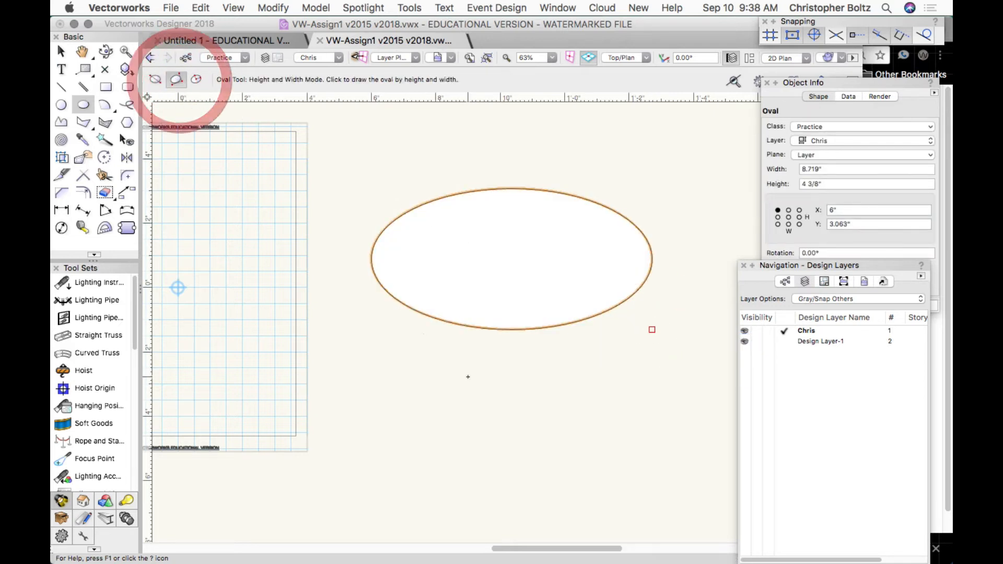
{"action": "left_click", "coordinate": [423, 401]}
{"action": "left_click", "coordinate": [624, 402]}
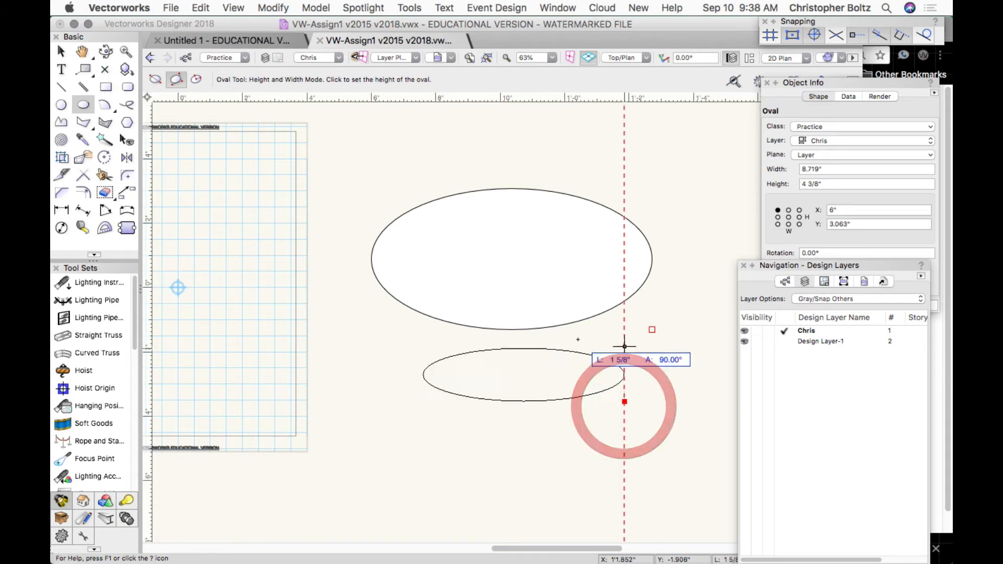
{"action": "left_click", "coordinate": [571, 285]}
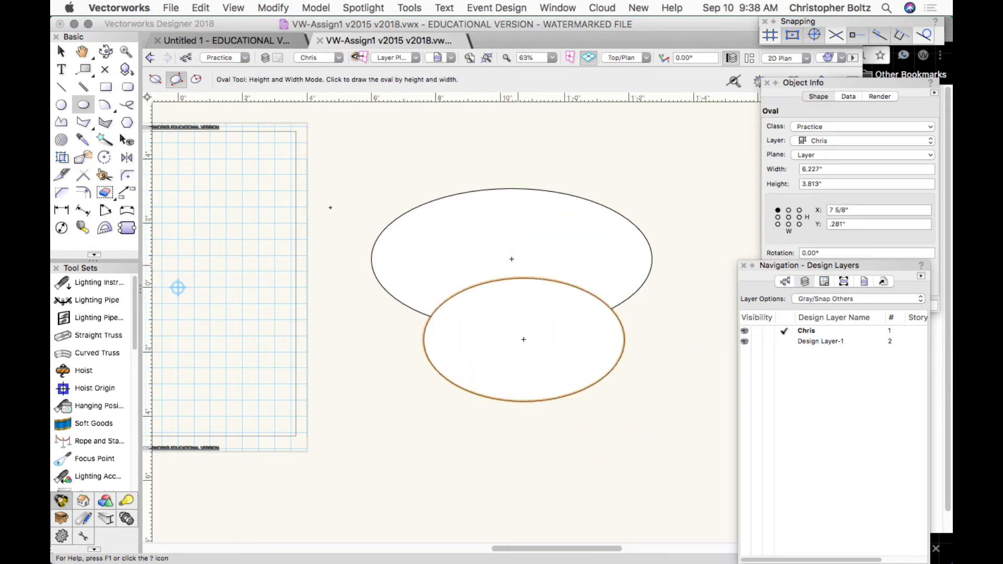
Draw an 8.813" by 4.01" oval in Center Mode, then pan the view.
{"action": "left_click", "coordinate": [196, 80]}
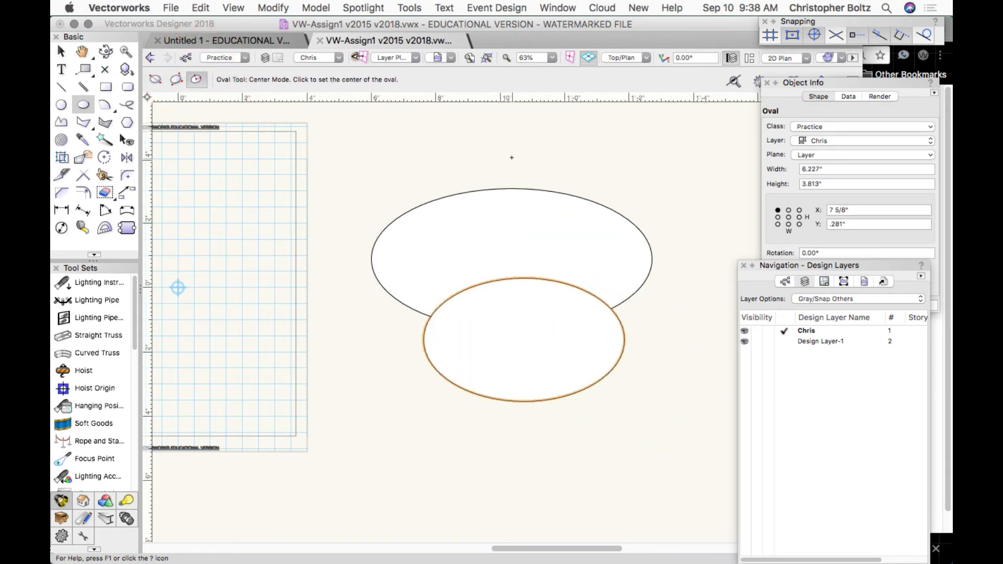
{"action": "left_click", "coordinate": [509, 155]}
{"action": "left_click", "coordinate": [510, 218]}
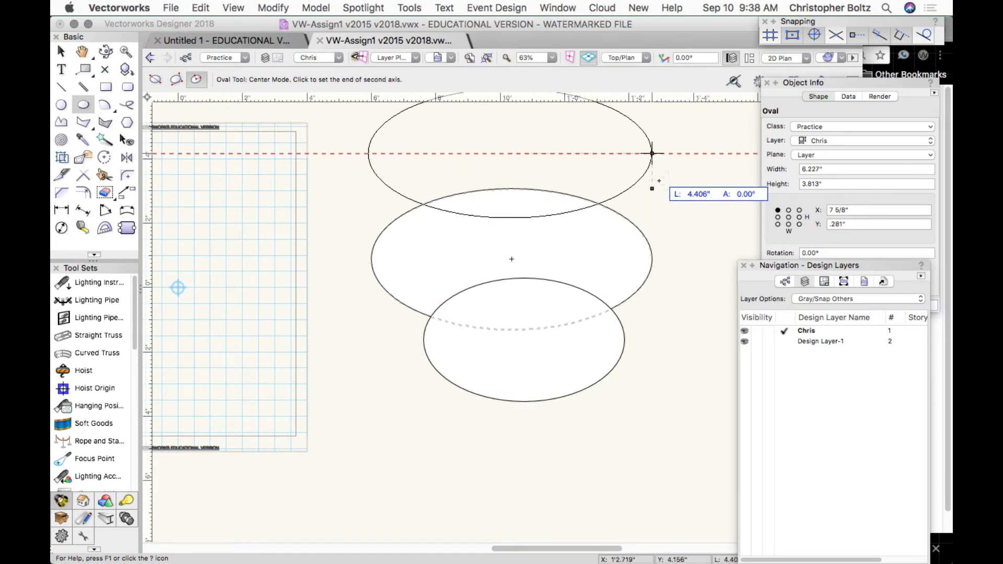
{"action": "left_click", "coordinate": [652, 153]}
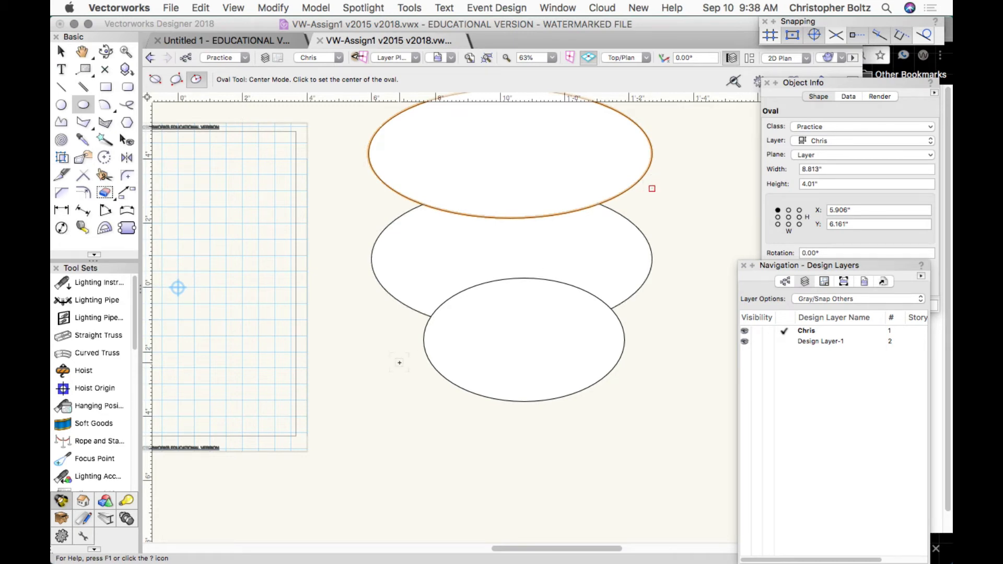
{"action": "key", "text": "h"}
{"action": "left_click_drag", "start_coordinate": [397, 383], "coordinate": [369, 472]}
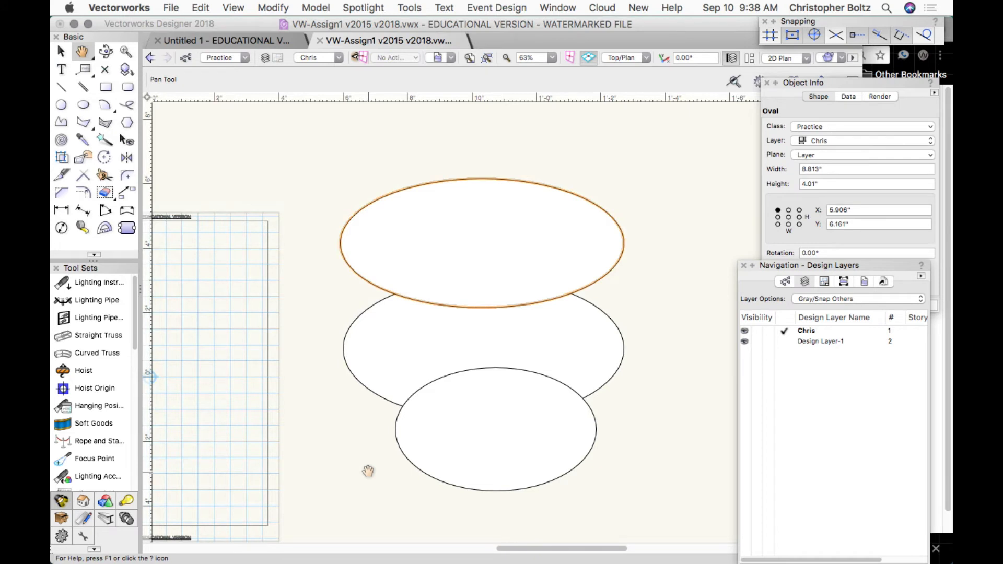
Select all three ovals with the Selection tool and delete them.
{"action": "key", "text": "x"}
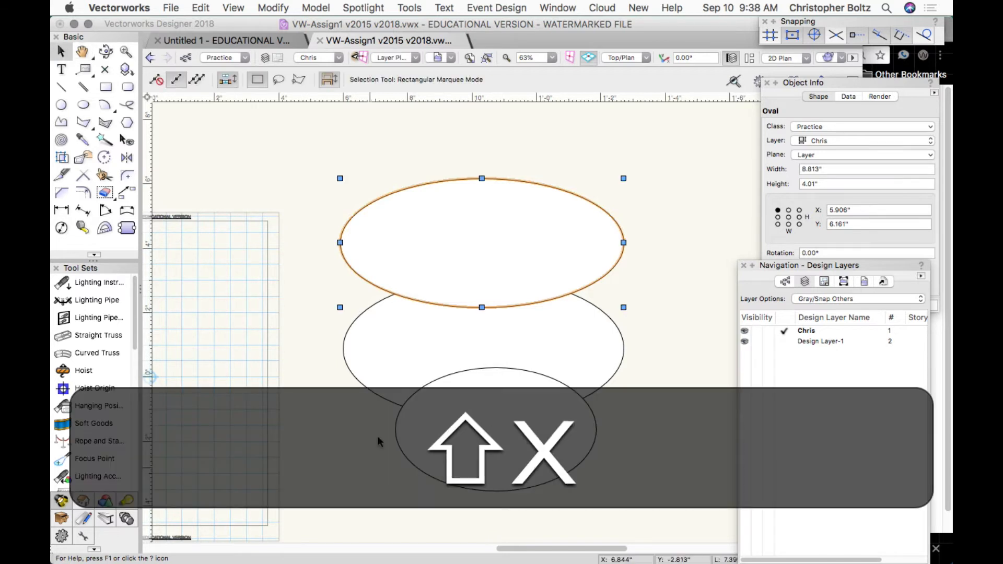
{"action": "left_click", "coordinate": [386, 398], "text": "shift"}
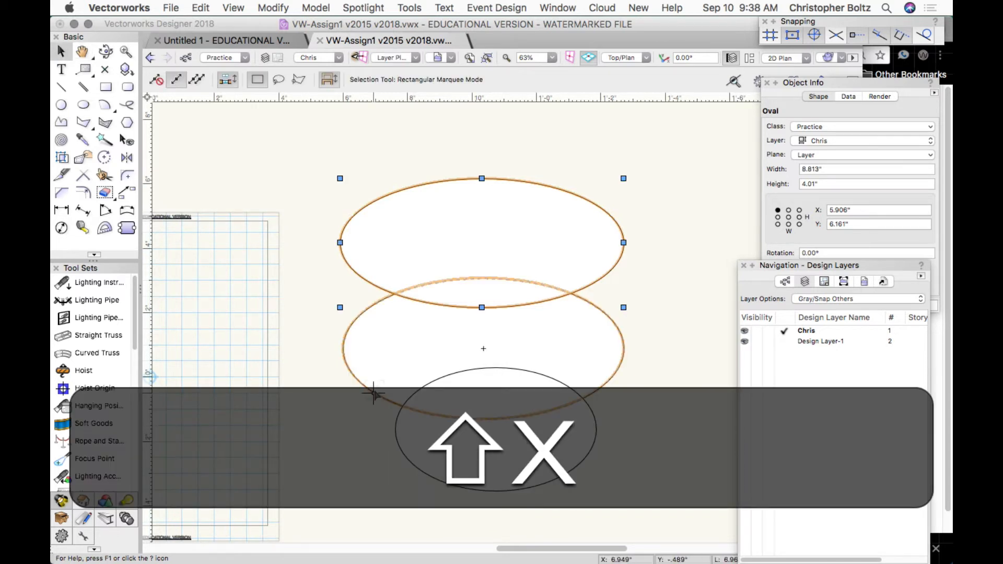
{"action": "left_click", "coordinate": [406, 431], "text": "shift"}
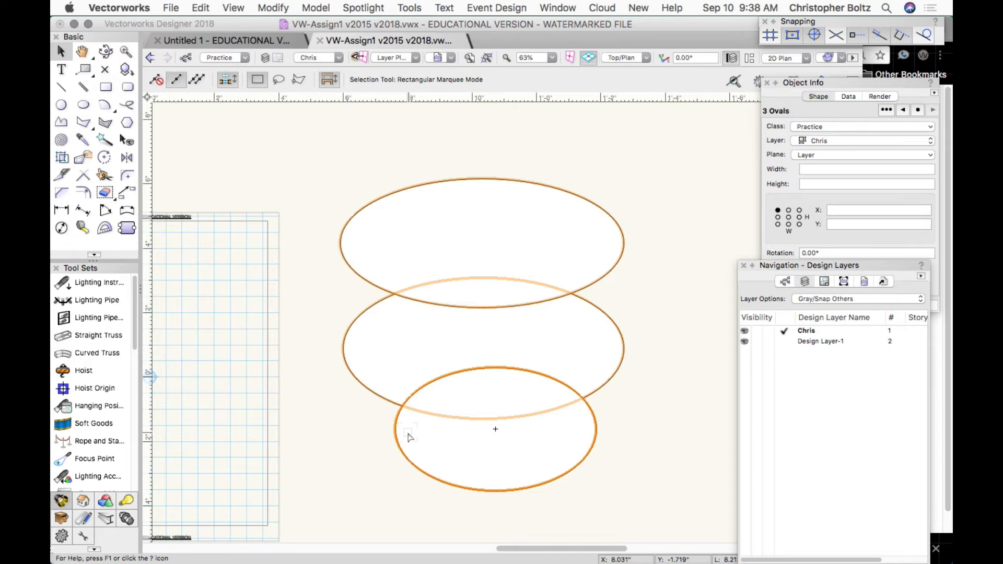
{"action": "key", "text": "BackSpace"}
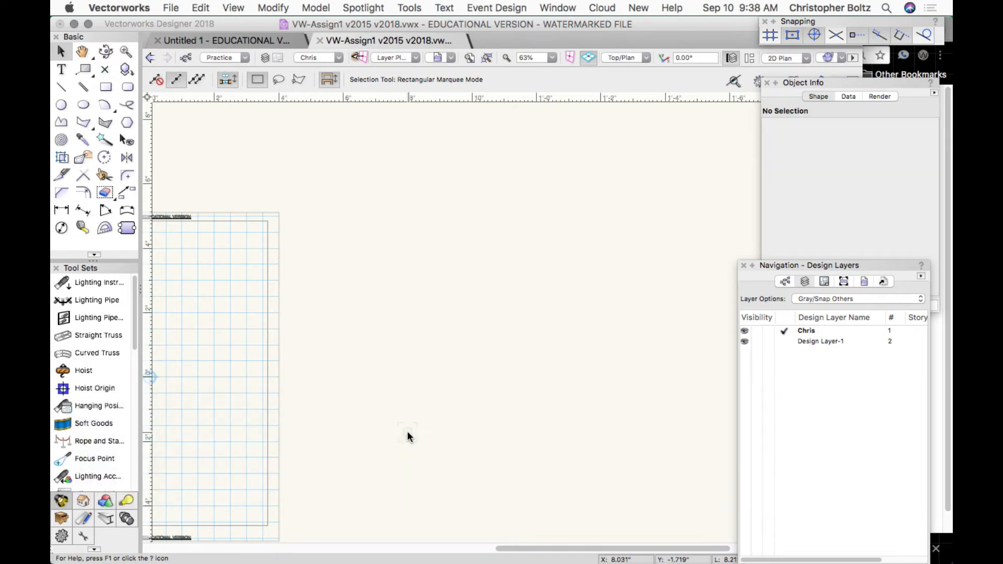
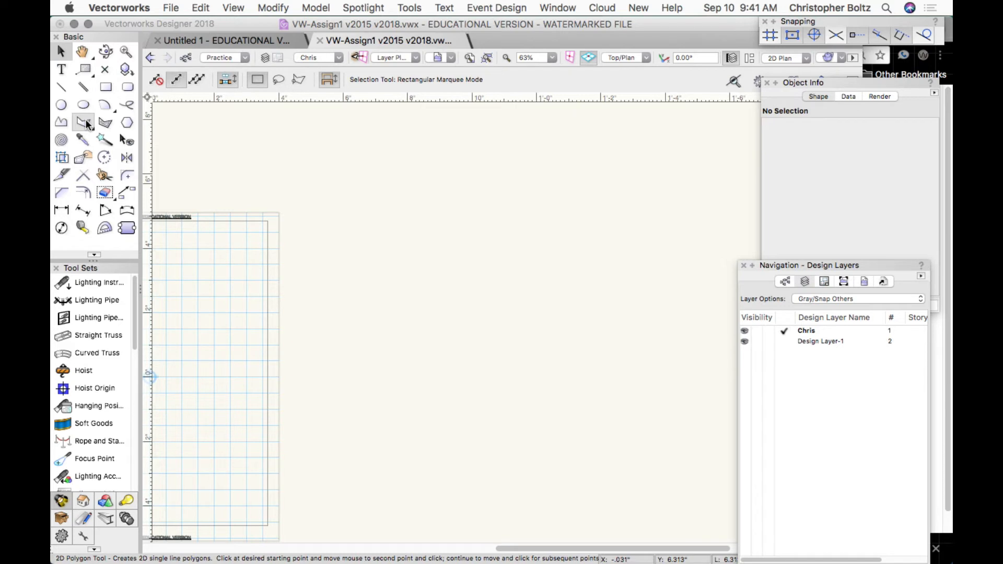
With the 2D Polygon tool, place the zigzag's first vertices across the drawing centre.
{"action": "left_click", "coordinate": [86, 119]}
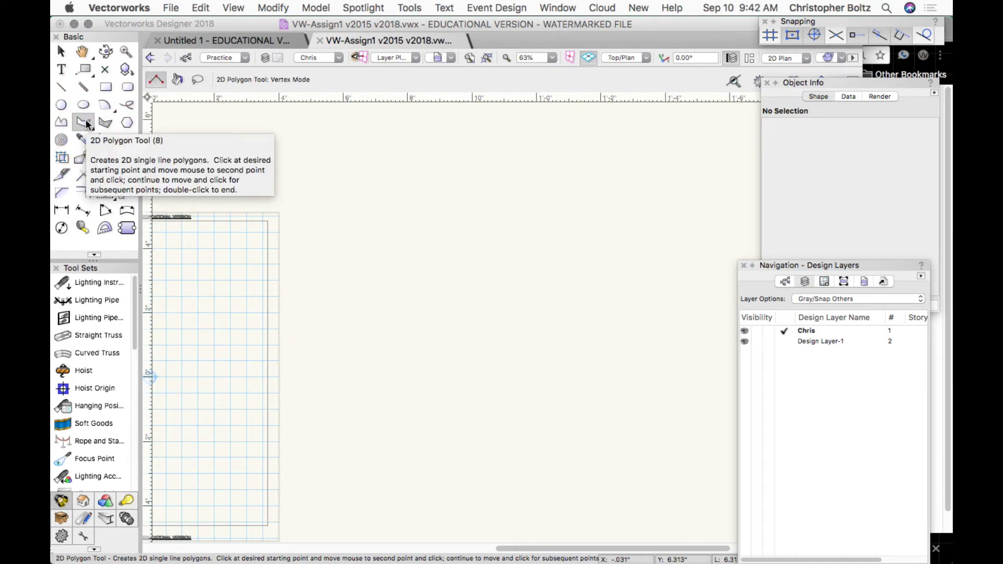
{"action": "left_click", "coordinate": [86, 119]}
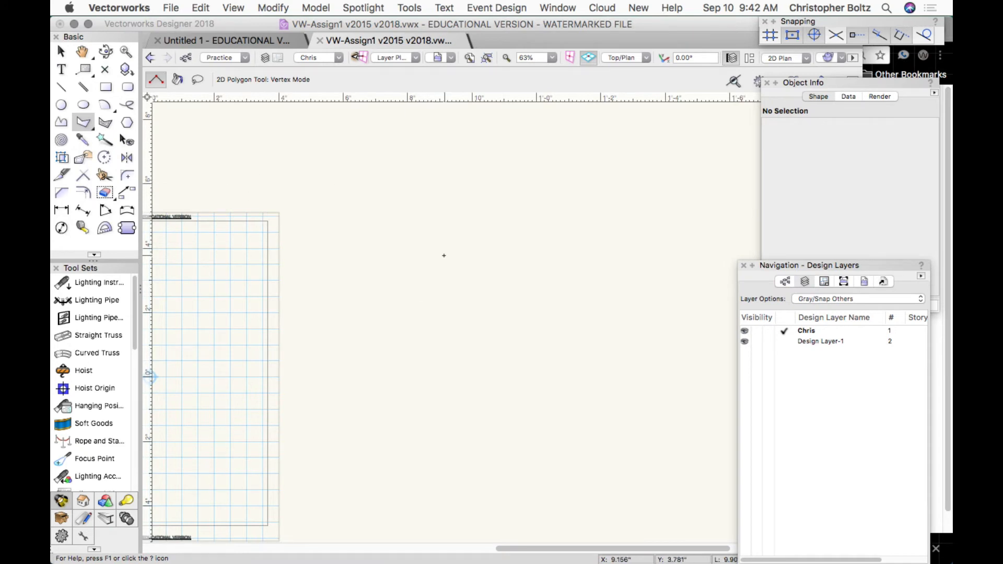
{"action": "left_click", "coordinate": [372, 269]}
{"action": "left_click", "coordinate": [460, 180]}
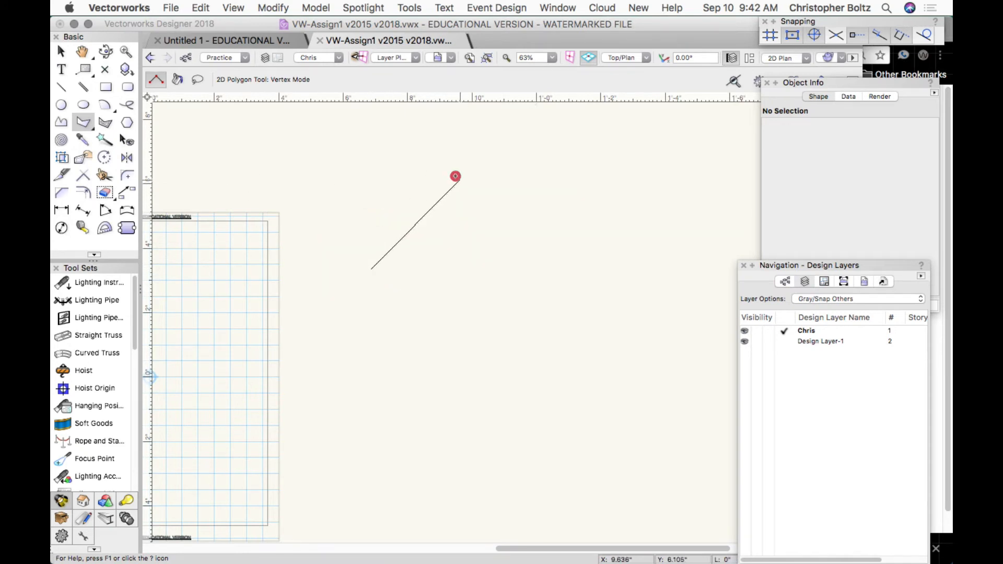
{"action": "left_click", "coordinate": [566, 228]}
{"action": "left_click", "coordinate": [503, 364]}
{"action": "left_click", "coordinate": [478, 255]}
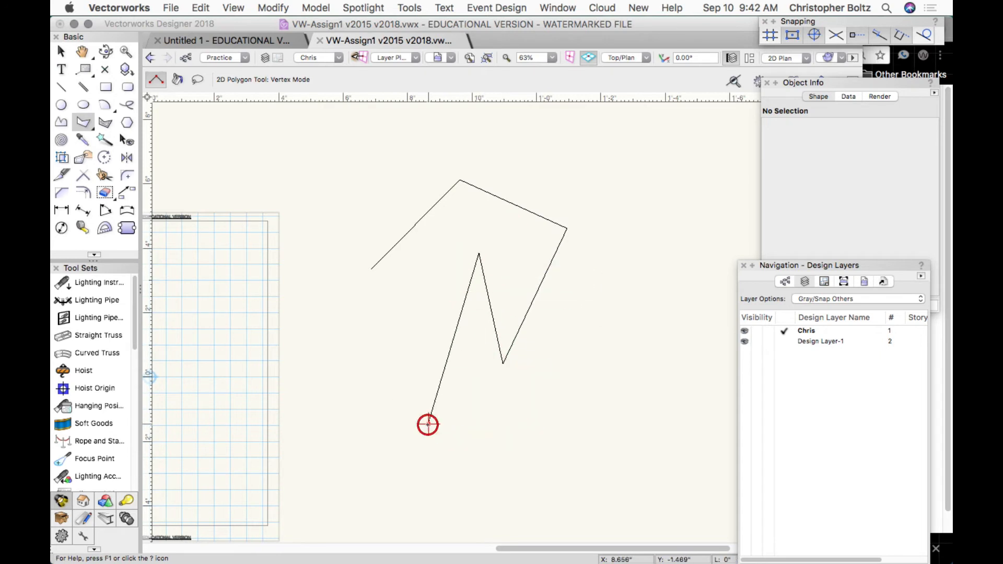
{"action": "left_click", "coordinate": [428, 423]}
{"action": "left_click", "coordinate": [296, 401]}
Add the zigzag's left-side corners, close it at the start point, and close the Snapping palette.
{"action": "left_click", "coordinate": [360, 336]}
{"action": "left_click", "coordinate": [313, 252]}
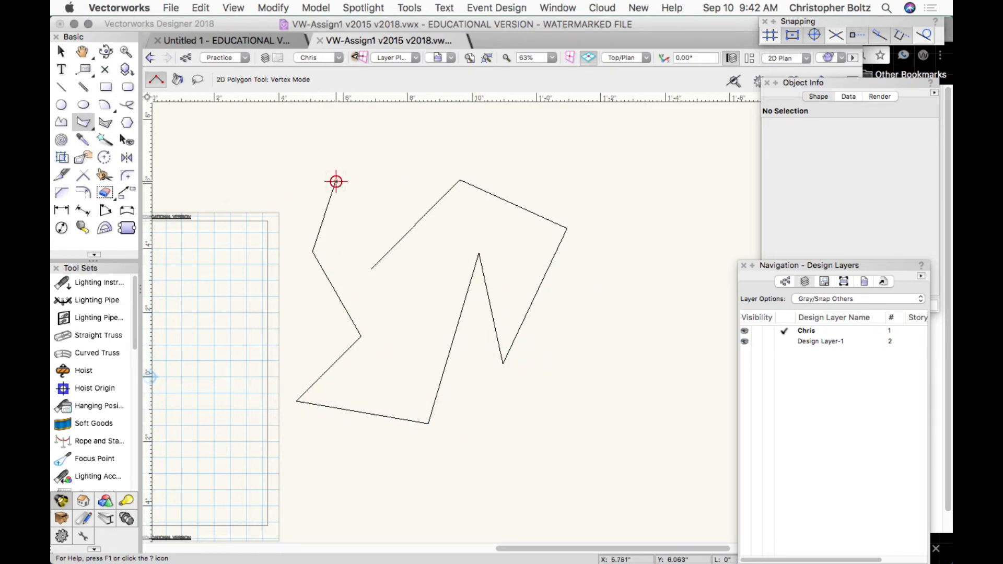
{"action": "left_click", "coordinate": [336, 181]}
{"action": "left_click", "coordinate": [365, 182]}
{"action": "left_click", "coordinate": [364, 181]}
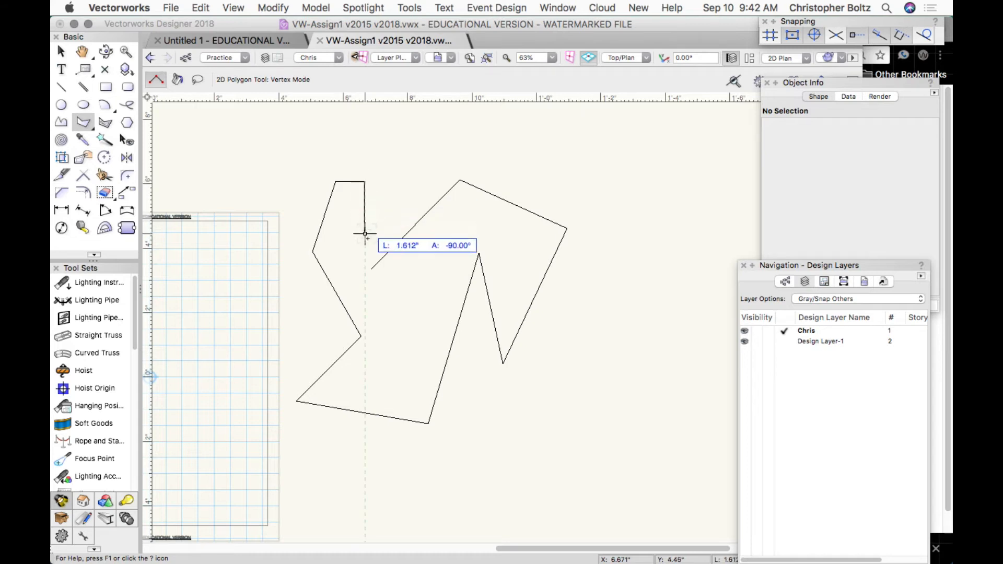
{"action": "left_click", "coordinate": [371, 269]}
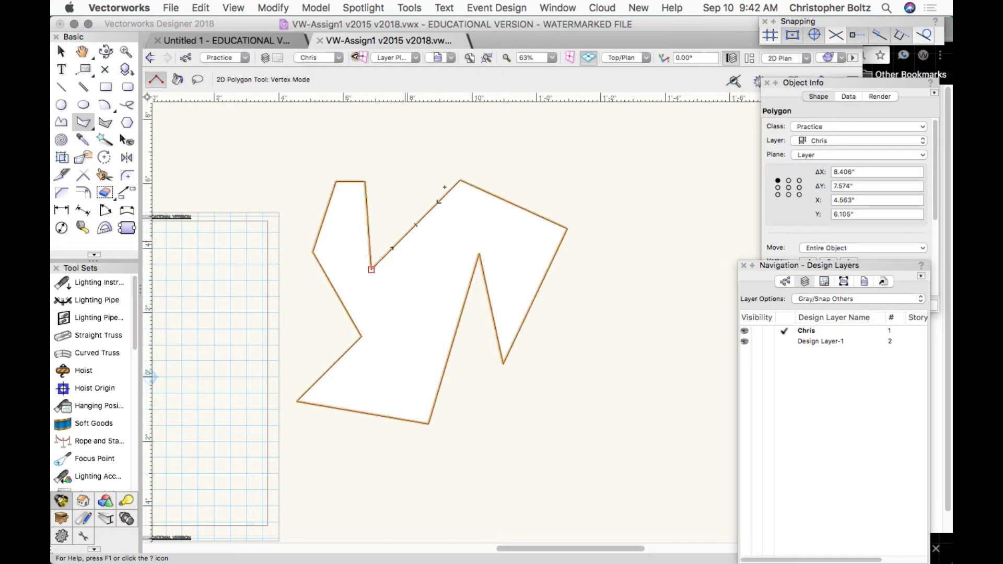
{"action": "left_click", "coordinate": [767, 21]}
{"action": "left_click", "coordinate": [766, 21]}
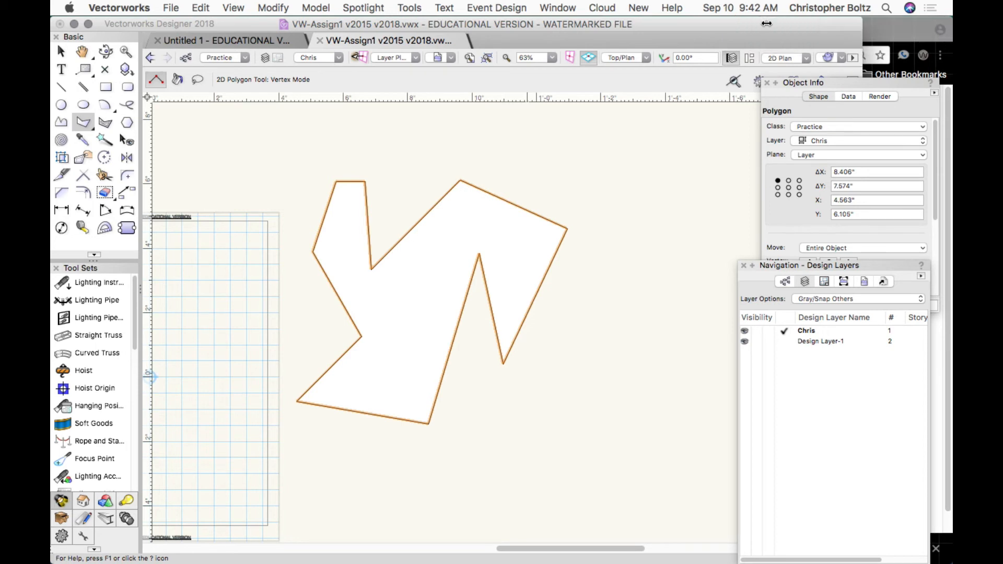
Reopen the Snapping palette from Window > Palettes and float it over the drawing area.
{"action": "left_click", "coordinate": [562, 12]}
{"action": "mouse_move", "coordinate": [562, 24]}
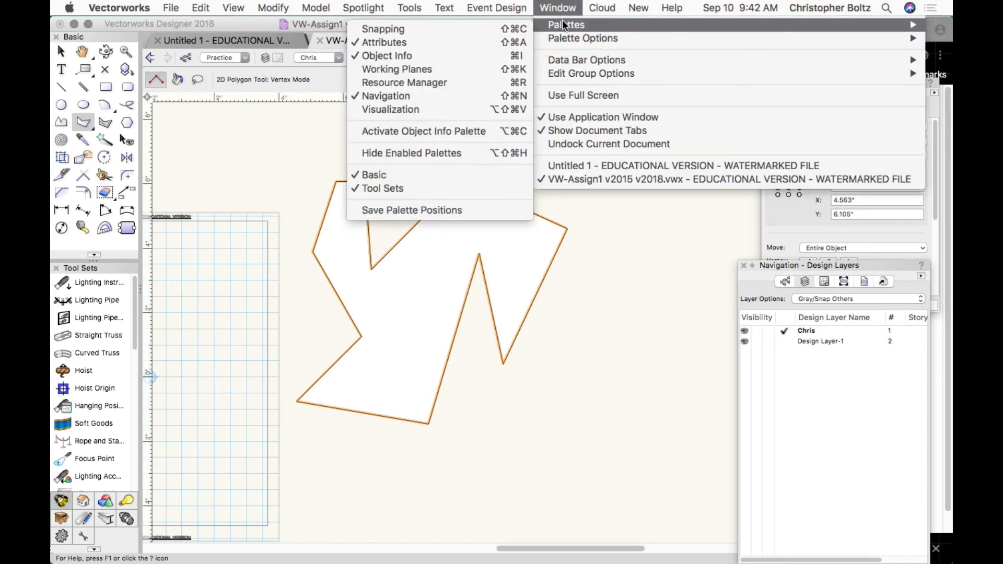
{"action": "left_click", "coordinate": [500, 29]}
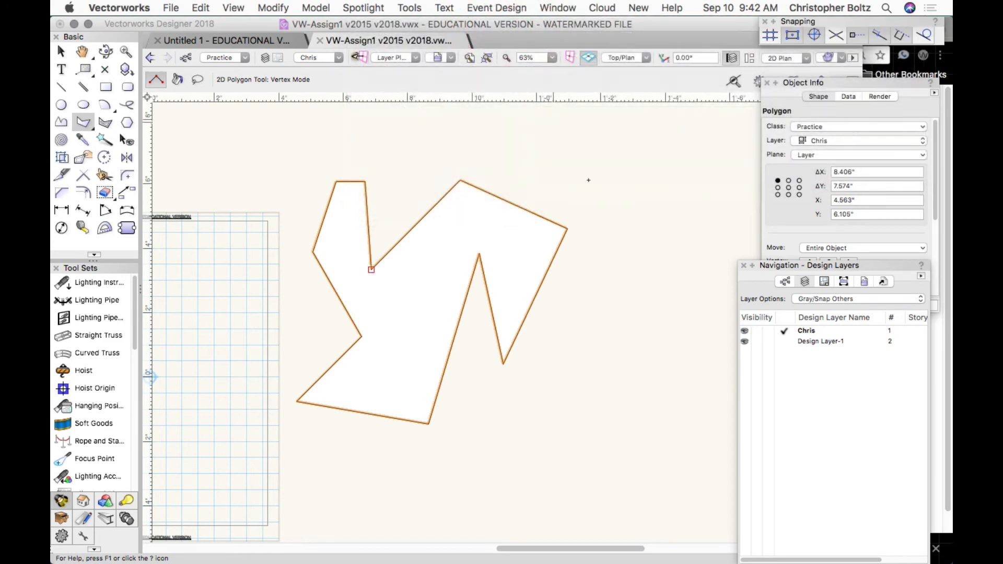
{"action": "left_click_drag", "start_coordinate": [807, 22], "coordinate": [448, 147]}
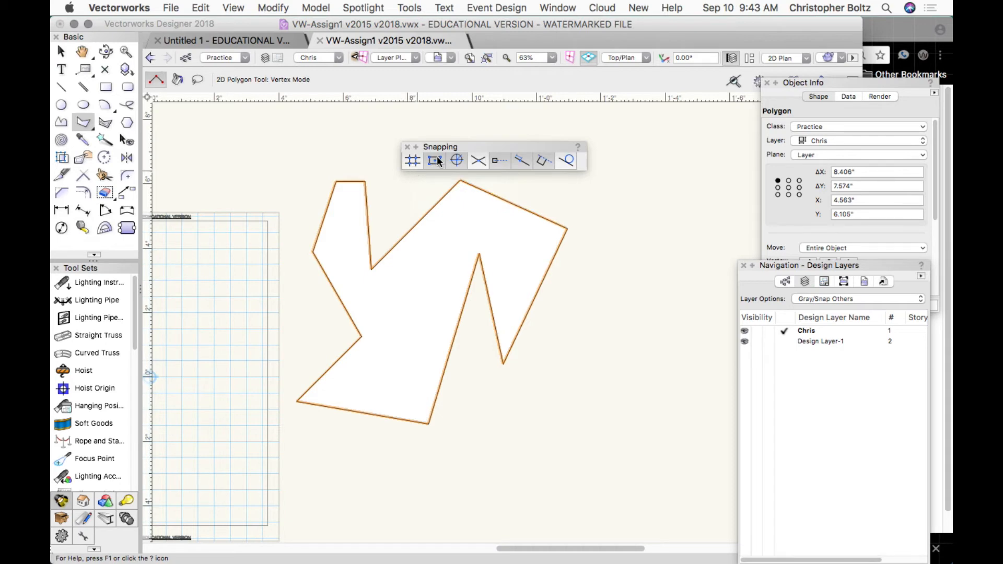
Dismiss the Snap to Object tip, cancel SmartCursor Settings, and accept the backup copy.
{"action": "left_click", "coordinate": [436, 159]}
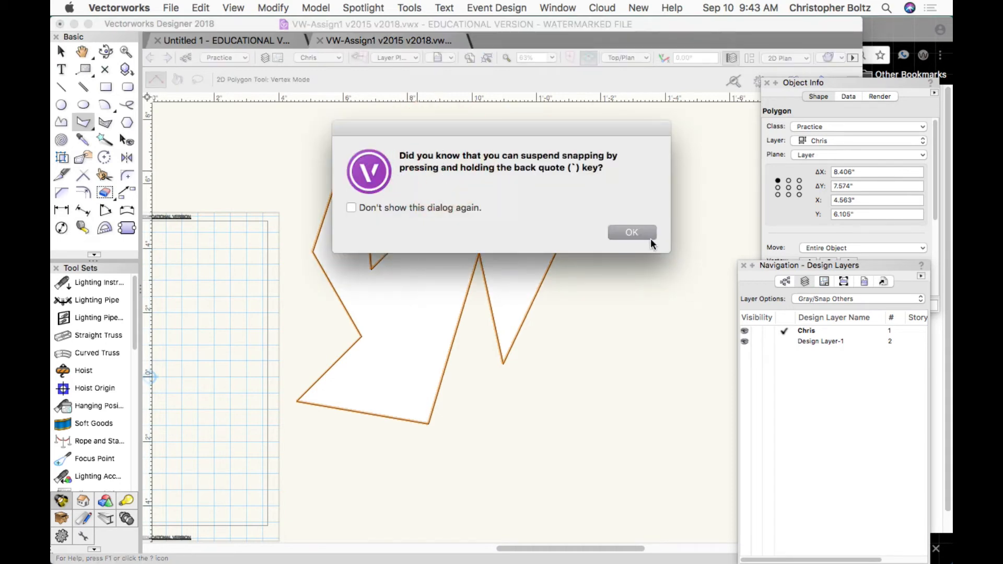
{"action": "left_click", "coordinate": [640, 236]}
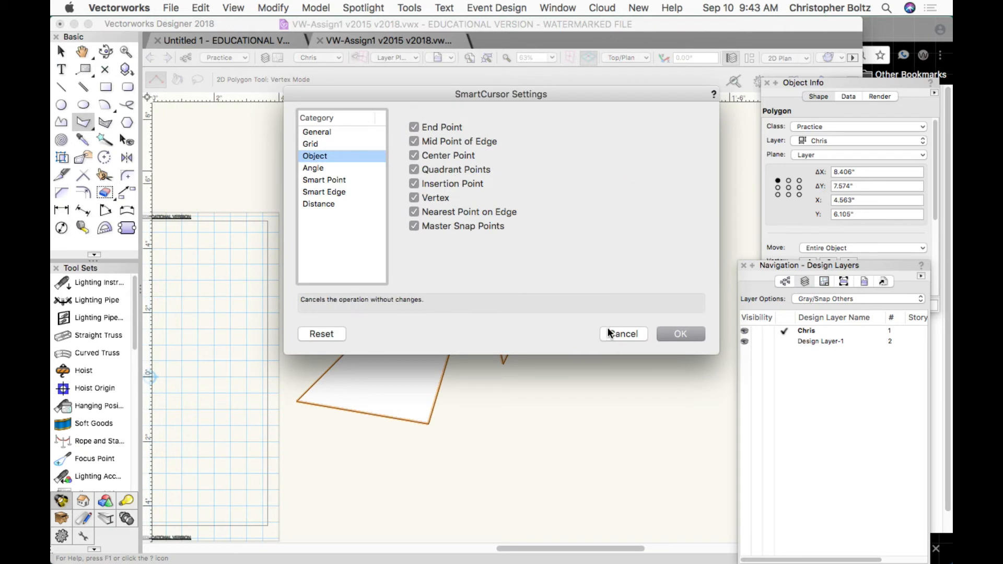
{"action": "left_click", "coordinate": [625, 332]}
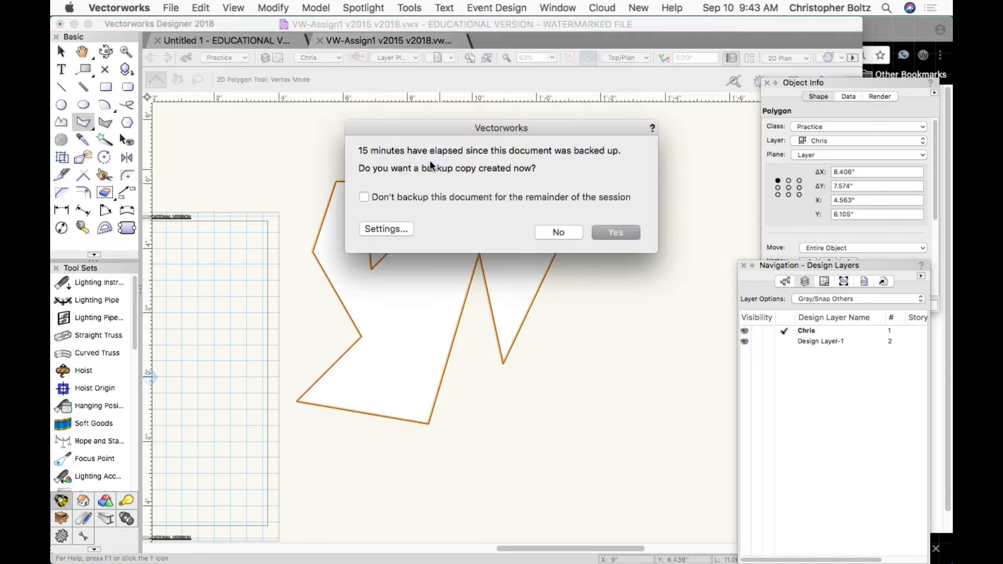
{"action": "left_click", "coordinate": [616, 234]}
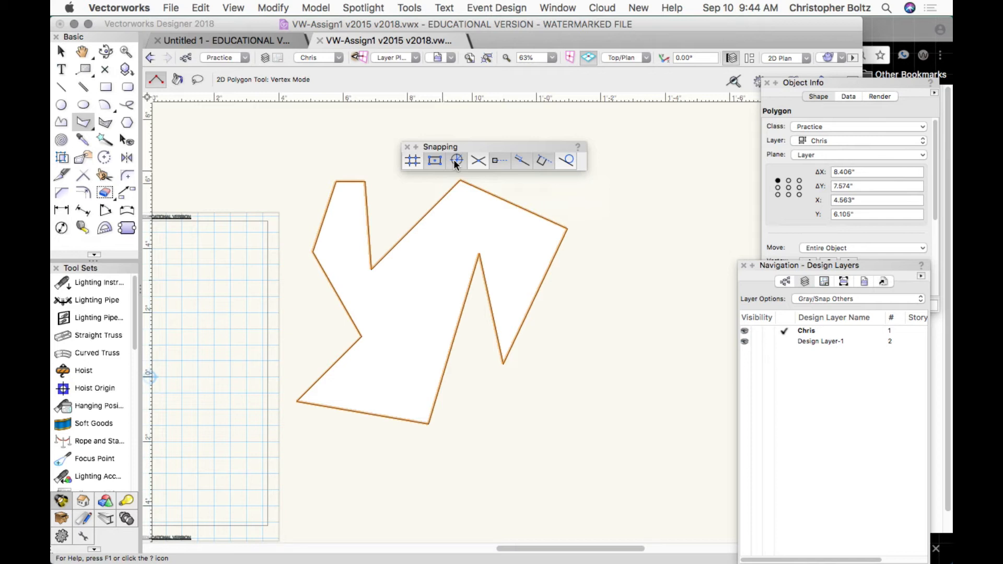
Turn off Smart Points, Smart Edge and the next snap, then move the palette to the top.
{"action": "left_click", "coordinate": [497, 162]}
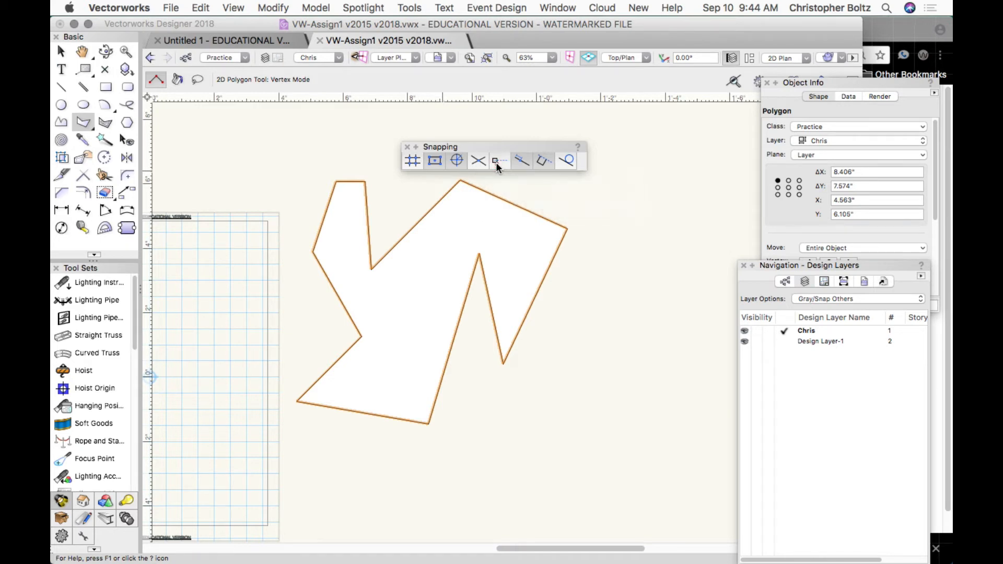
{"action": "left_click", "coordinate": [525, 161]}
{"action": "left_click", "coordinate": [537, 160]}
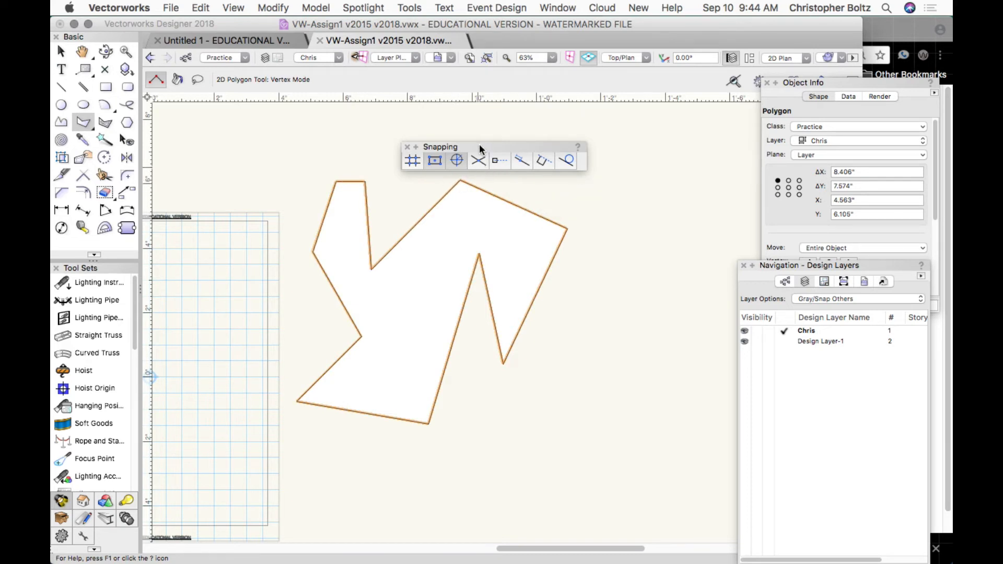
{"action": "left_click_drag", "start_coordinate": [466, 146], "coordinate": [656, 18]}
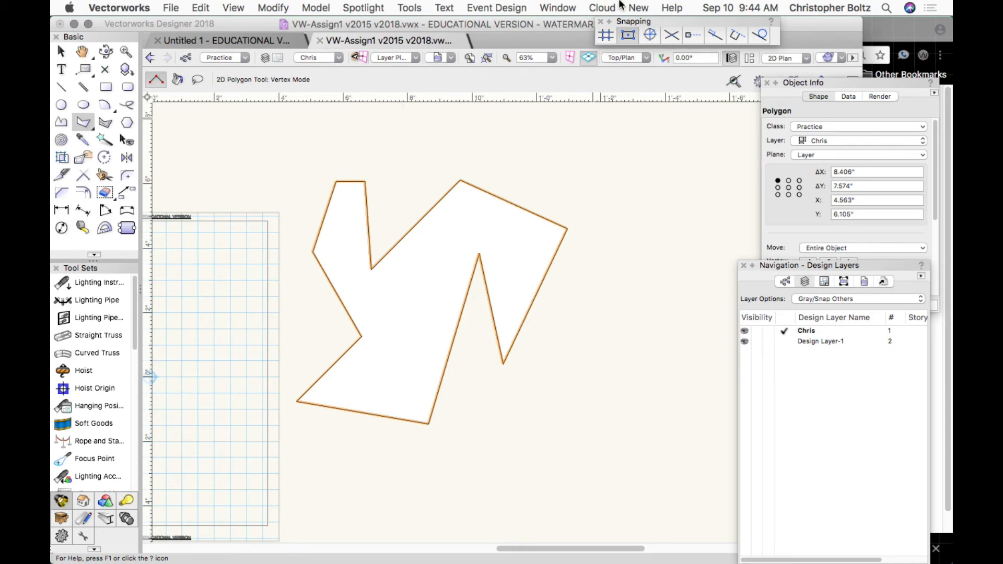
Outline a polygon right of the zigzag with two pointed top tips, re-enabling Snap to Object before closing.
{"action": "left_click", "coordinate": [560, 164]}
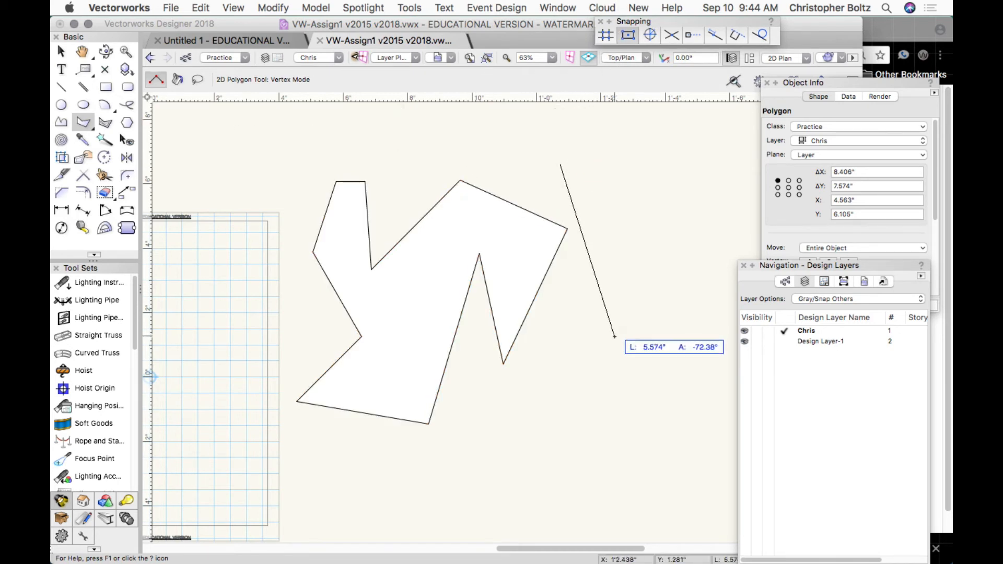
{"action": "left_click", "coordinate": [614, 335]}
{"action": "left_click", "coordinate": [683, 220]}
{"action": "left_click", "coordinate": [604, 195]}
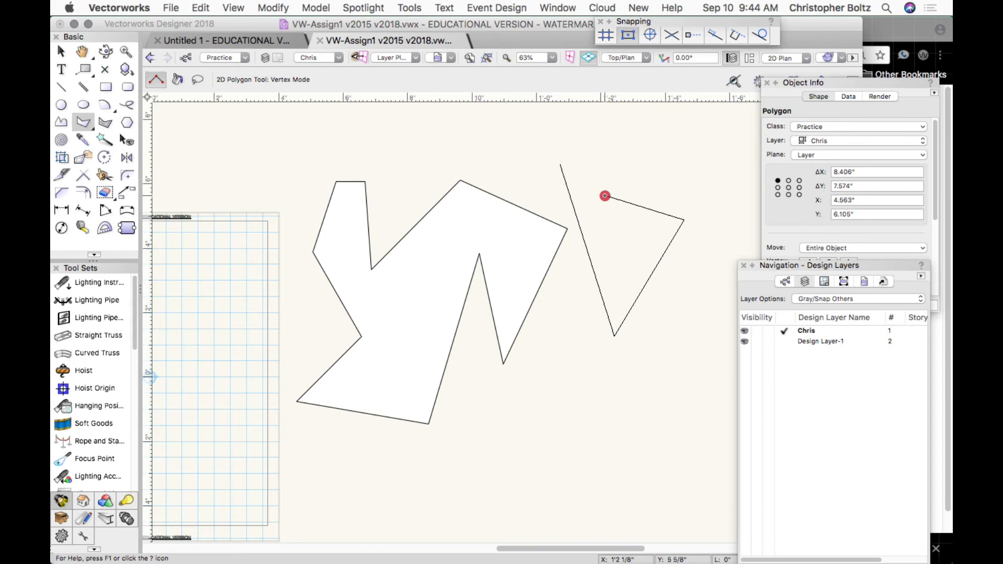
{"action": "left_click", "coordinate": [590, 150]}
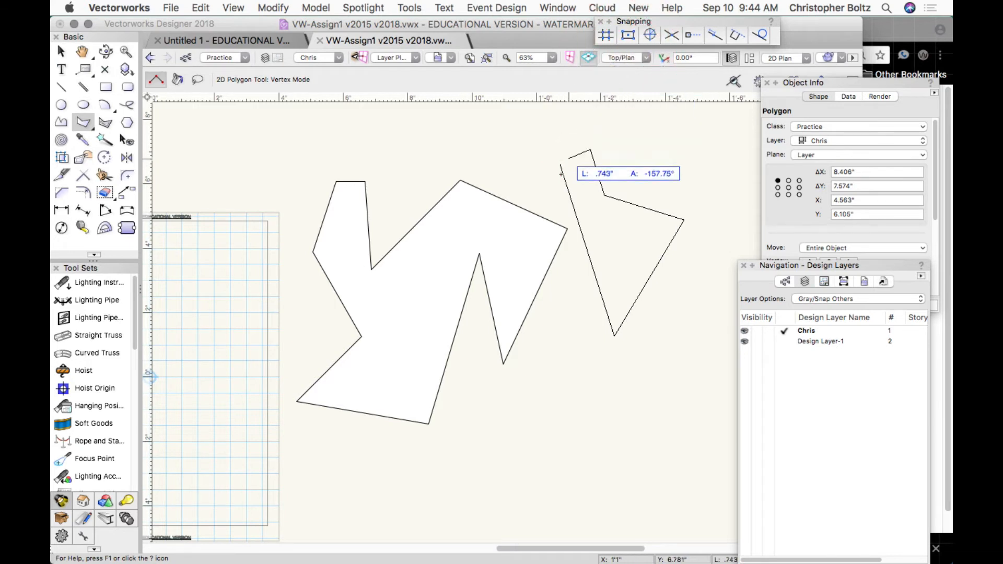
{"action": "left_click", "coordinate": [571, 170]}
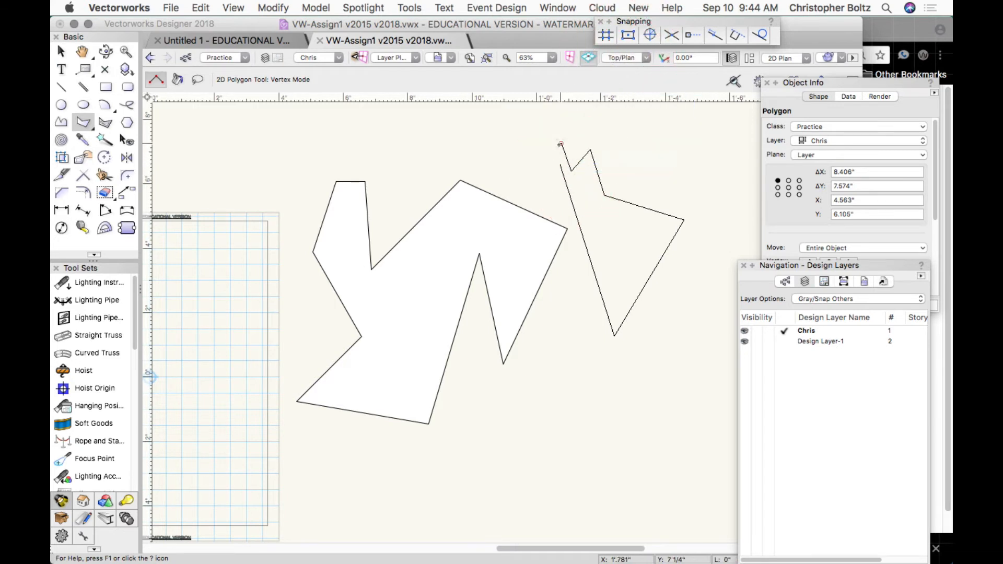
{"action": "left_click", "coordinate": [561, 143]}
{"action": "left_click", "coordinate": [548, 158]}
{"action": "left_click", "coordinate": [555, 160]}
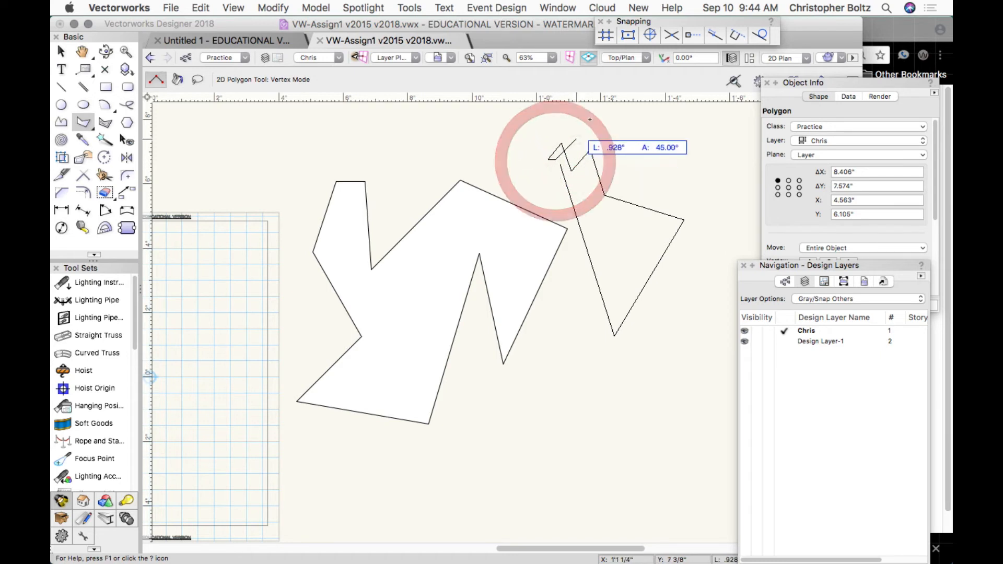
{"action": "left_click", "coordinate": [628, 35]}
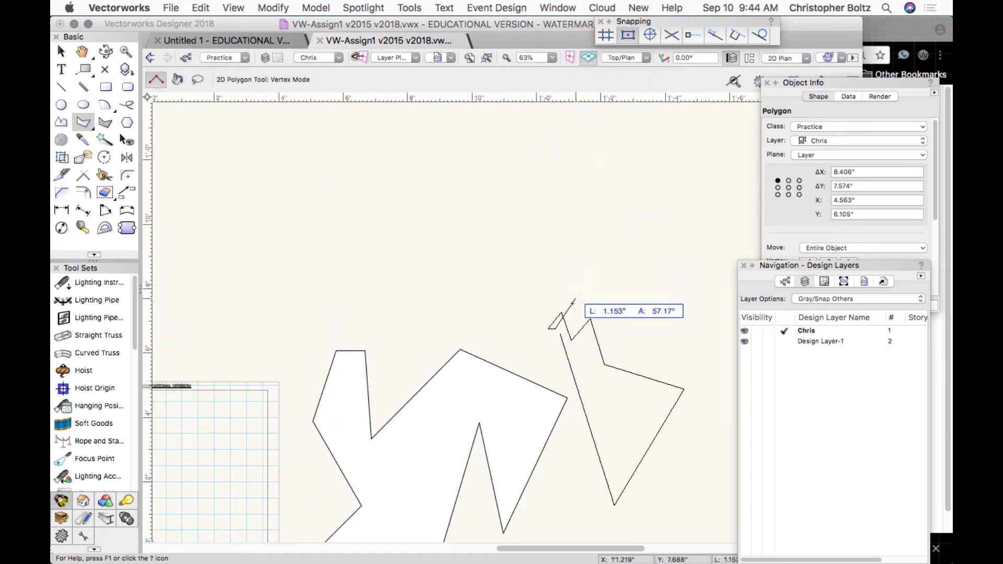
{"action": "left_click", "coordinate": [560, 332]}
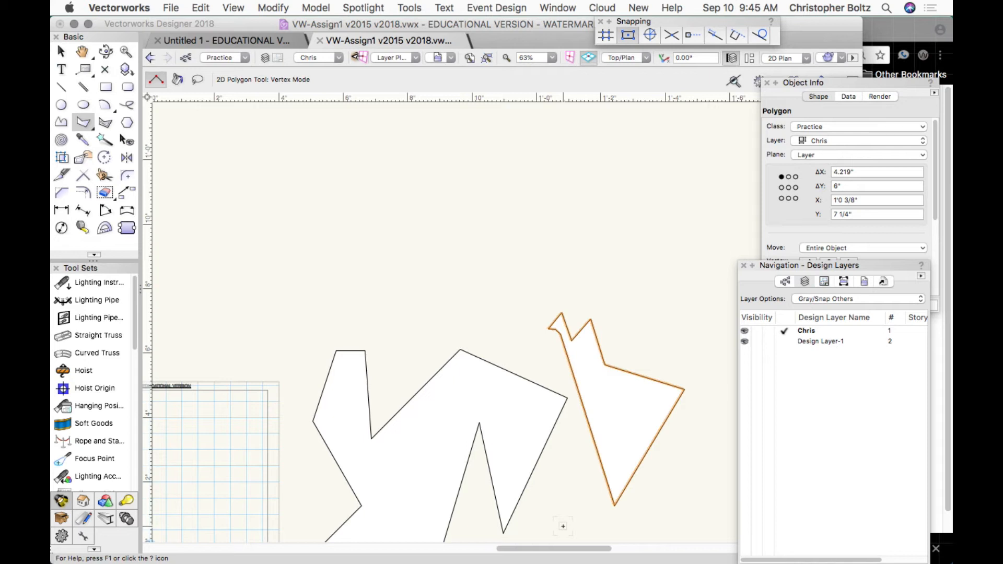
Draw a triangular polygon above the two jagged shapes.
{"action": "left_click", "coordinate": [494, 275]}
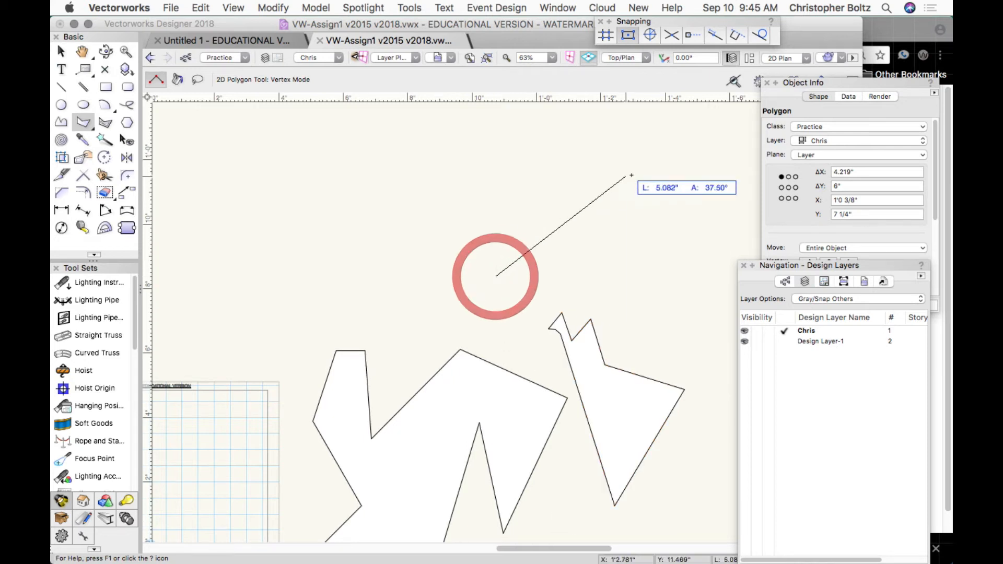
{"action": "left_click", "coordinate": [632, 175]}
{"action": "left_click", "coordinate": [405, 154]}
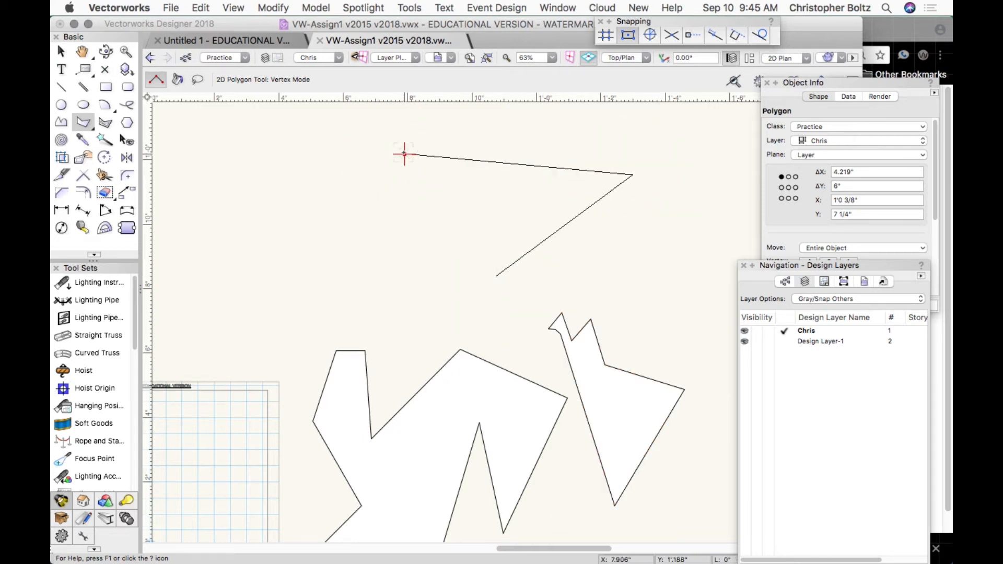
{"action": "double_click", "coordinate": [404, 153]}
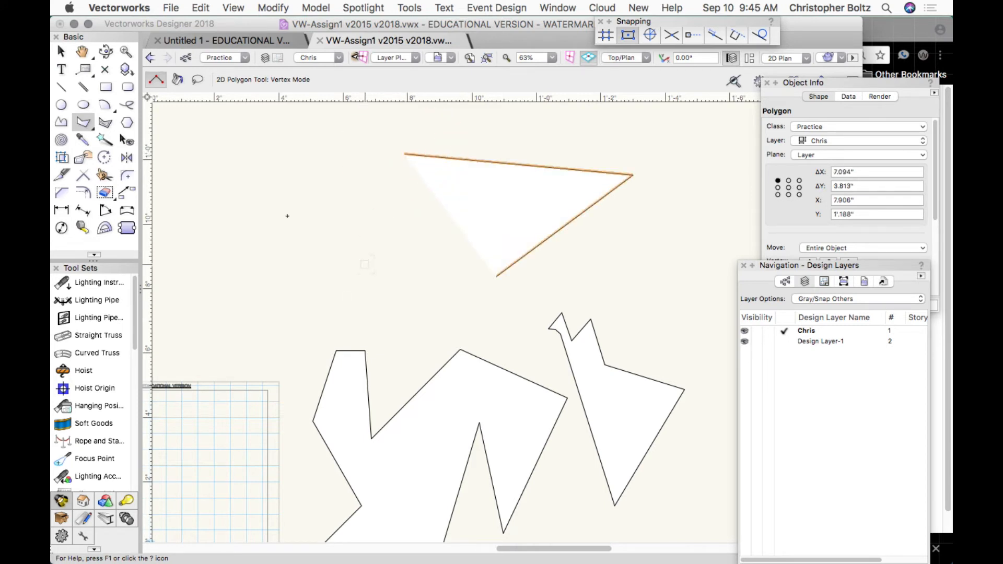
Select that triangle with the Selection tool and delete it.
{"action": "left_click", "coordinate": [60, 52]}
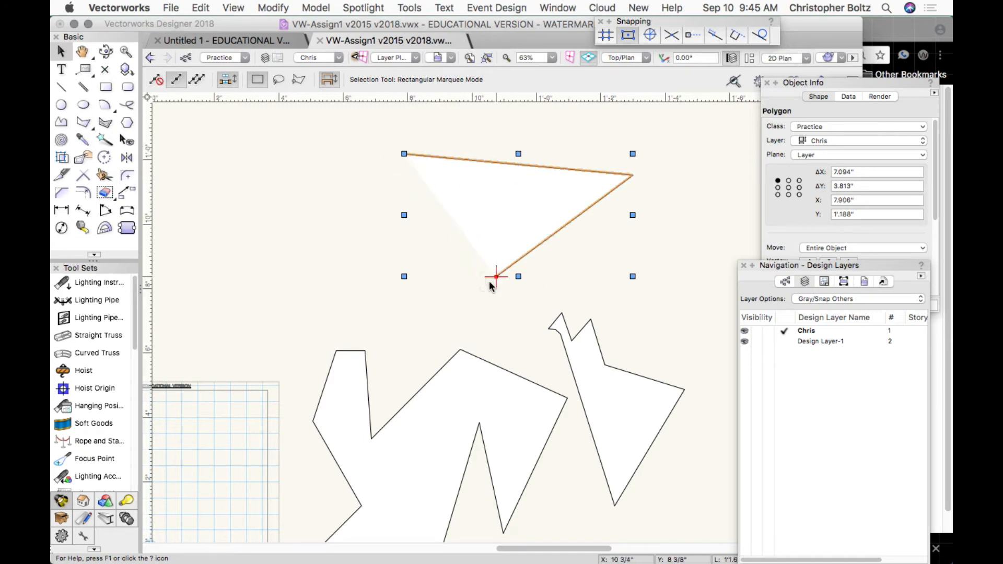
{"action": "left_click", "coordinate": [469, 294]}
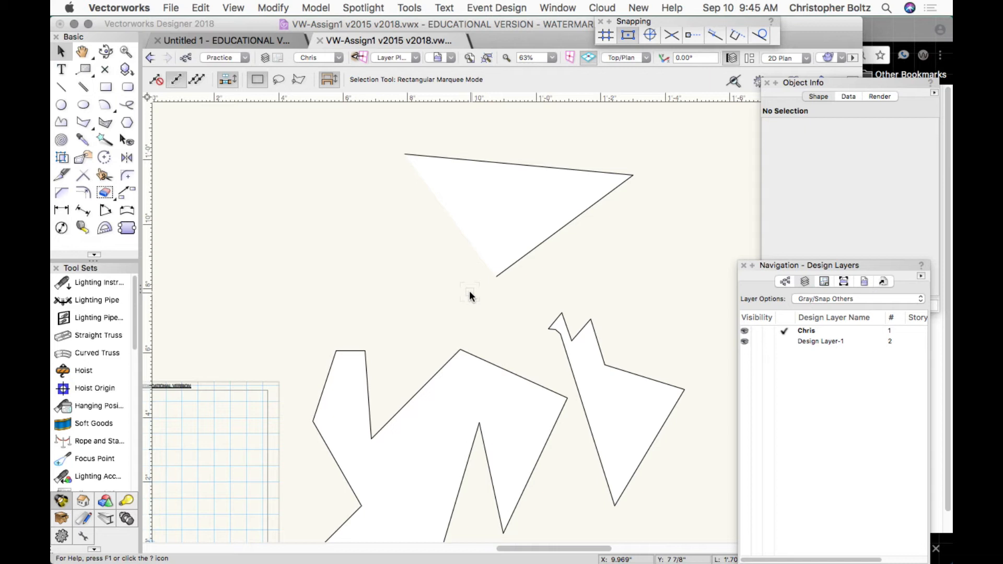
{"action": "left_click", "coordinate": [515, 261]}
{"action": "key", "text": "BackSpace"}
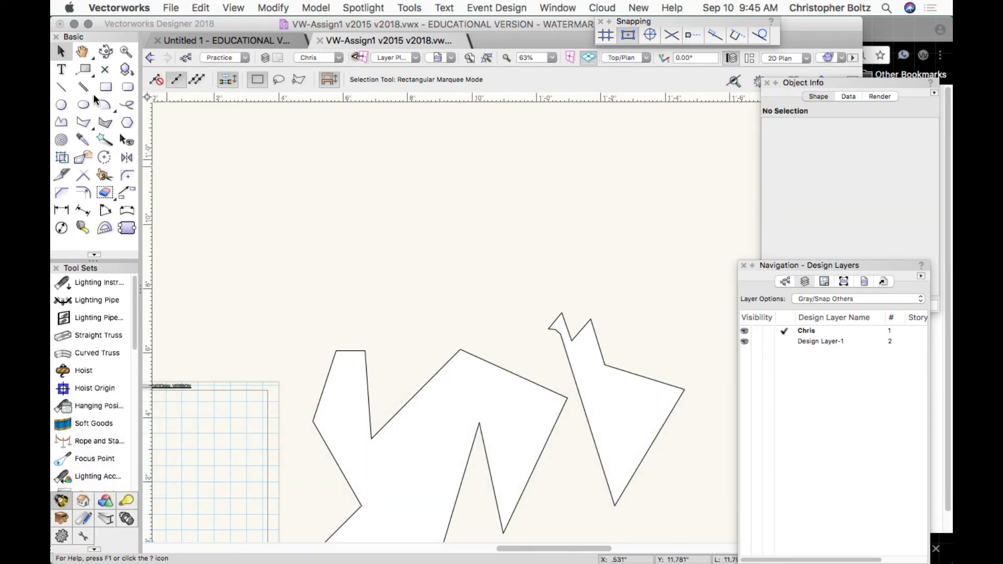
Draw a self-crossing bow-tie polygon with four vertices above the jagged shapes.
{"action": "left_click", "coordinate": [84, 121]}
{"action": "left_click", "coordinate": [532, 251]}
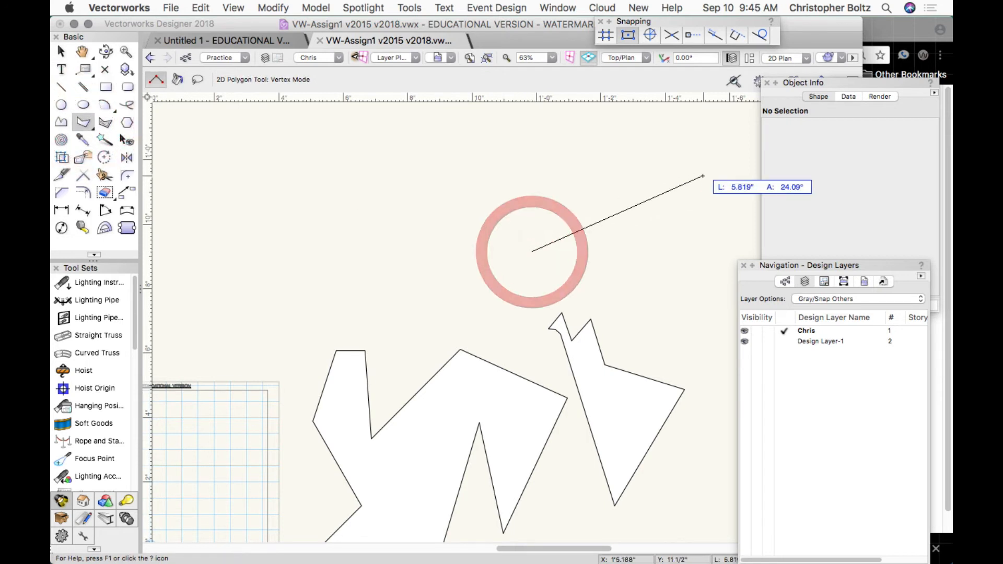
{"action": "left_click", "coordinate": [678, 176]}
{"action": "left_click", "coordinate": [576, 147]}
{"action": "left_click", "coordinate": [639, 258]}
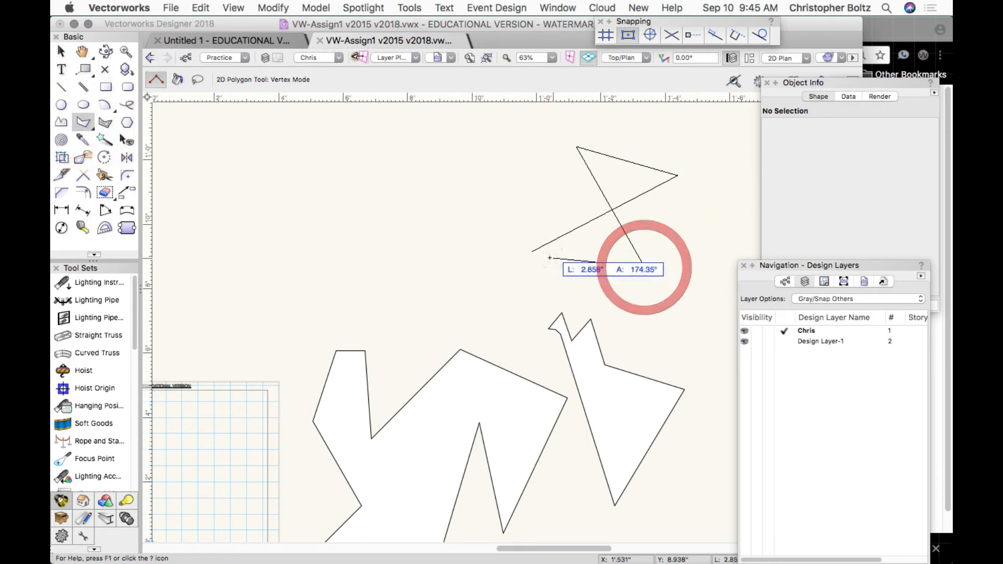
{"action": "left_click", "coordinate": [533, 252]}
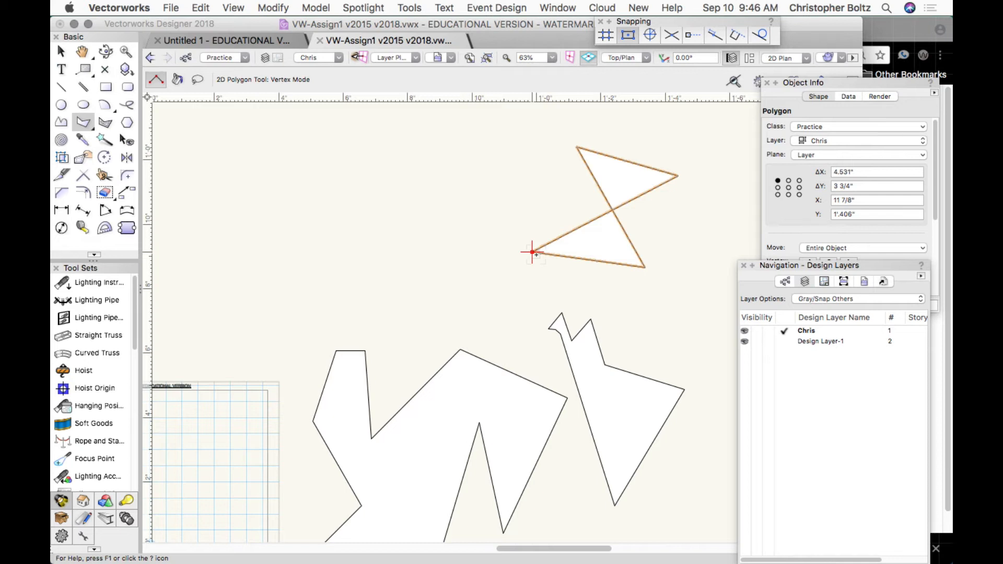
{"action": "left_click", "coordinate": [82, 126]}
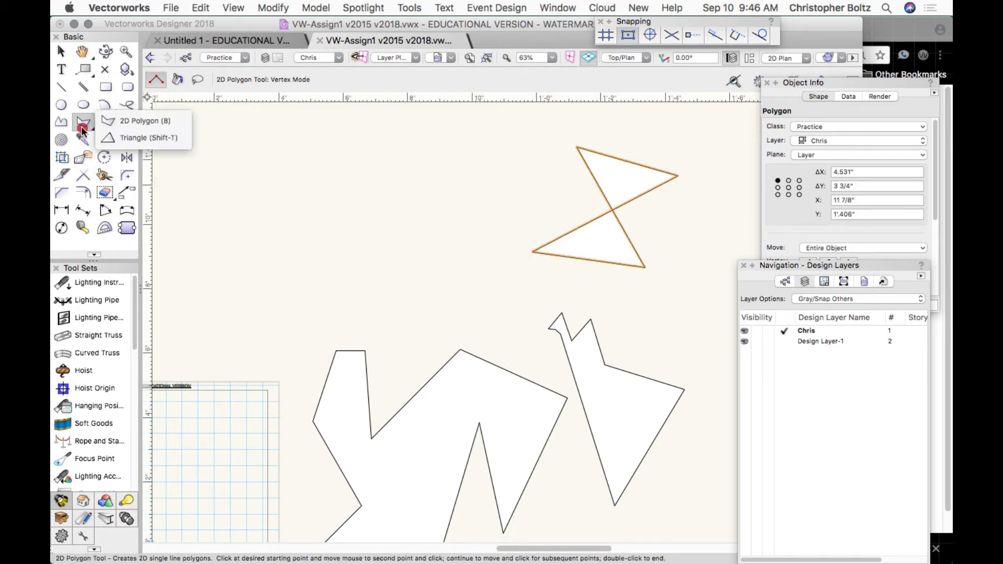
Draw an equilateral triangle with three 3.488" sides at upper left, keeping the lower candidate.
{"action": "left_click_drag", "start_coordinate": [82, 129], "coordinate": [120, 139]}
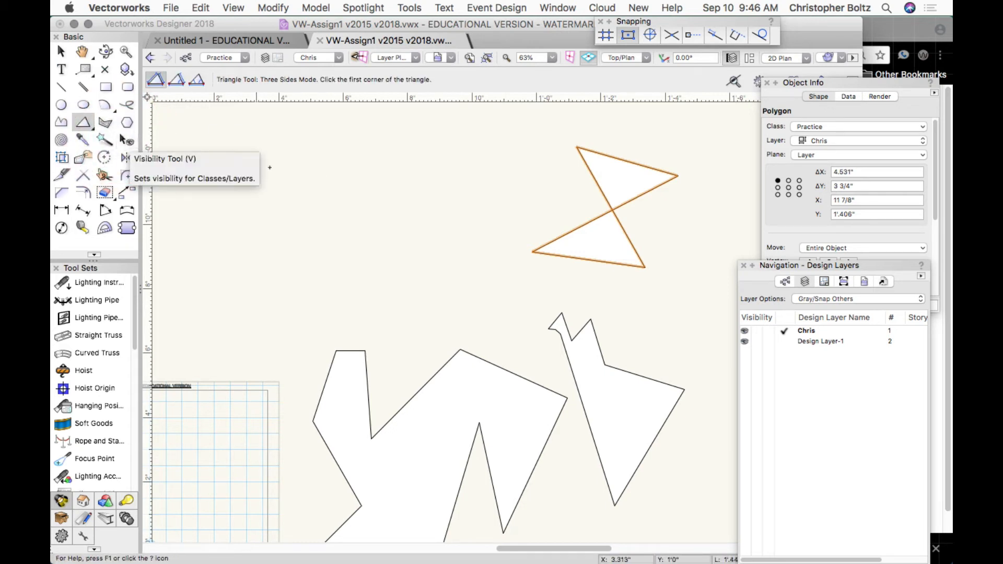
{"action": "left_click", "coordinate": [281, 250]}
{"action": "left_click", "coordinate": [391, 232]}
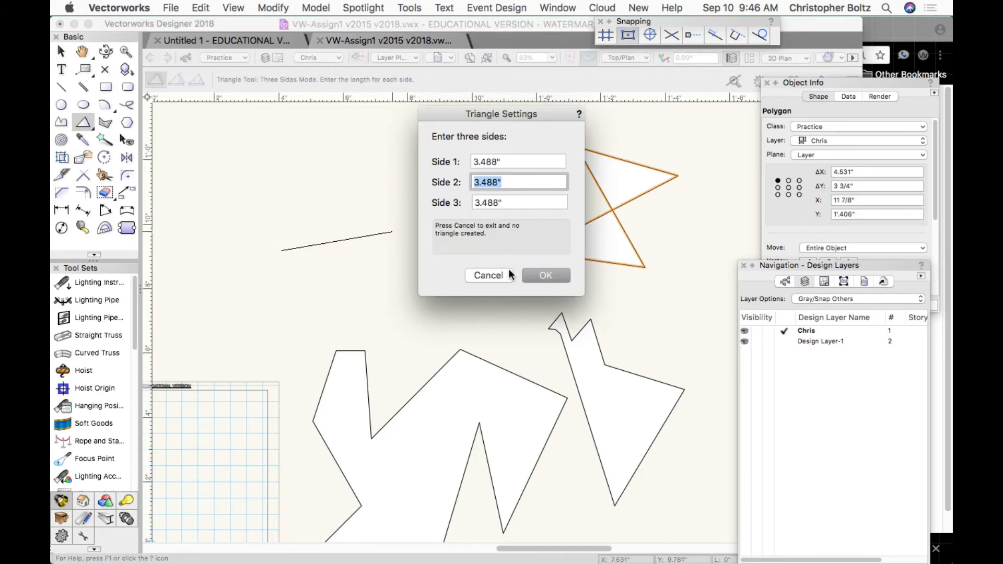
{"action": "left_click", "coordinate": [535, 280]}
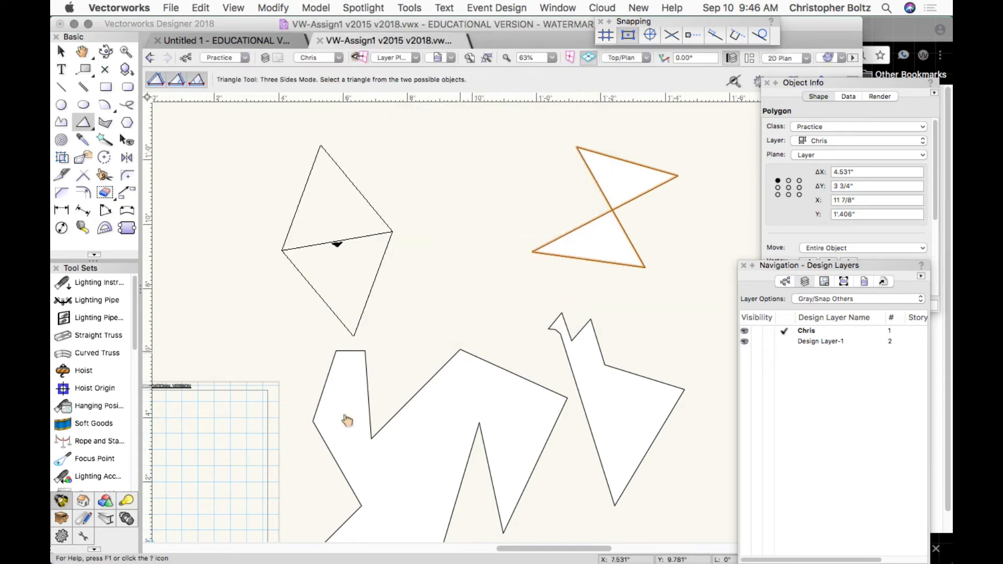
{"action": "left_click", "coordinate": [342, 289]}
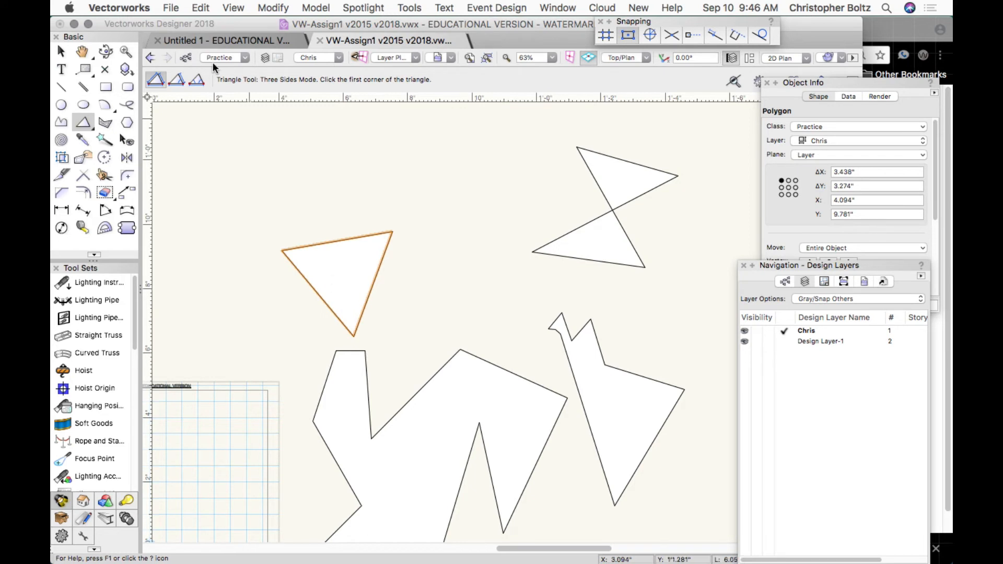
{"action": "left_click", "coordinate": [177, 79]}
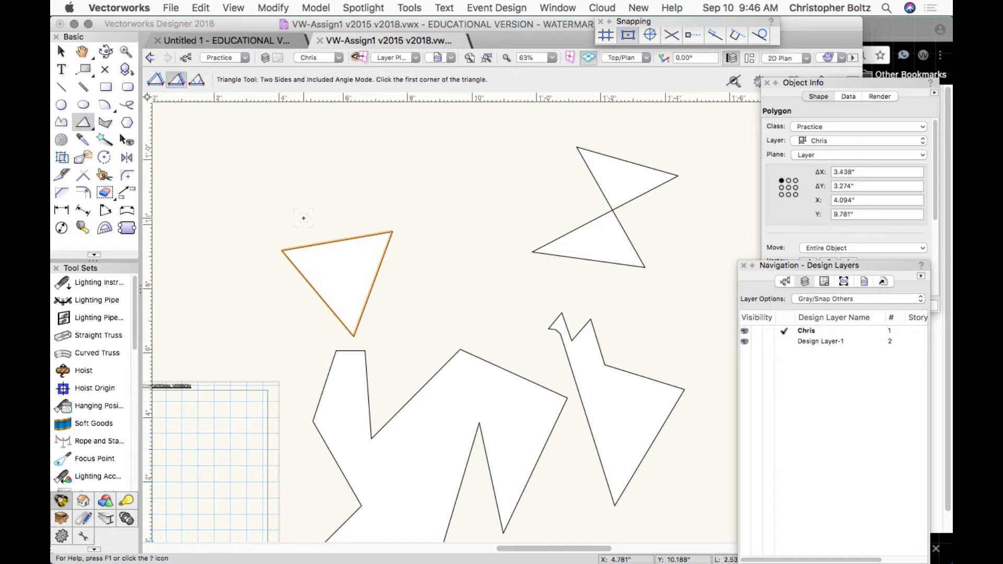
Draw a triangle with two 3.938" sides and a 45° included angle, keeping the lower candidate.
{"action": "left_click", "coordinate": [303, 218]}
{"action": "left_click", "coordinate": [429, 218]}
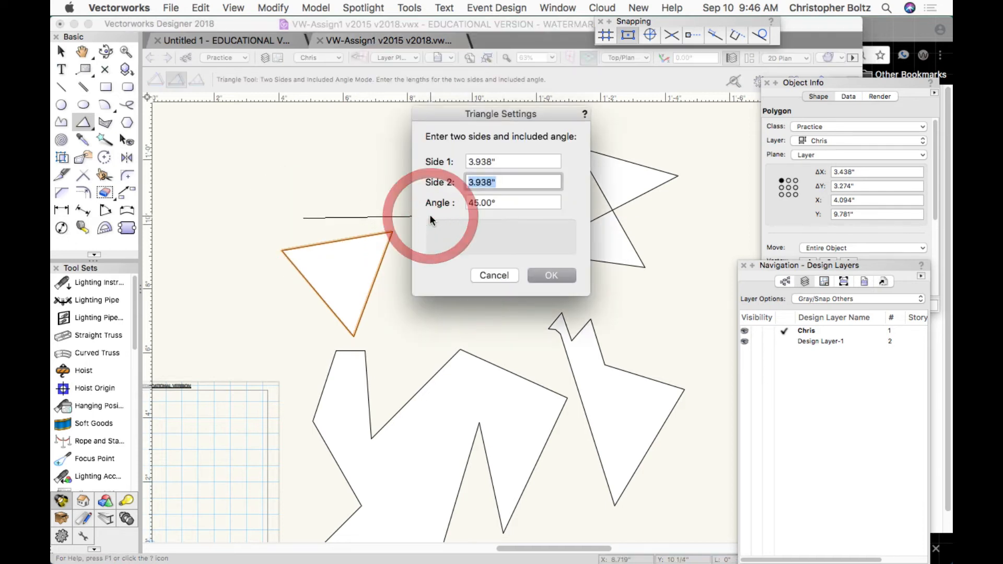
{"action": "left_click", "coordinate": [532, 275]}
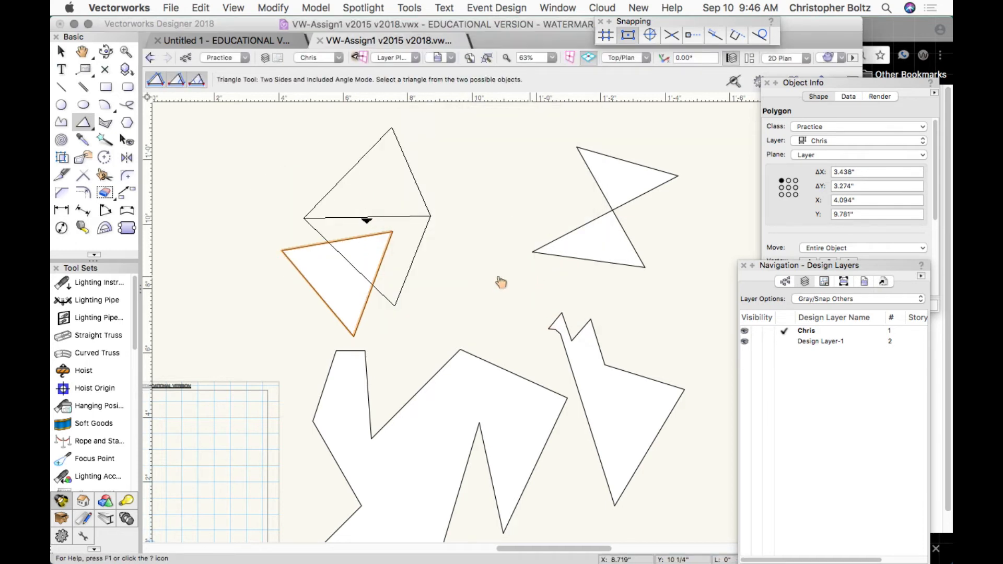
{"action": "left_click", "coordinate": [397, 270]}
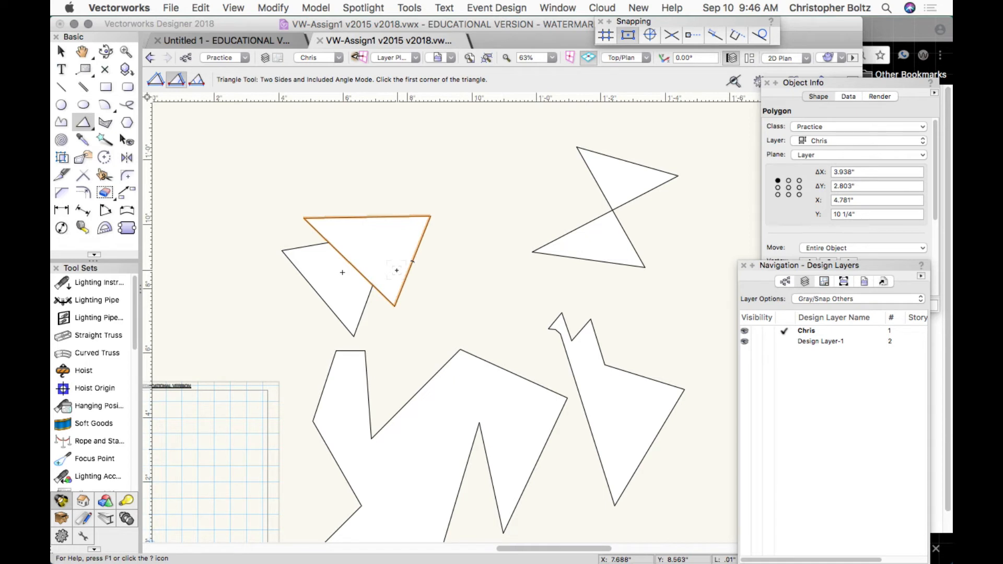
{"action": "left_click", "coordinate": [85, 124]}
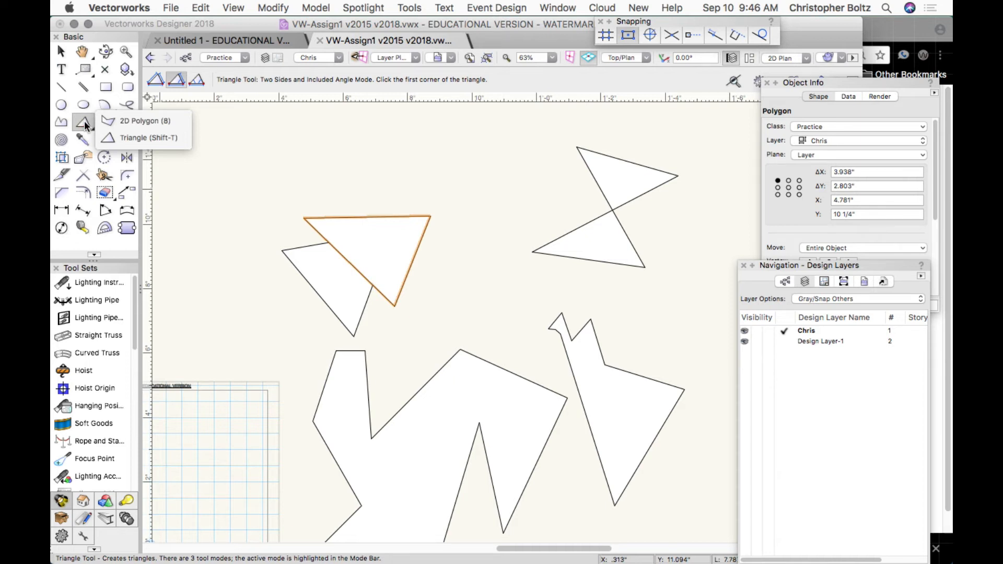
Switch back to the 2D Polygon tool and zoom the view out from 63% to 35%.
{"action": "left_click", "coordinate": [83, 123]}
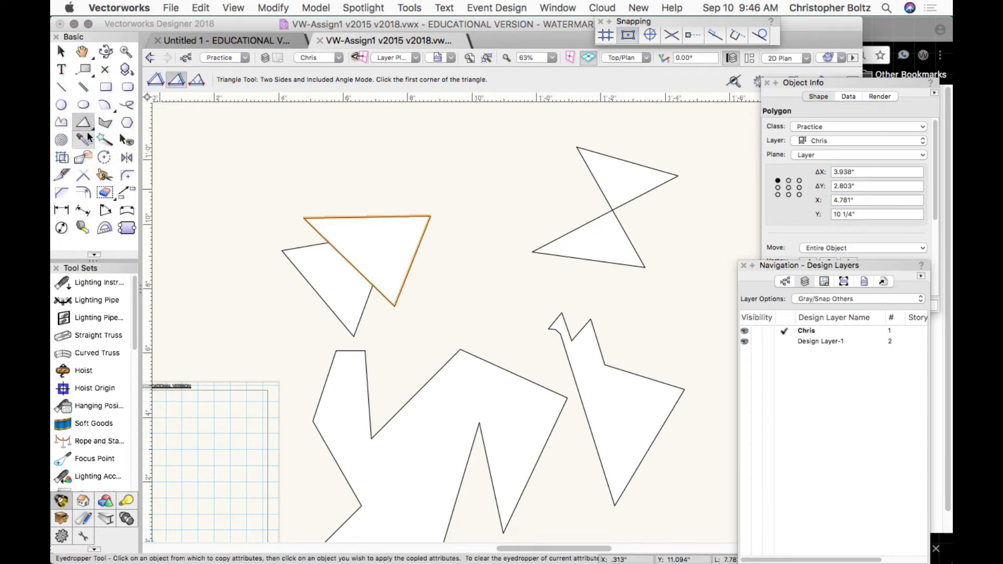
{"action": "left_click", "coordinate": [89, 124]}
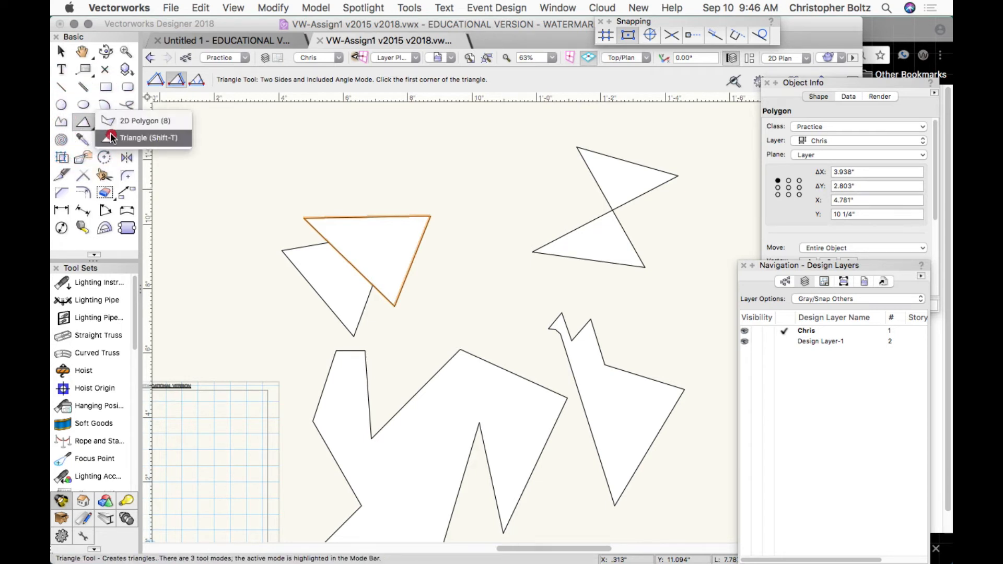
{"action": "left_click", "coordinate": [111, 121]}
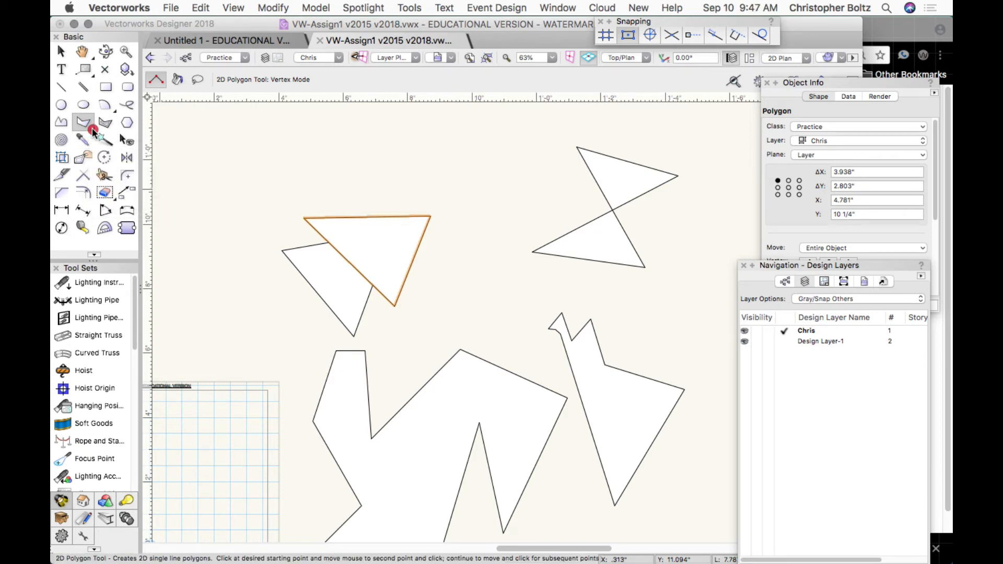
{"action": "left_click", "coordinate": [91, 128]}
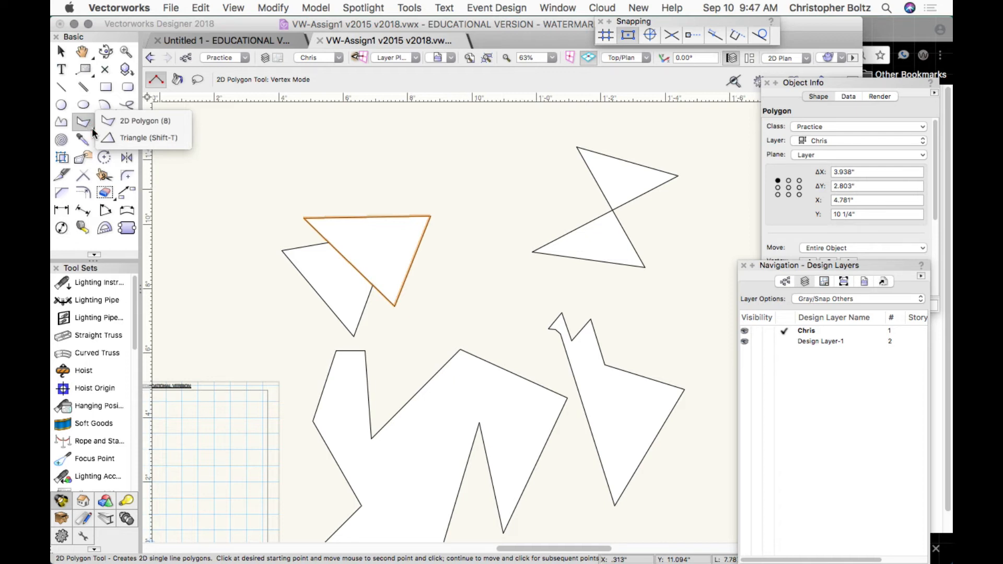
{"action": "left_click", "coordinate": [92, 130]}
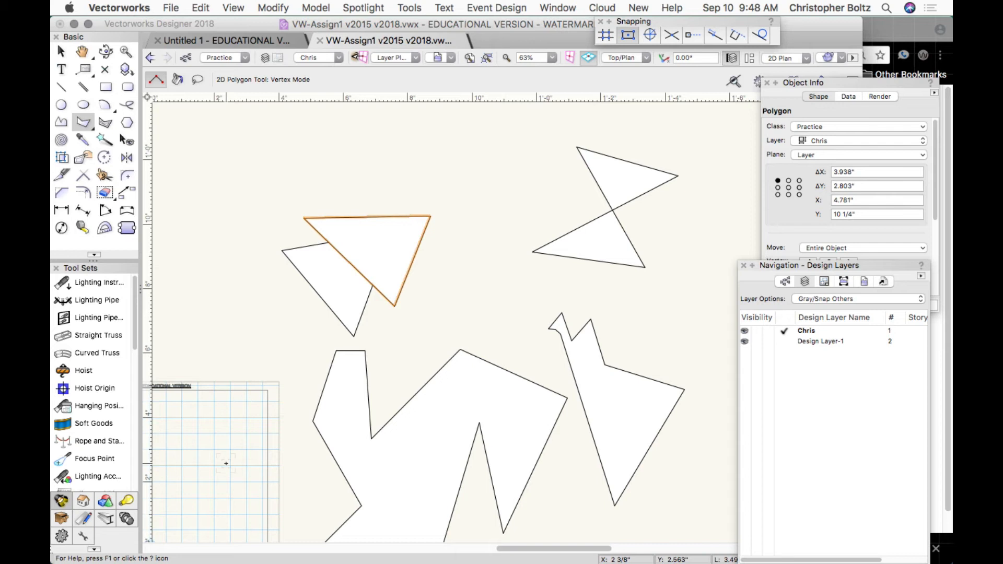
{"action": "scroll", "coordinate": [318, 404], "scroll_direction": "down", "scroll_amount": 5}
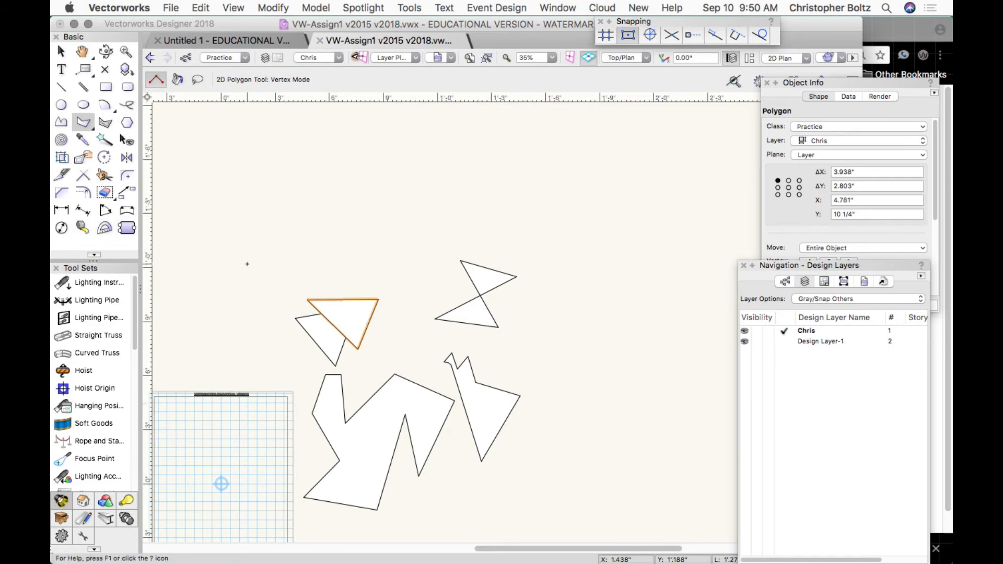
Delete the bow-tie polygon and move the 45° triangle up to the upper middle.
{"action": "key", "text": "x"}
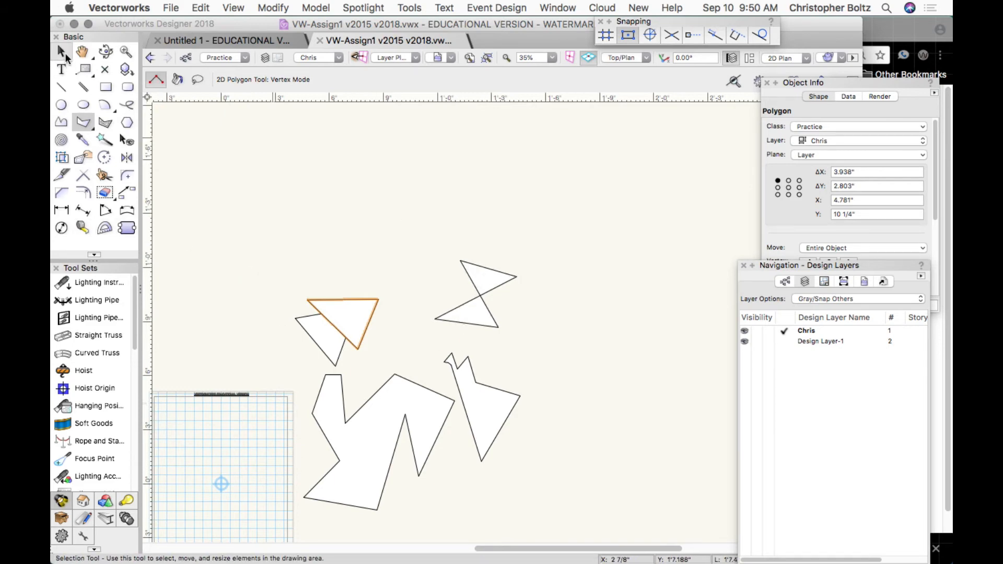
{"action": "left_click", "coordinate": [478, 313]}
{"action": "key", "text": "BackSpace"}
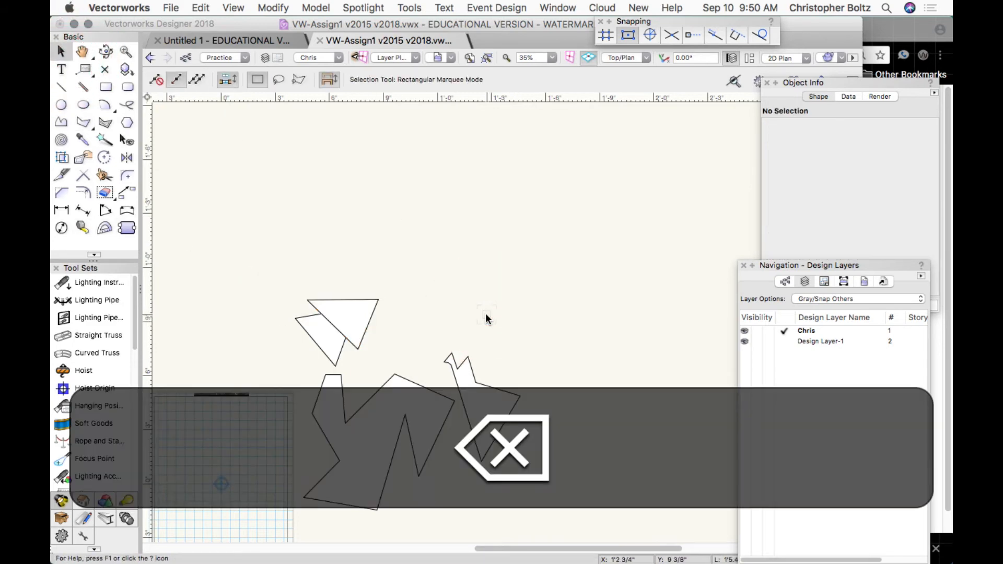
{"action": "left_click_drag", "start_coordinate": [368, 323], "coordinate": [545, 208]}
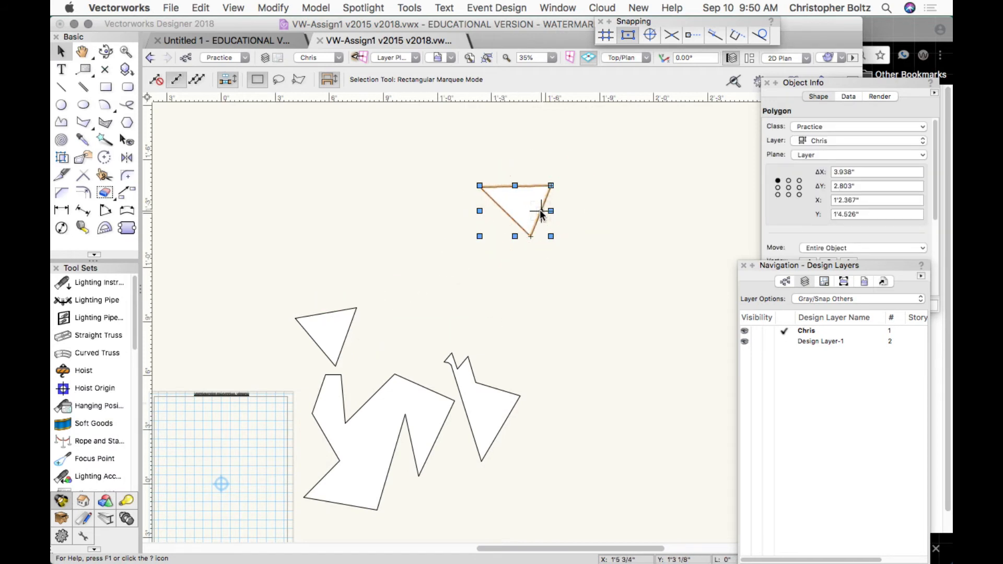
{"action": "left_click", "coordinate": [104, 158]}
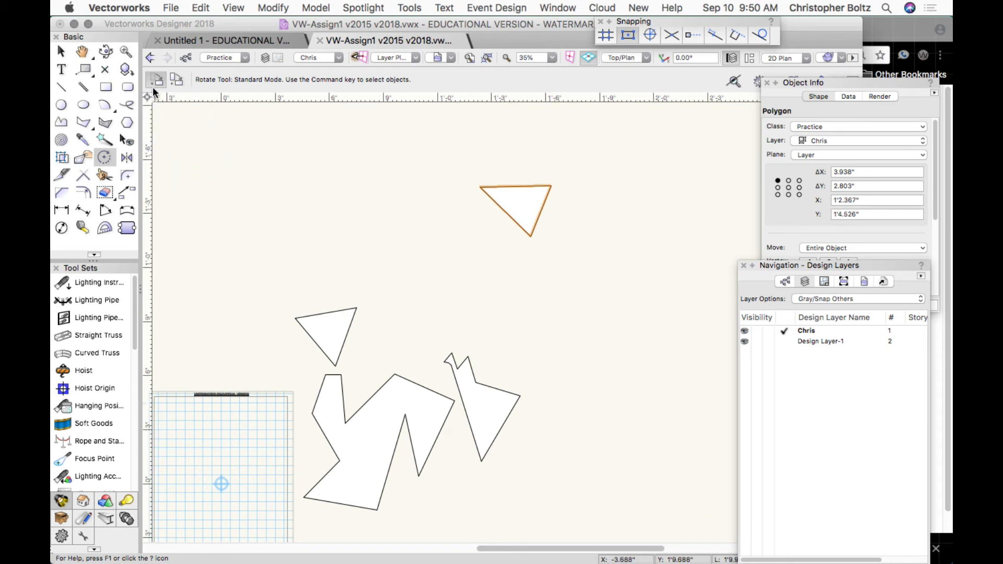
Rotate a duplicate of the triangle about its left corner, then return rotation to Standard mode.
{"action": "left_click", "coordinate": [176, 80]}
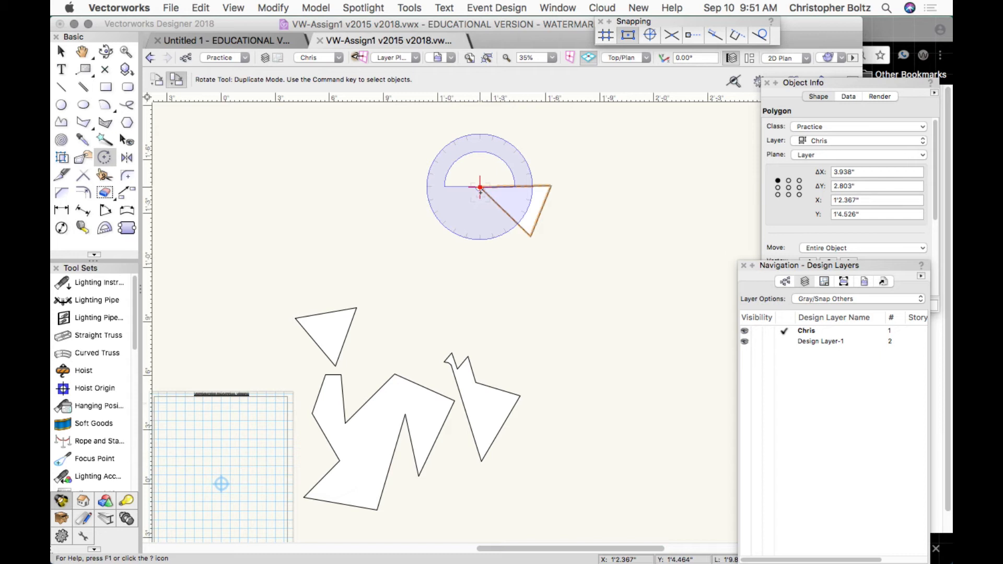
{"action": "left_click", "coordinate": [480, 187]}
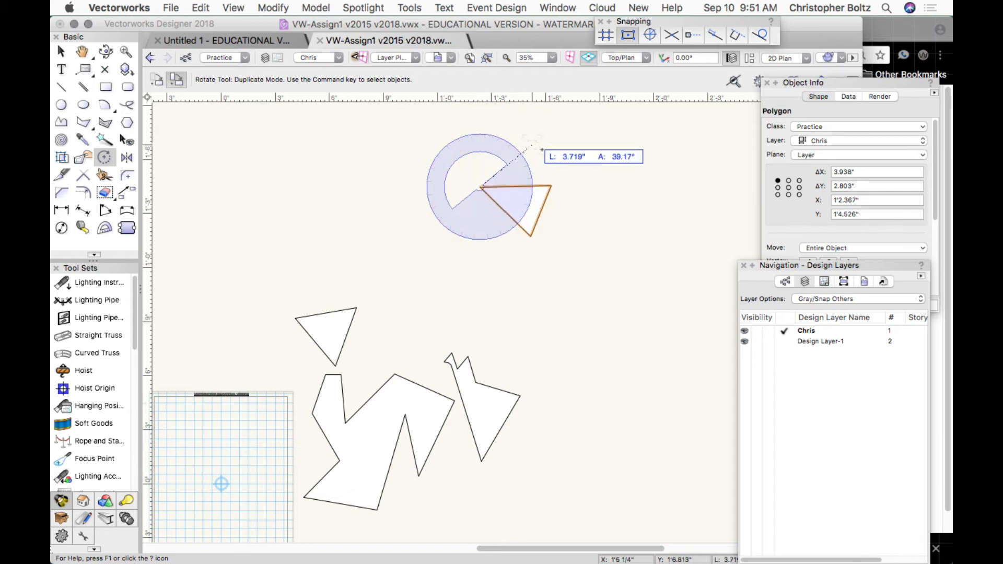
{"action": "left_click", "coordinate": [551, 185]}
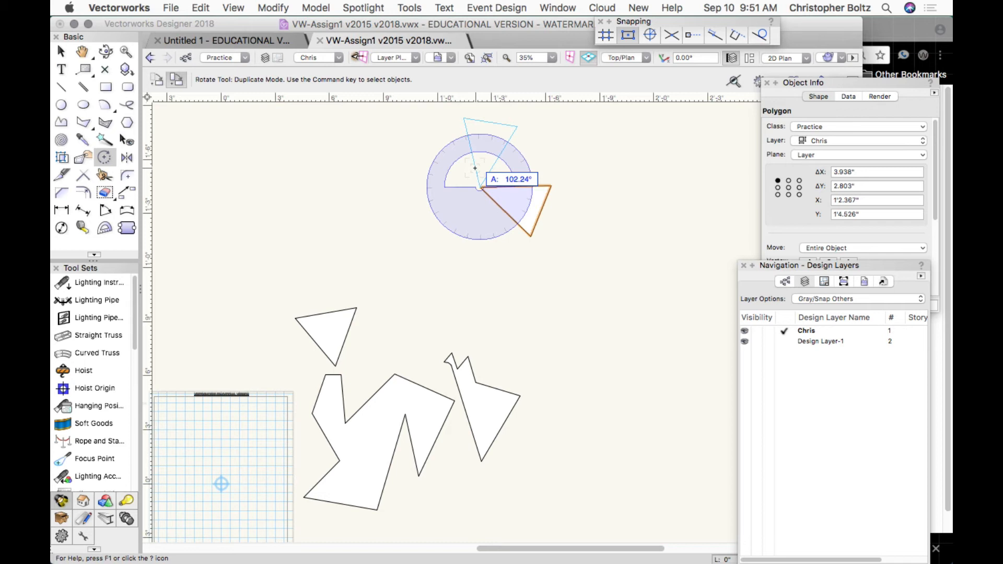
{"action": "left_click", "coordinate": [475, 168]}
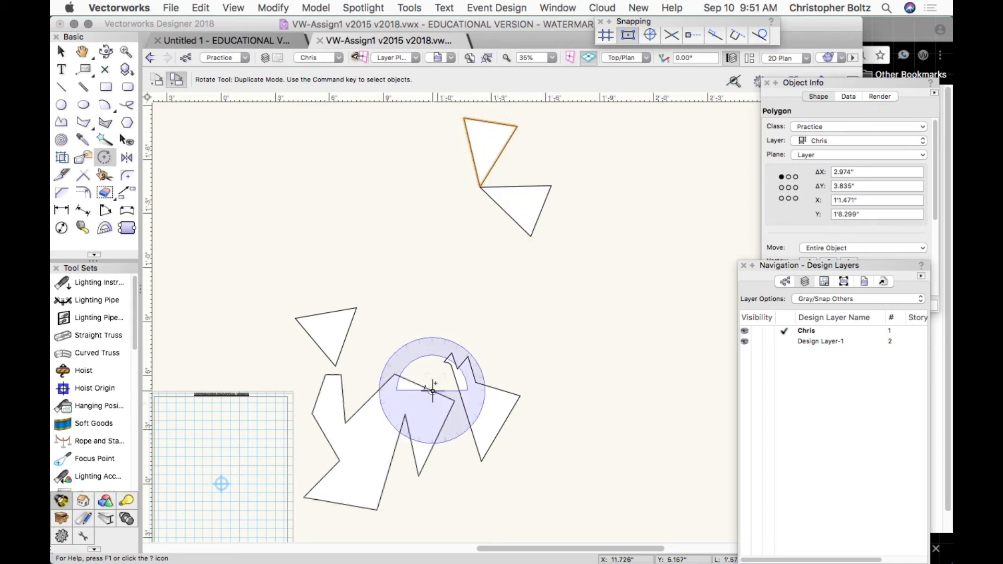
{"action": "left_click", "coordinate": [156, 79]}
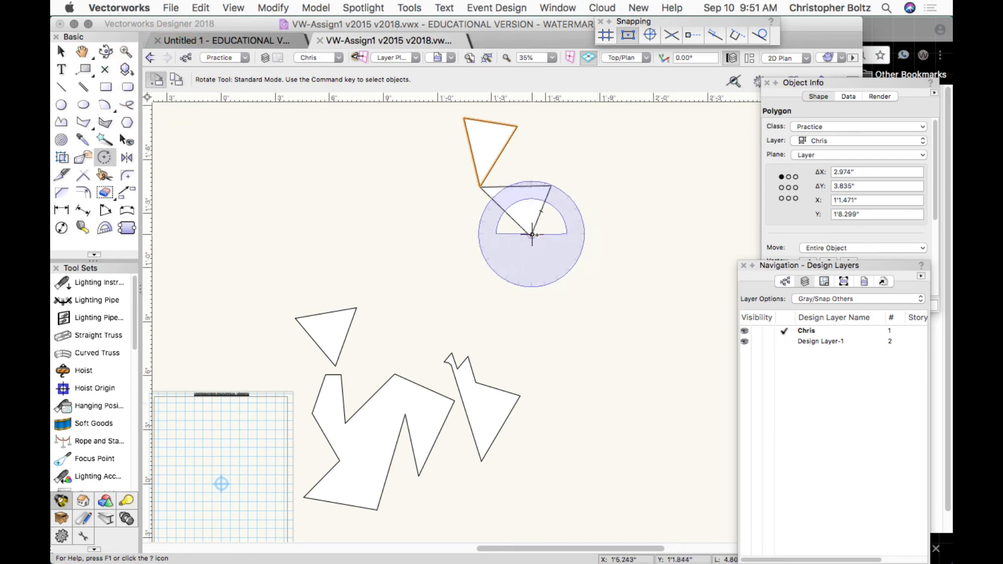
Select the lower triangle and rotate it to a new angle.
{"action": "left_click", "coordinate": [57, 51]}
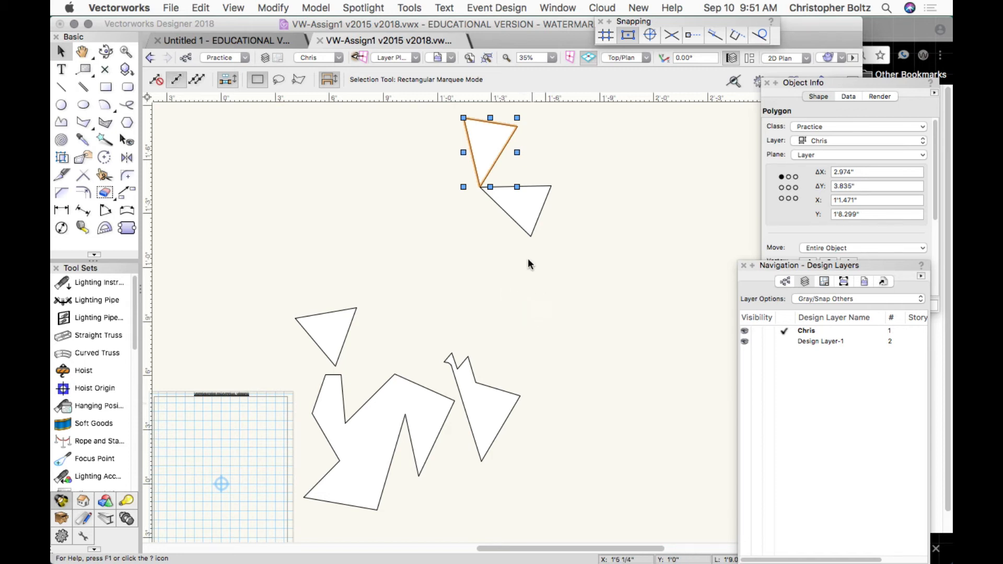
{"action": "left_click", "coordinate": [517, 223]}
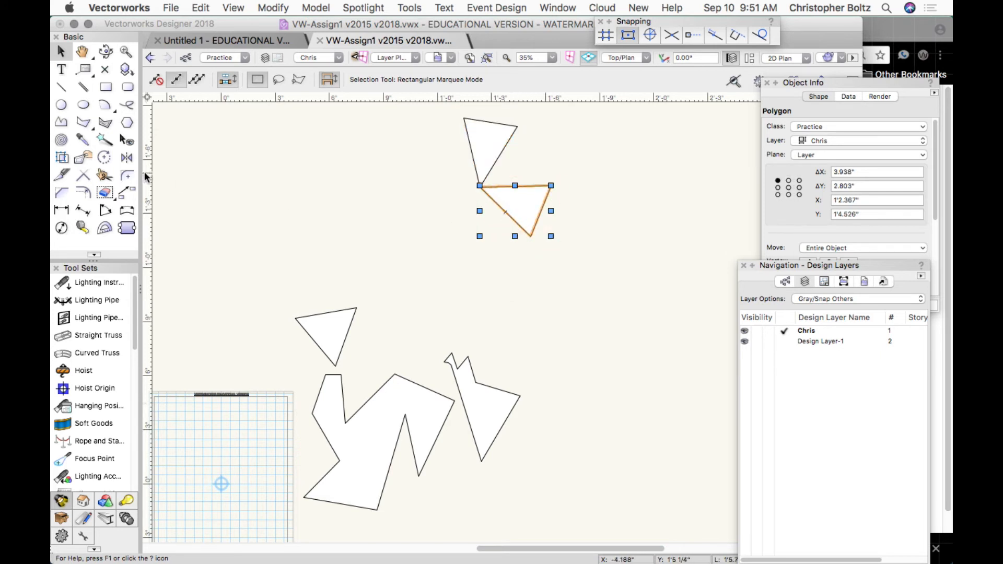
{"action": "left_click", "coordinate": [104, 157]}
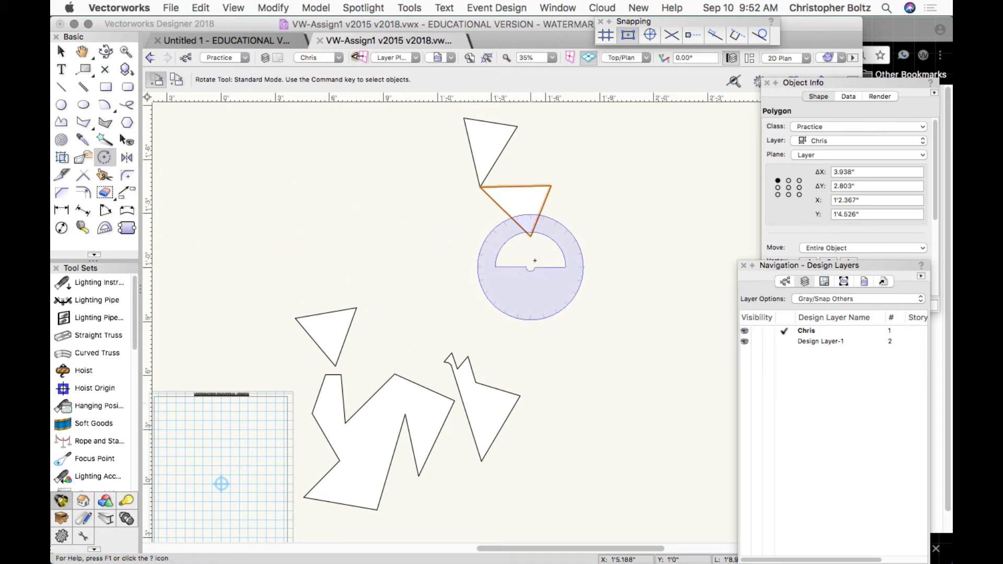
{"action": "left_click", "coordinate": [531, 238]}
{"action": "left_click", "coordinate": [480, 186]}
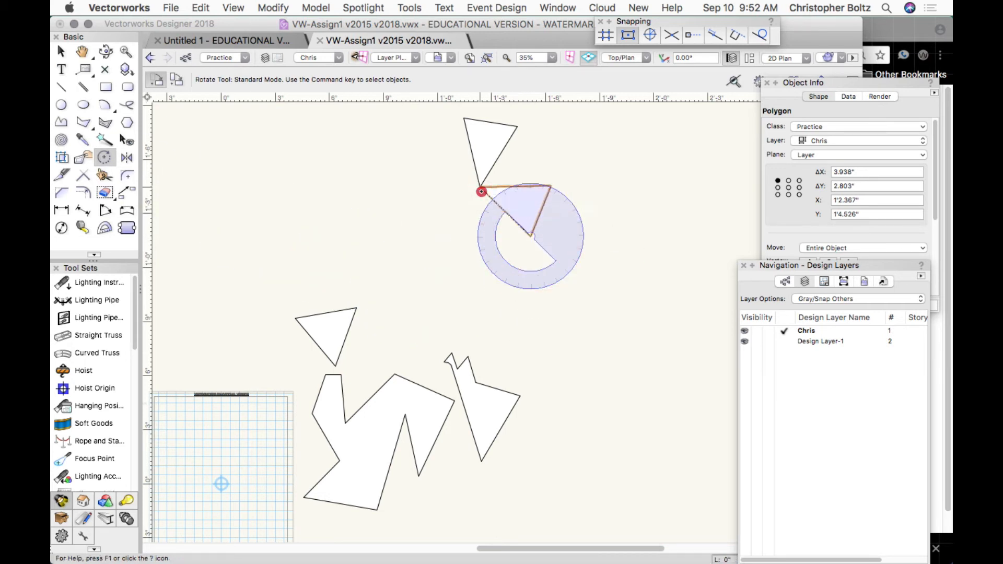
{"action": "left_click", "coordinate": [451, 283]}
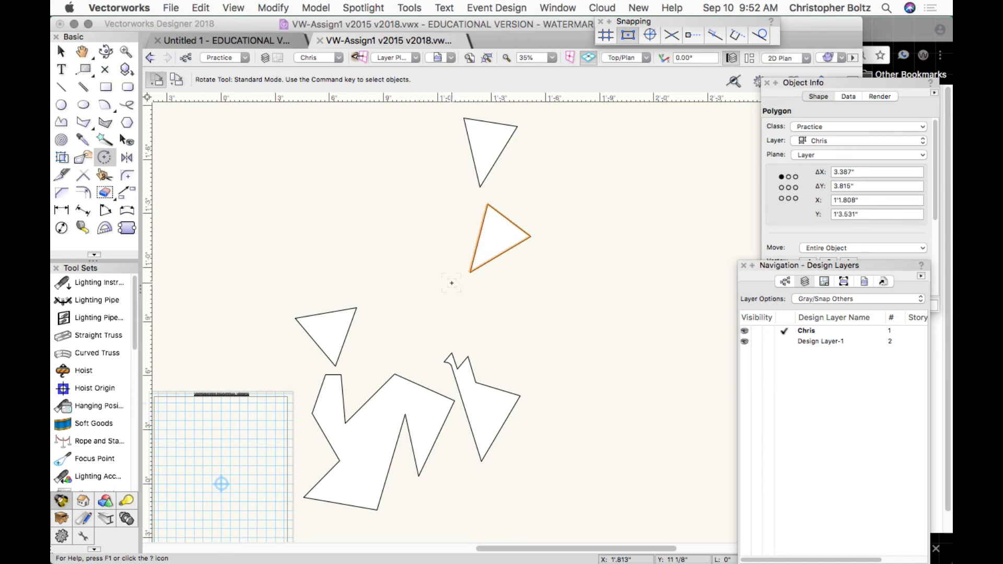
With Snap to Angle on, rotate the triangle about its lower-left corner until its base is horizontal.
{"action": "left_click", "coordinate": [650, 36]}
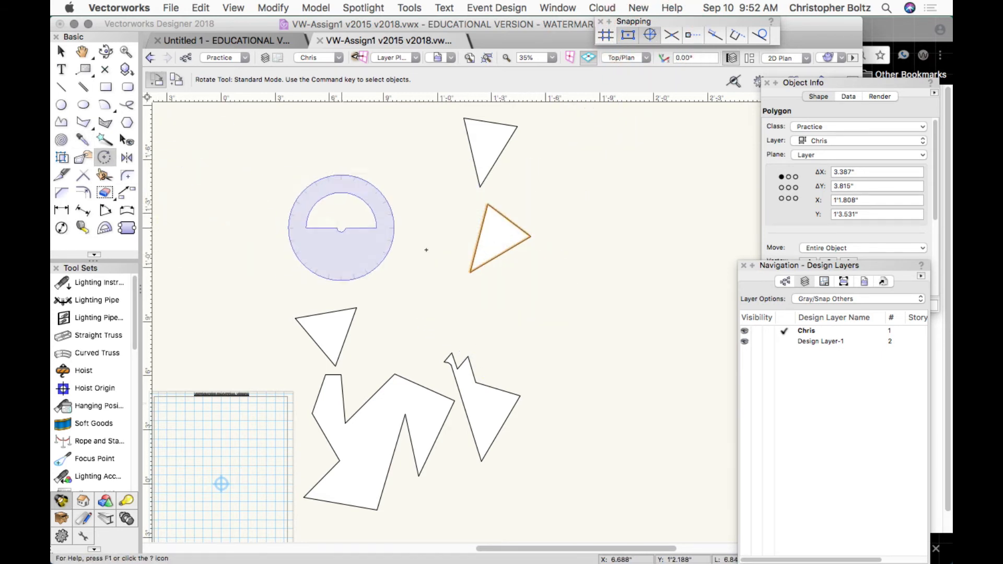
{"action": "left_click", "coordinate": [470, 272]}
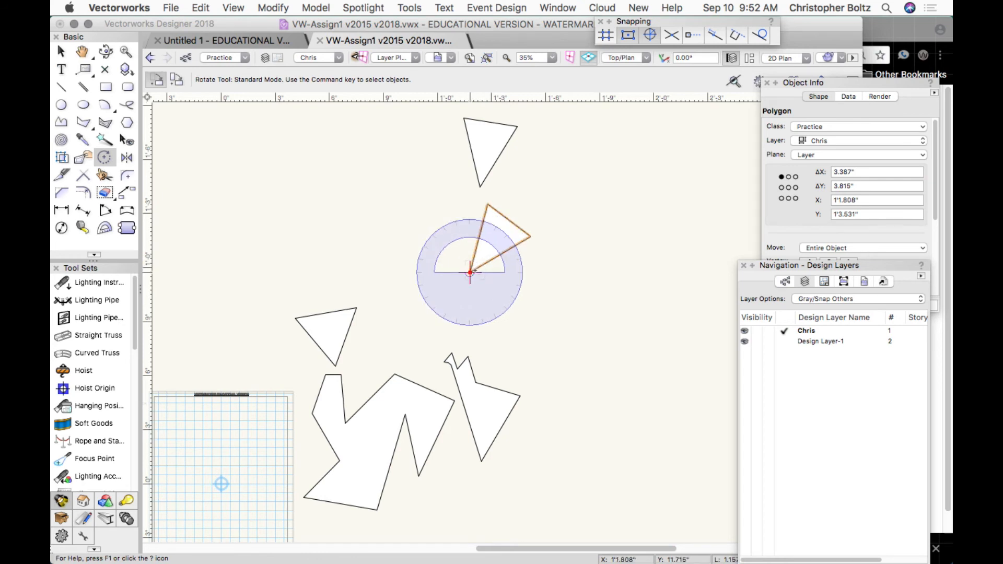
{"action": "left_click", "coordinate": [470, 272]}
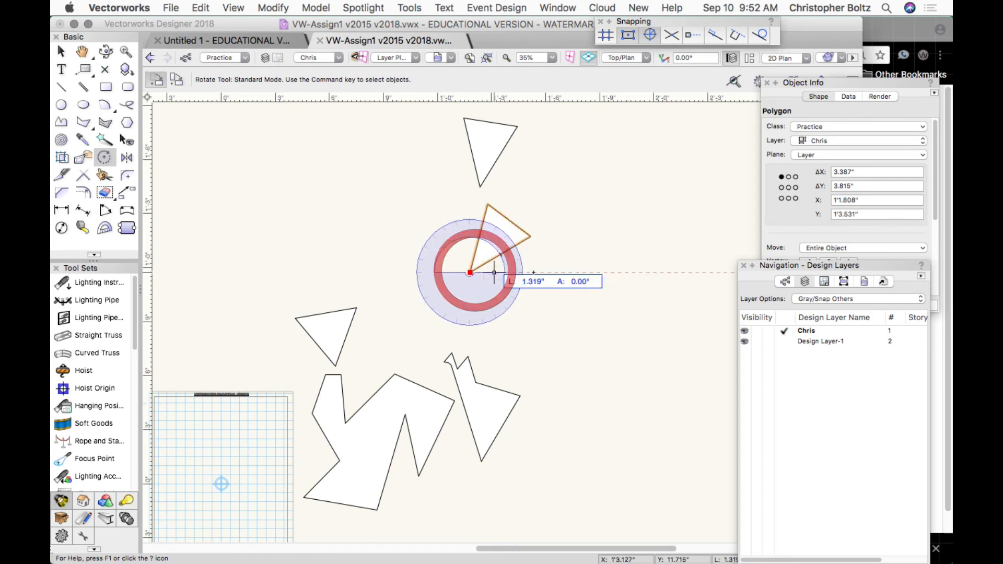
{"action": "left_click", "coordinate": [531, 236]}
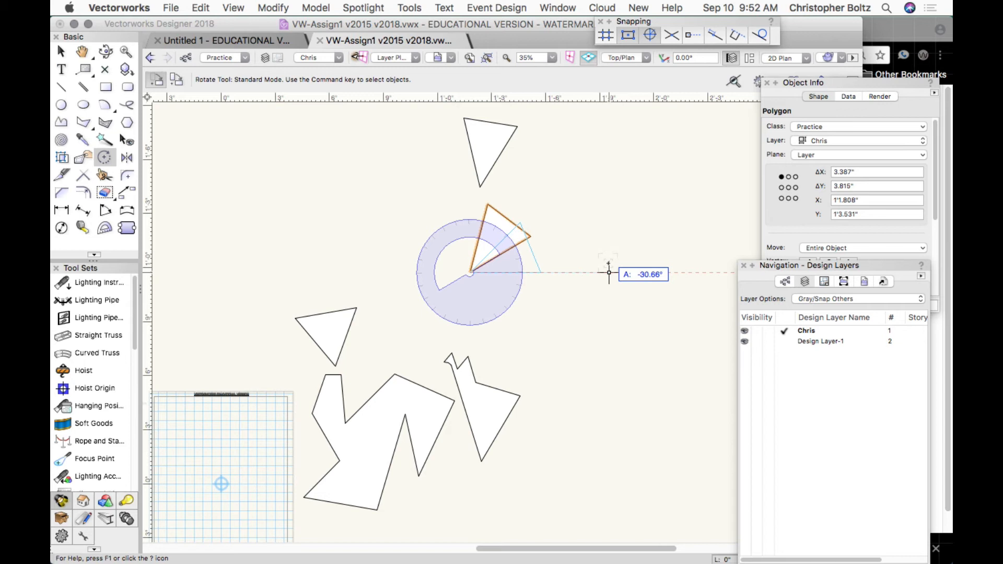
{"action": "left_click", "coordinate": [608, 264]}
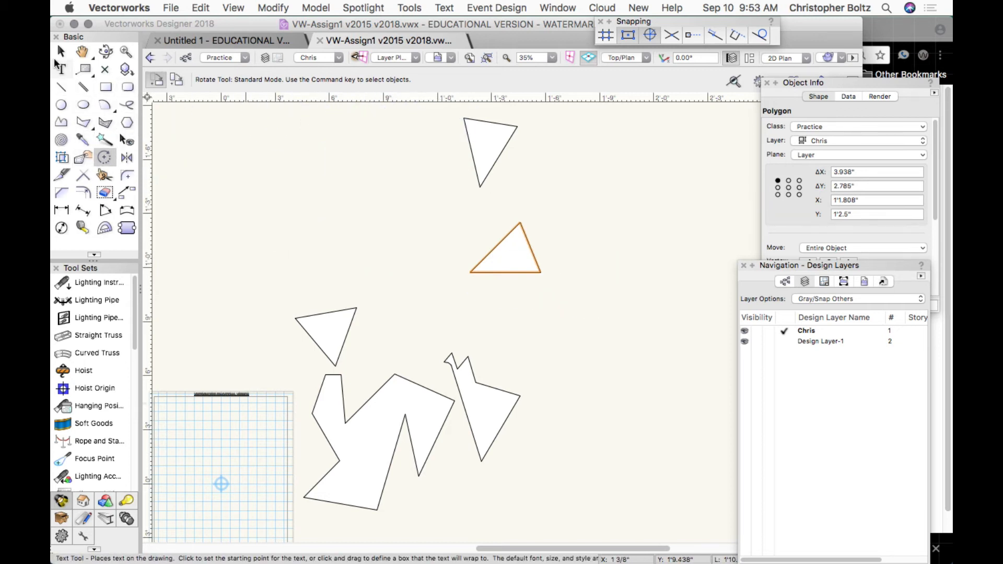
{"action": "left_click", "coordinate": [61, 51]}
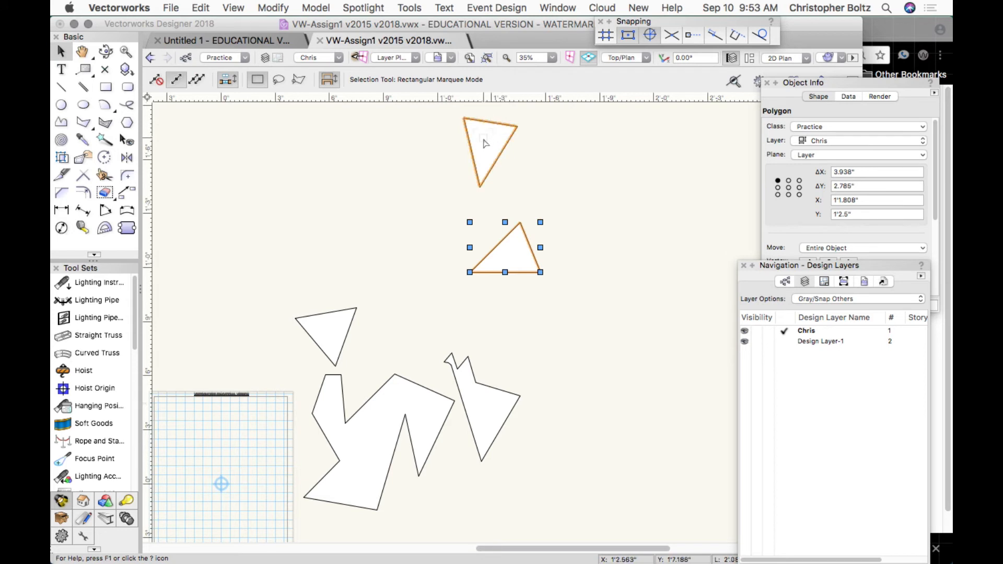
Shift the upper triangle down-left and mirror a duplicate of it to the right.
{"action": "left_click_drag", "start_coordinate": [485, 144], "coordinate": [472, 176]}
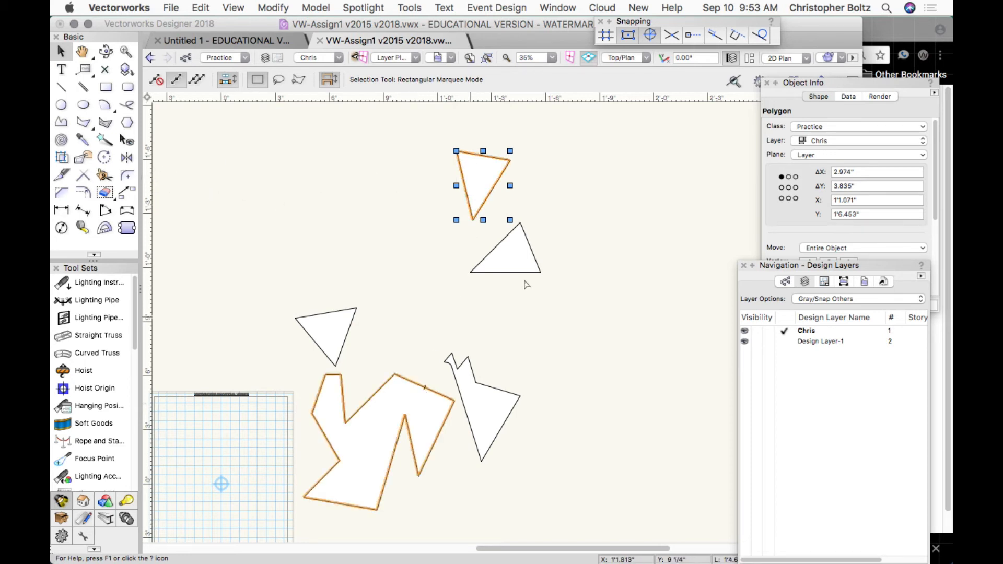
{"action": "left_click", "coordinate": [127, 162]}
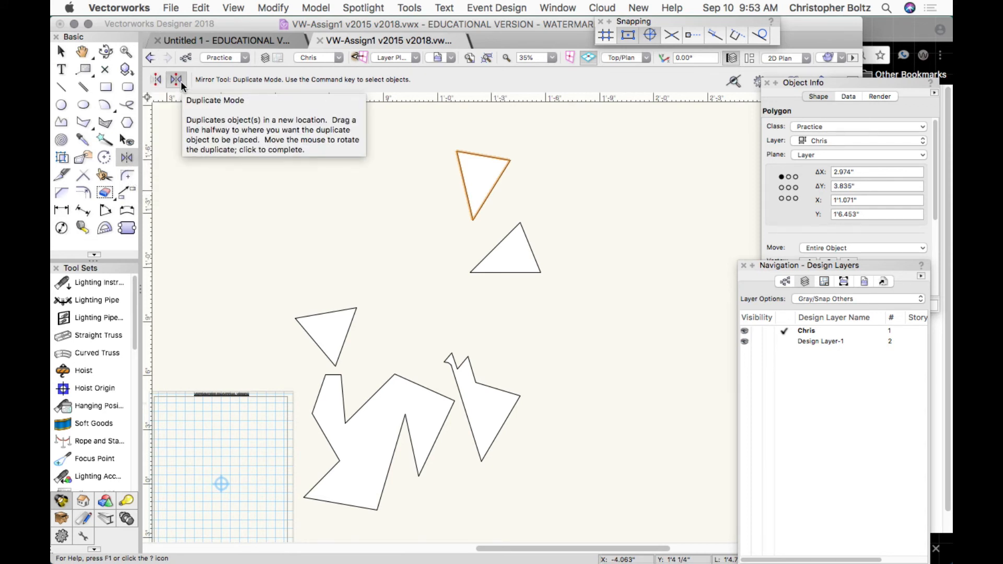
{"action": "left_click", "coordinate": [519, 222]}
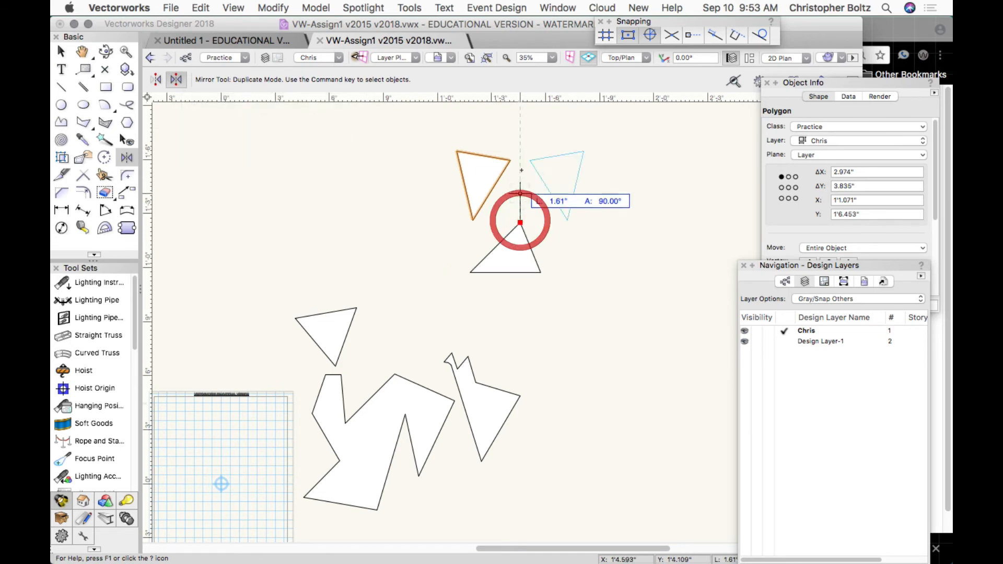
{"action": "left_click", "coordinate": [524, 151]}
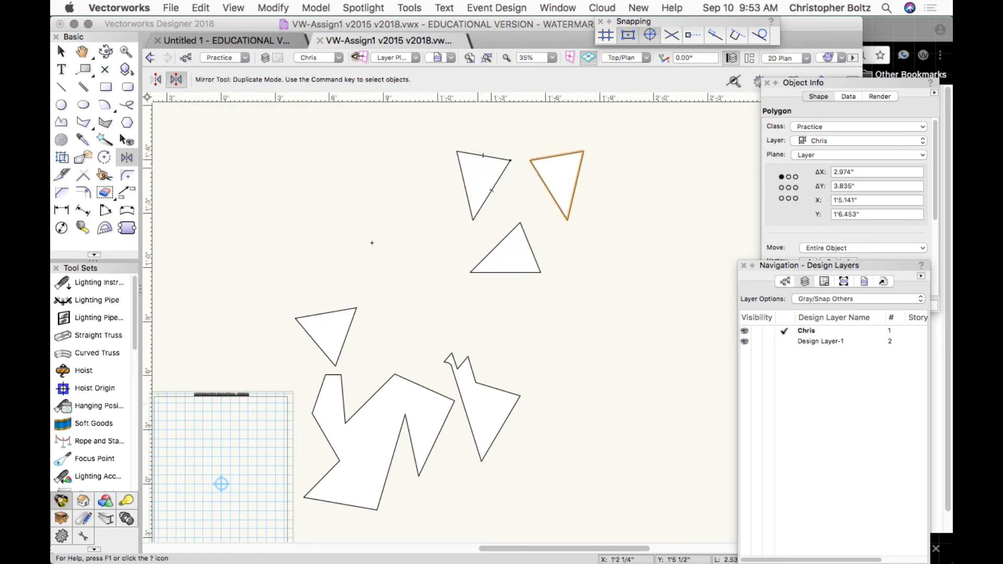
Mirror another triangle copy to the right, then delete the extra mirrored triangle.
{"action": "left_click", "coordinate": [82, 124]}
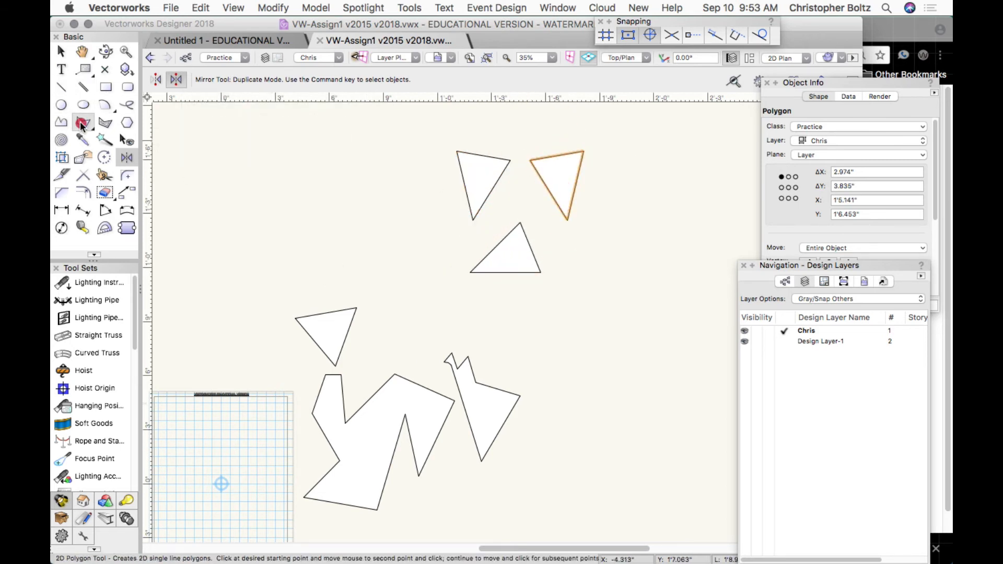
{"action": "left_click", "coordinate": [127, 158]}
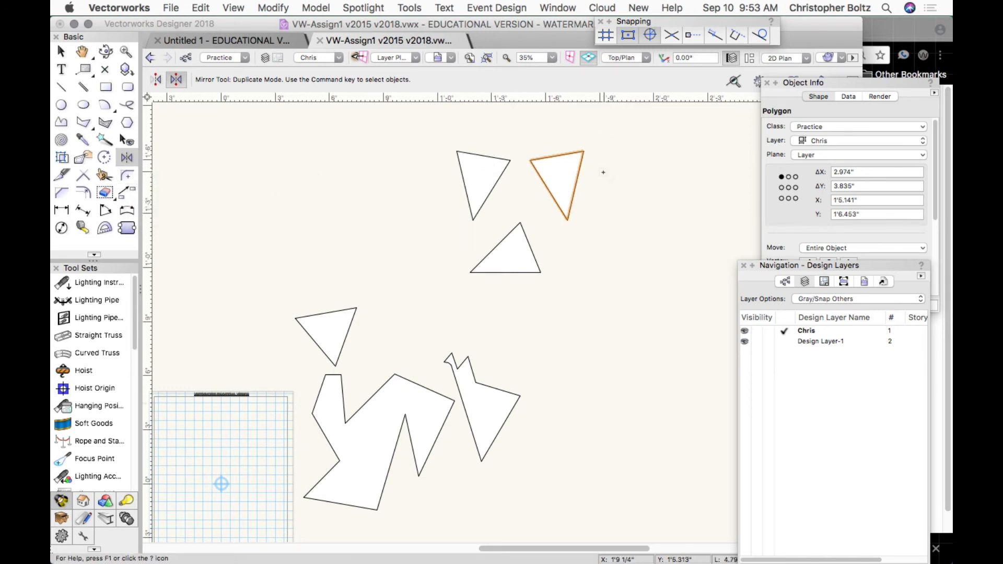
{"action": "left_click", "coordinate": [579, 136]}
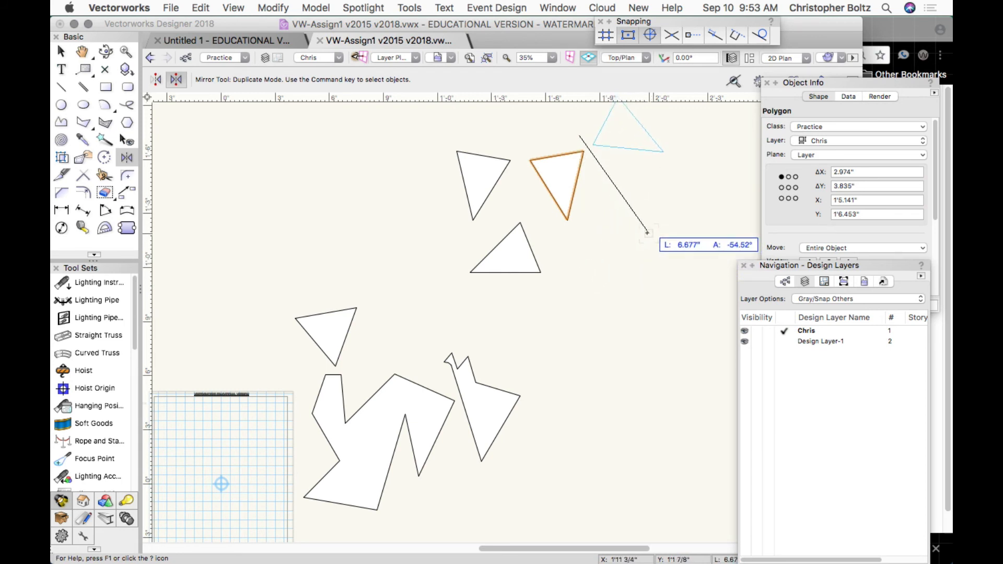
{"action": "left_click", "coordinate": [631, 258]}
{"action": "key", "text": "x"}
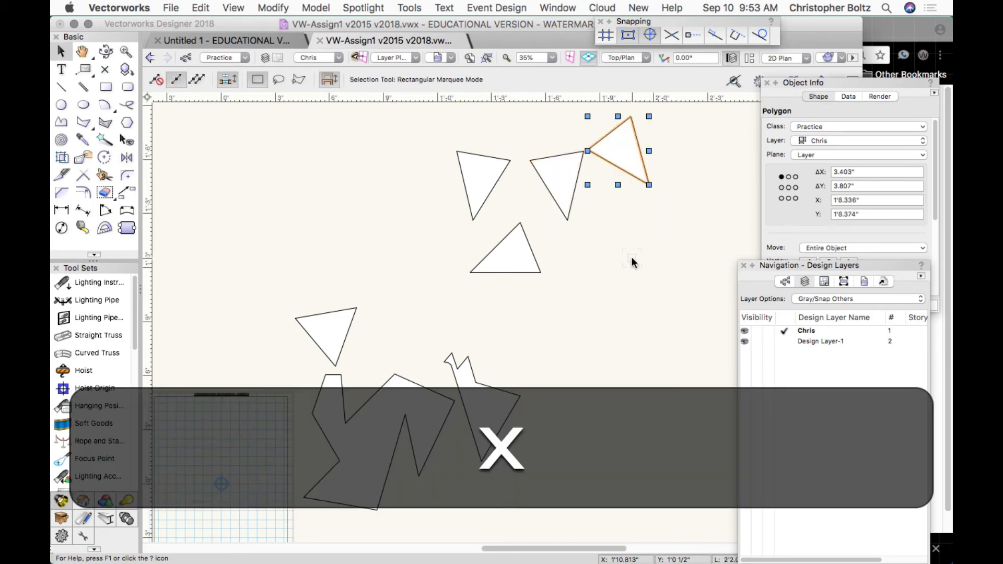
{"action": "key", "text": "BackSpace"}
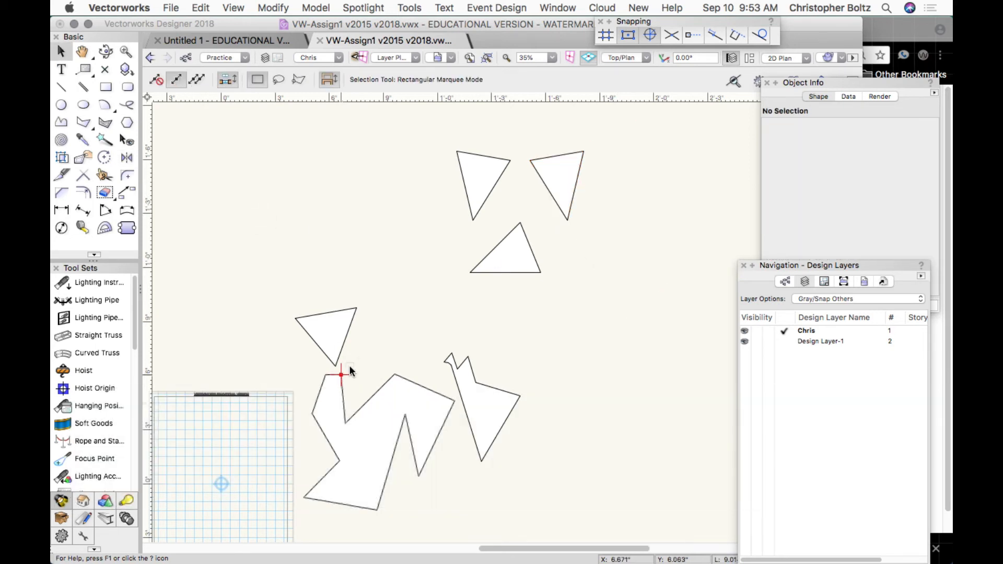
Draw a seven-cornered jagged mouth polygon below the nose.
{"action": "left_click", "coordinate": [83, 122]}
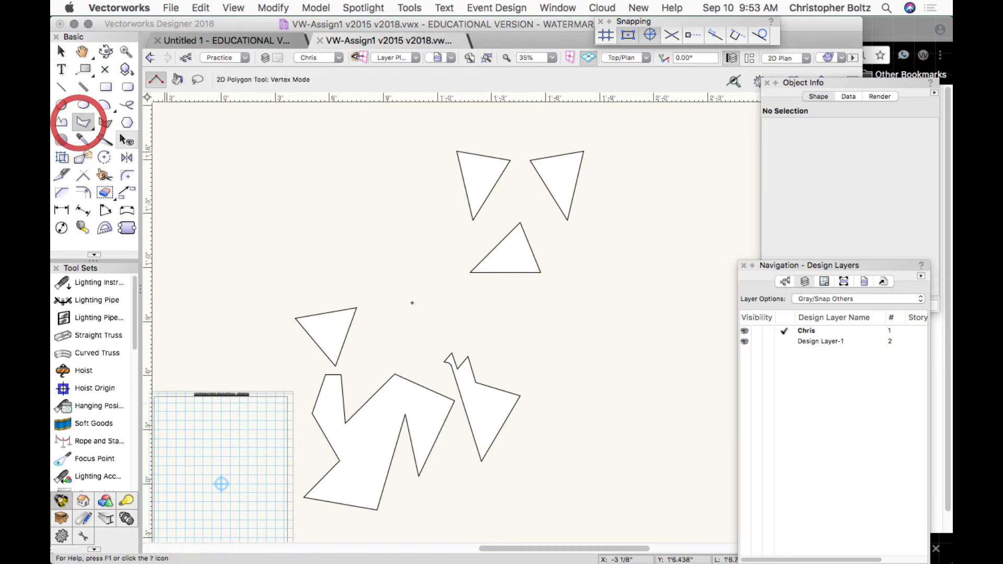
{"action": "left_click", "coordinate": [451, 275]}
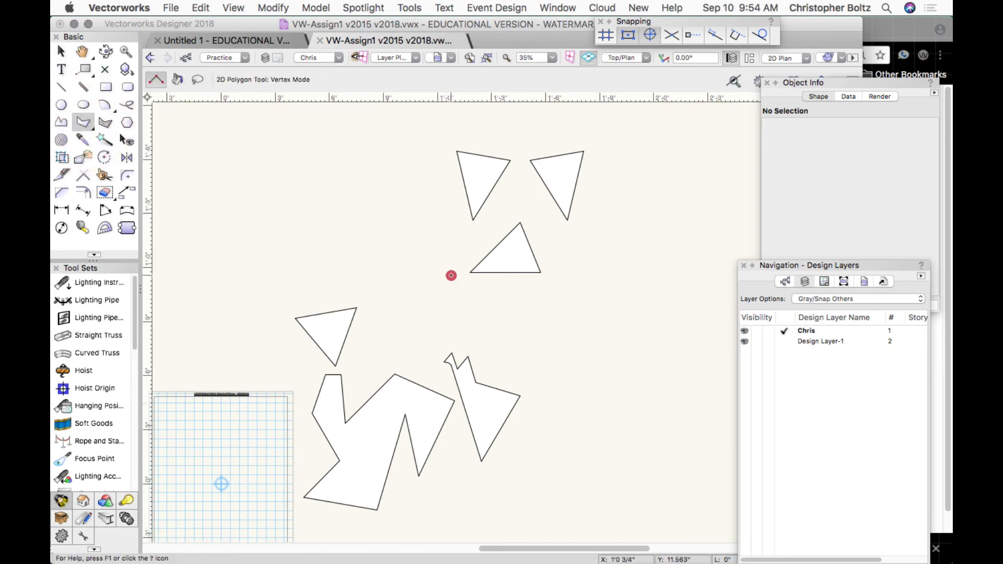
{"action": "left_click", "coordinate": [477, 301]}
{"action": "left_click", "coordinate": [519, 301]}
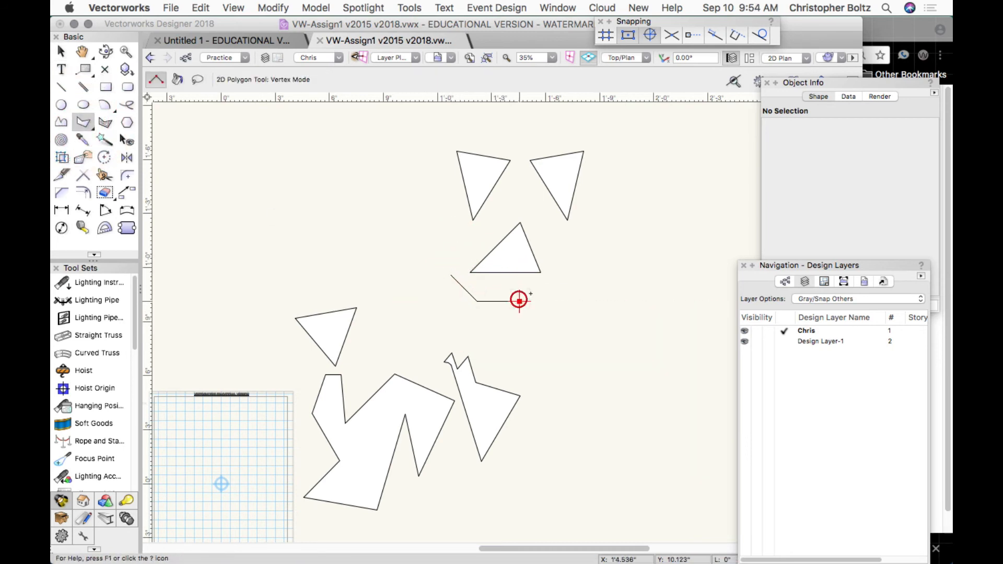
{"action": "left_click", "coordinate": [565, 274]}
{"action": "left_click", "coordinate": [565, 346]}
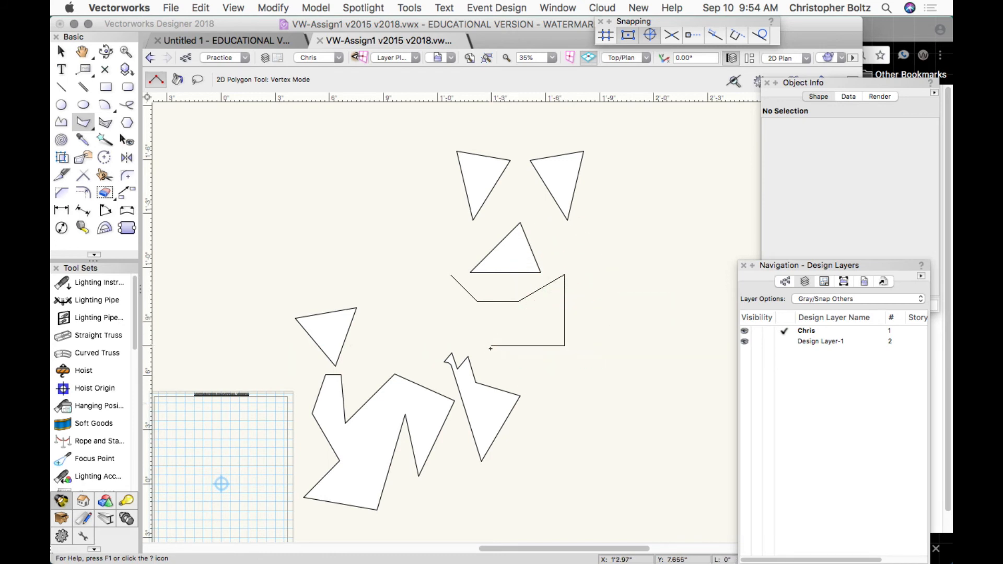
{"action": "left_click", "coordinate": [491, 345]}
{"action": "left_click", "coordinate": [438, 316]}
{"action": "left_click", "coordinate": [451, 275]}
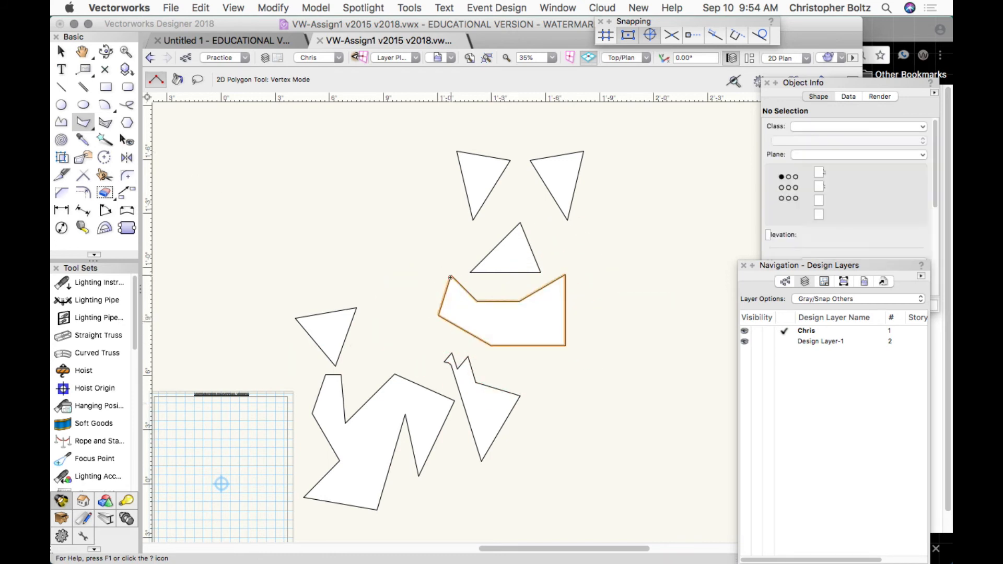
Draw a 7.489-inch-radius circle centred on the nose around the face and send it to the back.
{"action": "left_click", "coordinate": [61, 105]}
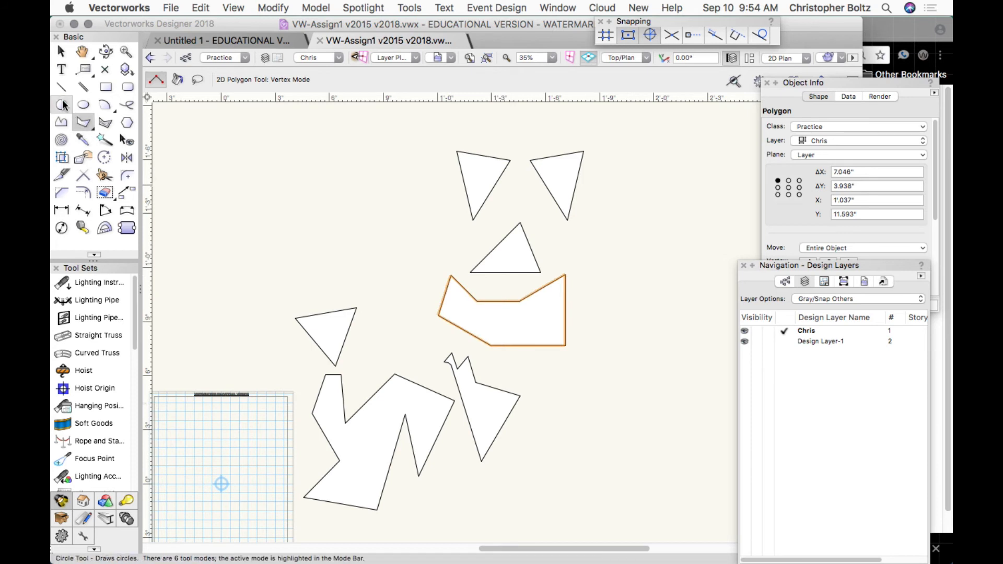
{"action": "left_click", "coordinate": [530, 248]}
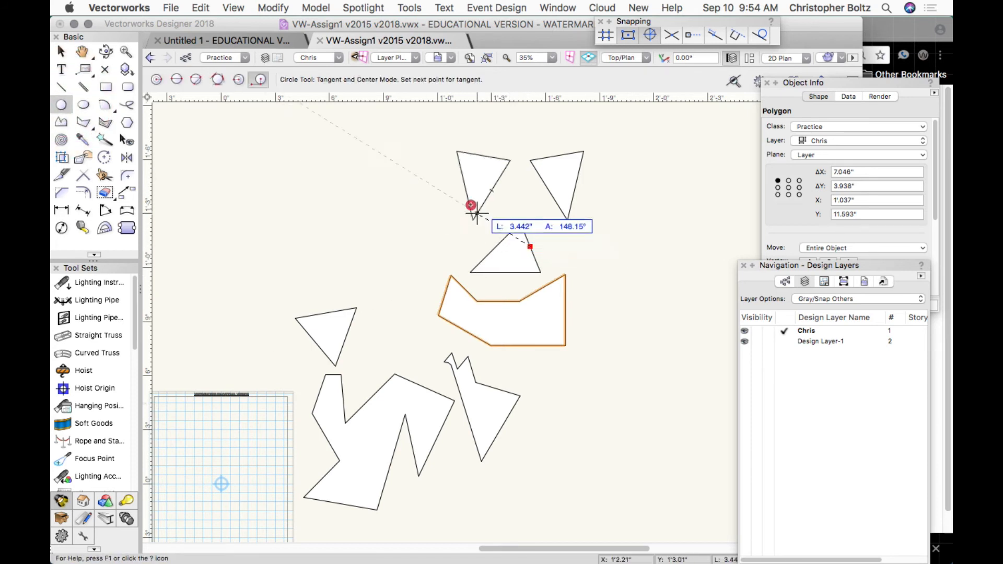
{"action": "key", "text": "Escape"}
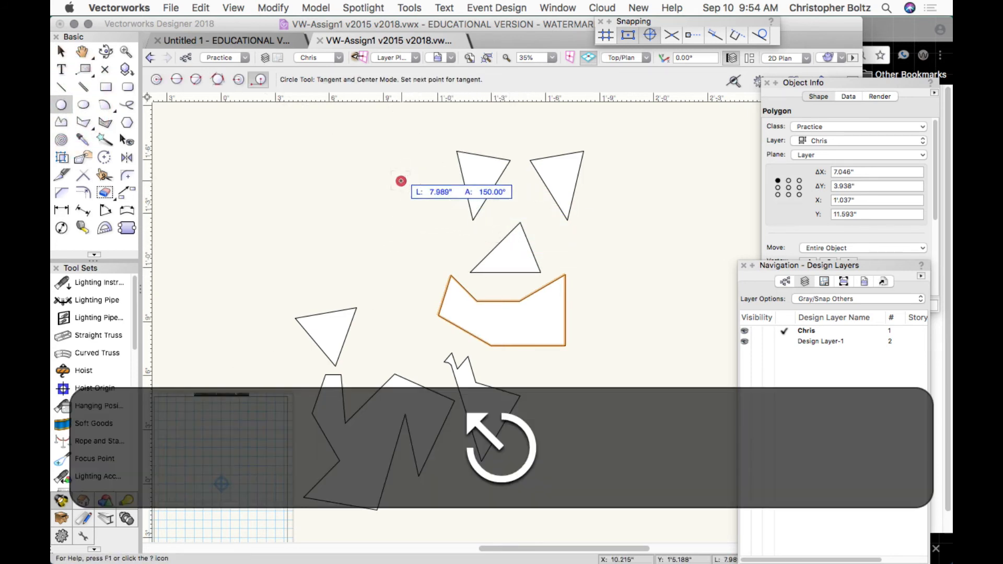
{"action": "left_click", "coordinate": [399, 179]}
{"action": "left_click", "coordinate": [156, 79]}
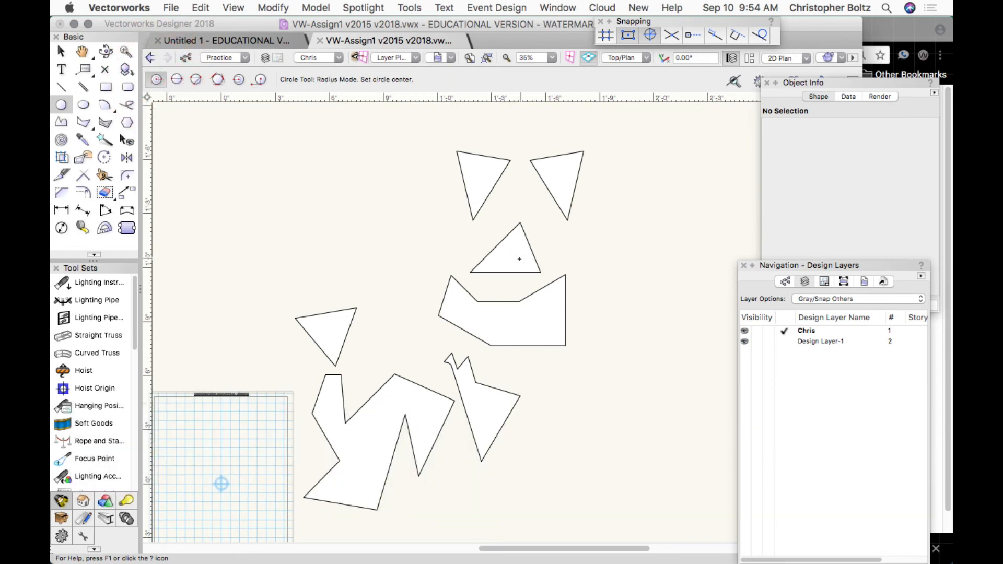
{"action": "left_click", "coordinate": [513, 255]}
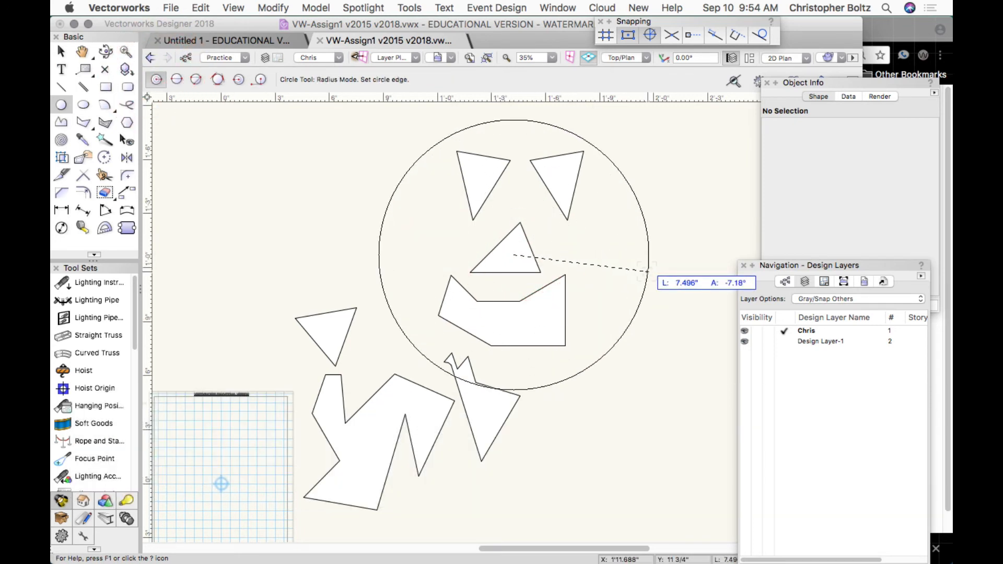
{"action": "left_click", "coordinate": [647, 271]}
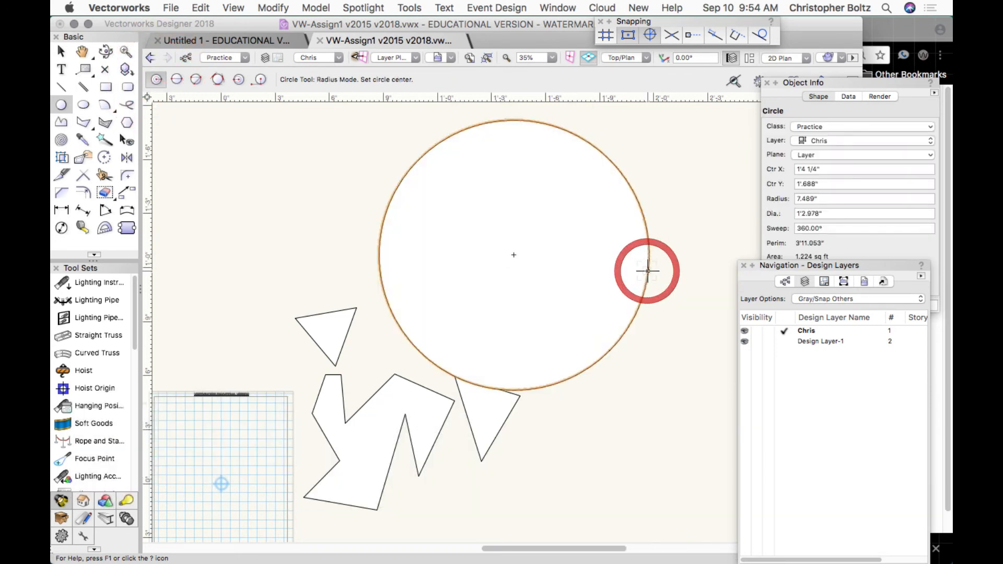
{"action": "left_click", "coordinate": [277, 8]}
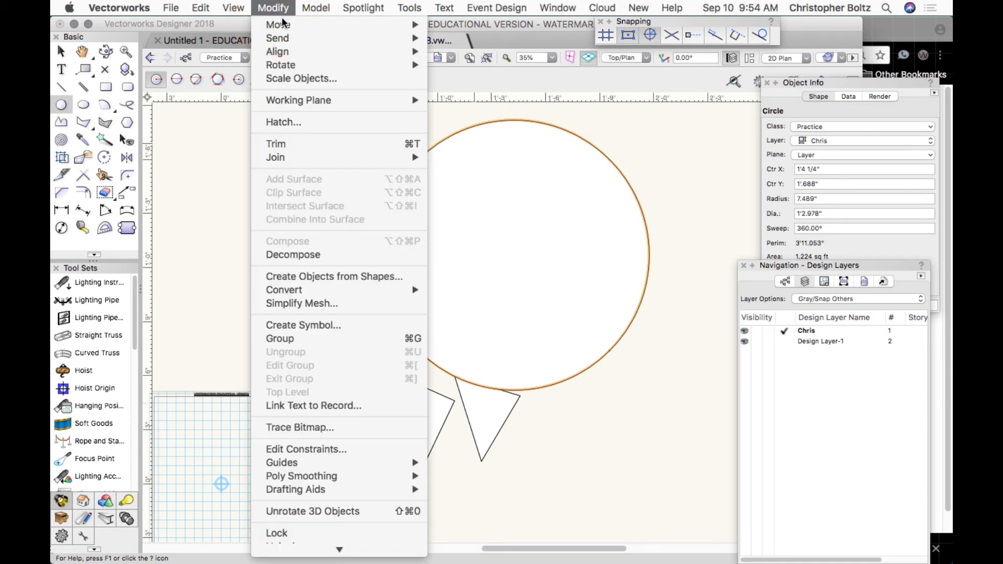
{"action": "mouse_move", "coordinate": [279, 41]}
{"action": "left_click", "coordinate": [472, 65]}
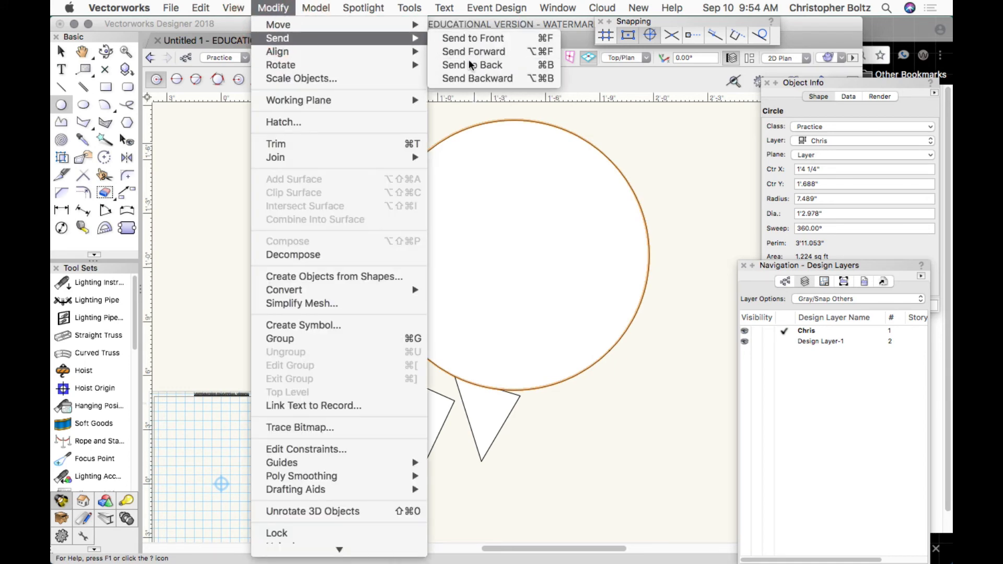
Delete the stray left triangle and the two jagged polygons below the circle.
{"action": "key", "text": "x"}
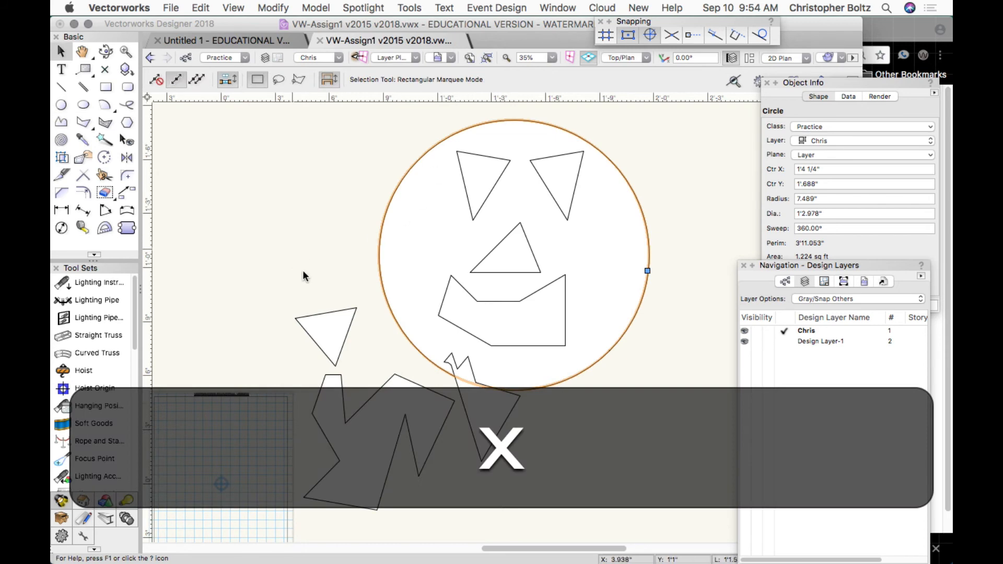
{"action": "left_click", "coordinate": [339, 311]}
{"action": "key", "text": "BackSpace"}
{"action": "left_click", "coordinate": [339, 380]}
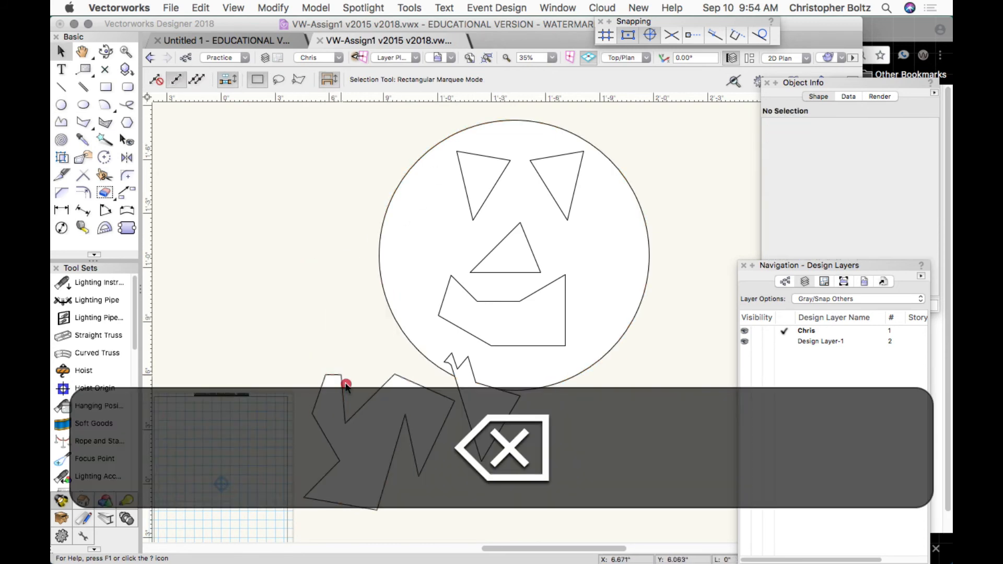
{"action": "key", "text": "BackSpace"}
{"action": "left_click", "coordinate": [497, 427]}
{"action": "key", "text": "BackSpace"}
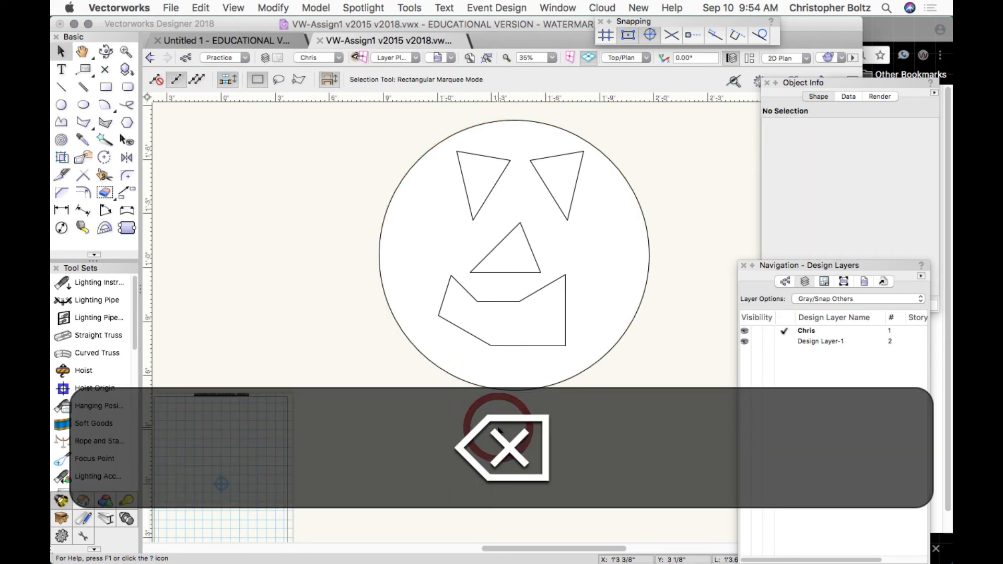
Draw a 0.98 by 1.697 inch stem rectangle rising from the top of the circle.
{"action": "key", "text": "h"}
{"action": "left_click_drag", "start_coordinate": [380, 189], "coordinate": [372, 311]}
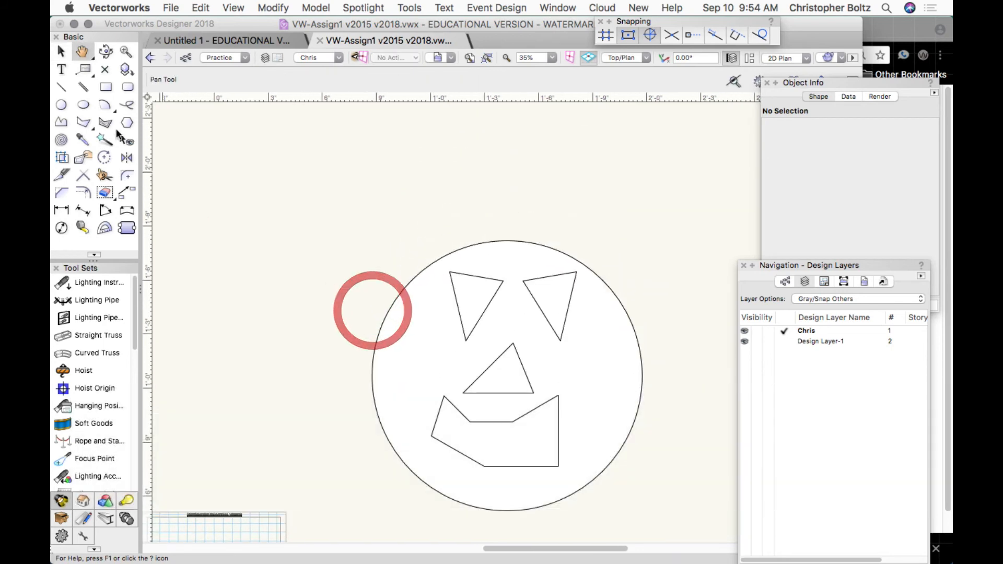
{"action": "left_click", "coordinate": [106, 86]}
{"action": "left_click", "coordinate": [506, 241]}
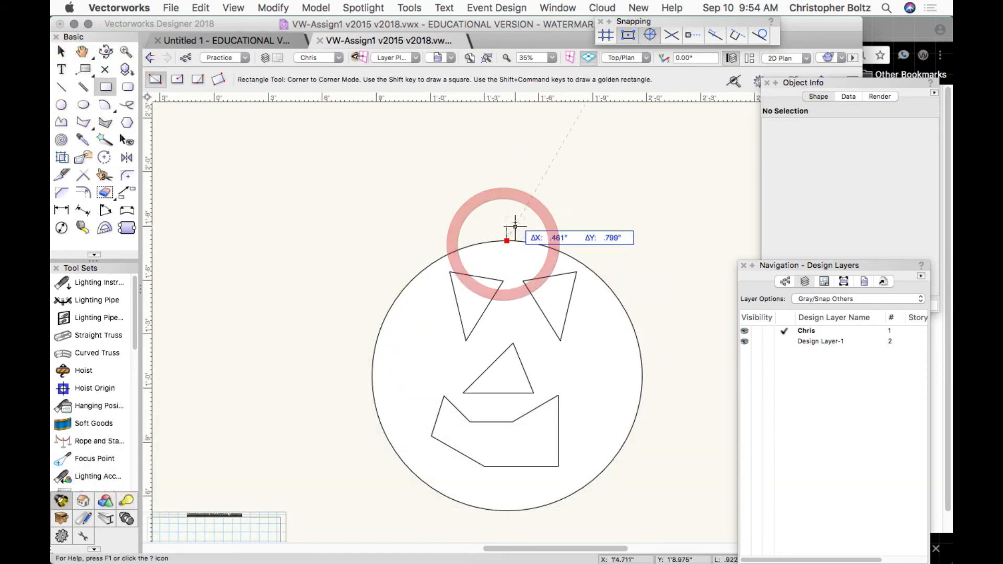
{"action": "left_click", "coordinate": [515, 208]}
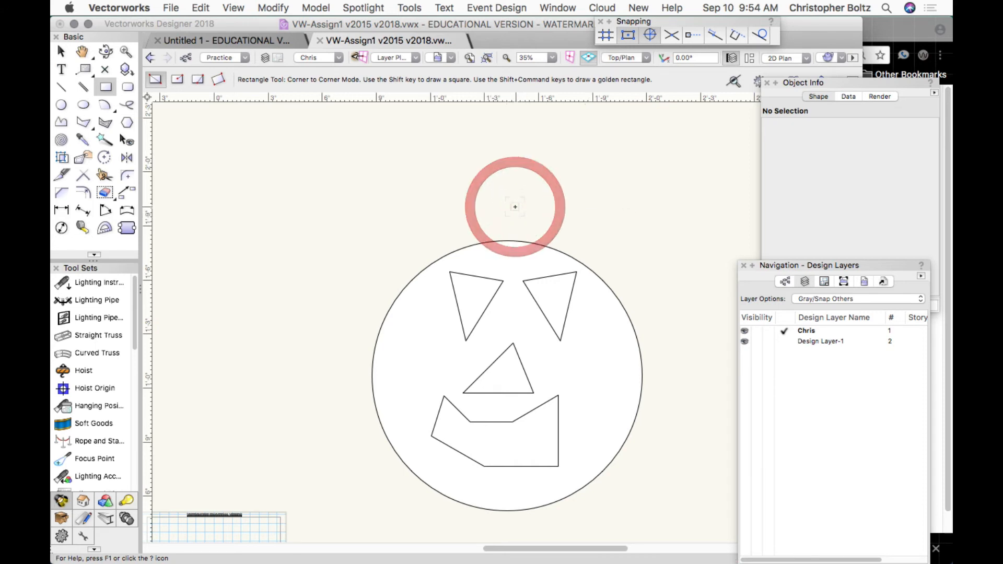
{"action": "left_click", "coordinate": [506, 240]}
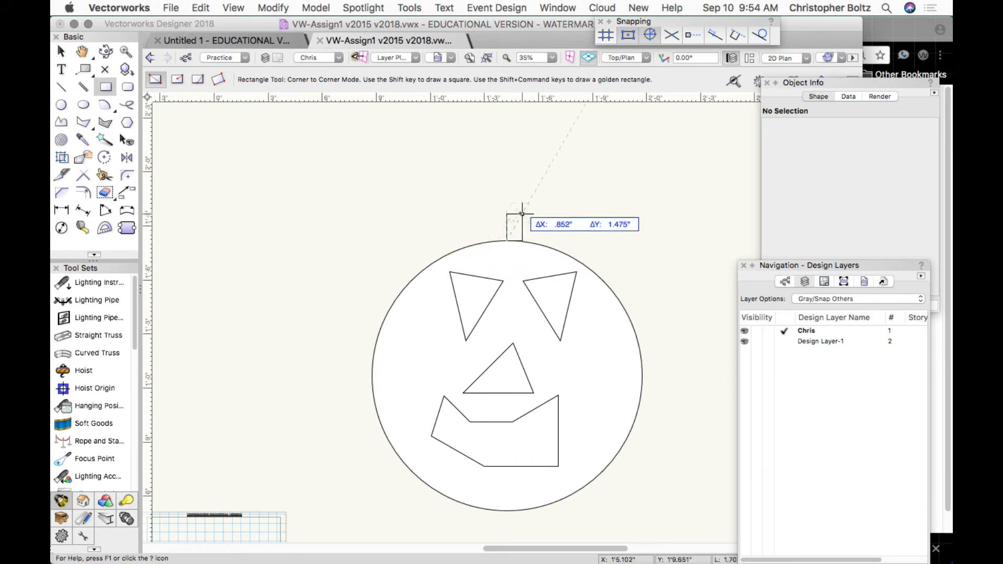
{"action": "left_click", "coordinate": [524, 210]}
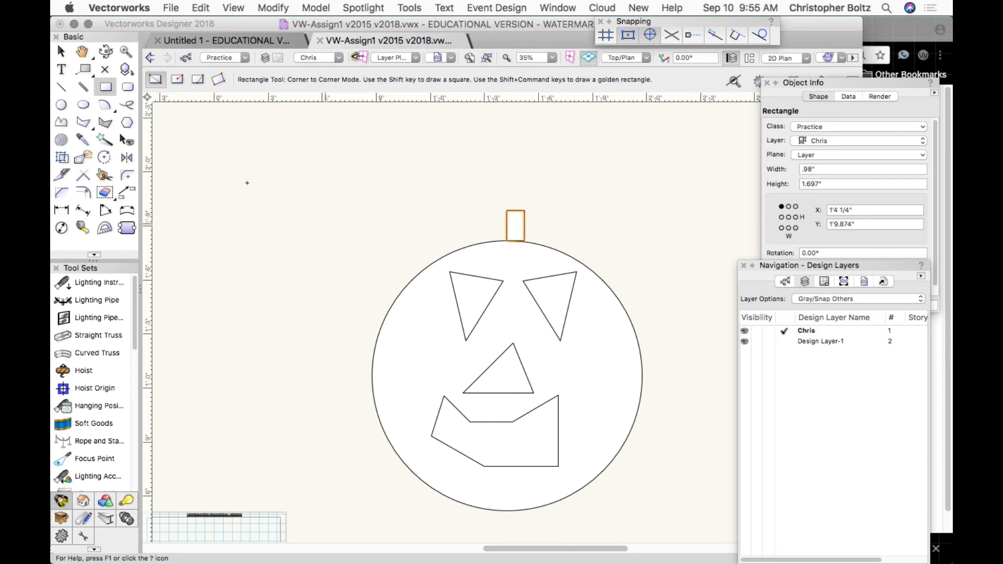
{"action": "left_click", "coordinate": [61, 86]}
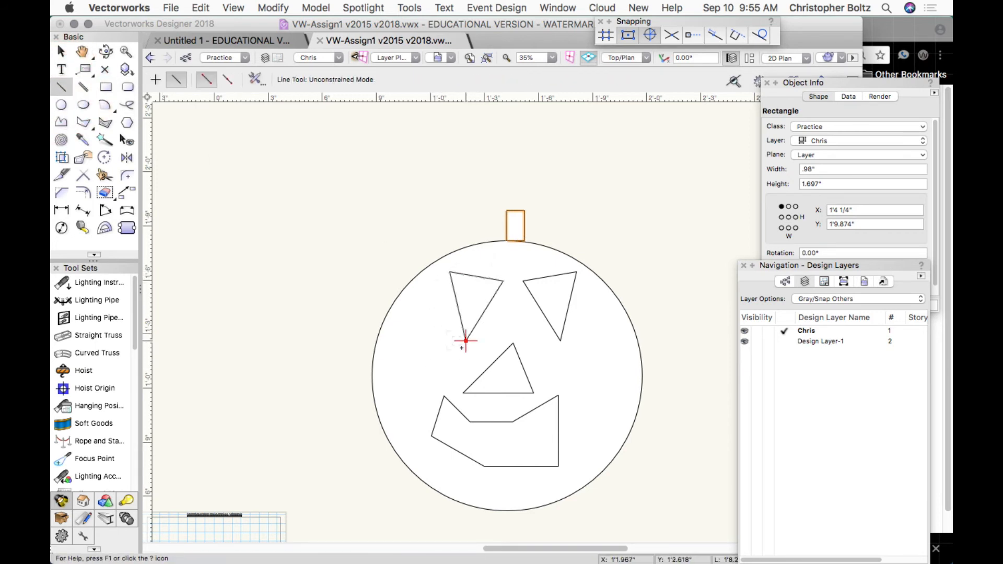
Draw four whisker lines from the nose, two fanning left and two fanning right.
{"action": "left_click", "coordinate": [487, 368]}
{"action": "left_click", "coordinate": [403, 335]}
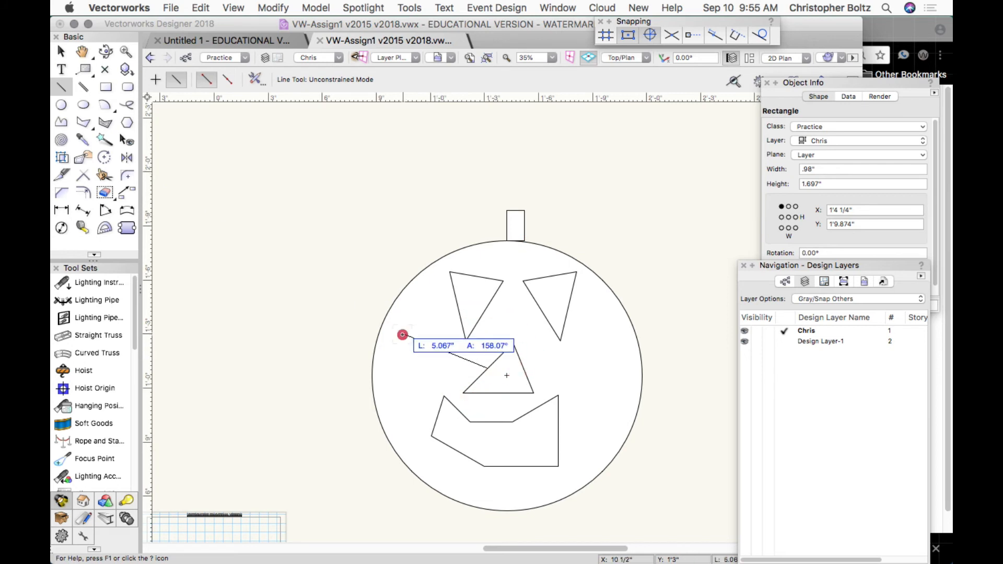
{"action": "left_click", "coordinate": [487, 368]}
{"action": "left_click", "coordinate": [392, 383]}
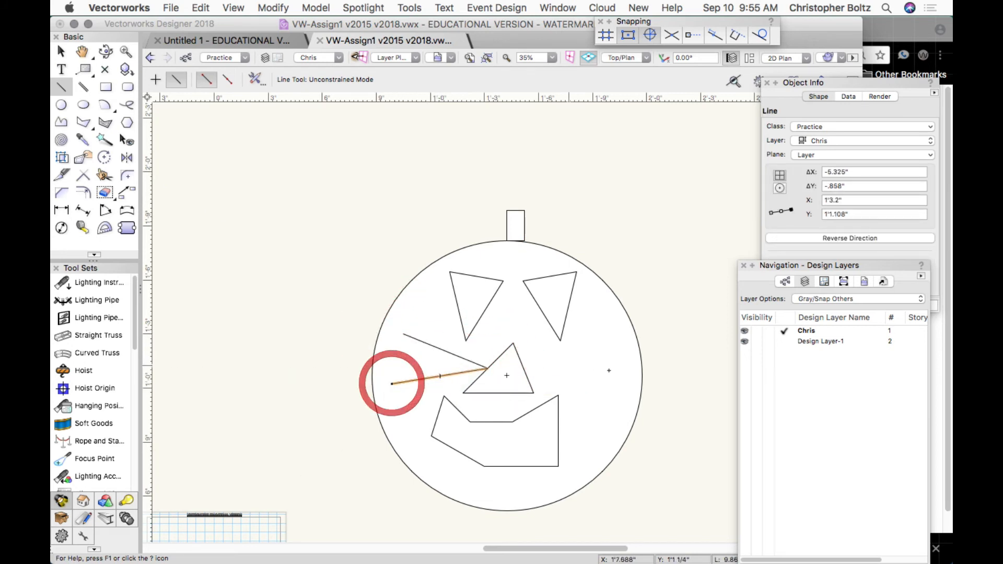
{"action": "left_click", "coordinate": [524, 368]}
{"action": "left_click", "coordinate": [594, 339]}
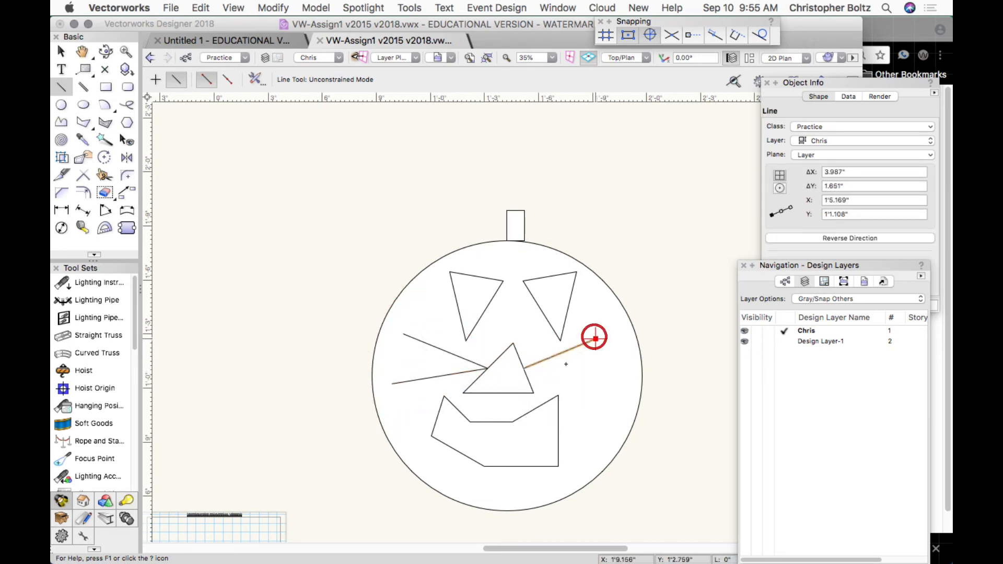
{"action": "left_click", "coordinate": [523, 368]}
{"action": "left_click", "coordinate": [620, 382]}
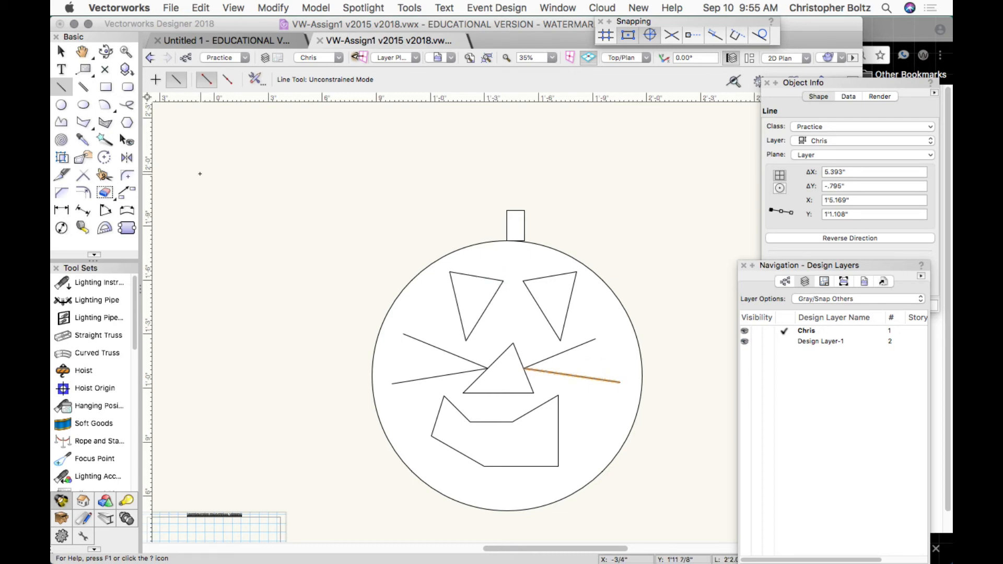
{"action": "left_click", "coordinate": [81, 51]}
Pan and zoom to bring the assignment page and its instruction text into view.
{"action": "left_click_drag", "start_coordinate": [266, 365], "coordinate": [537, 131]}
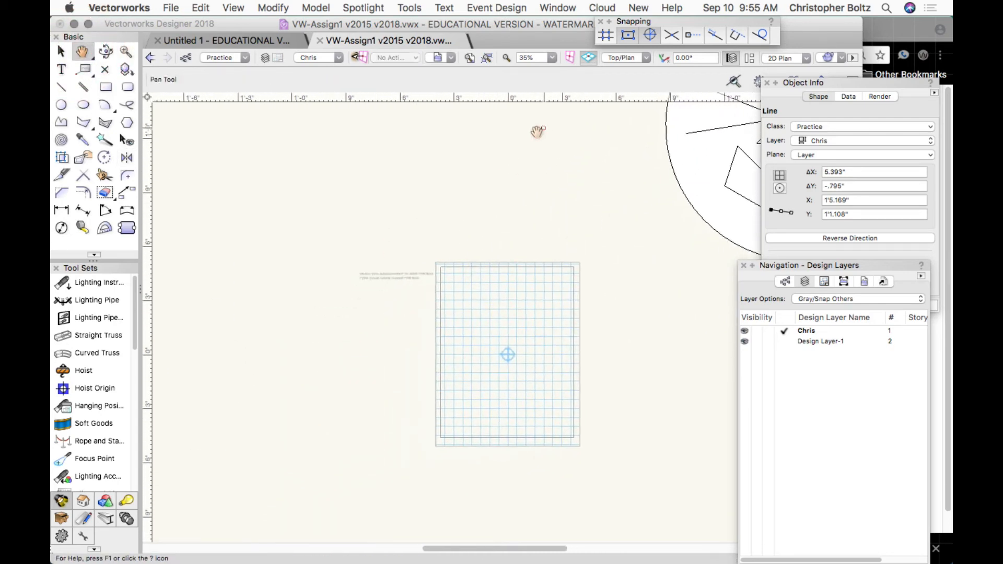
{"action": "left_click_drag", "start_coordinate": [383, 293], "coordinate": [335, 280]}
{"action": "scroll", "coordinate": [349, 260], "scroll_direction": "up", "scroll_amount": 5}
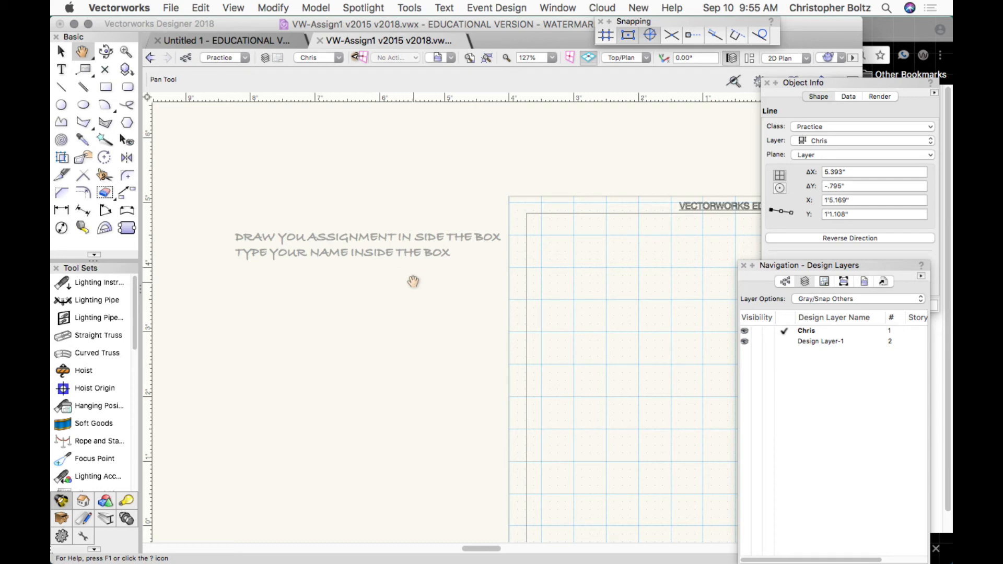
{"action": "scroll", "coordinate": [483, 288], "scroll_direction": "down", "scroll_amount": 5}
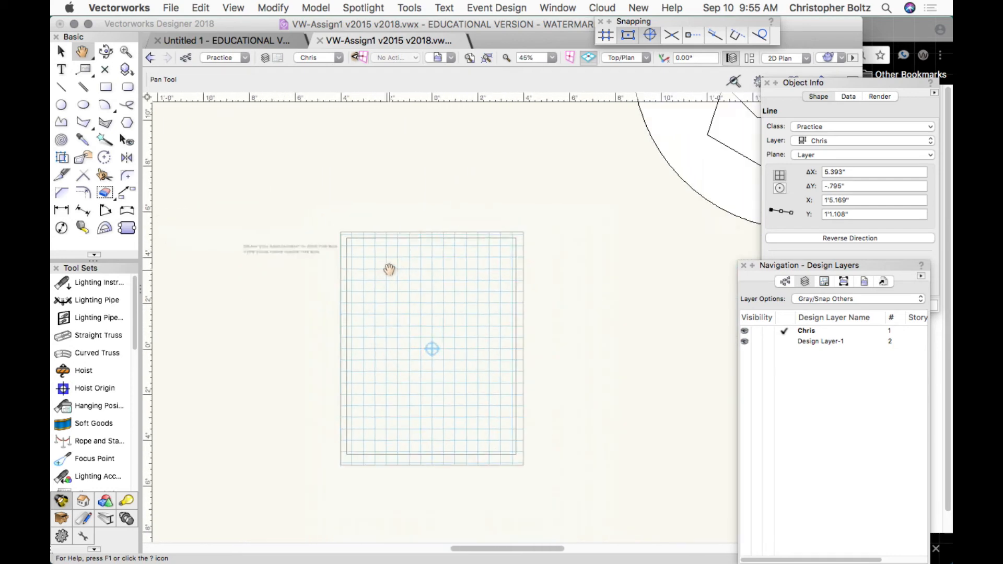
{"action": "scroll", "coordinate": [389, 269], "scroll_direction": "down", "scroll_amount": 2}
Marquee-select the whole jack-o'-lantern drawing and delete it, then zoom in on the page box.
{"action": "key", "text": "x"}
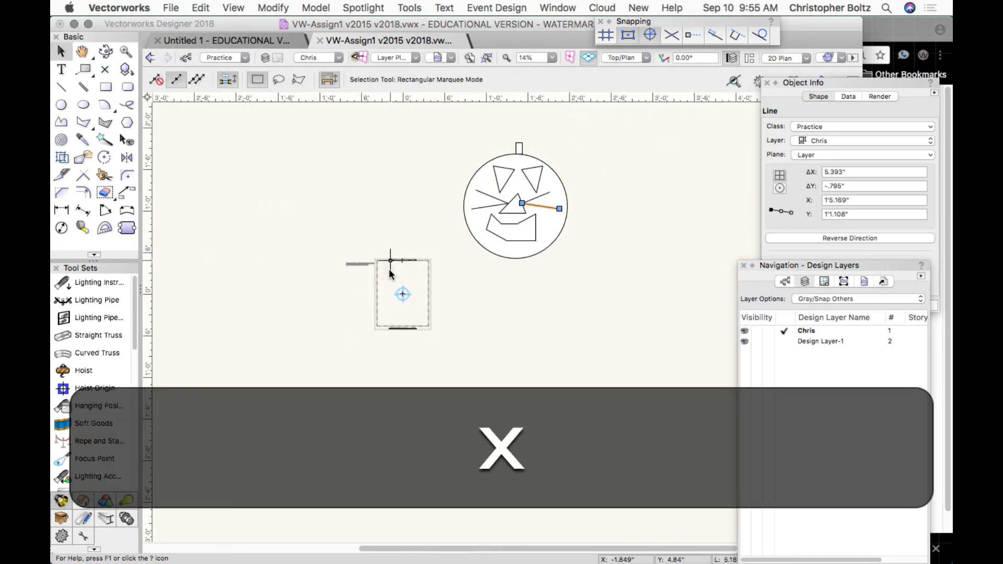
{"action": "mouse_move", "coordinate": [614, 290]}
{"action": "left_mouse_down"}
{"action": "mouse_move", "coordinate": [497, 157]}
{"action": "mouse_move", "coordinate": [454, 135]}
{"action": "left_mouse_up"}
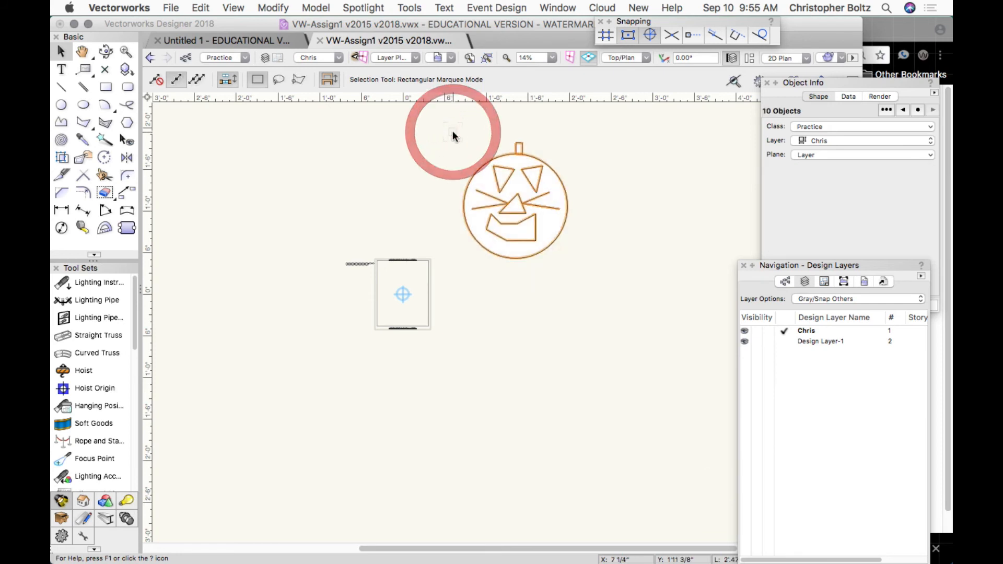
{"action": "key", "text": "BackSpace"}
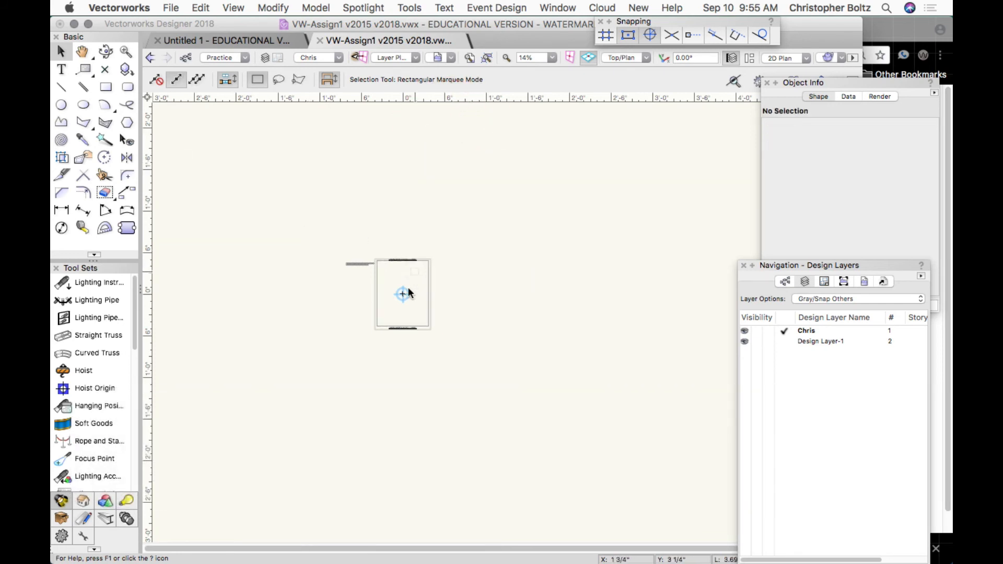
{"action": "scroll", "coordinate": [403, 299], "scroll_direction": "up", "scroll_amount": 5}
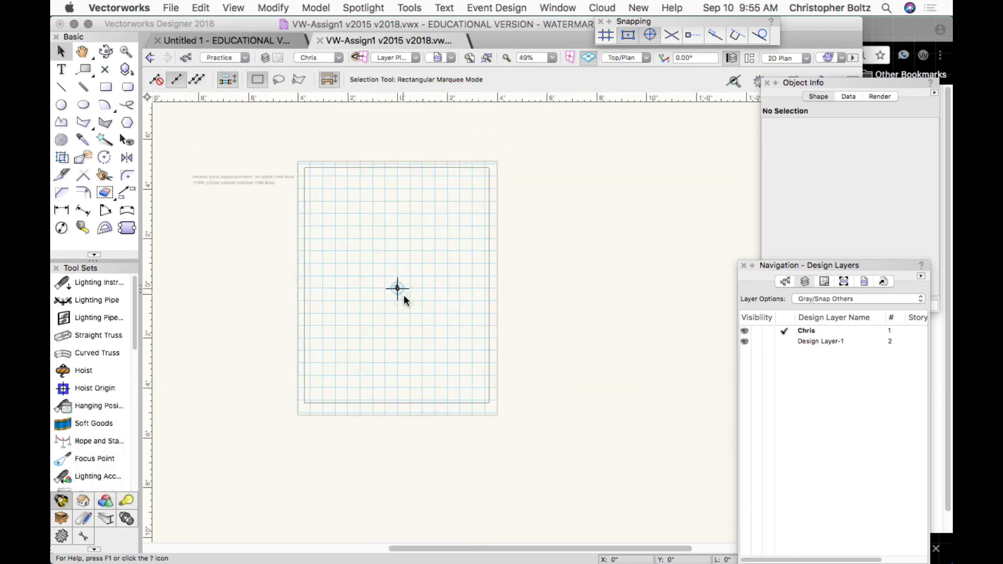
{"action": "scroll", "coordinate": [403, 299], "scroll_direction": "up", "scroll_amount": 2}
Place a text object with the student's first name near the box's top-left, removing stray characters.
{"action": "left_click", "coordinate": [82, 51]}
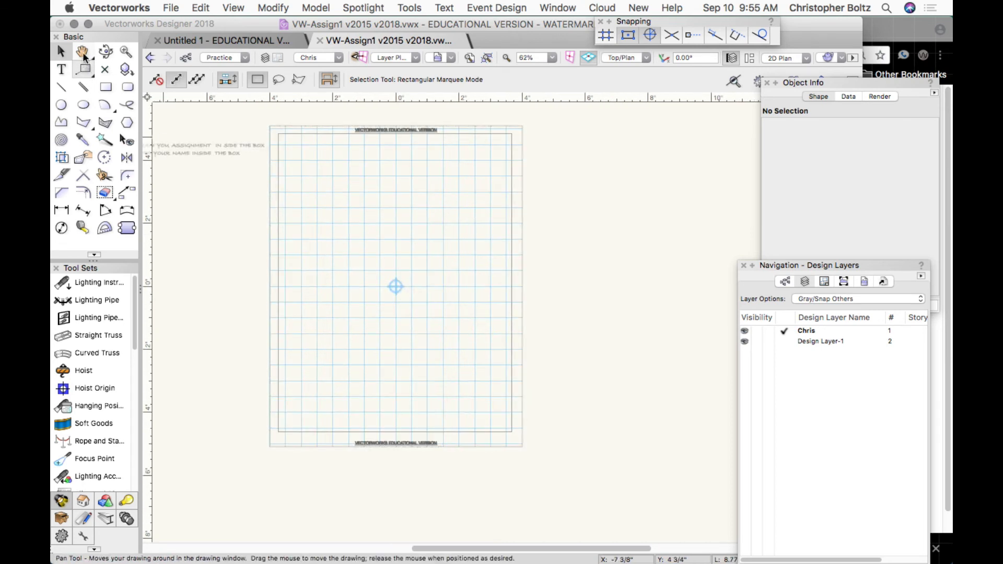
{"action": "mouse_move", "coordinate": [284, 192]}
{"action": "left_mouse_down"}
{"action": "mouse_move", "coordinate": [356, 242]}
{"action": "mouse_move", "coordinate": [360, 233]}
{"action": "left_mouse_up"}
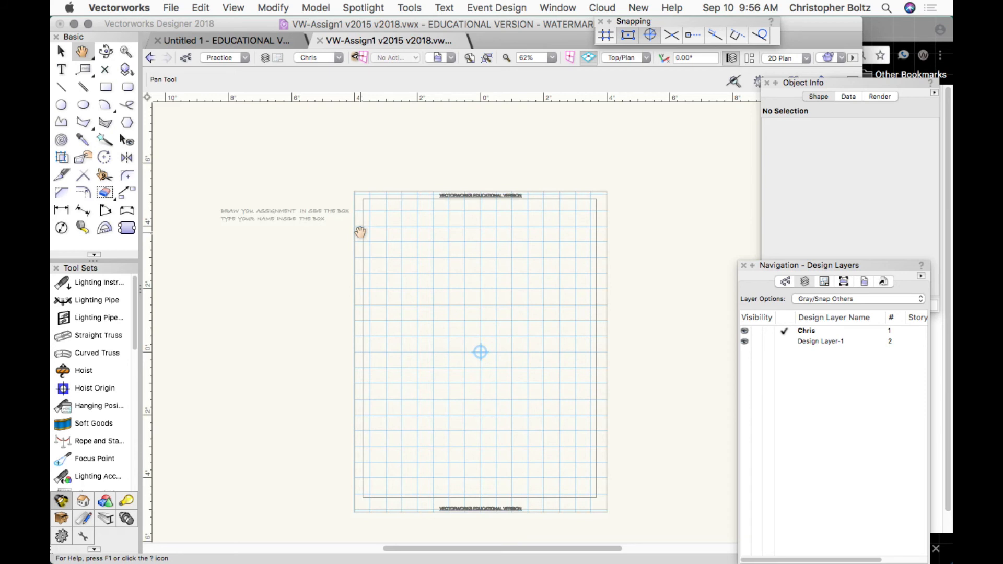
{"action": "left_click", "coordinate": [63, 74]}
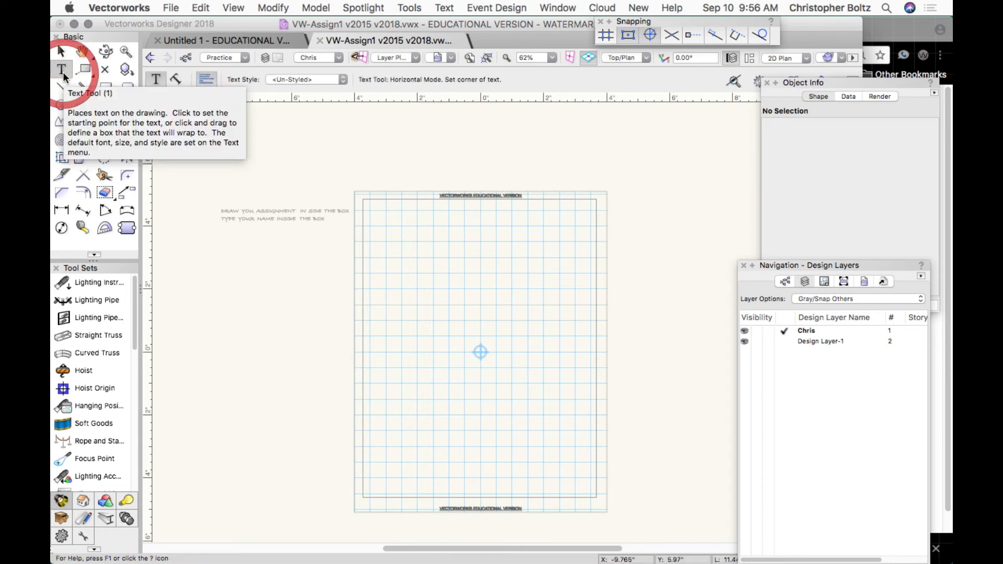
{"action": "left_click", "coordinate": [378, 212]}
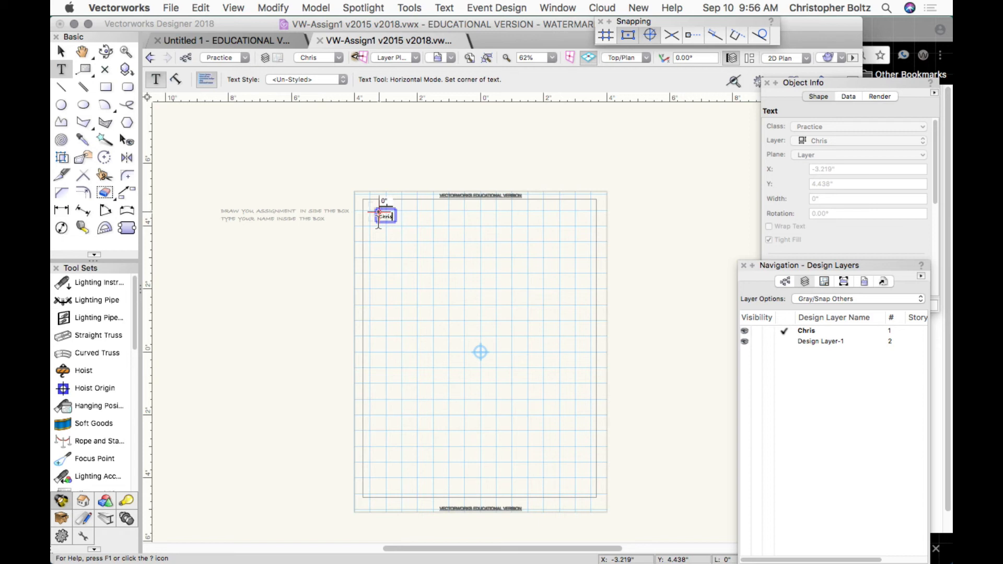
{"action": "type", "text": "xxxx"}
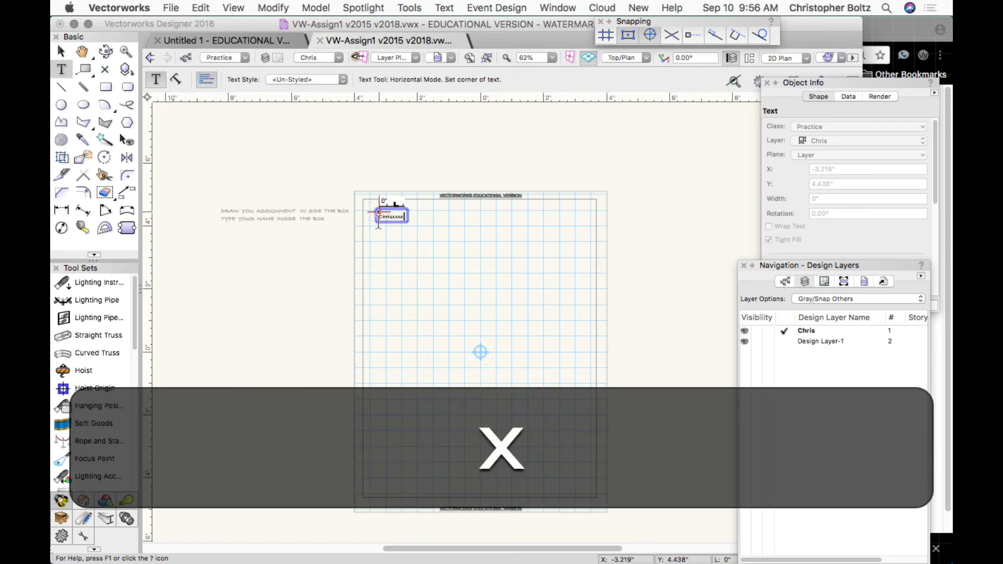
{"action": "type", "text": "xxxxxxxx"}
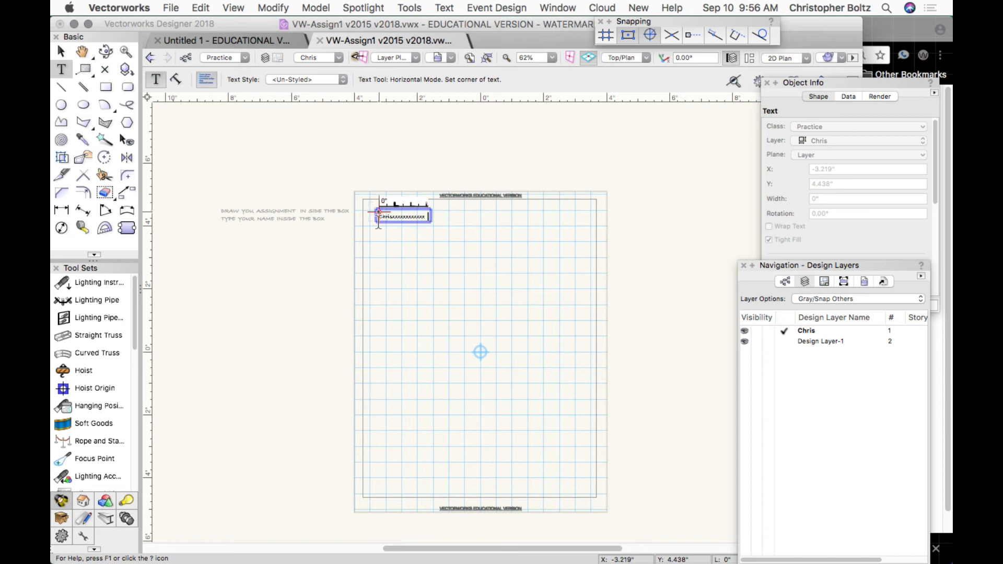
{"action": "key", "text": "BackSpace"}
{"action": "key", "text": "BackSpace"}
{"action": "key", "text": "BackSpace"}
{"action": "key", "text": "BackSpace"}
{"action": "key", "text": "BackSpace"}
{"action": "key", "text": "BackSpace"}
{"action": "key", "text": "BackSpace"}
{"action": "key", "text": "BackSpace"}
{"action": "key", "text": "BackSpace"}
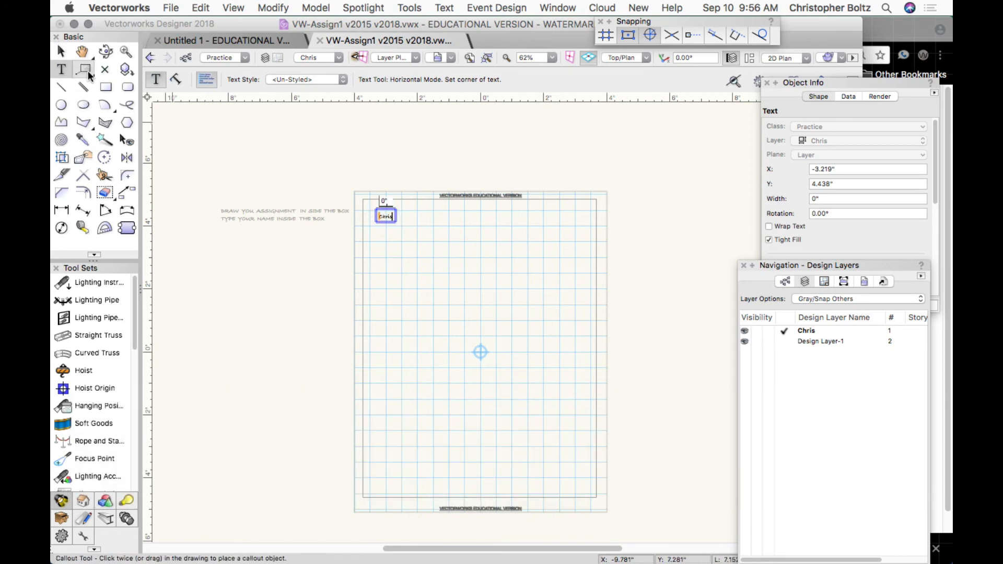
{"action": "key", "text": "Escape"}
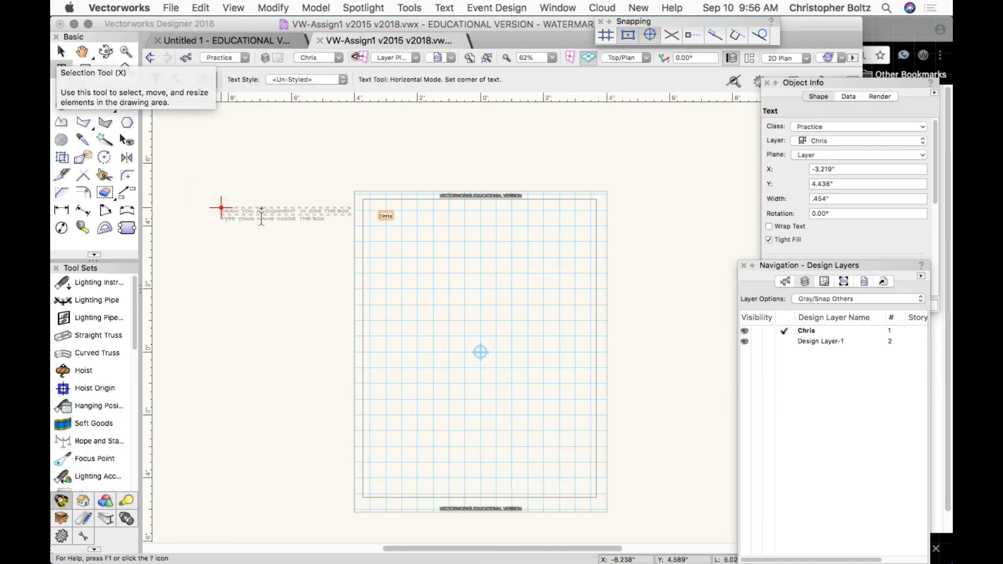
Zoom in on the name text and append the student's last name to it.
{"action": "left_click", "coordinate": [125, 53]}
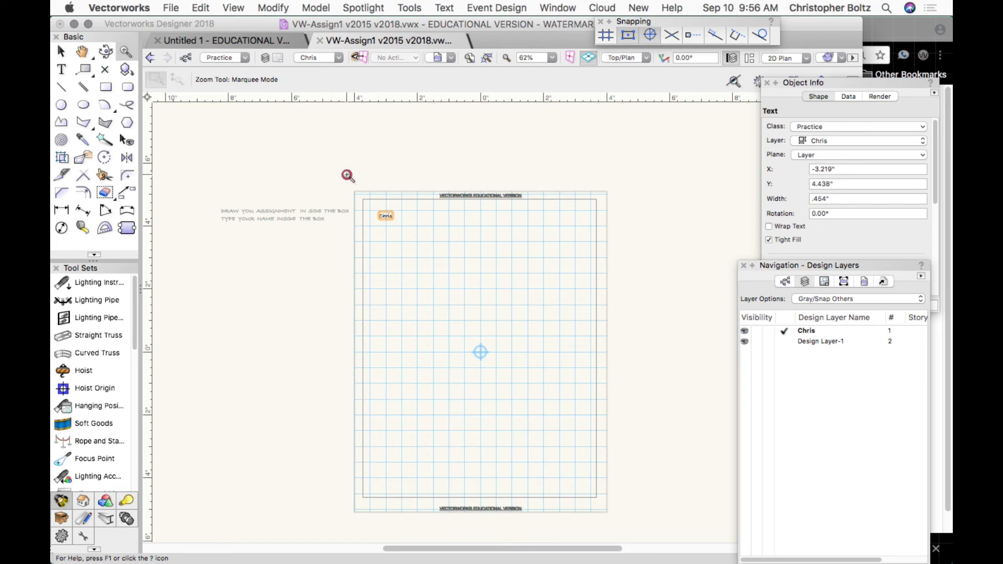
{"action": "left_click_drag", "start_coordinate": [347, 174], "coordinate": [431, 241]}
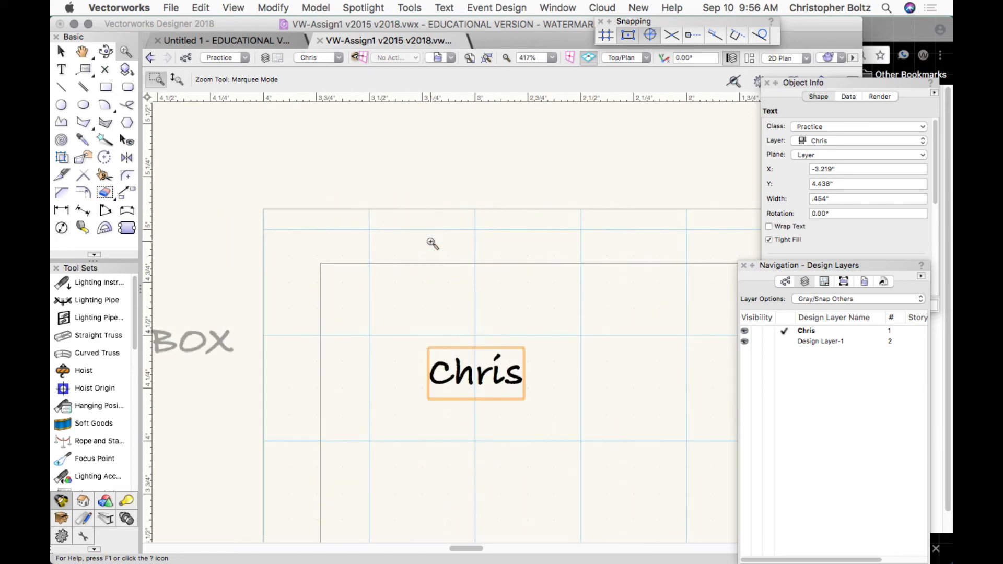
{"action": "left_click", "coordinate": [60, 51]}
{"action": "left_click", "coordinate": [491, 382]}
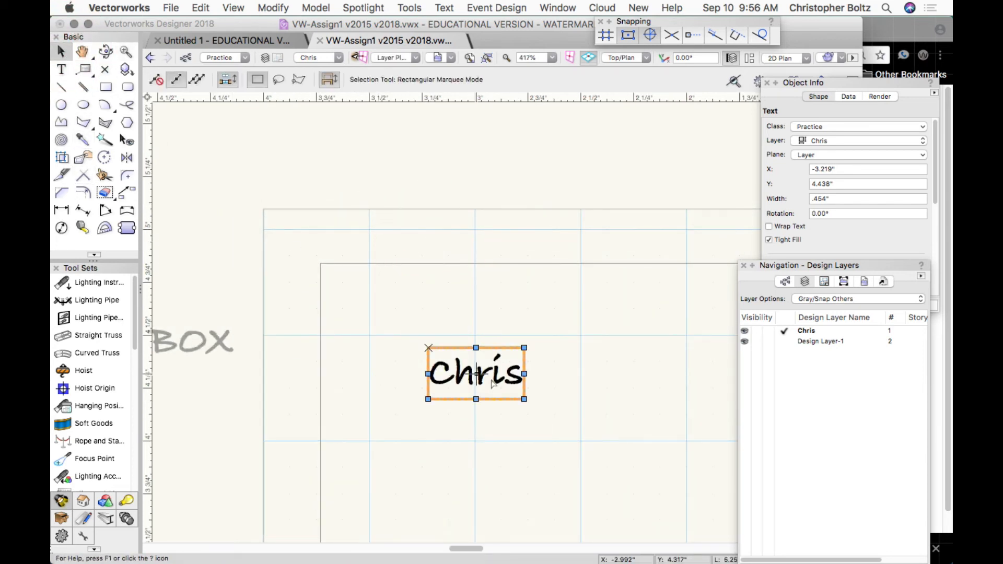
{"action": "double_click", "coordinate": [491, 382]}
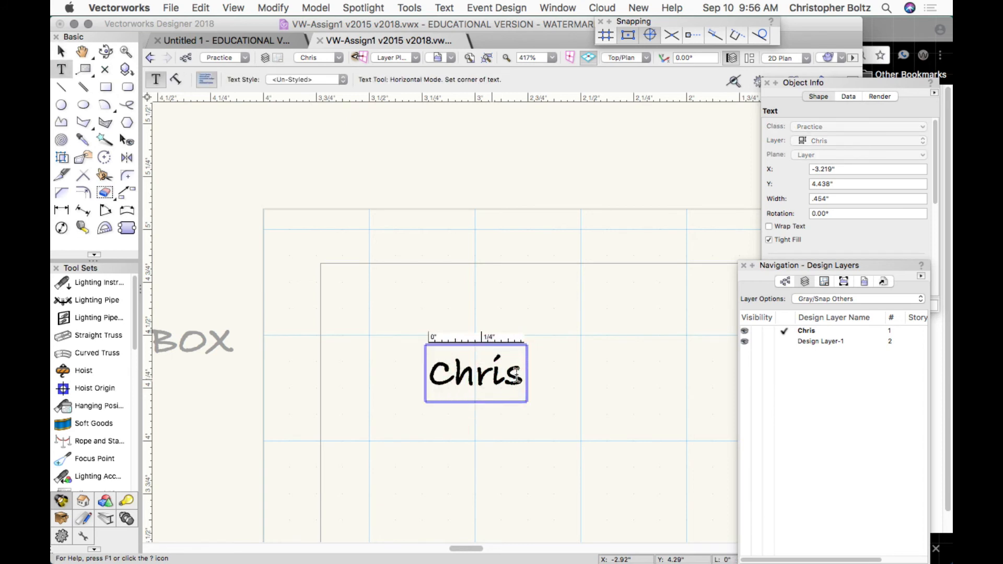
{"action": "left_click", "coordinate": [514, 374]}
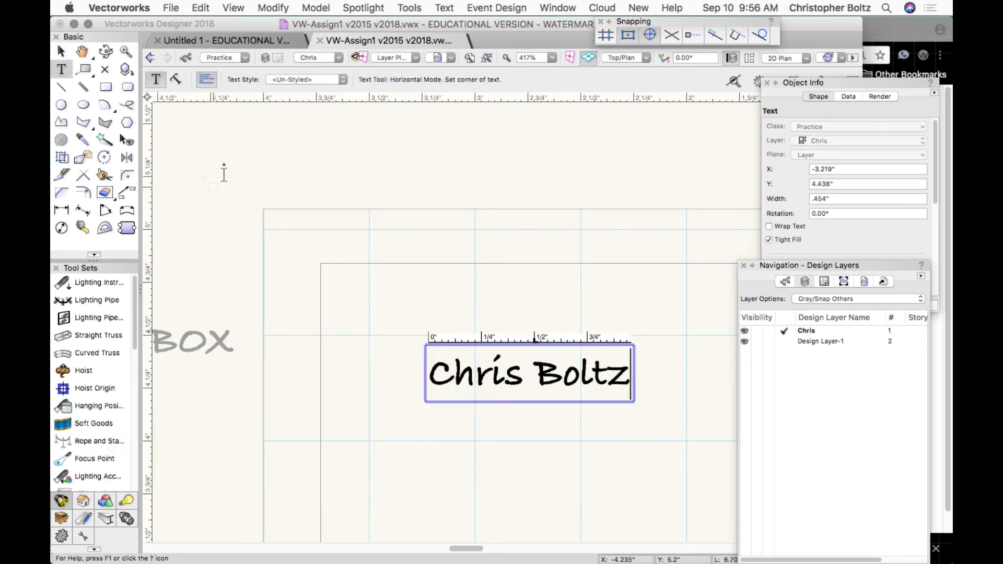
{"action": "left_click", "coordinate": [62, 51]}
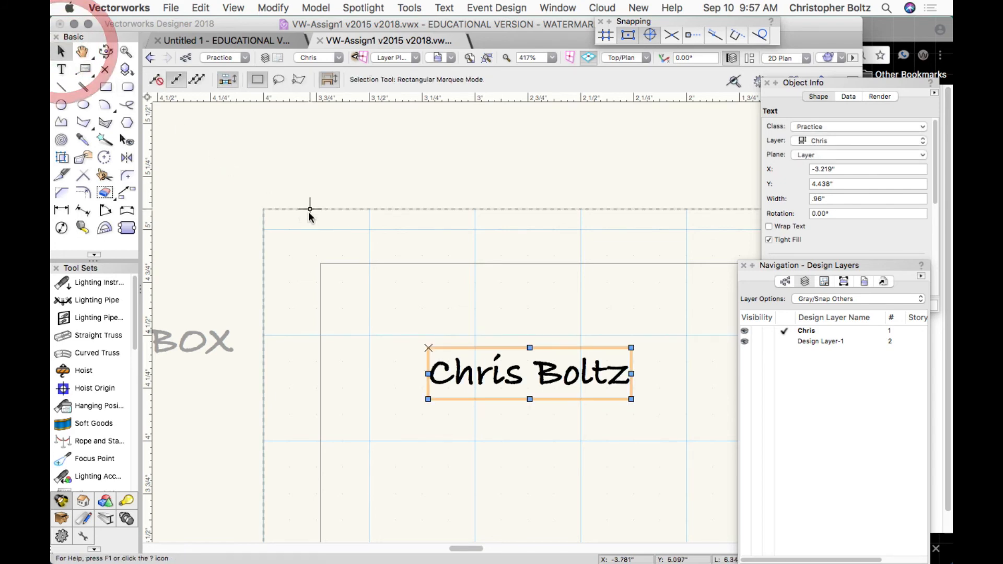
{"action": "scroll", "coordinate": [309, 212], "scroll_direction": "down", "scroll_amount": 6}
{"action": "scroll", "coordinate": [308, 211], "scroll_direction": "down", "scroll_amount": 1}
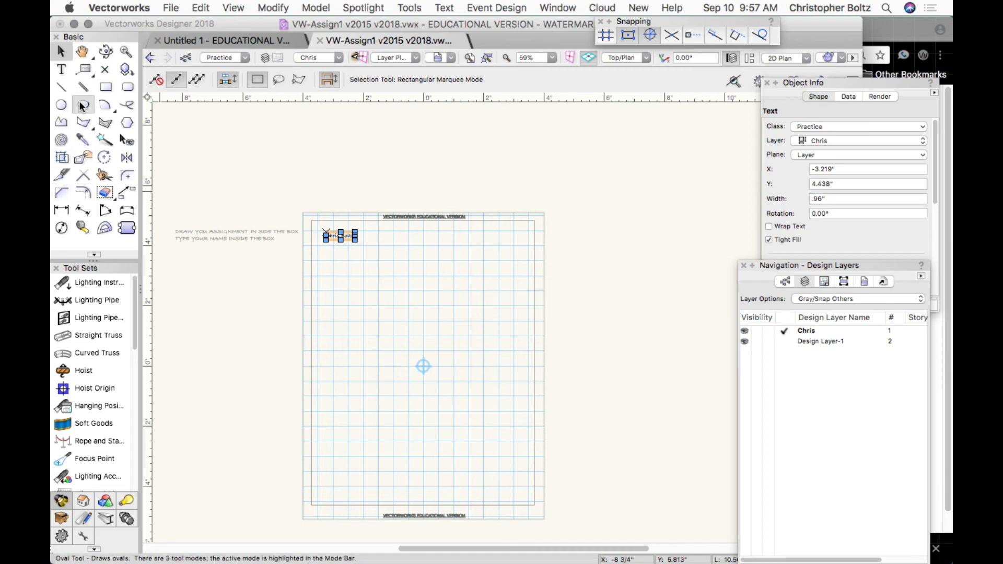
Draw a 4.851-inch-diameter pumpkin circle with a 0.362 × 0.626 inch stem rectangle on top.
{"action": "left_click", "coordinate": [61, 104]}
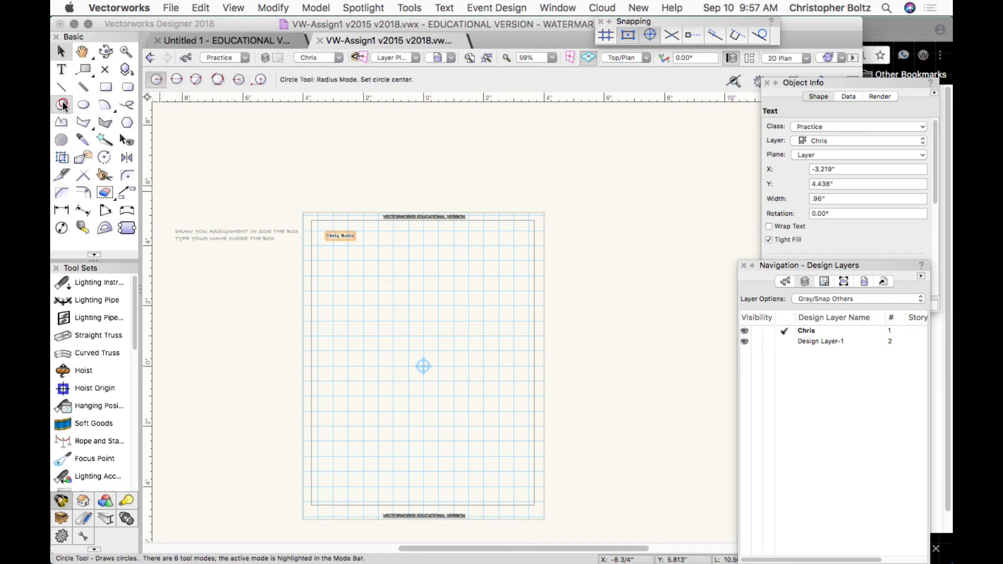
{"action": "left_click", "coordinate": [422, 398]}
{"action": "left_click", "coordinate": [403, 328]}
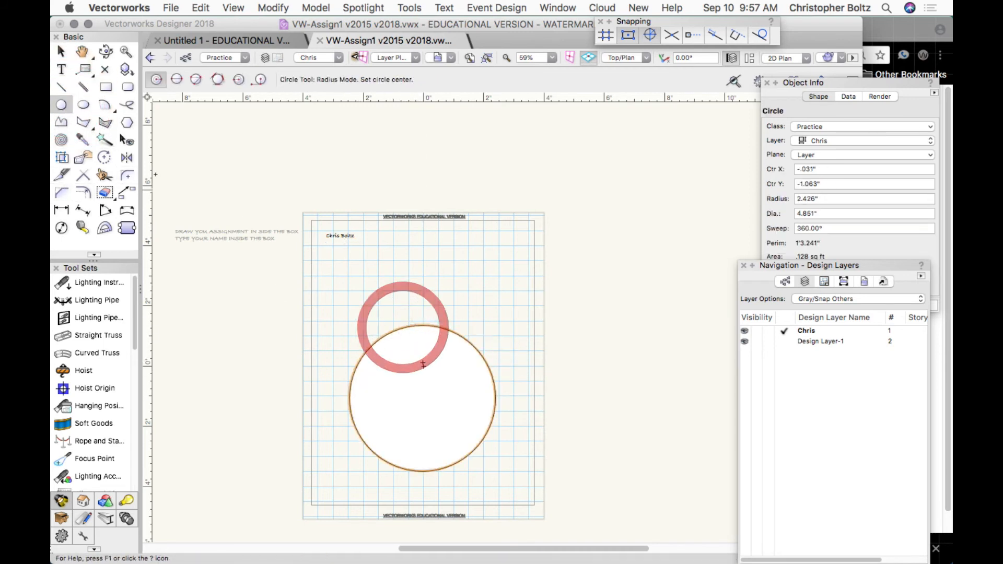
{"action": "left_click", "coordinate": [105, 87]}
{"action": "left_click", "coordinate": [423, 325]}
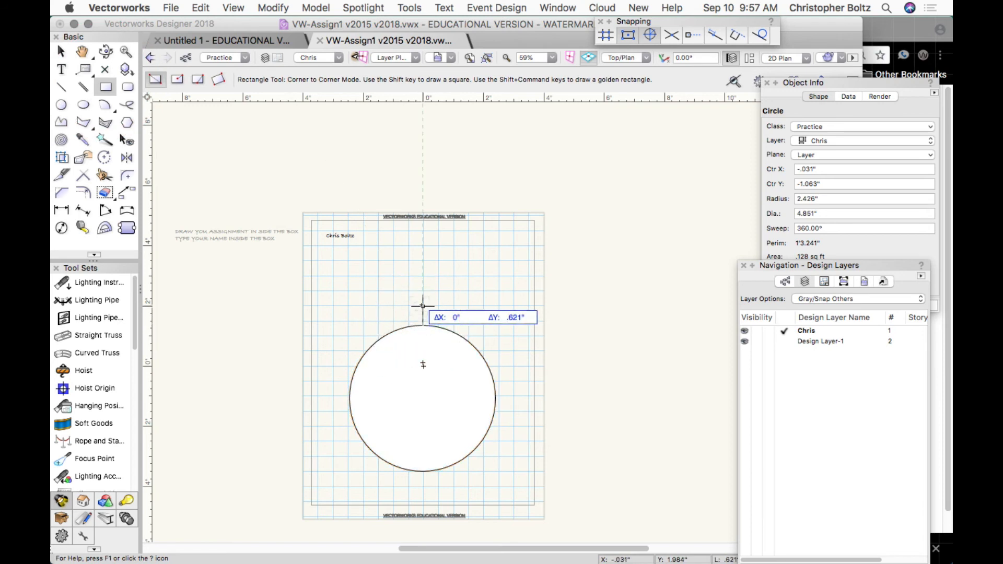
{"action": "left_click", "coordinate": [433, 306]}
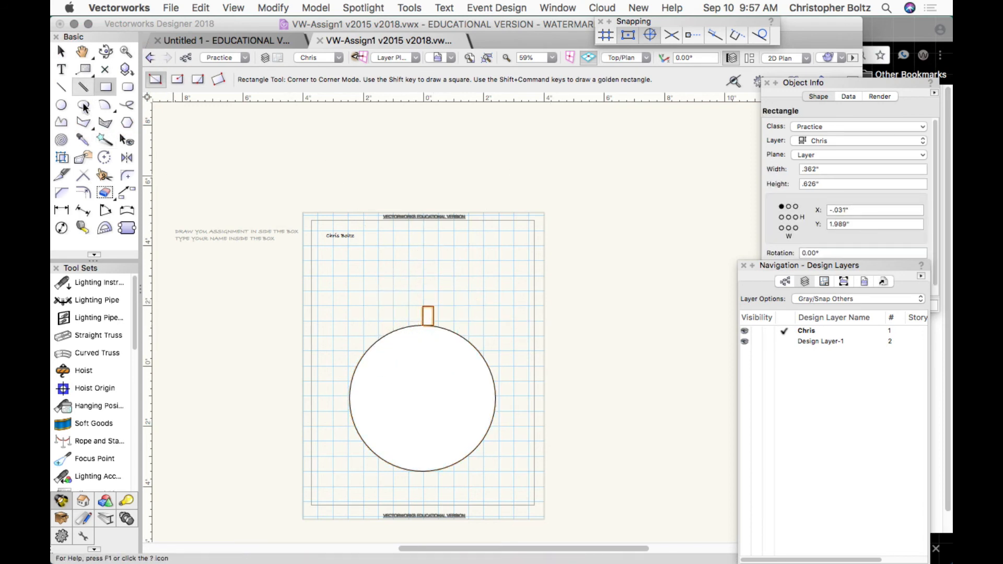
{"action": "left_click", "coordinate": [81, 122]}
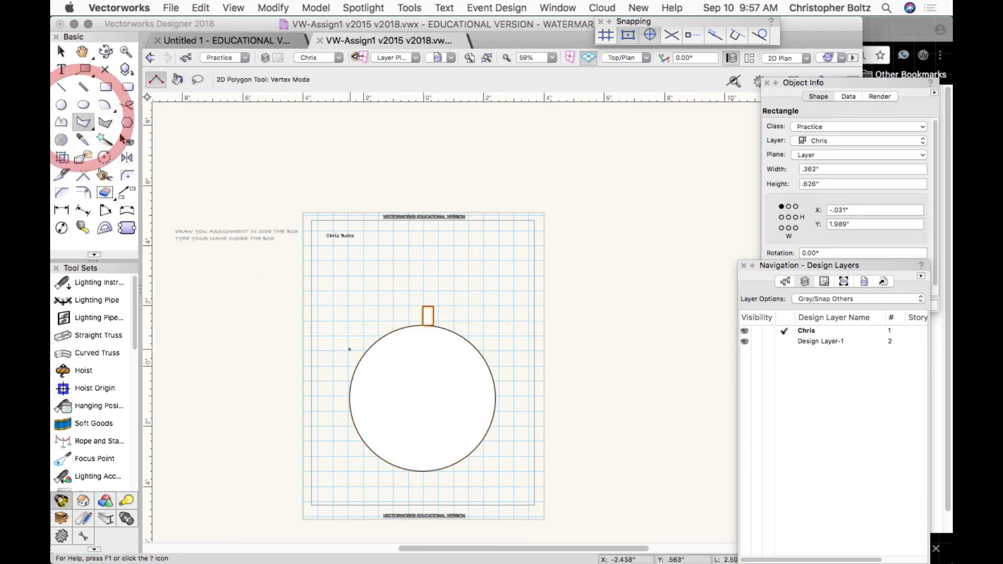
{"action": "left_click", "coordinate": [383, 363]}
Complete the triangular left eye and draw a nose triangle near the circle's centre.
{"action": "left_click", "coordinate": [405, 349]}
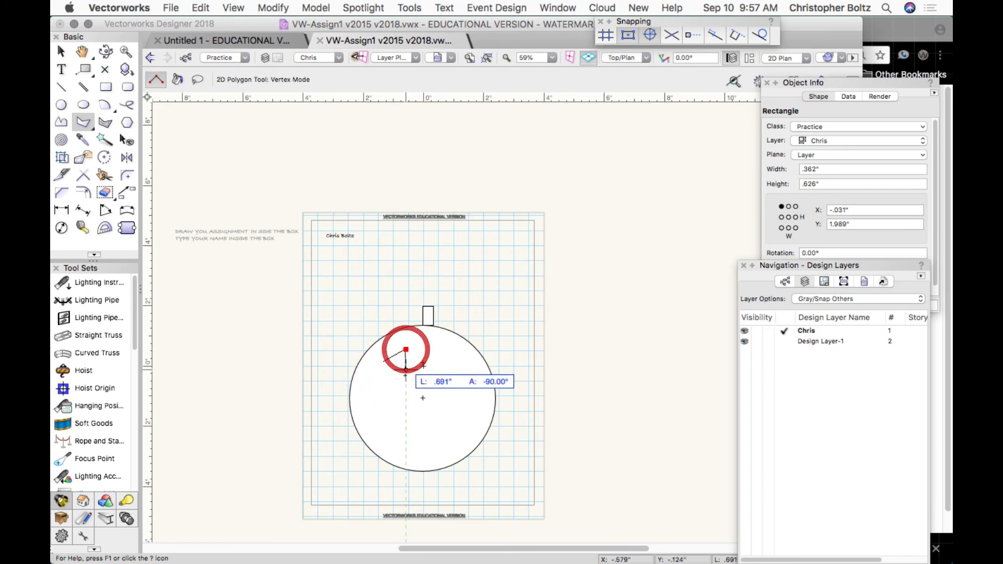
{"action": "left_click", "coordinate": [405, 384]}
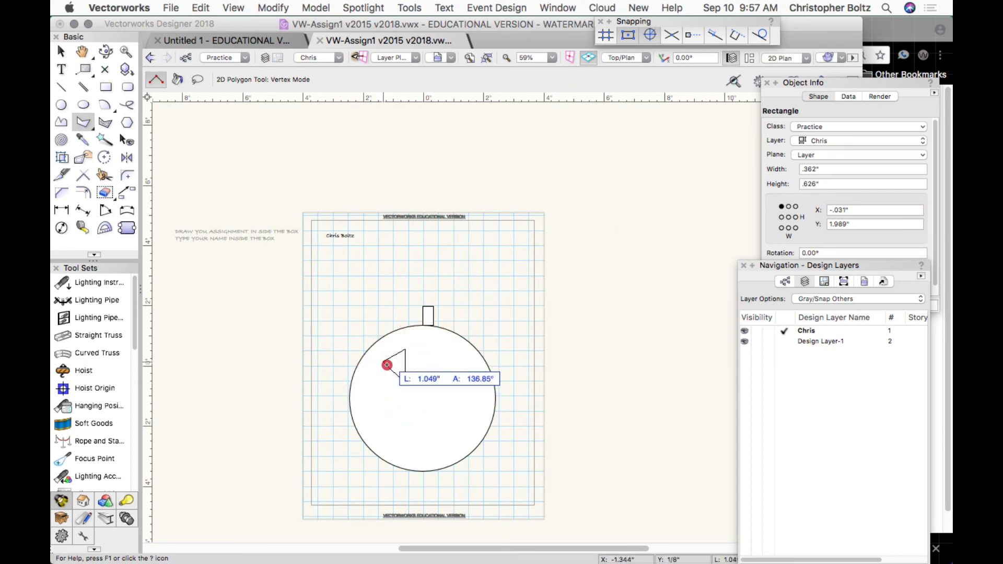
{"action": "left_click", "coordinate": [383, 363]}
{"action": "left_click", "coordinate": [423, 383]}
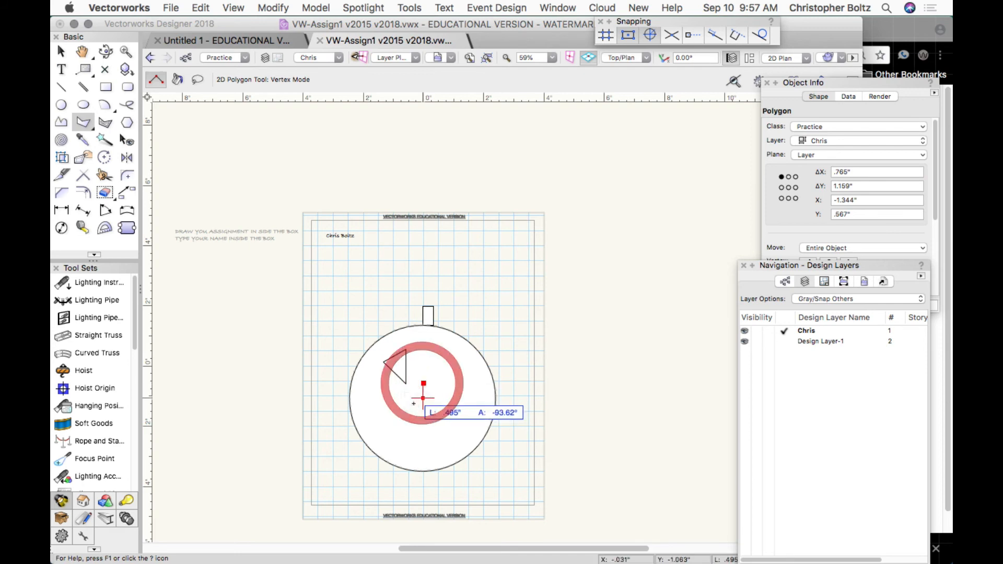
{"action": "left_click", "coordinate": [411, 406]}
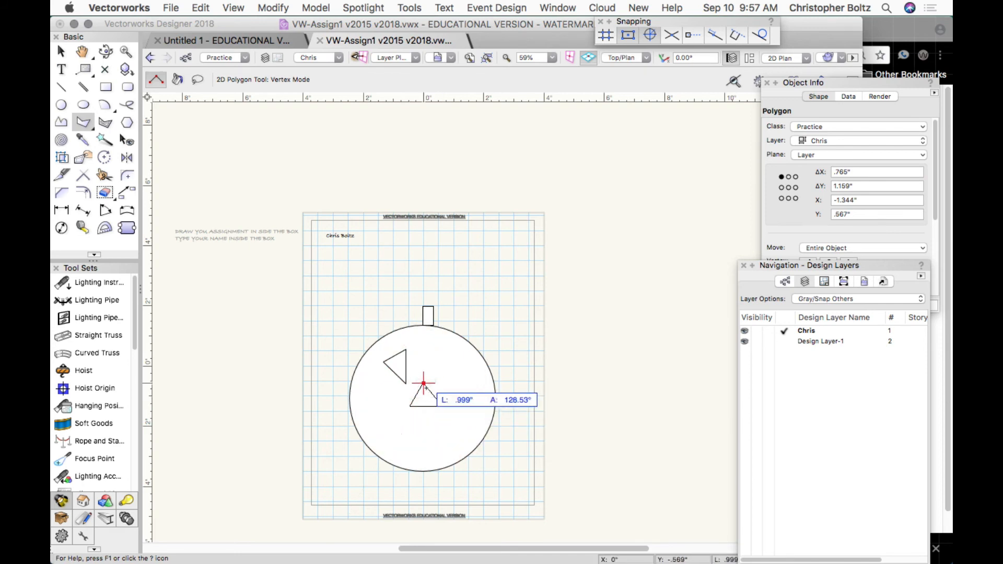
{"action": "left_click", "coordinate": [443, 406]}
{"action": "left_click", "coordinate": [424, 384]}
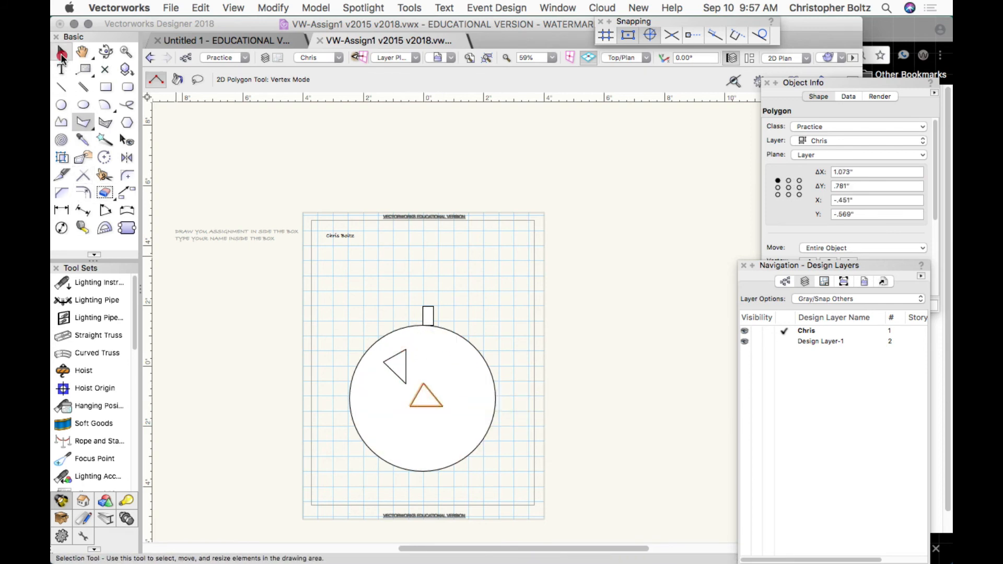
Mirror the left eye across a vertical line through the face centre, discarding a stray first copy.
{"action": "left_click", "coordinate": [60, 51]}
{"action": "left_click", "coordinate": [126, 157]}
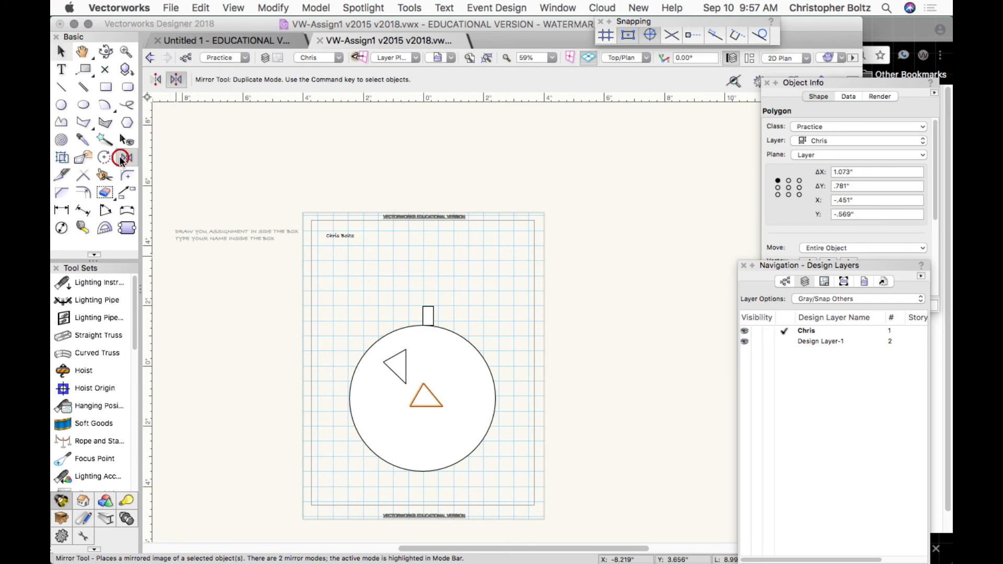
{"action": "left_click", "coordinate": [423, 384]}
{"action": "left_click", "coordinate": [423, 366]}
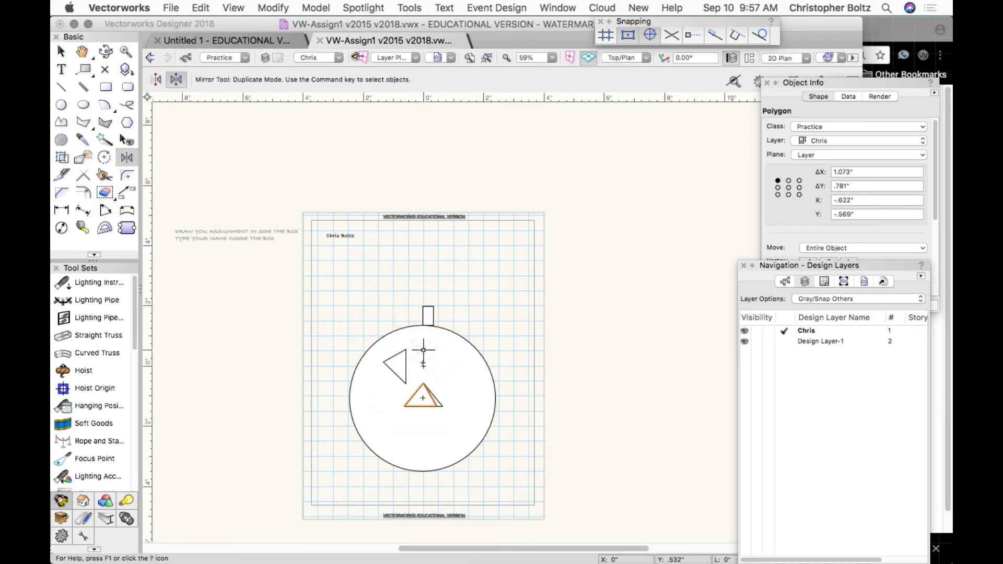
{"action": "key", "text": "BackSpace"}
{"action": "key", "text": "x"}
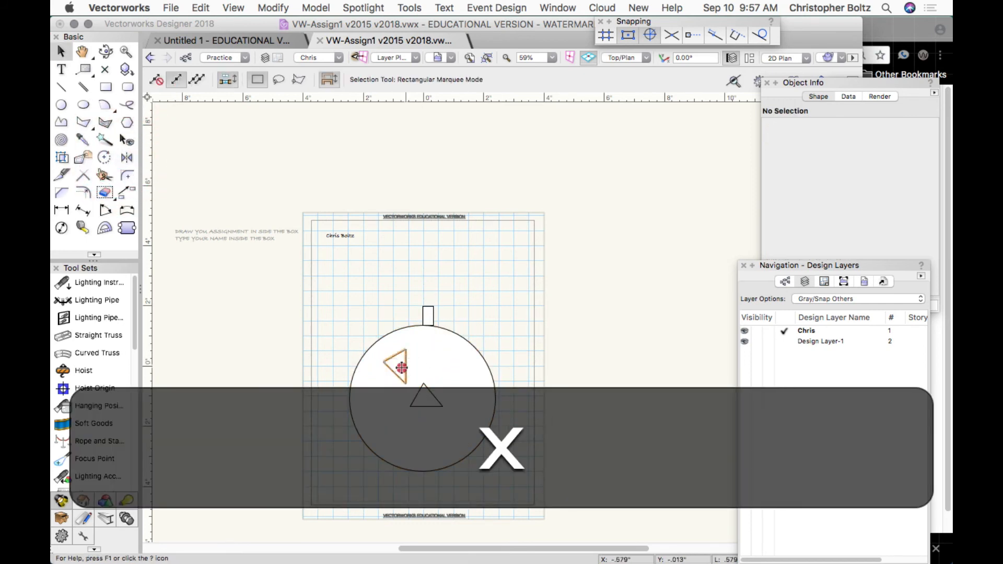
{"action": "left_click", "coordinate": [395, 370]}
{"action": "left_click", "coordinate": [126, 158]}
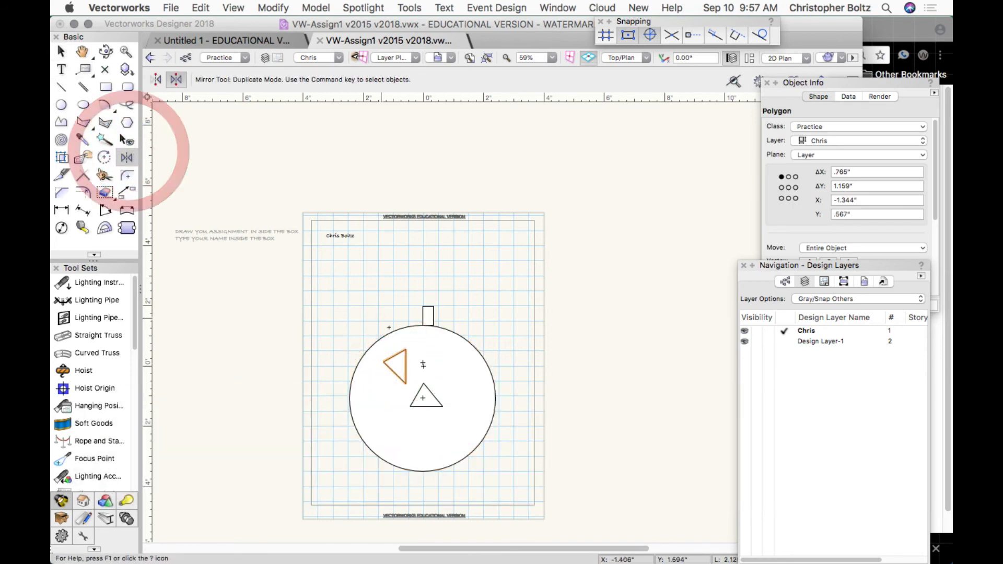
{"action": "left_click", "coordinate": [422, 383]}
{"action": "left_click", "coordinate": [425, 336]}
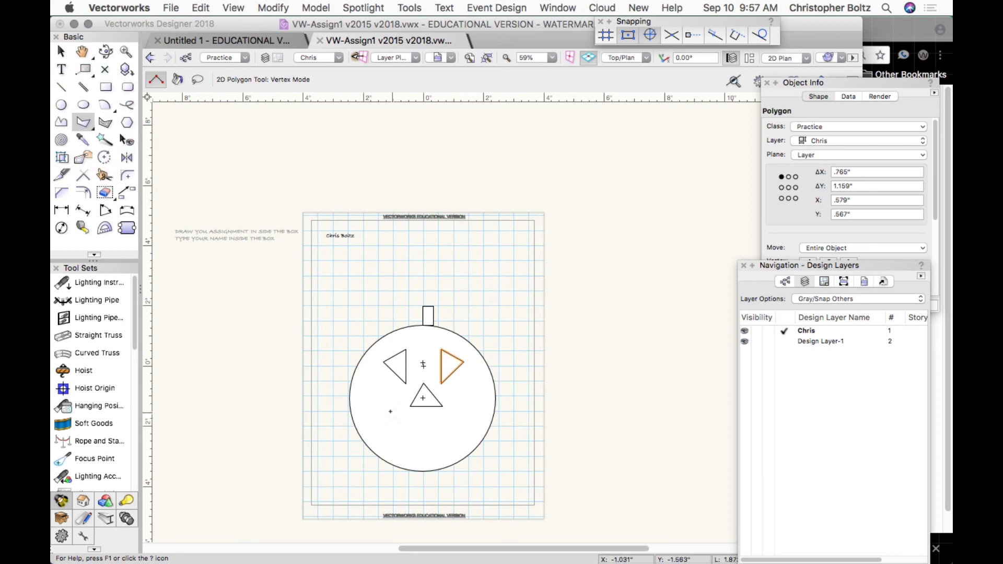
Draw the jagged 2.925" × 1.015" mouth polygon below the nose, closing it at its start point.
{"action": "left_click", "coordinate": [386, 448]}
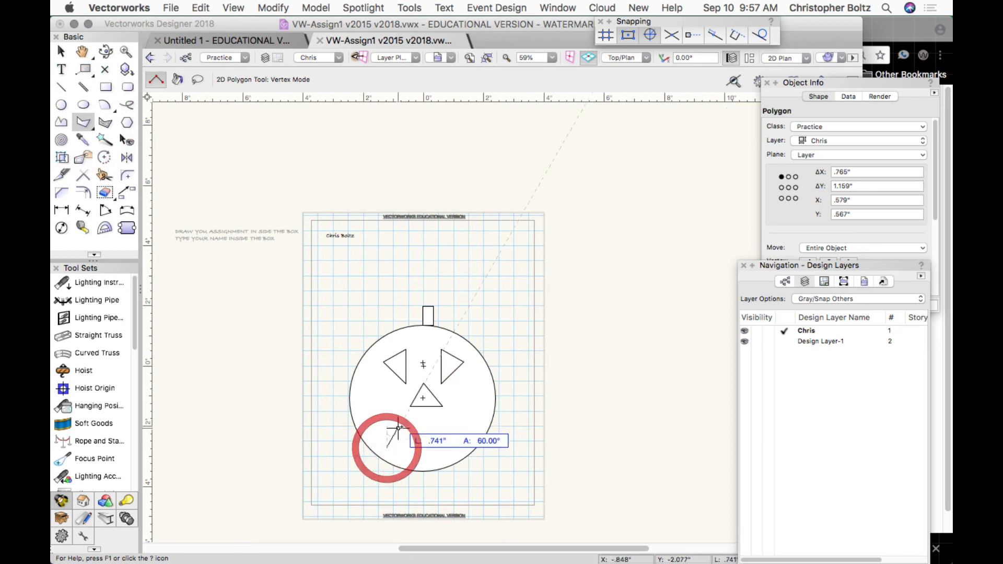
{"action": "left_click", "coordinate": [402, 420]}
{"action": "left_click", "coordinate": [446, 419]}
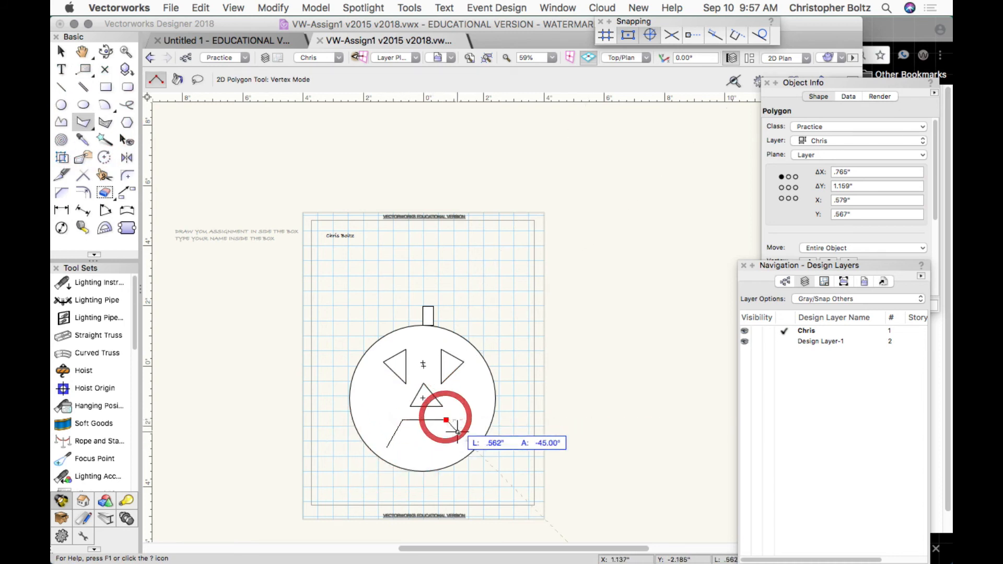
{"action": "left_click", "coordinate": [473, 448]}
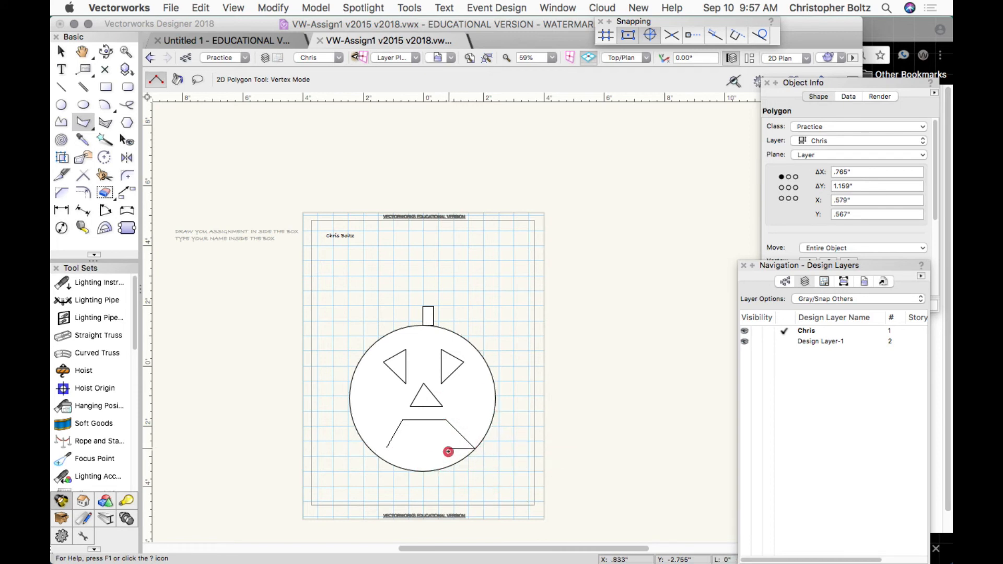
{"action": "left_click", "coordinate": [433, 440]}
{"action": "left_click", "coordinate": [411, 439]}
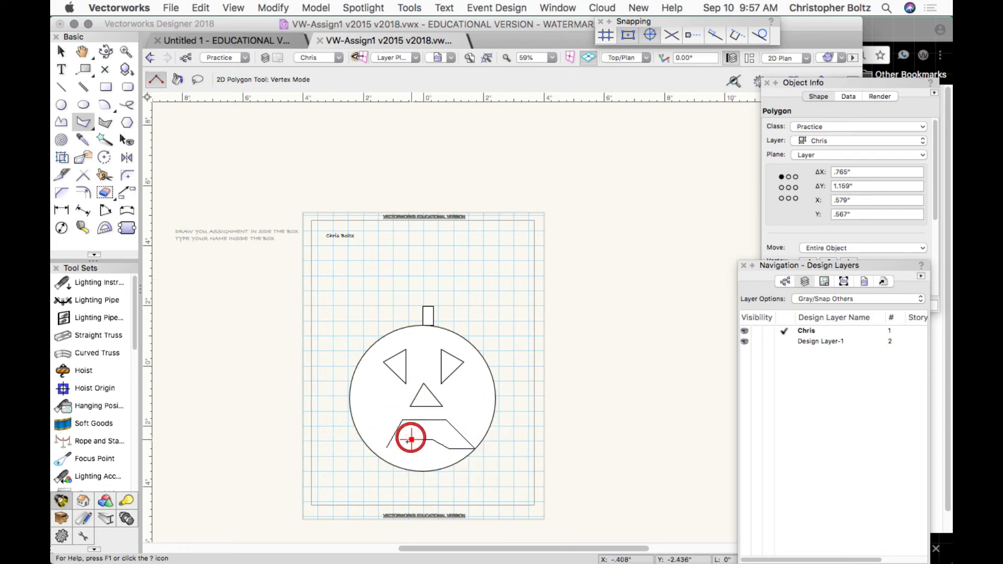
{"action": "left_click", "coordinate": [401, 448]}
{"action": "left_click", "coordinate": [387, 448]}
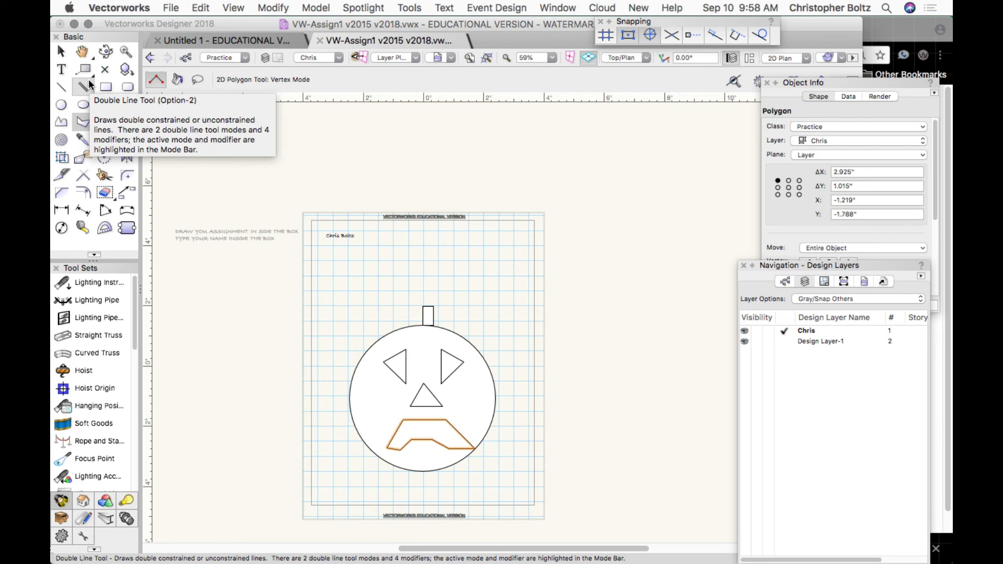
Deselect the mouth polygon with the Selection tool and bring up the File menu for printing.
{"action": "left_click", "coordinate": [61, 51]}
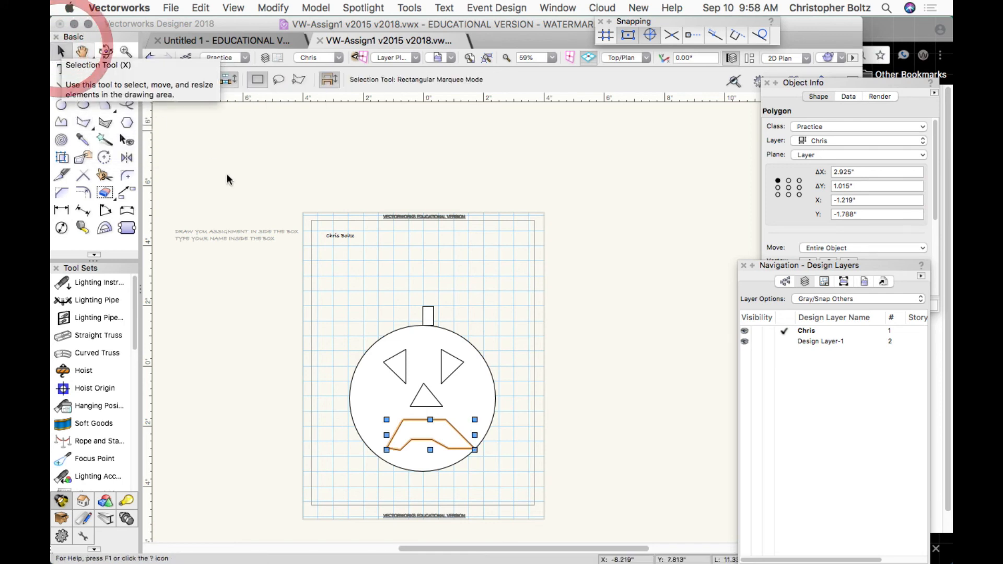
{"action": "left_click", "coordinate": [254, 194]}
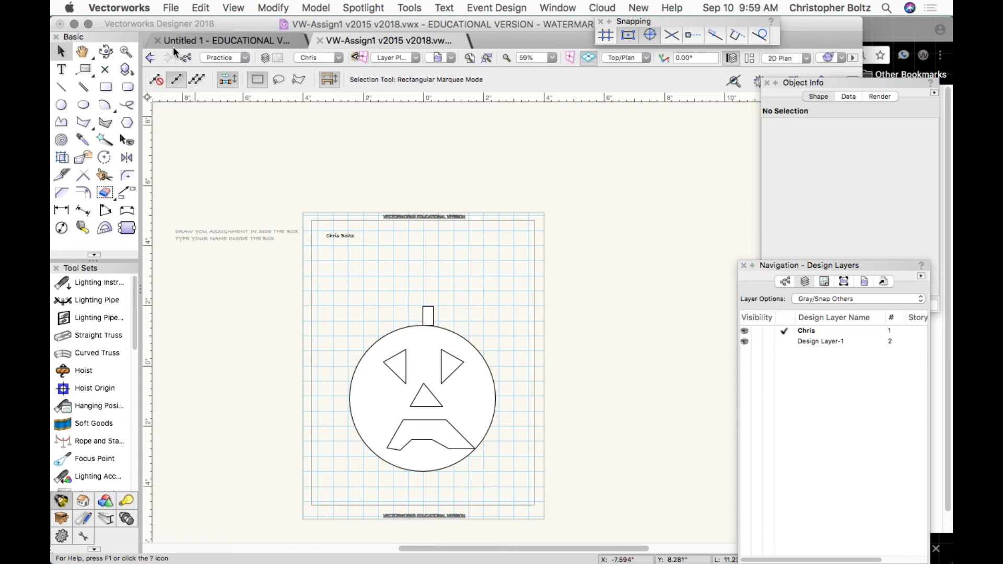
{"action": "left_click", "coordinate": [168, 9]}
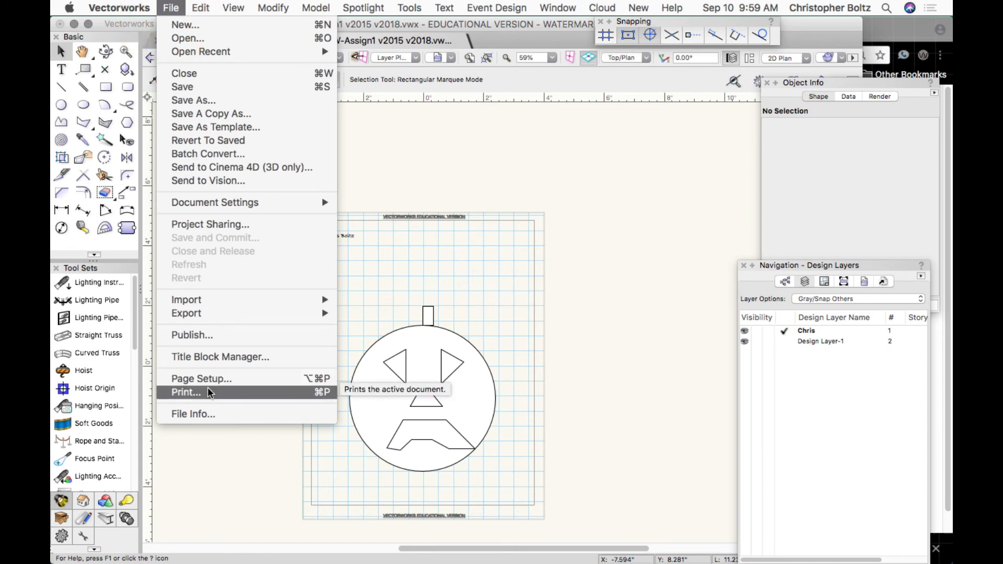
{"action": "left_click", "coordinate": [530, 187]}
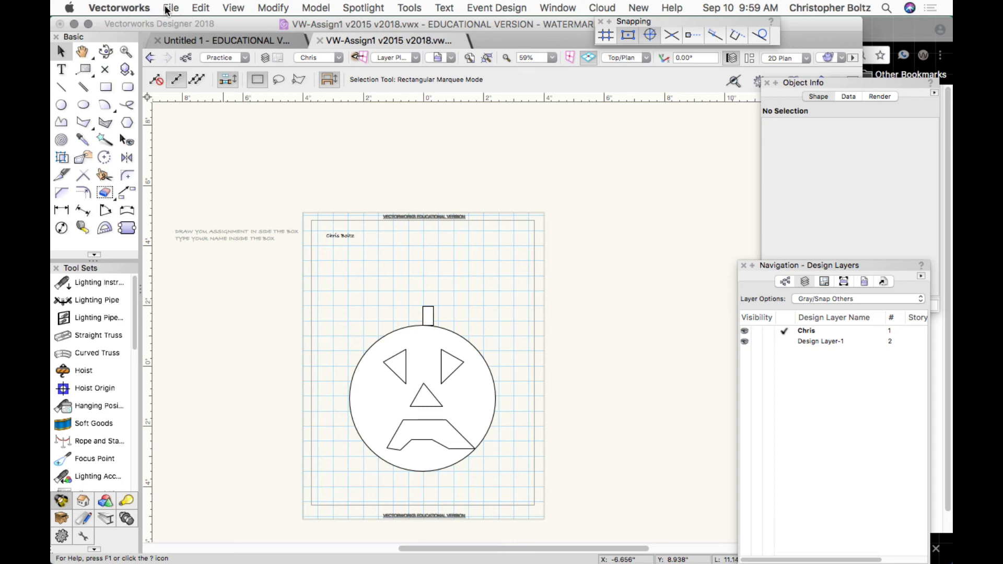
{"action": "left_click", "coordinate": [167, 10]}
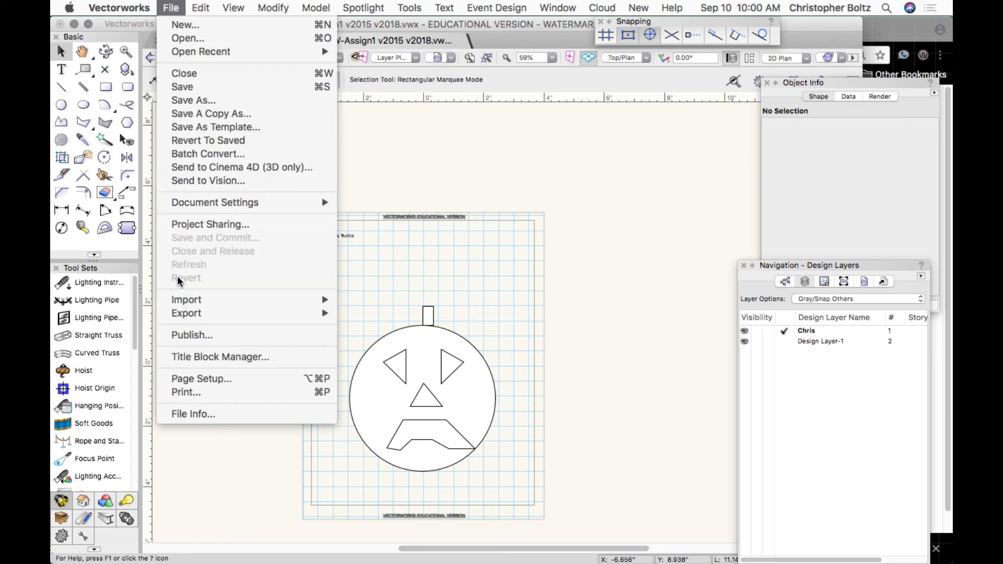
Choose Print, then PDF > Save as PDF, keeping Downloads as the save location.
{"action": "left_click", "coordinate": [189, 395]}
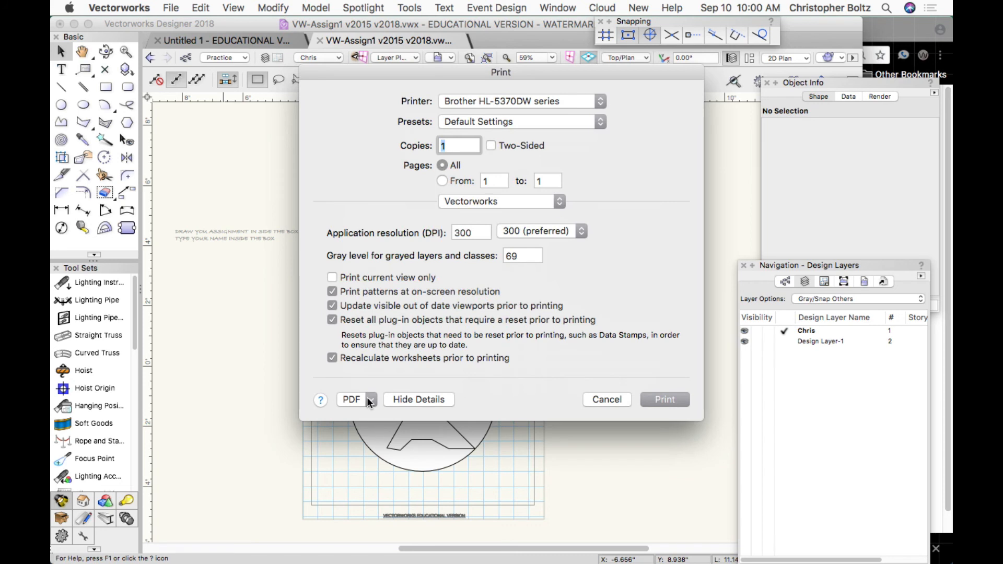
{"action": "left_click", "coordinate": [368, 399]}
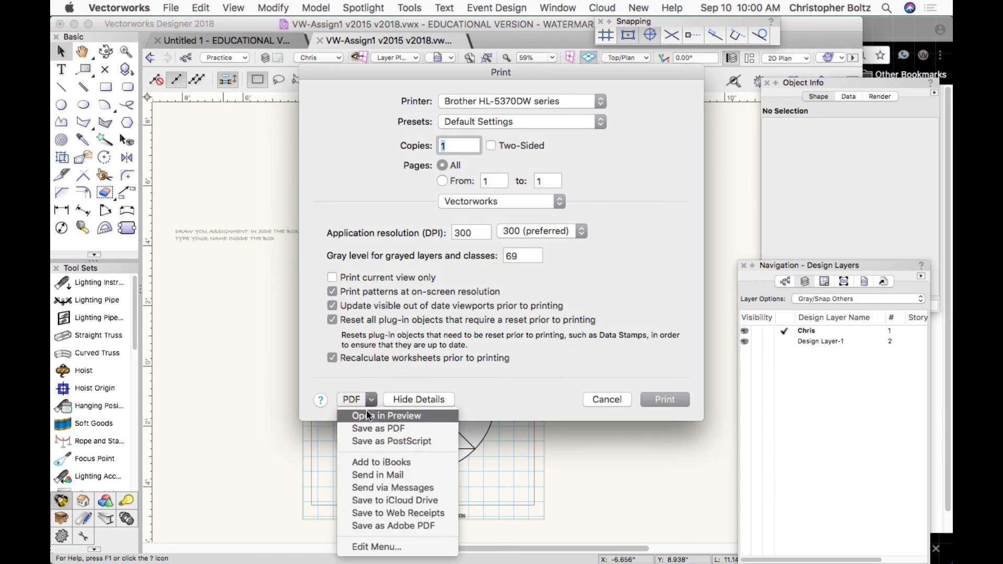
{"action": "left_click", "coordinate": [369, 432]}
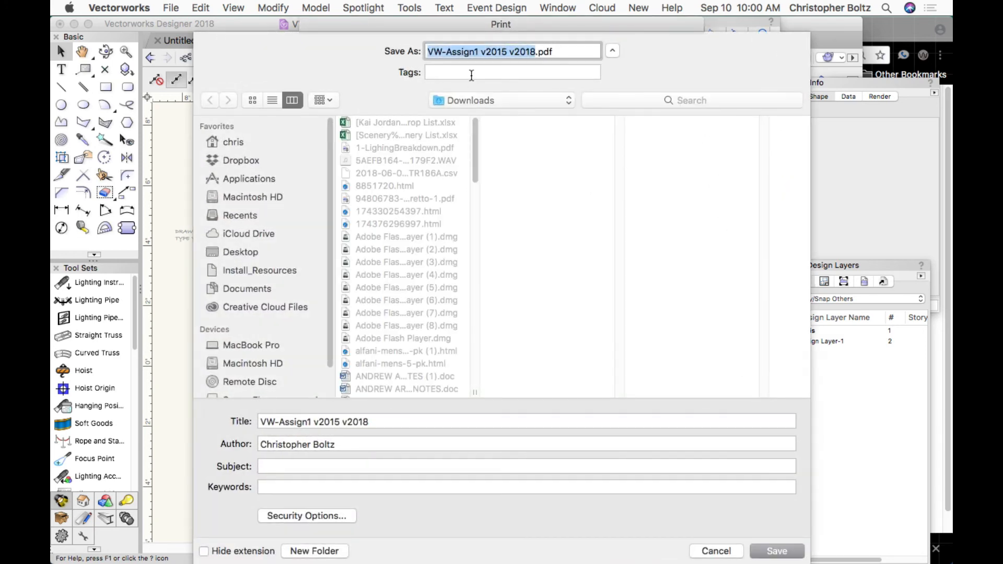
{"action": "left_click", "coordinate": [452, 99]}
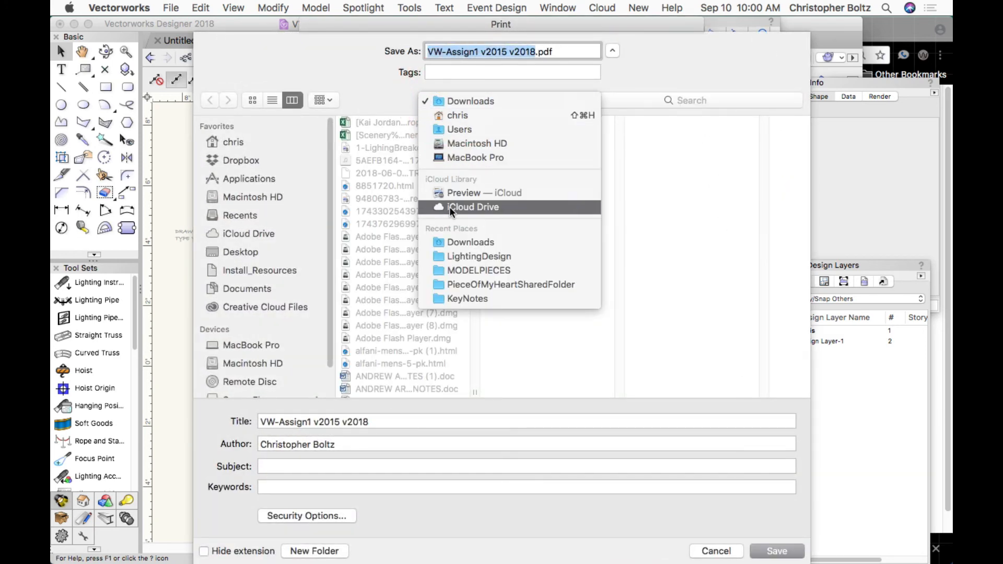
{"action": "left_click", "coordinate": [252, 253]}
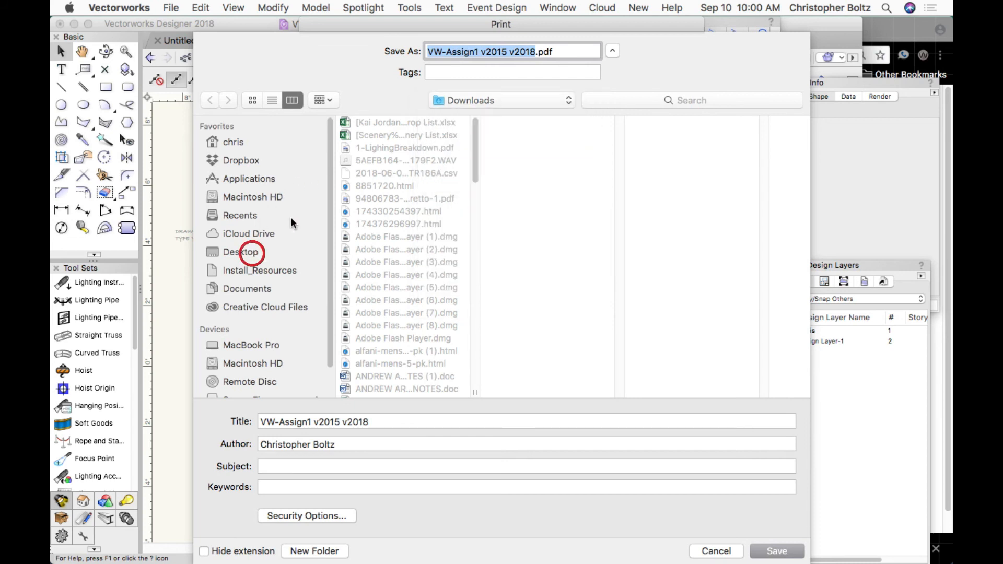
Replace the version labels in the file name with a hyphen and the student's surname, then save.
{"action": "double_click", "coordinate": [533, 52]}
{"action": "left_click_drag", "start_coordinate": [534, 51], "coordinate": [475, 52]}
{"action": "type", "text": "-BO"}
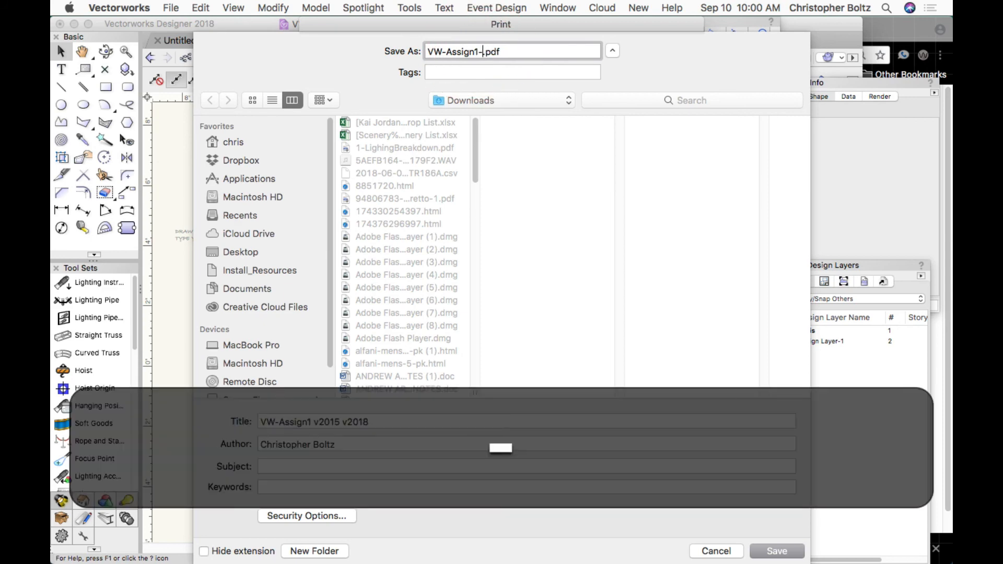
{"action": "type", "text": "LTZ"}
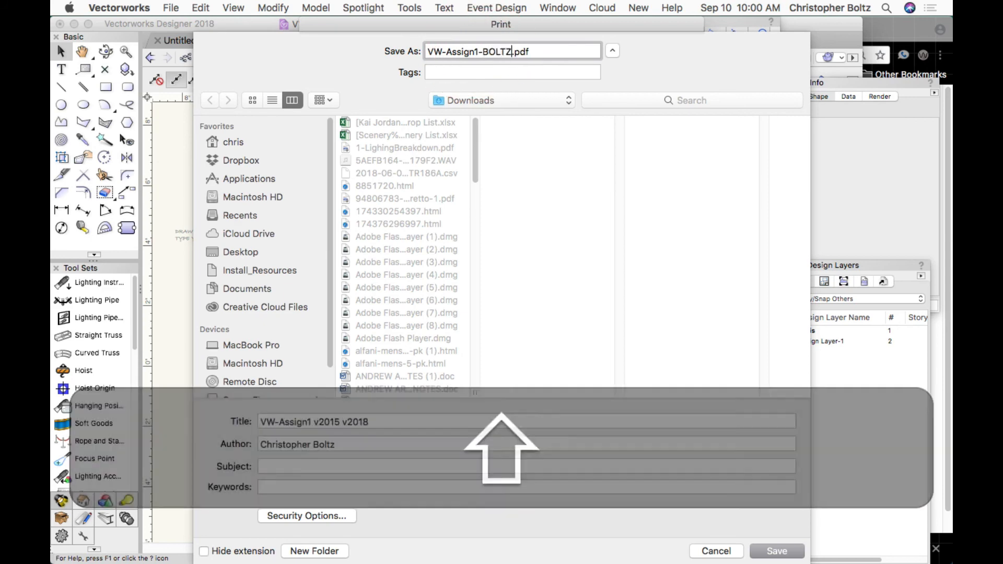
{"action": "key", "text": "Return"}
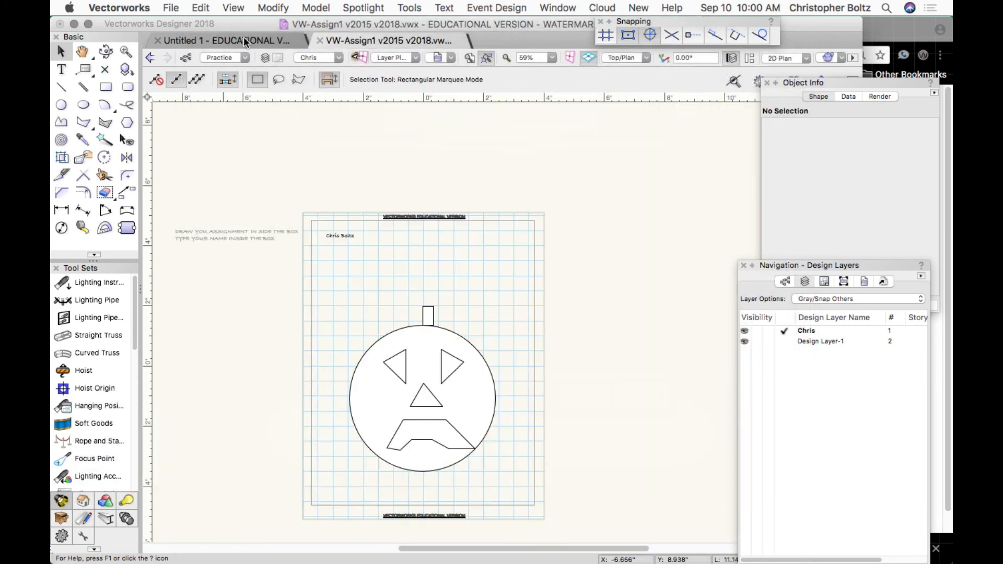
Bring Finder forward, close the Applications window and show the Desktop folder.
{"action": "left_click_drag", "start_coordinate": [238, 28], "coordinate": [234, 4]}
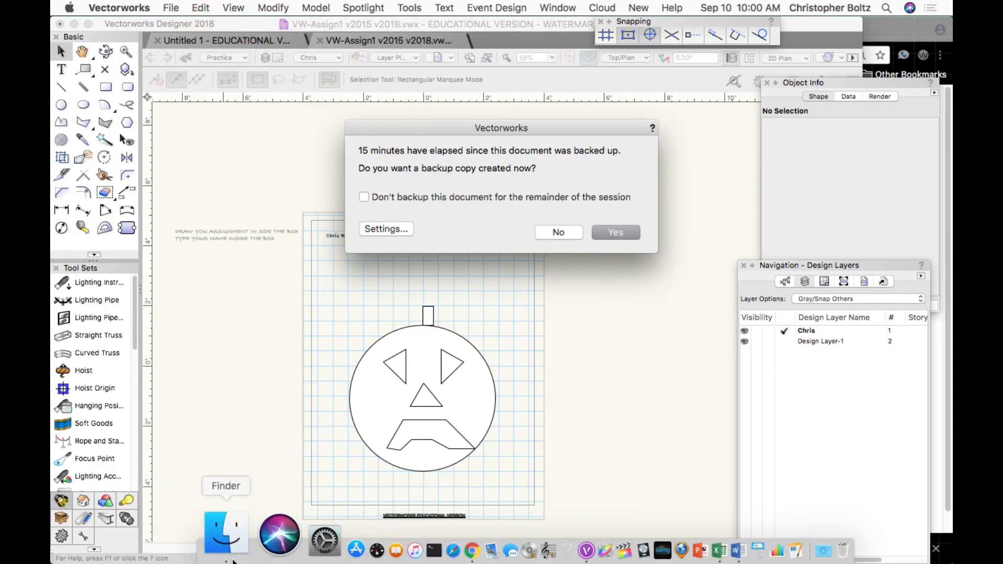
{"action": "left_click", "coordinate": [229, 546]}
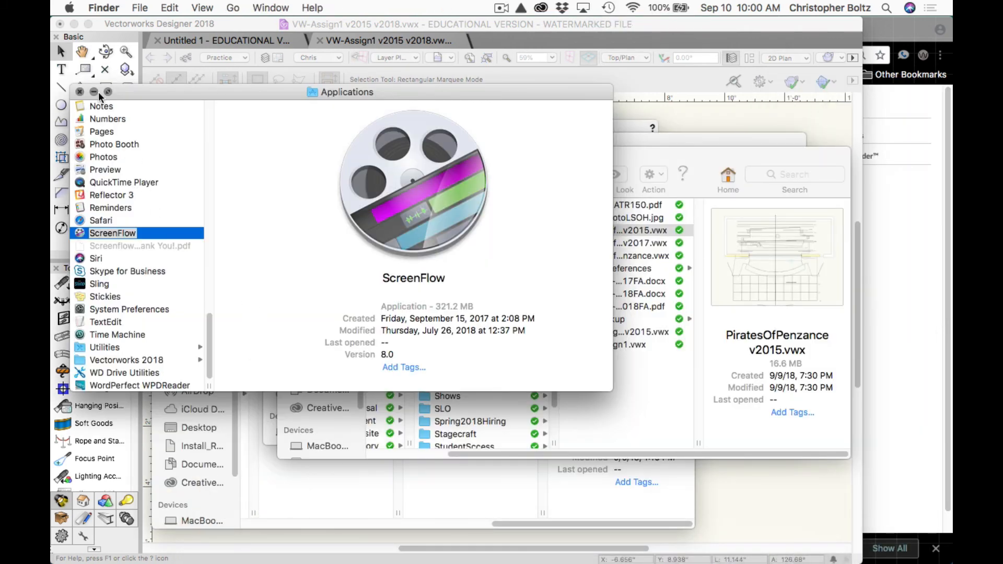
{"action": "left_click", "coordinate": [80, 92]}
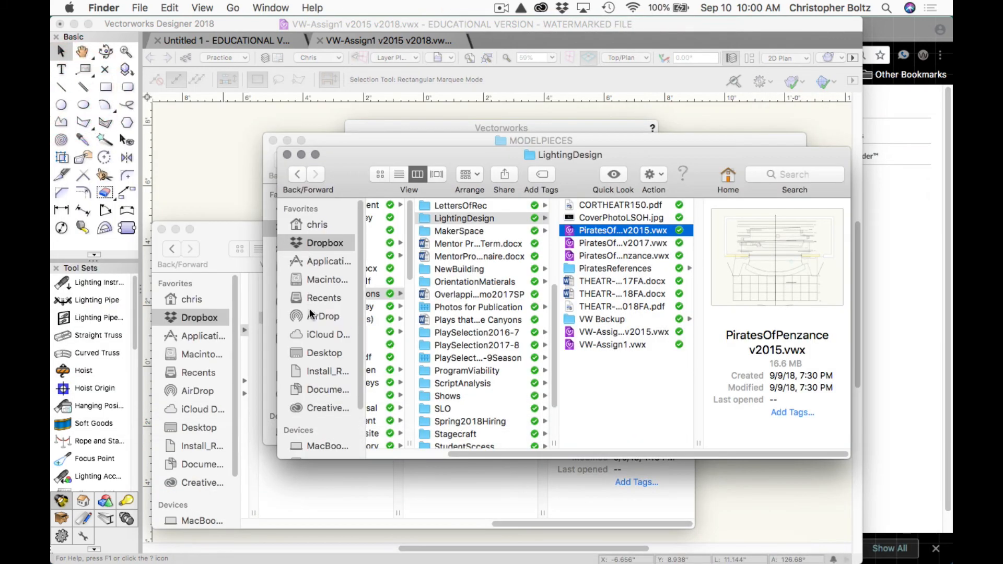
{"action": "left_click", "coordinate": [318, 351]}
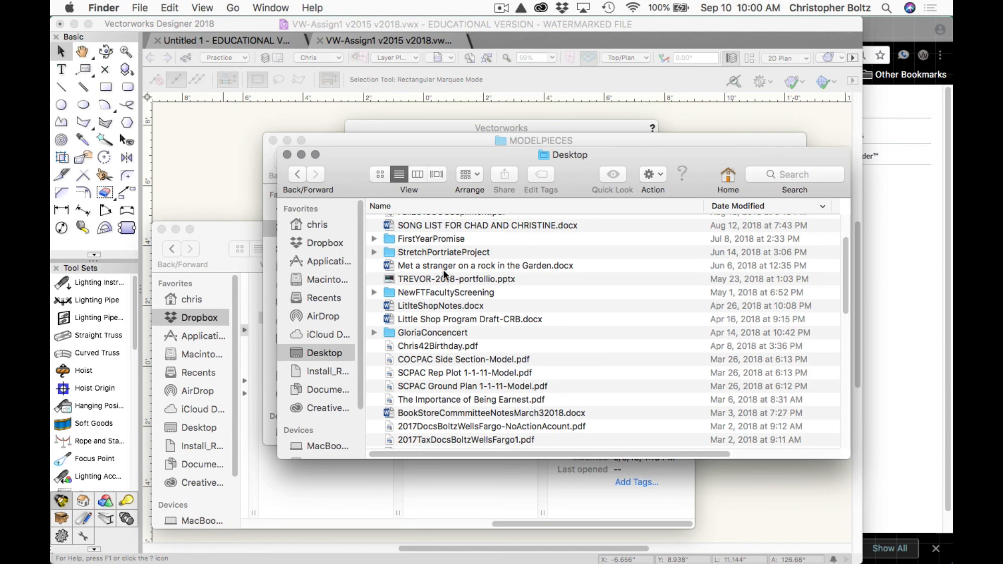
Sort the Desktop files by Date Modified with the oldest first.
{"action": "scroll", "coordinate": [443, 270], "scroll_direction": "down", "scroll_amount": 15}
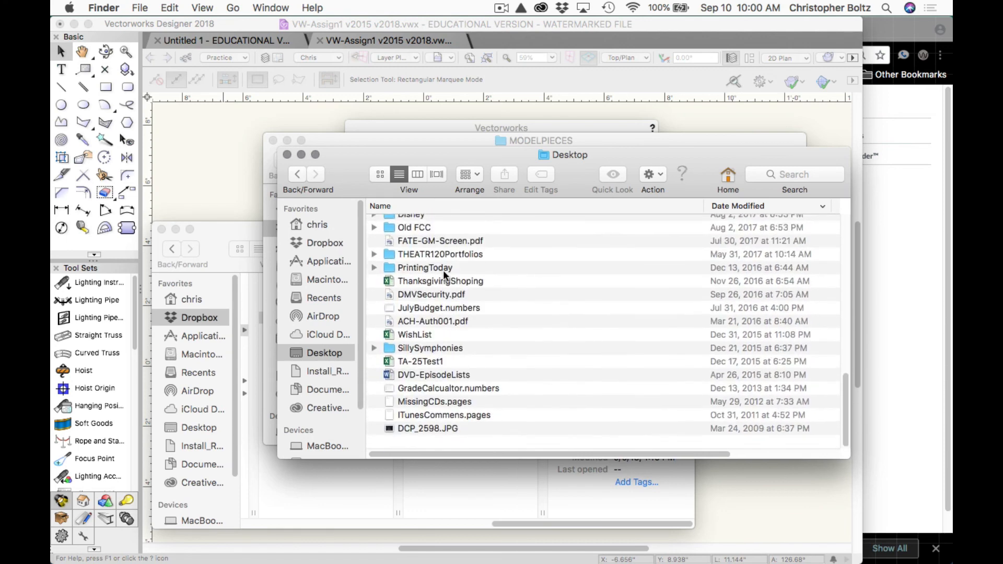
{"action": "scroll", "coordinate": [437, 334], "scroll_direction": "up", "scroll_amount": 15}
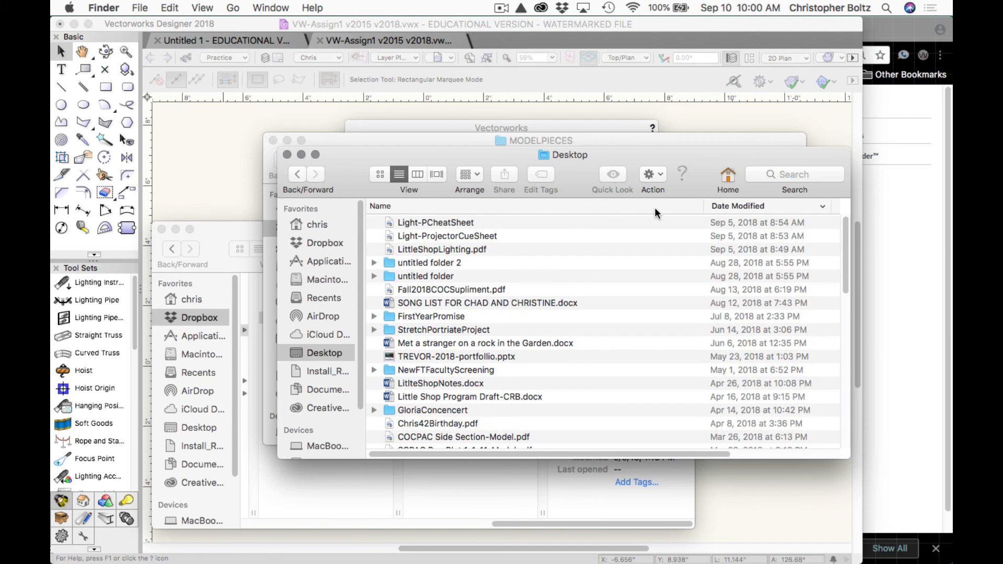
{"action": "left_click", "coordinate": [713, 206]}
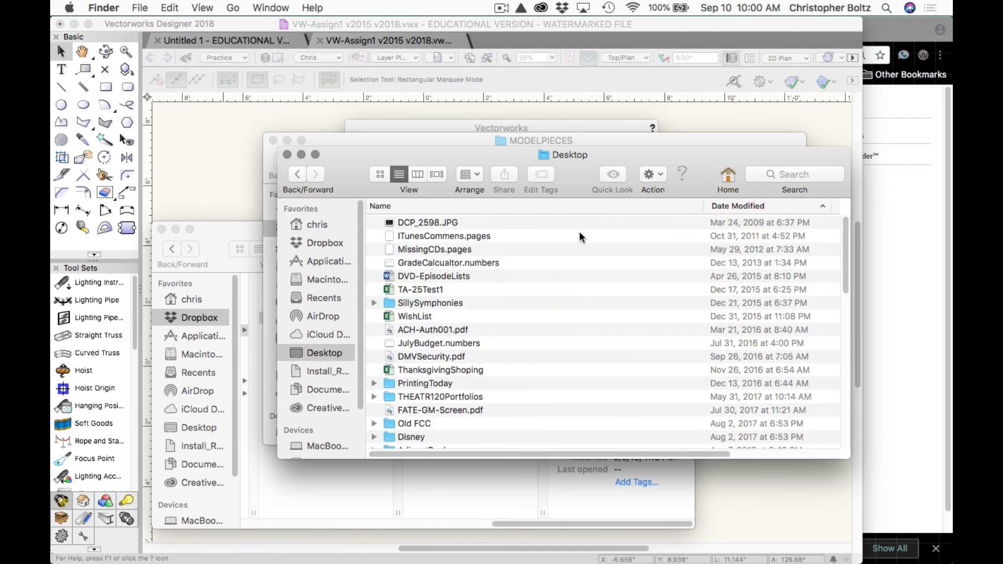
{"action": "scroll", "coordinate": [720, 264], "scroll_direction": "down", "scroll_amount": 15}
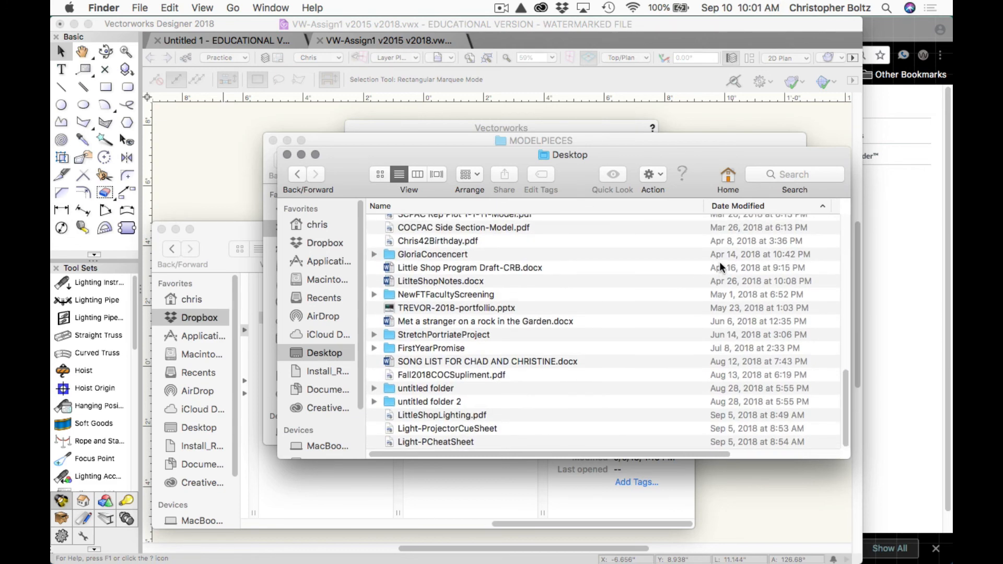
{"action": "left_click", "coordinate": [242, 137]}
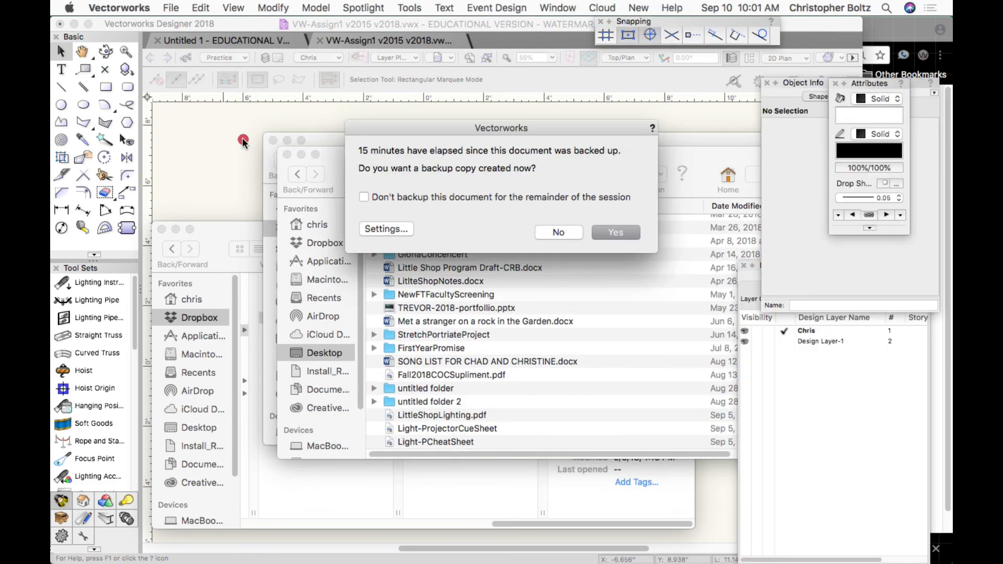
Decline the backup copy, then Print via PDF > Save as PDF with Desktop as the location.
{"action": "left_click", "coordinate": [602, 227]}
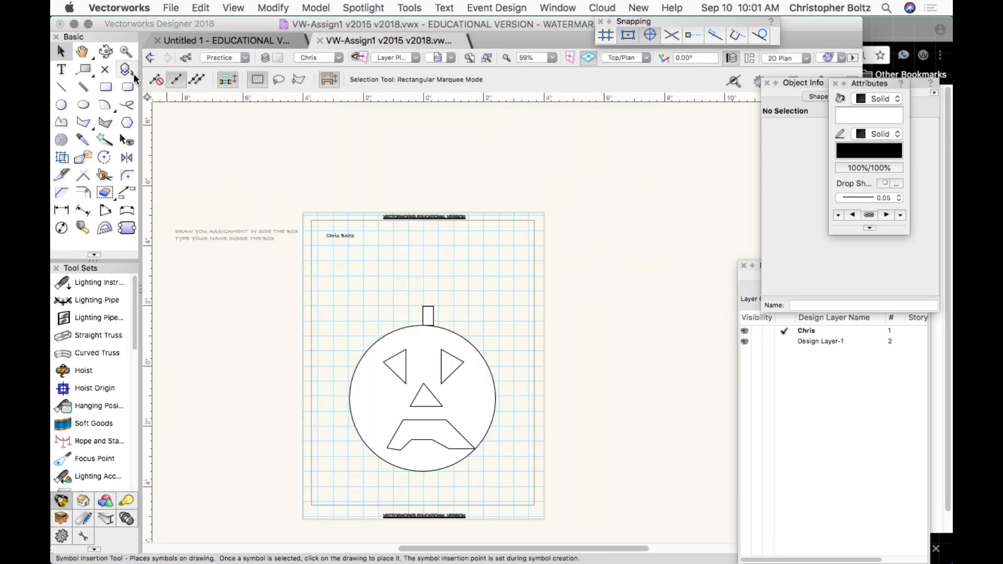
{"action": "left_click", "coordinate": [168, 6]}
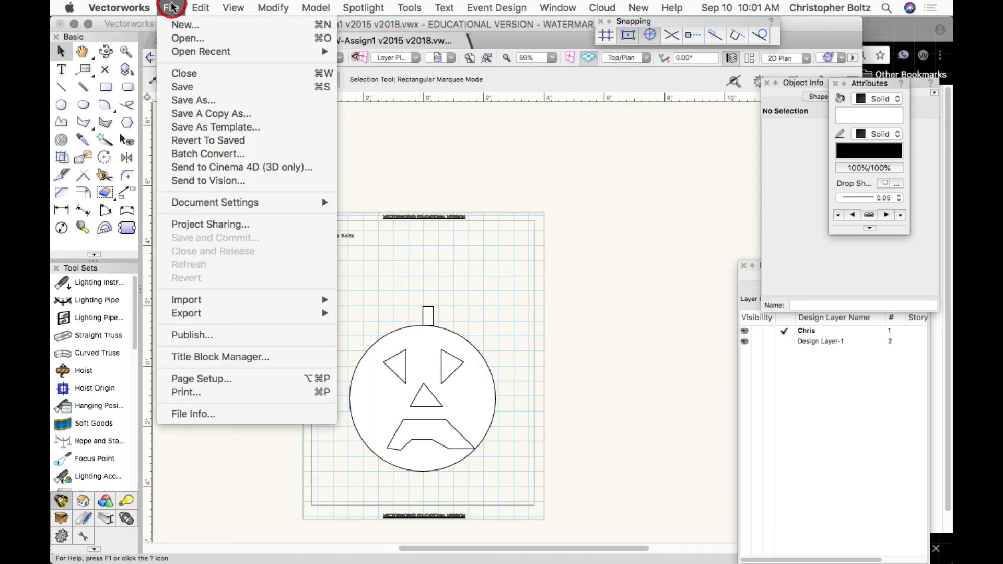
{"action": "left_click", "coordinate": [208, 388]}
{"action": "left_click", "coordinate": [354, 399]}
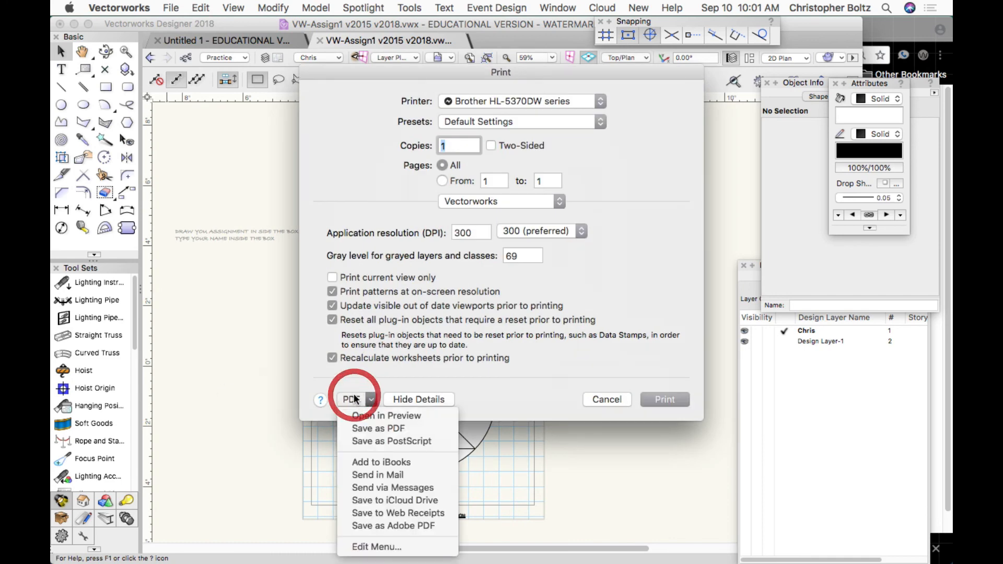
{"action": "left_click", "coordinate": [355, 428]}
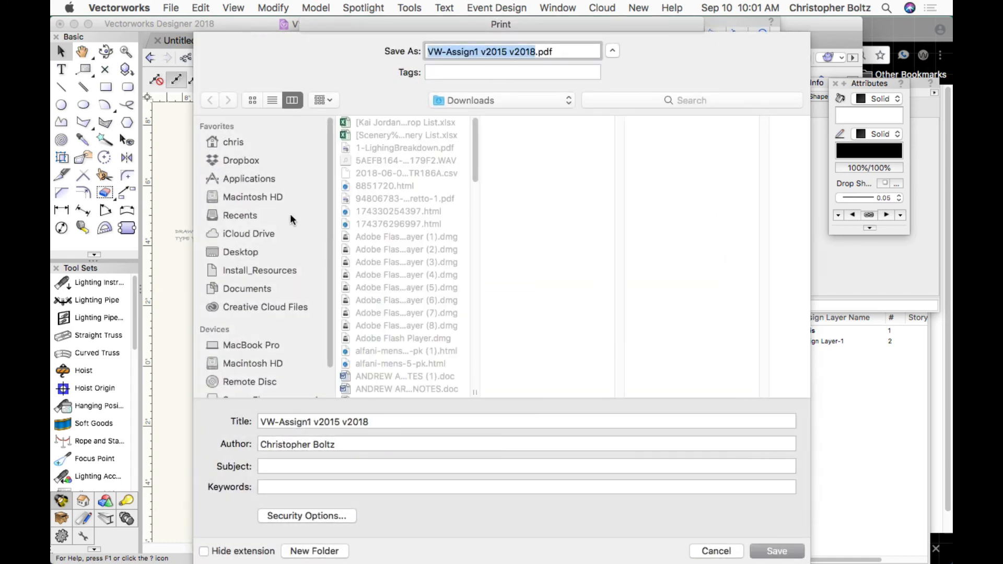
{"action": "left_click", "coordinate": [237, 252]}
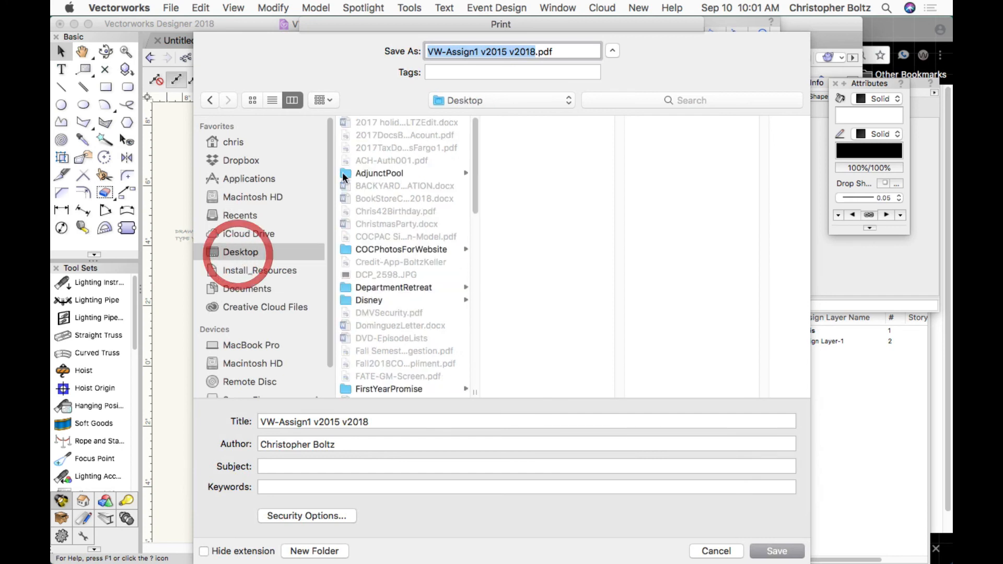
Rename the file to VW-Assign1 plus a hyphen and the student's surname and save the PDF.
{"action": "left_click", "coordinate": [536, 53]}
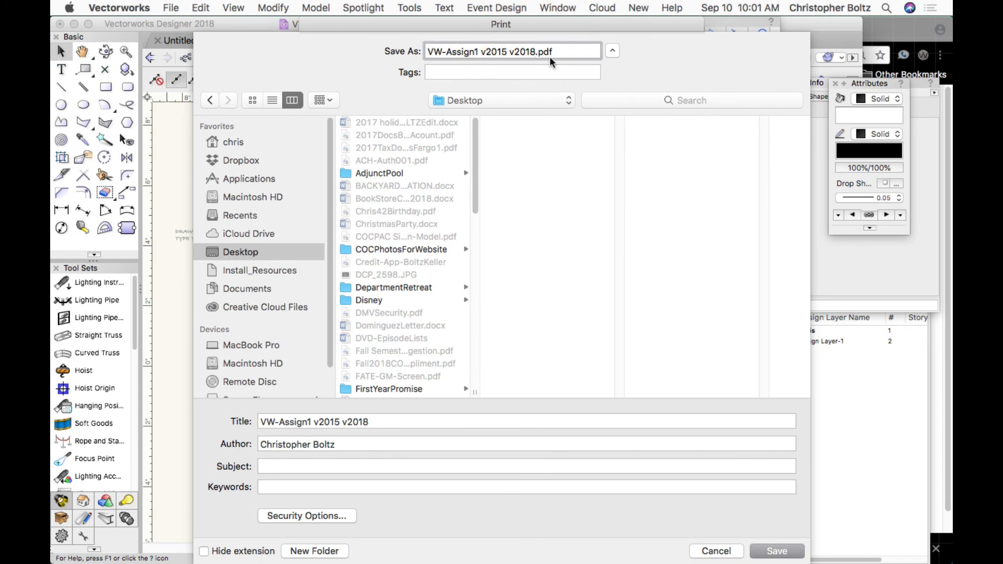
{"action": "key", "text": "BackSpace"}
{"action": "key", "text": "BackSpace"}
{"action": "key", "text": "BackSpace"}
{"action": "key", "text": "BackSpace"}
{"action": "key", "text": "BackSpace"}
{"action": "key", "text": "BackSpace"}
{"action": "key", "text": "BackSpace"}
{"action": "key", "text": "BackSpace"}
{"action": "key", "text": "BackSpace"}
{"action": "key", "text": "BackSpace"}
{"action": "key", "text": "BackSpace"}
{"action": "key", "text": "BackSpace"}
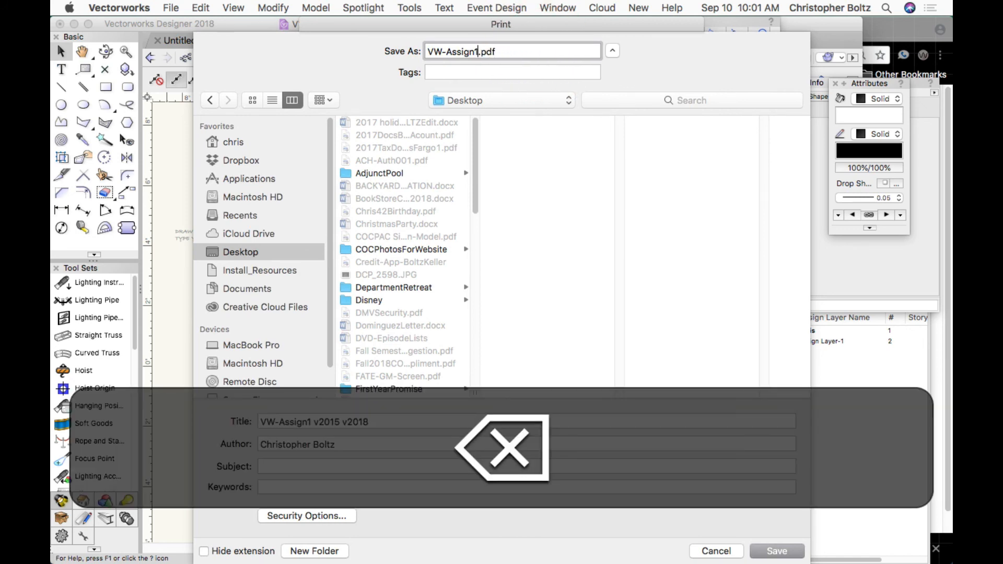
{"action": "type", "text": "-BOTLZ"}
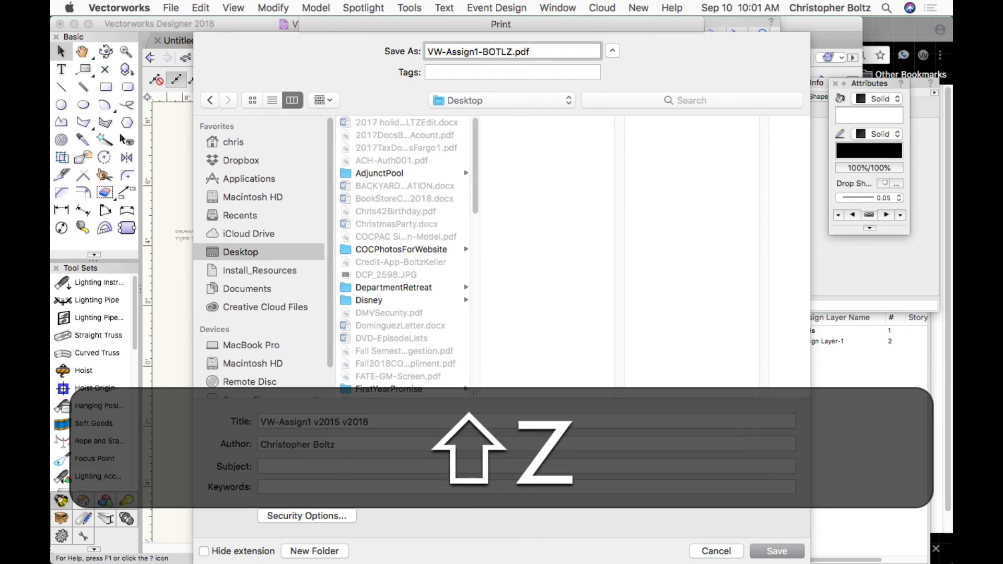
{"action": "key", "text": "shift+Return"}
{"action": "key", "text": "super+Tab"}
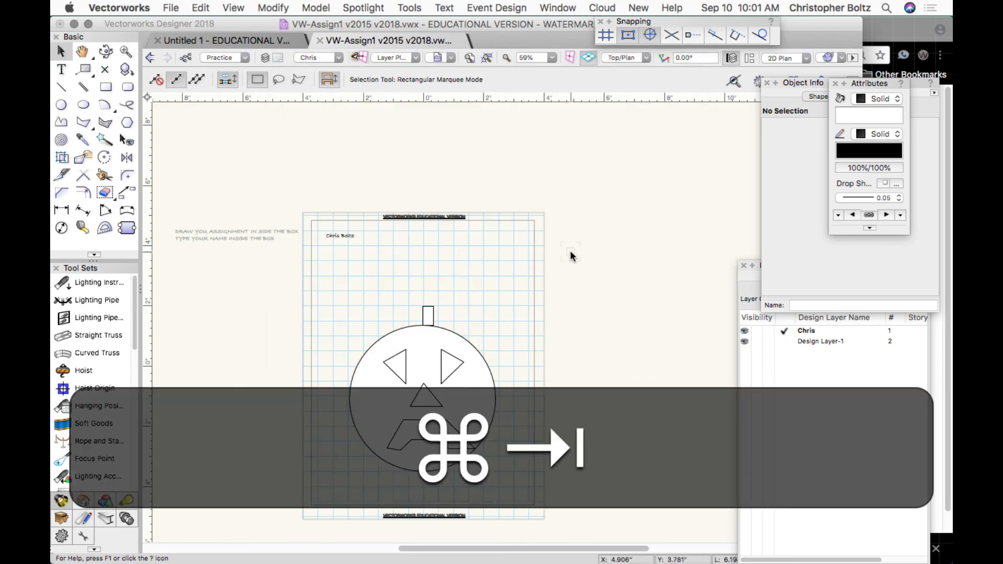
Open the VW-Assign1 PDF in Preview, check the pumpkin and name, then close it.
{"action": "scroll", "coordinate": [497, 283], "scroll_direction": "up", "scroll_amount": 5}
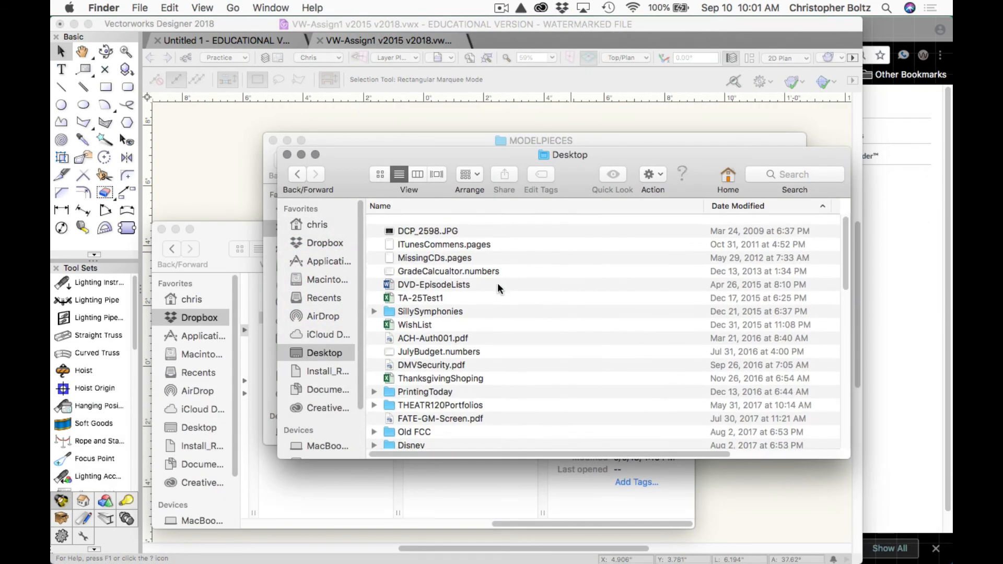
{"action": "scroll", "coordinate": [497, 283], "scroll_direction": "down", "scroll_amount": 10}
{"action": "double_click", "coordinate": [455, 440]}
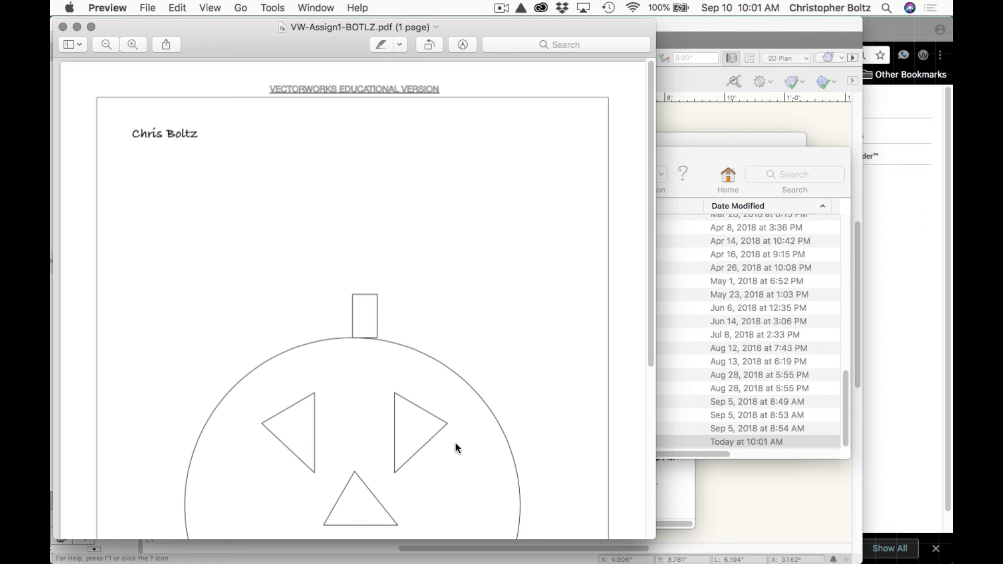
{"action": "scroll", "coordinate": [456, 444], "scroll_direction": "down", "scroll_amount": 10}
{"action": "scroll", "coordinate": [456, 444], "scroll_direction": "up", "scroll_amount": 5}
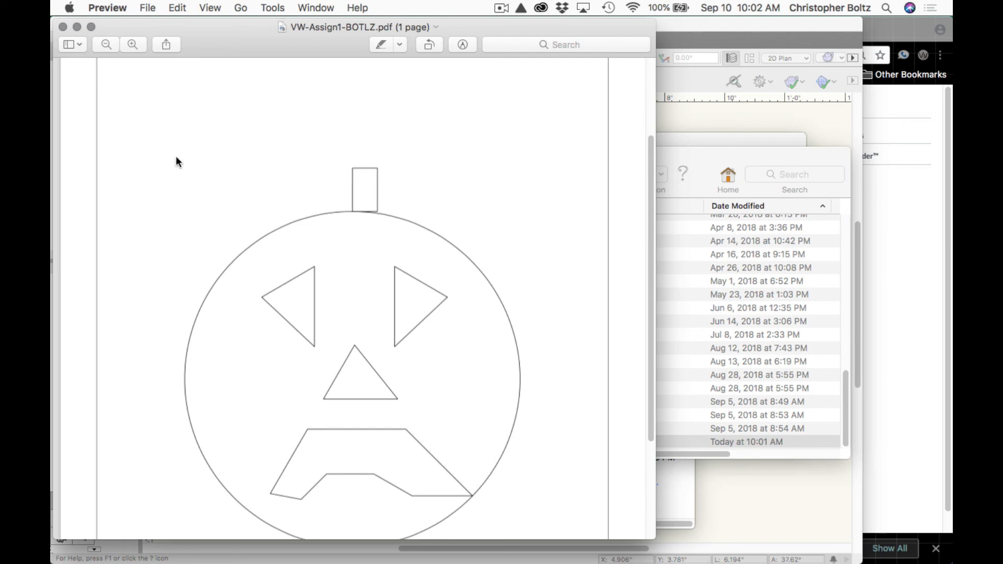
{"action": "scroll", "coordinate": [173, 234], "scroll_direction": "up", "scroll_amount": 5}
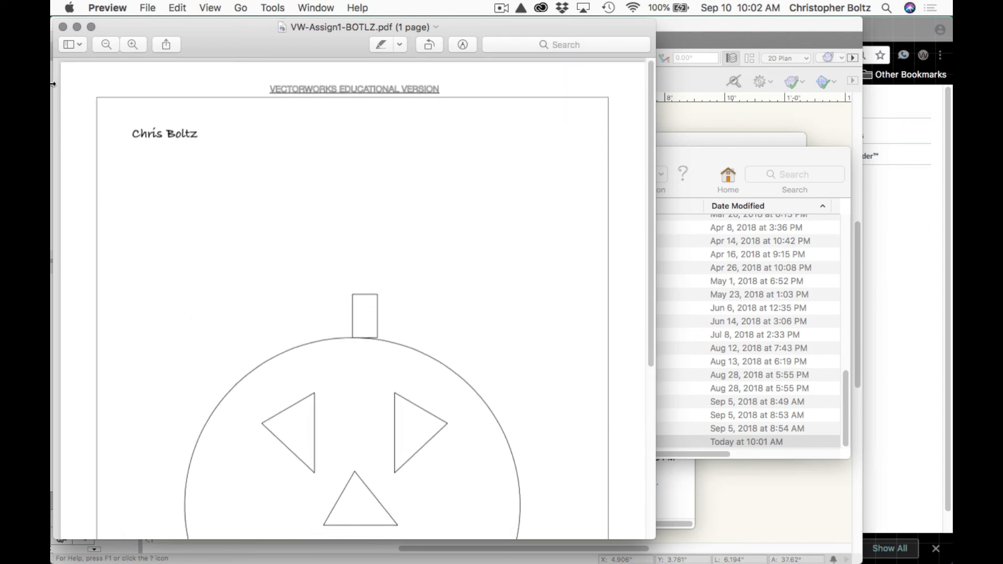
{"action": "left_click", "coordinate": [62, 27]}
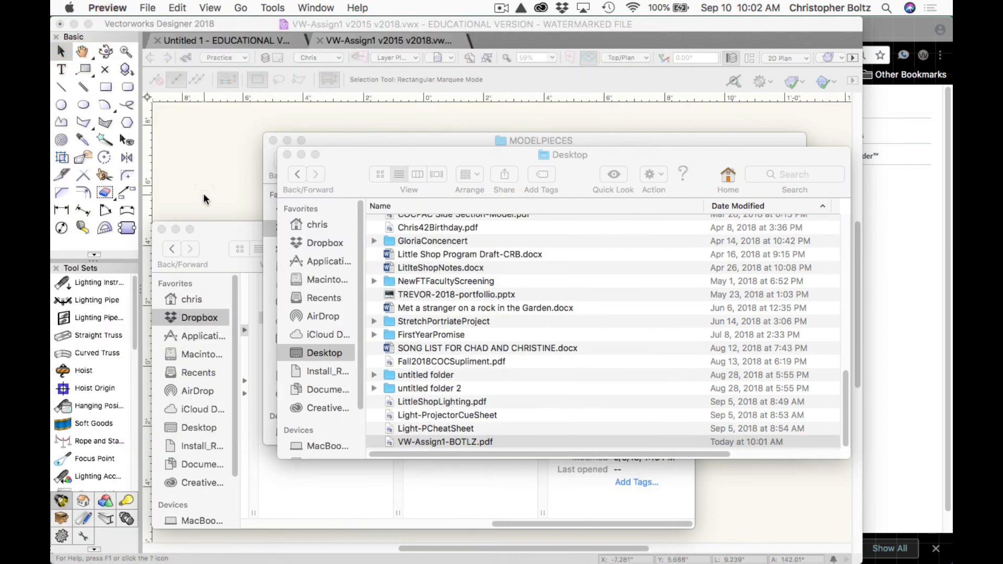
Marquee-select all six jack-o'-lantern objects and drag them right, outside the assignment box.
{"action": "left_click", "coordinate": [204, 198]}
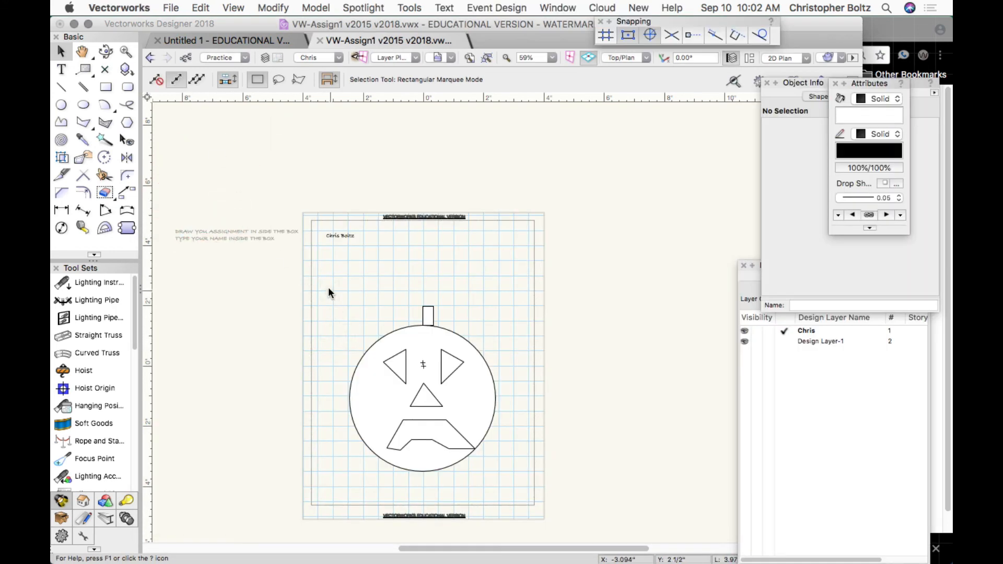
{"action": "left_click_drag", "start_coordinate": [329, 288], "coordinate": [519, 488]}
{"action": "left_click_drag", "start_coordinate": [423, 471], "coordinate": [678, 397]}
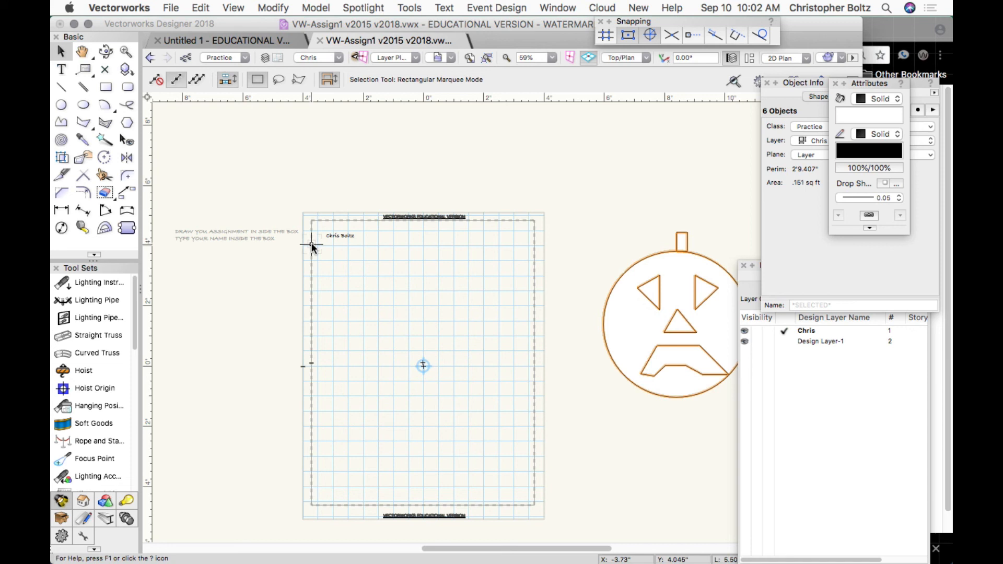
{"action": "left_click", "coordinate": [84, 59]}
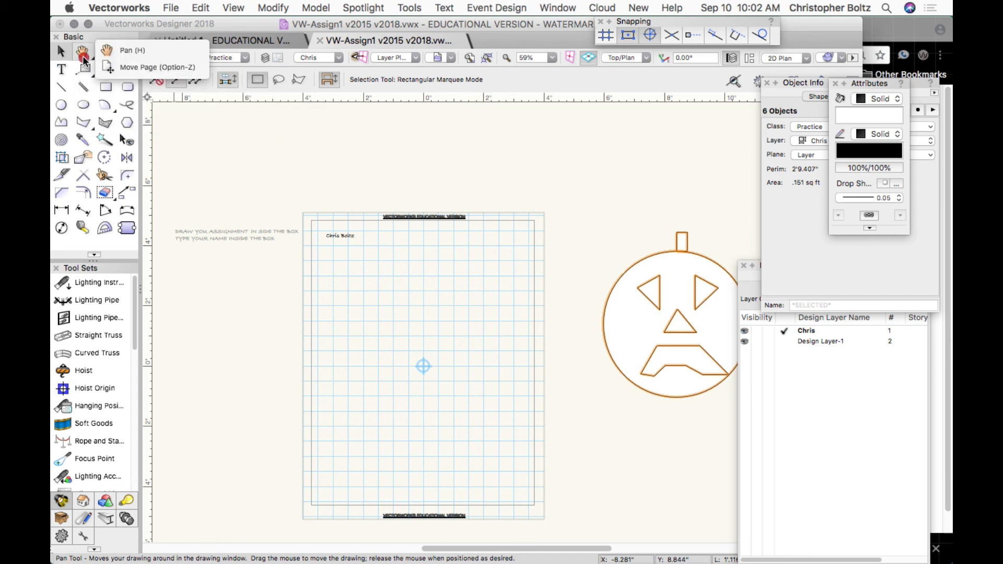
{"action": "left_click", "coordinate": [113, 65]}
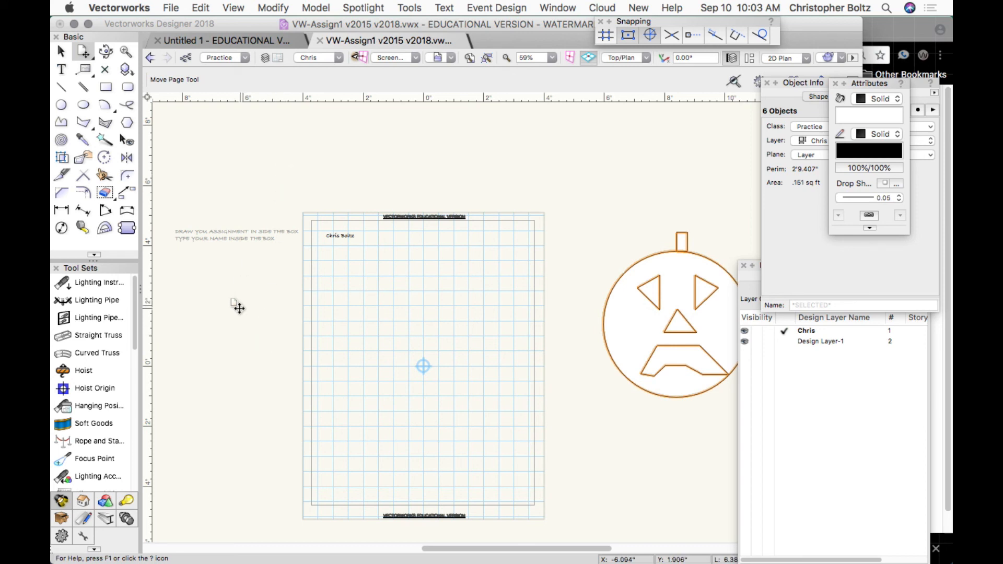
Drag the print page outline rightward so it covers the jack-o'-lantern.
{"action": "mouse_move", "coordinate": [236, 306]}
{"action": "left_mouse_down"}
{"action": "mouse_move", "coordinate": [424, 308]}
{"action": "mouse_move", "coordinate": [507, 281]}
{"action": "left_mouse_up"}
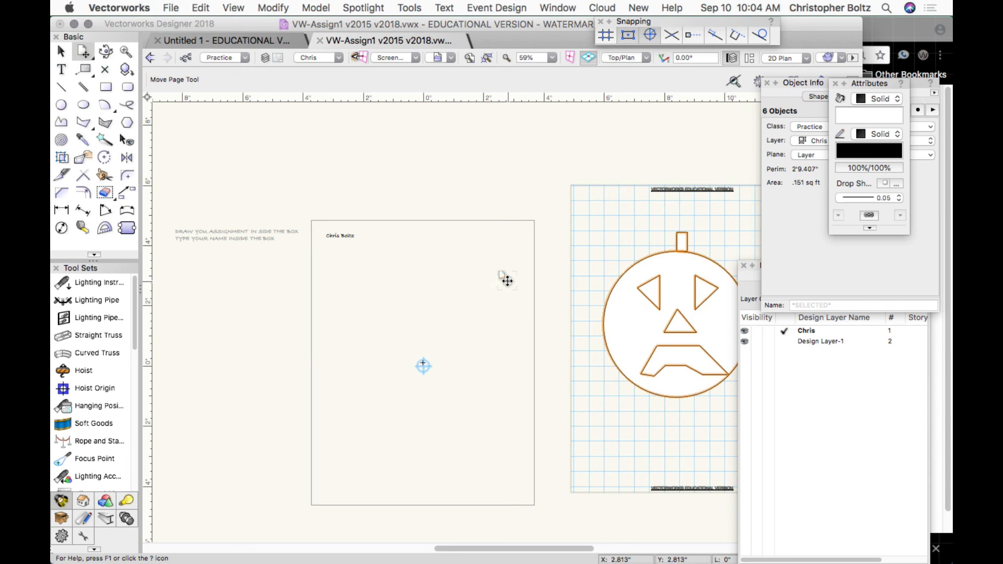
{"action": "left_click_drag", "start_coordinate": [625, 412], "coordinate": [357, 437]}
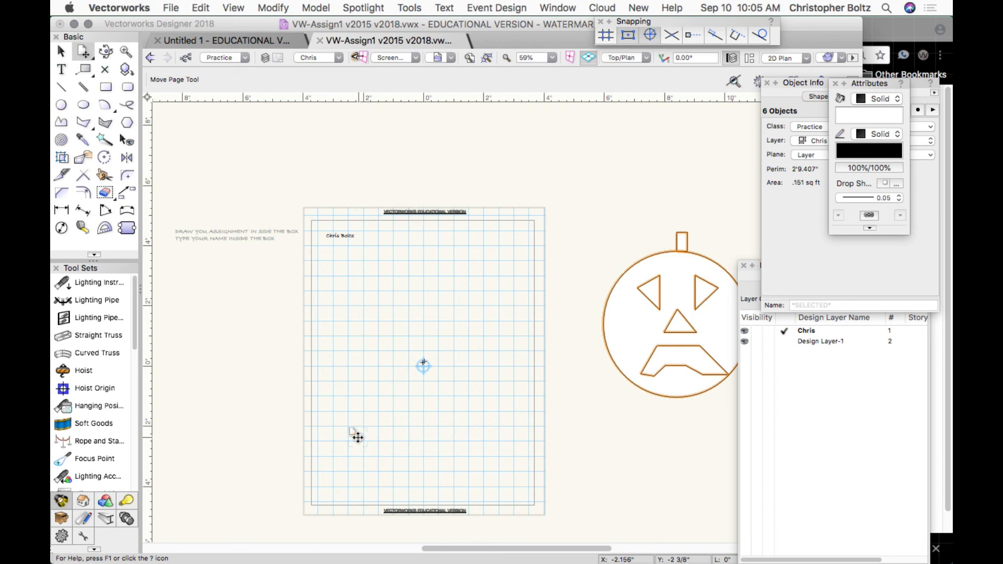
{"action": "left_click_drag", "start_coordinate": [357, 437], "coordinate": [620, 418]}
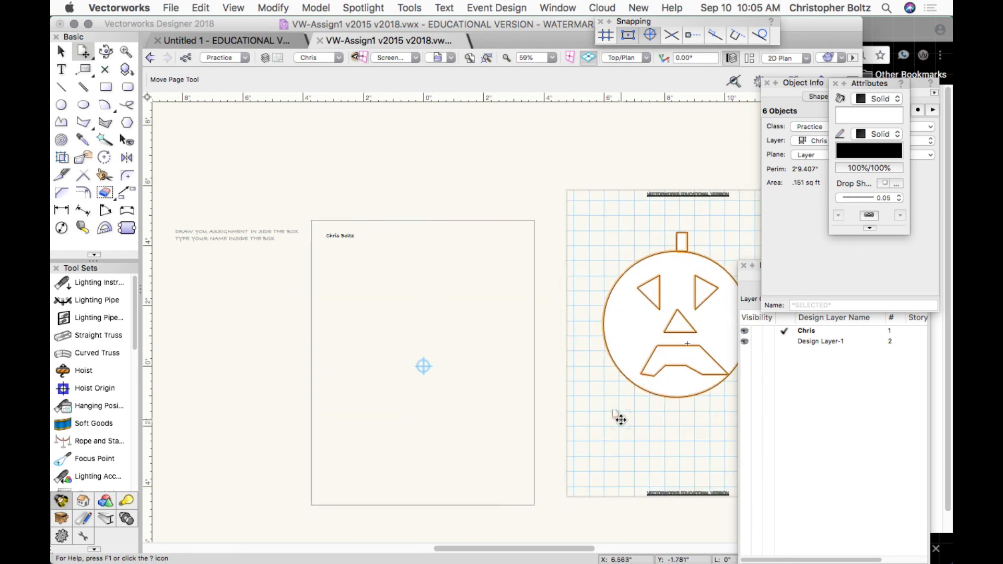
Move the print page back onto the assignment box, then bring Chrome's VW1: Picture page forward.
{"action": "left_click_drag", "start_coordinate": [620, 418], "coordinate": [418, 424]}
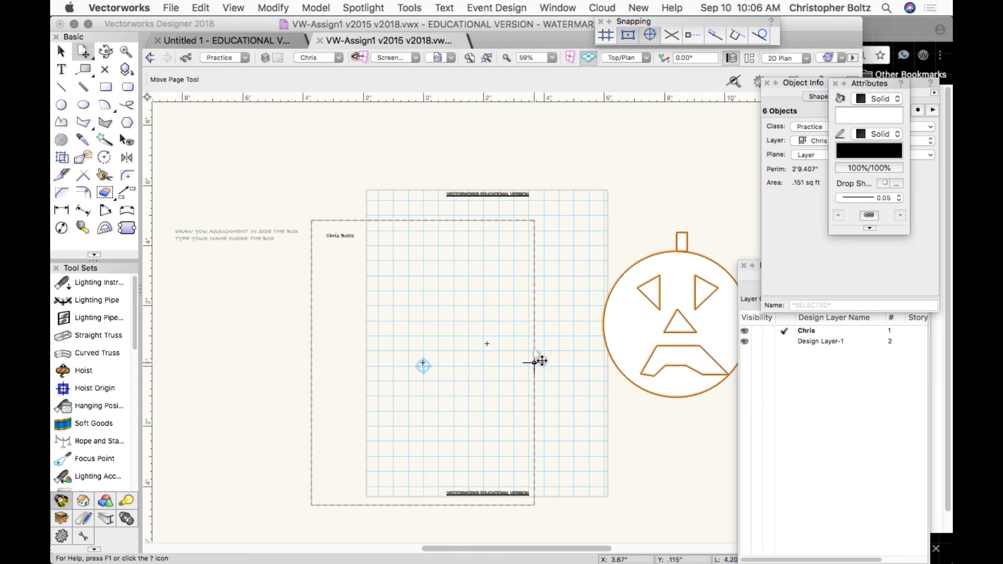
{"action": "left_click_drag", "start_coordinate": [487, 344], "coordinate": [425, 365]}
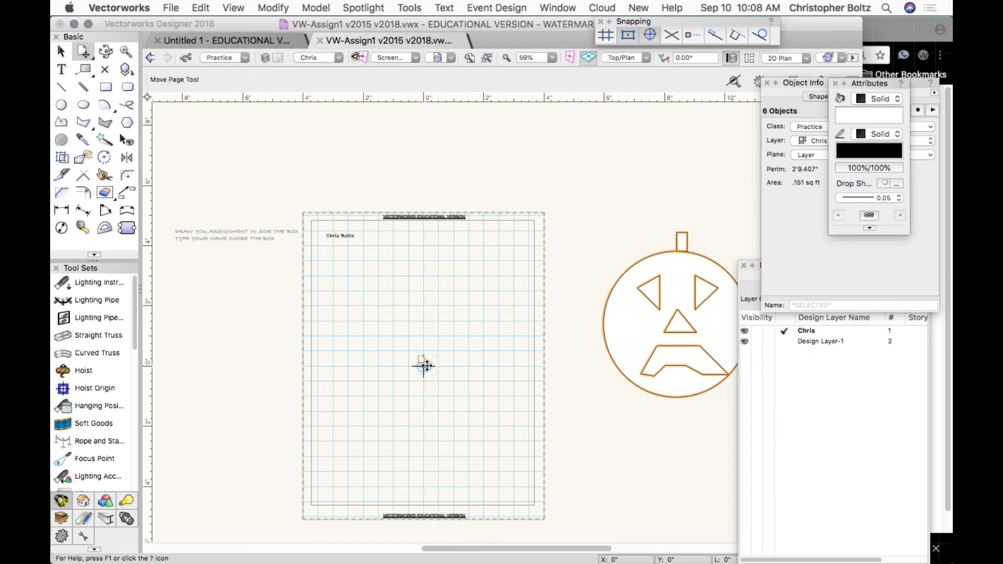
{"action": "mouse_move", "coordinate": [678, 560]}
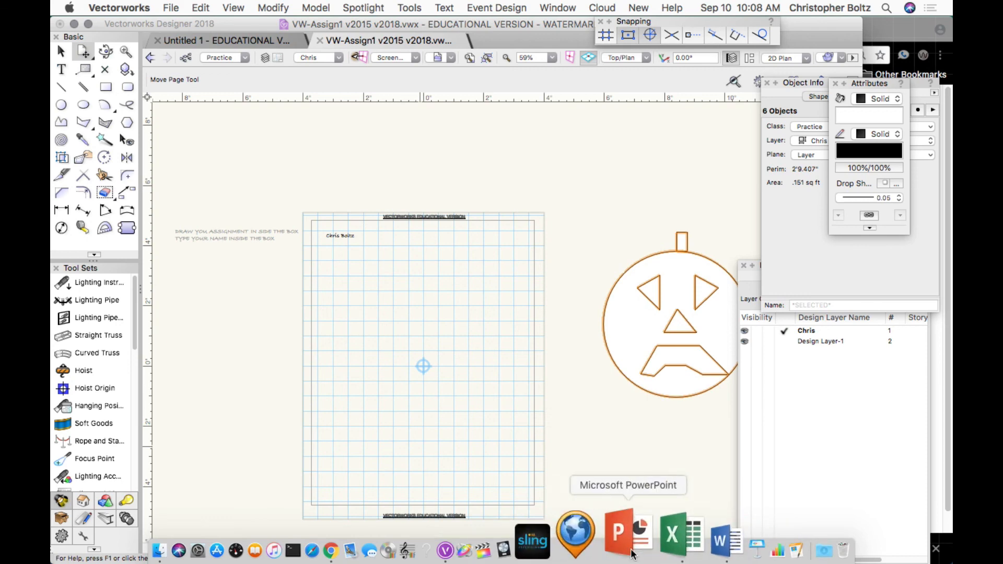
{"action": "left_click", "coordinate": [886, 36]}
{"action": "left_click_drag", "start_coordinate": [887, 35], "coordinate": [780, 213]}
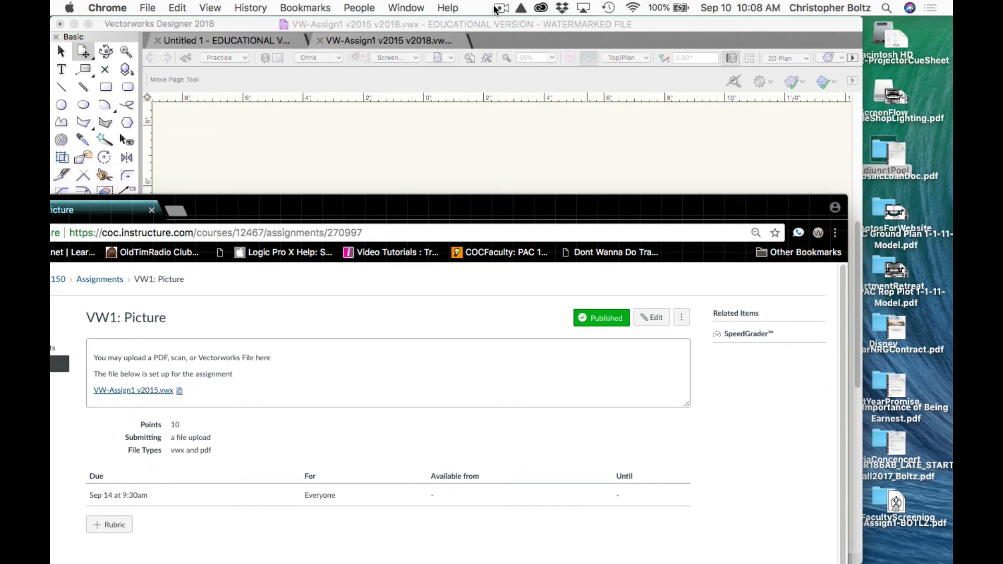